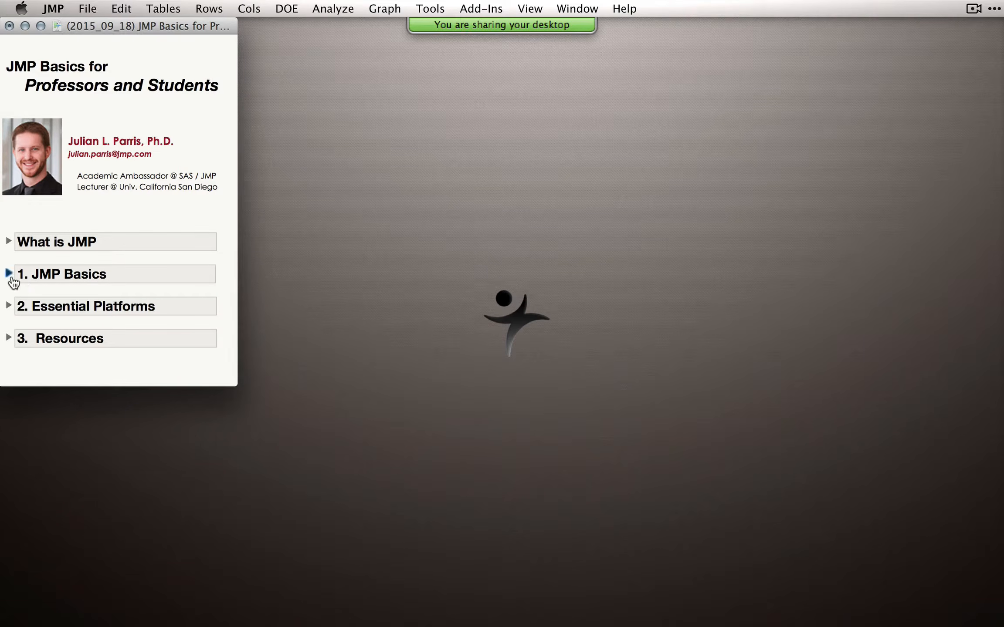
# Look through the JMP Basics, Essential Platforms and Resources sections of the journal, enlarging its window to fit the contents
pyautogui.click(8, 274)
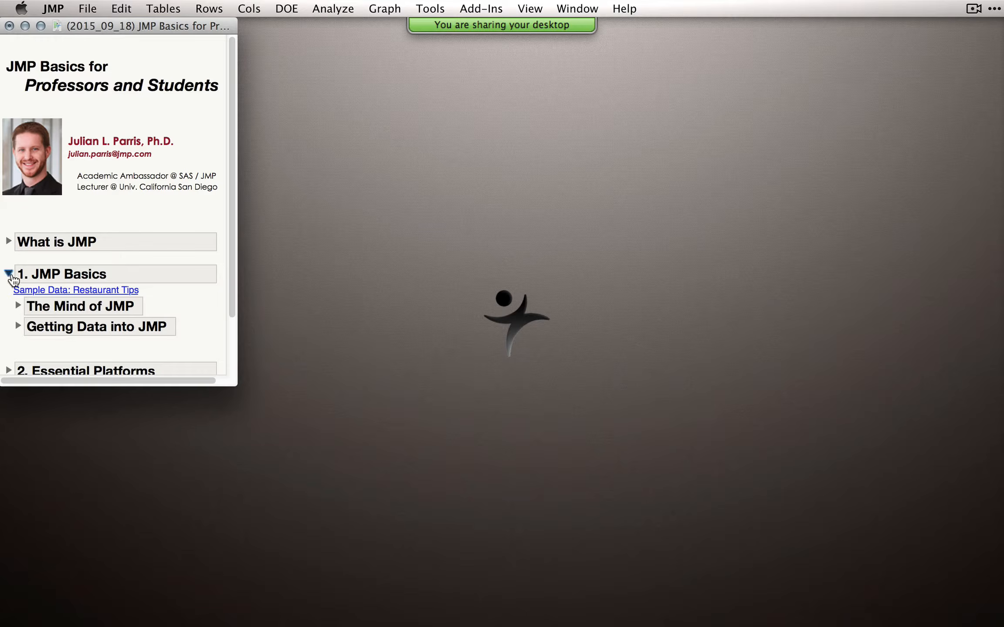
pyautogui.click(9, 273)
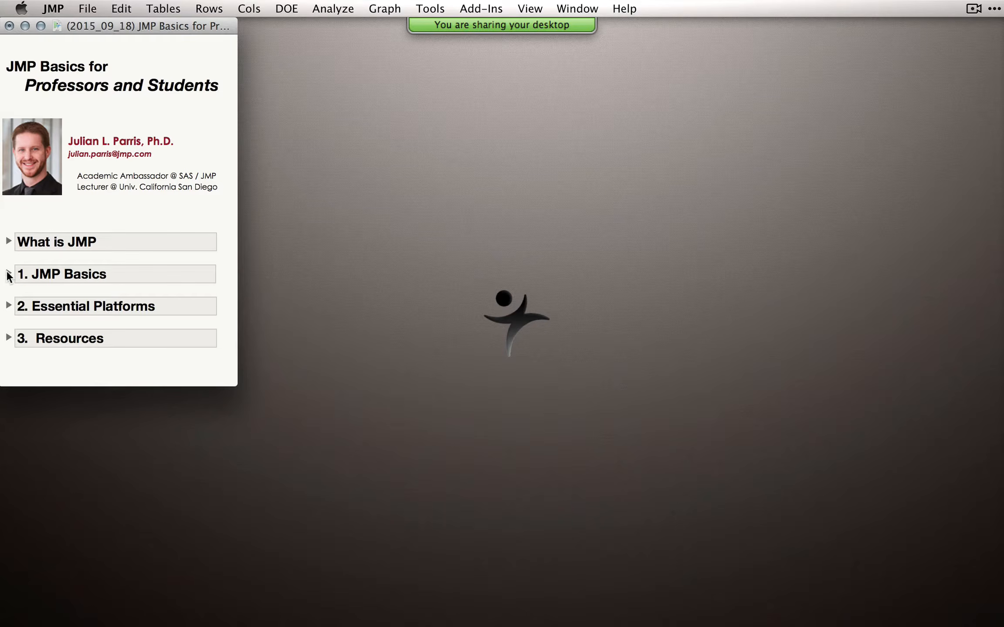
pyautogui.click(8, 305)
pyautogui.moveTo(140, 386); pyautogui.dragTo(141, 485)
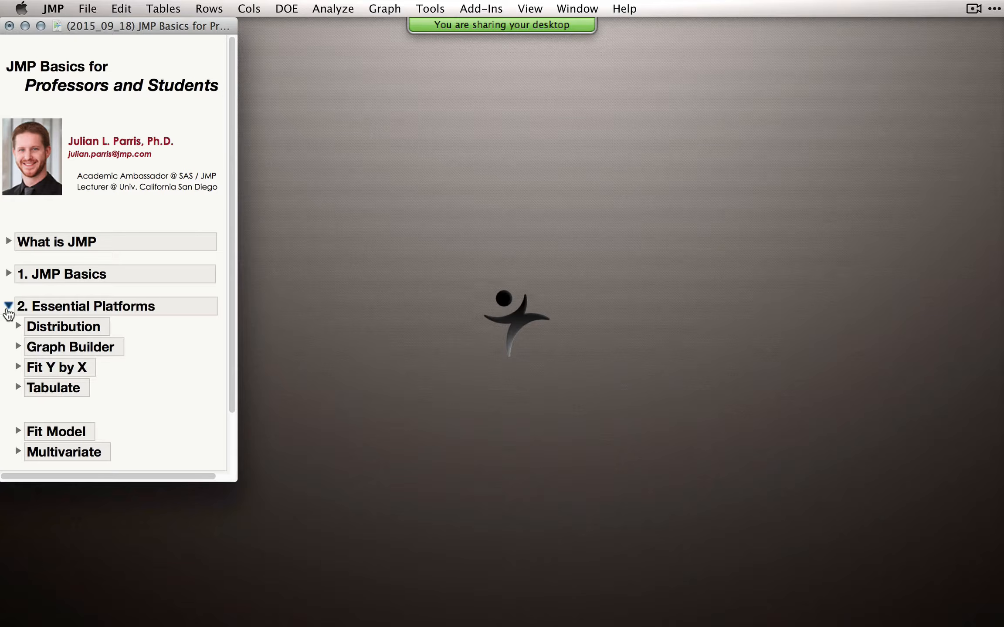
pyautogui.click(8, 307)
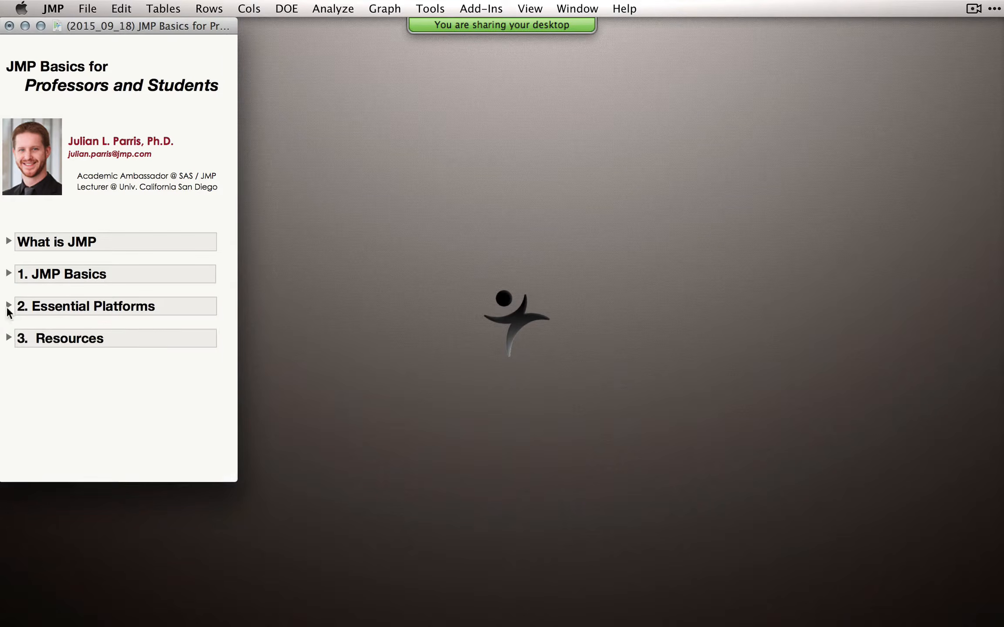
pyautogui.click(8, 338)
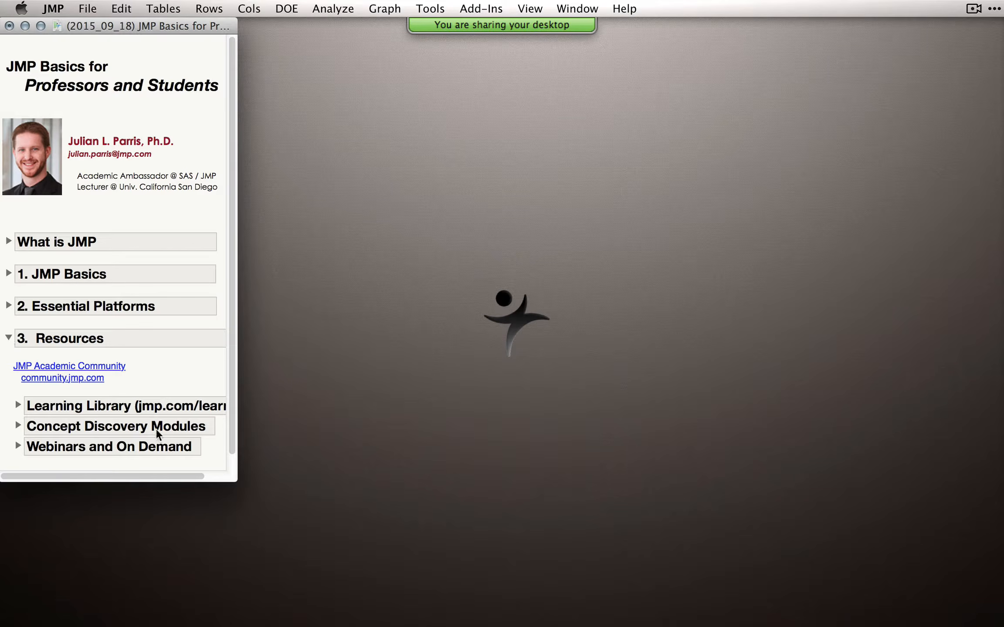
pyautogui.moveTo(235, 480); pyautogui.dragTo(244, 492)
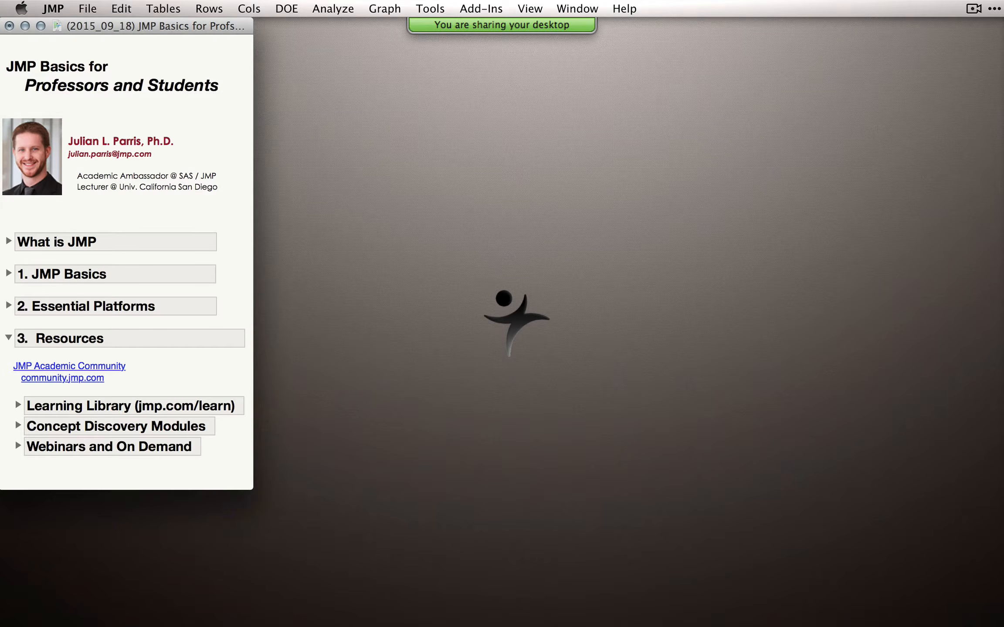
# Switch to Safari and open the Academic Resources Center from the JMP Academic Community page to review its featured resources and collections
pyautogui.click(828, 608)
pyautogui.scroll(-2, 448, 346)
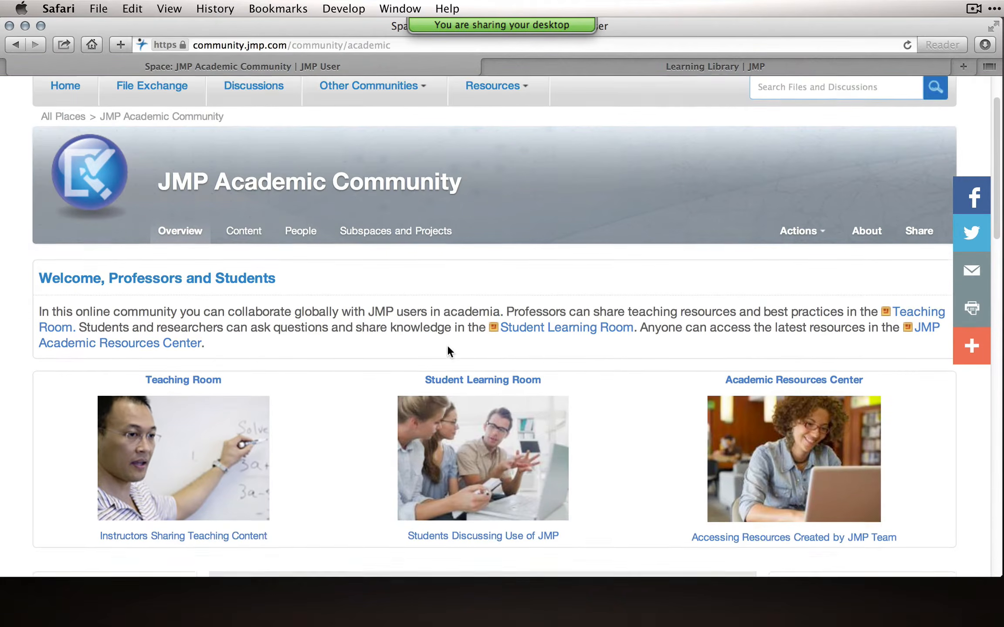
pyautogui.scroll(-1, 447, 345)
pyautogui.scroll(-2, 418, 348)
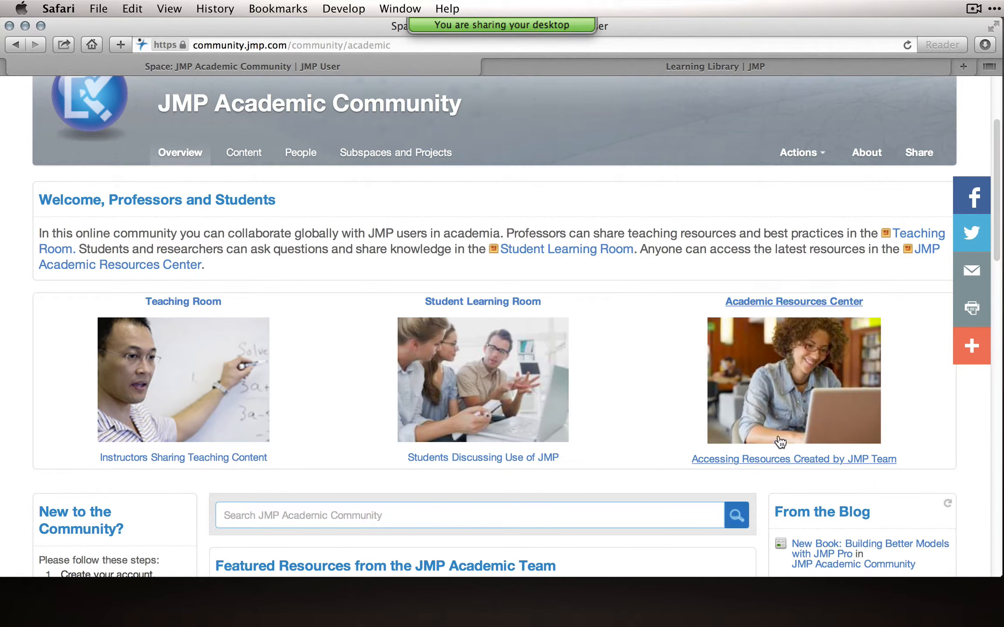
pyautogui.click(807, 349)
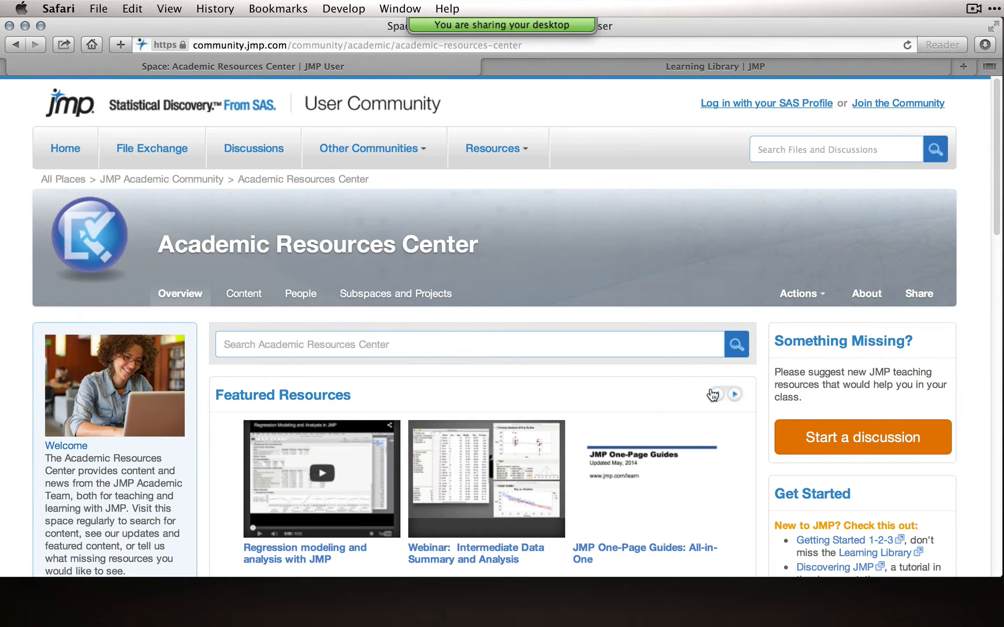
pyautogui.scroll(-3, 715, 392)
pyautogui.scroll(-2, 711, 392)
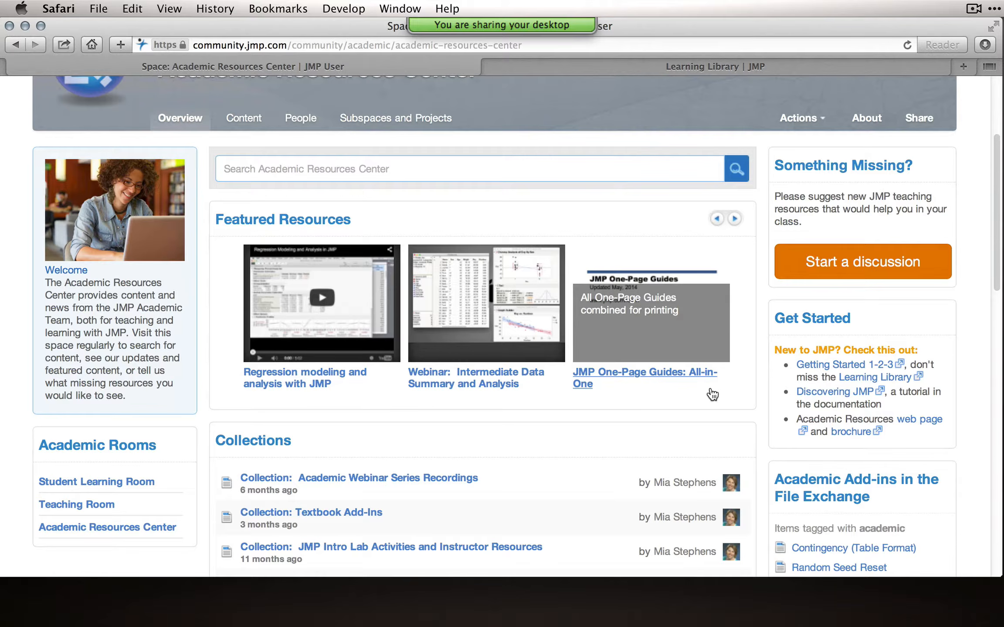
pyautogui.scroll(-1, 707, 386)
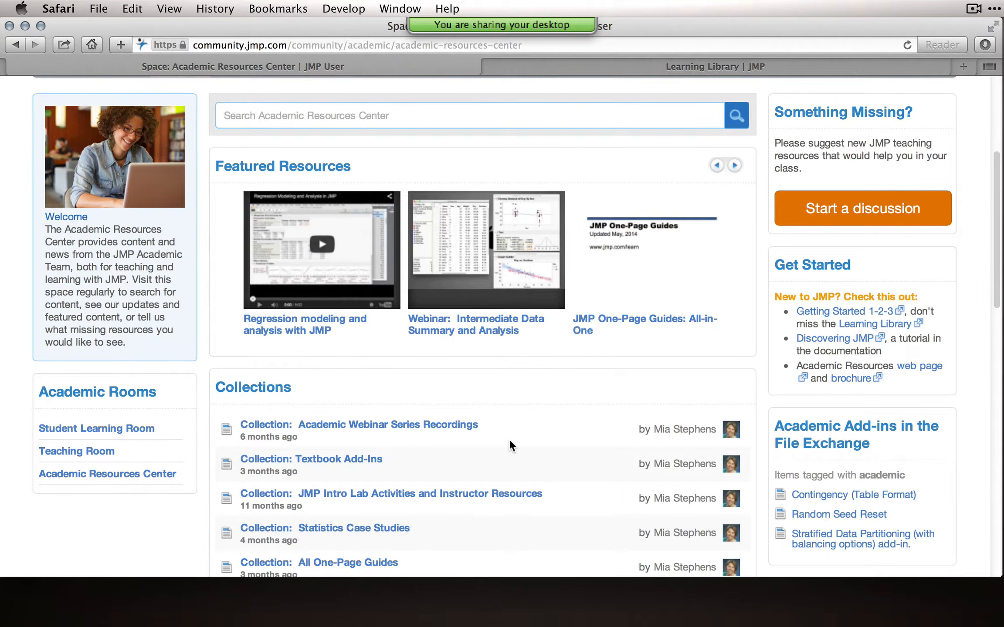
# Switch to the JMP Learning Library page and open the Multivariate Methods category to view its videos and one-page guides
pyautogui.click(516, 63)
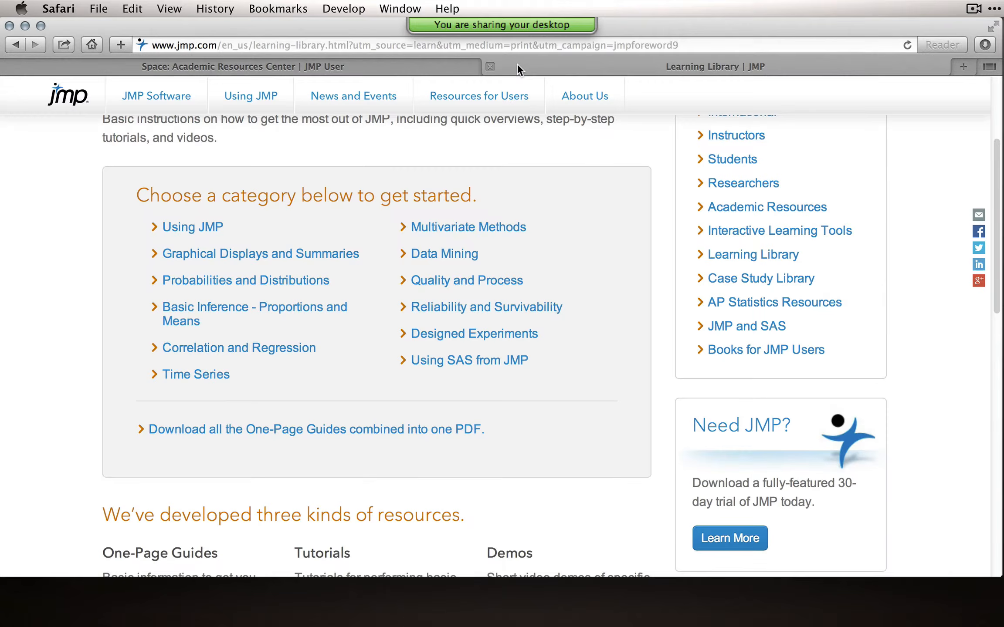
pyautogui.scroll(5, 555, 192)
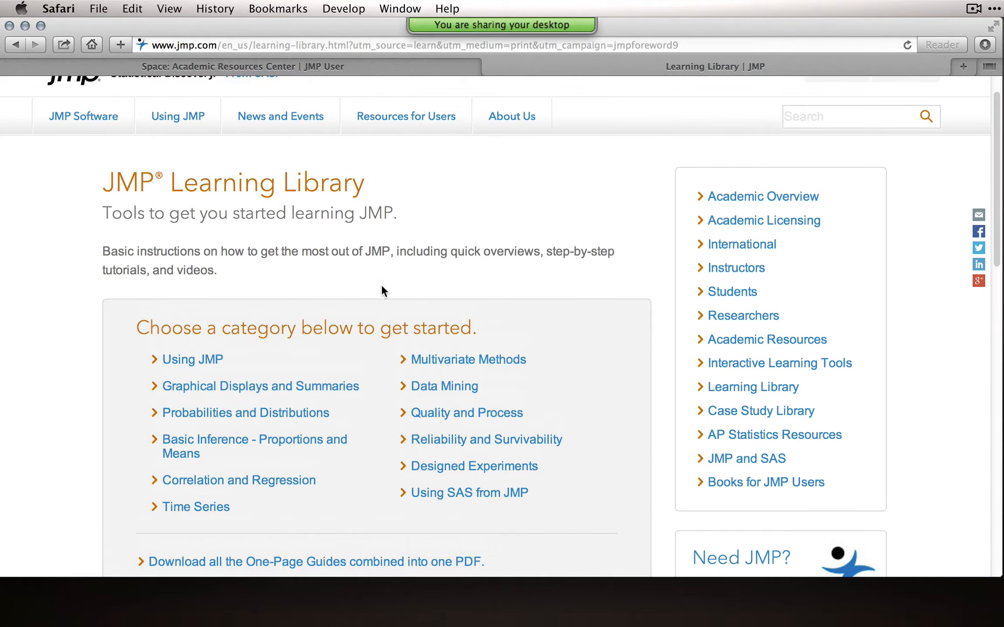
pyautogui.scroll(-1, 377, 471)
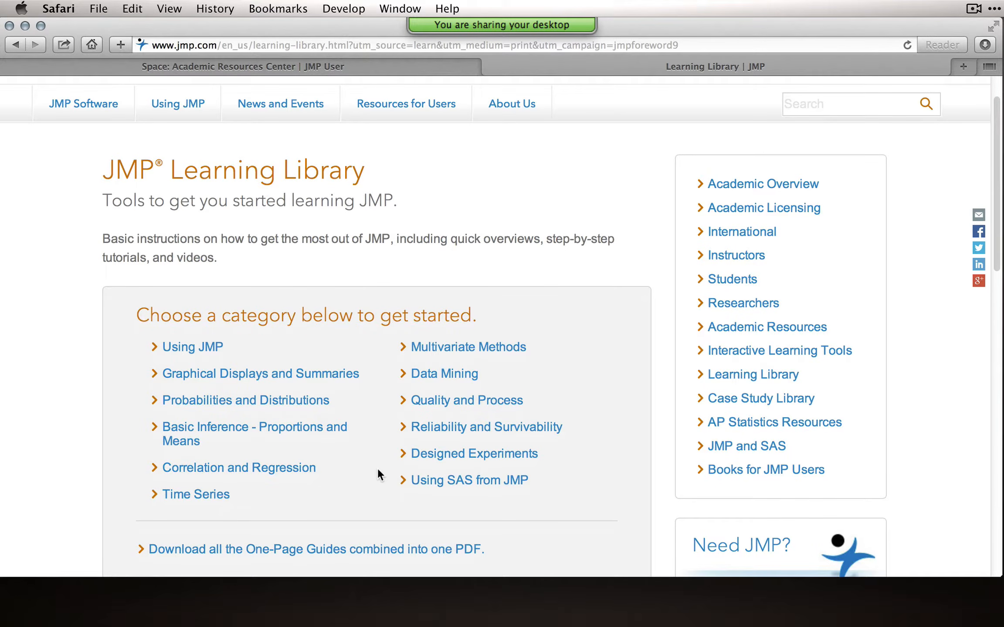
pyautogui.click(452, 351)
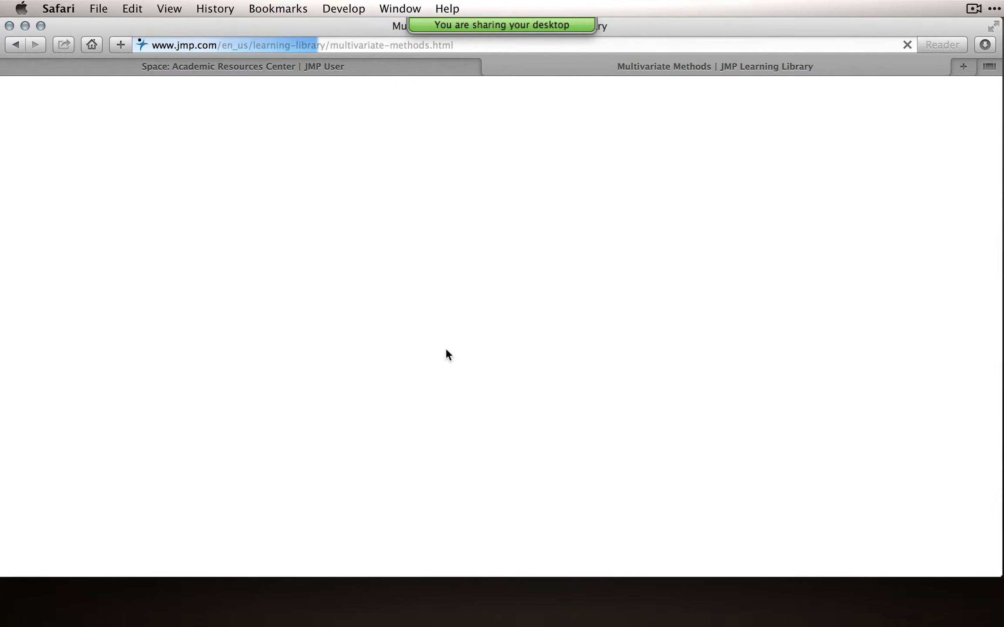
pyautogui.scroll(-5, 449, 362)
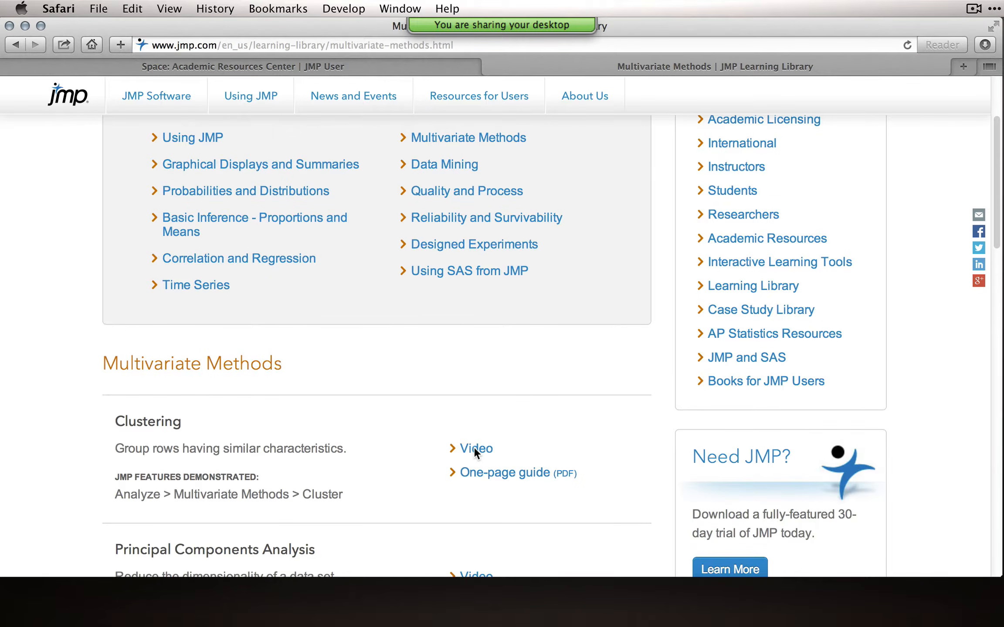
pyautogui.scroll(-3, 473, 447)
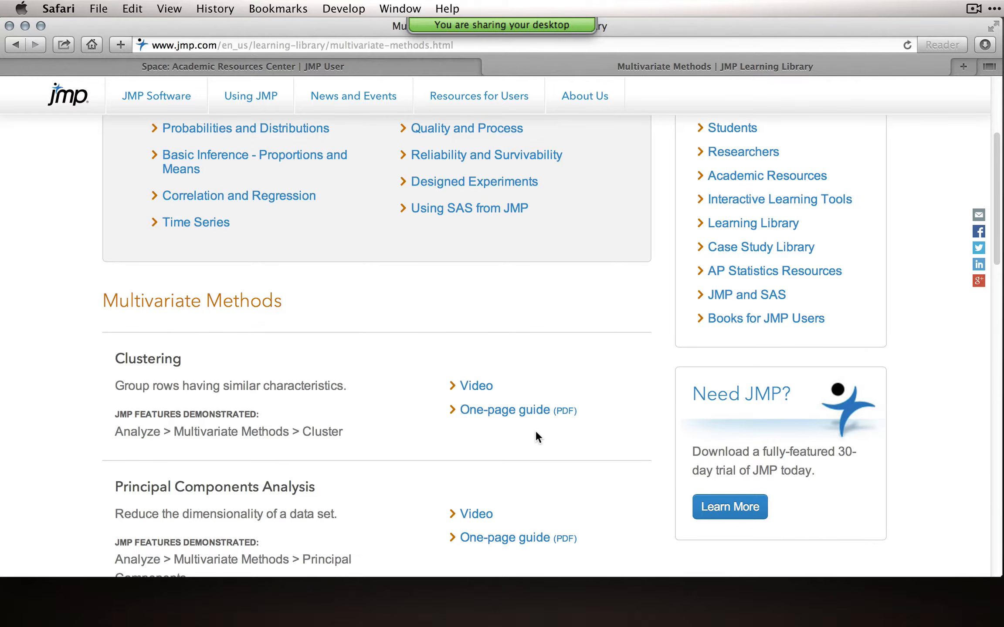
# Minimize the browser, return to the JMP journal, collapse its Resources section and move the journal slightly away from the screen corner
pyautogui.click(25, 26)
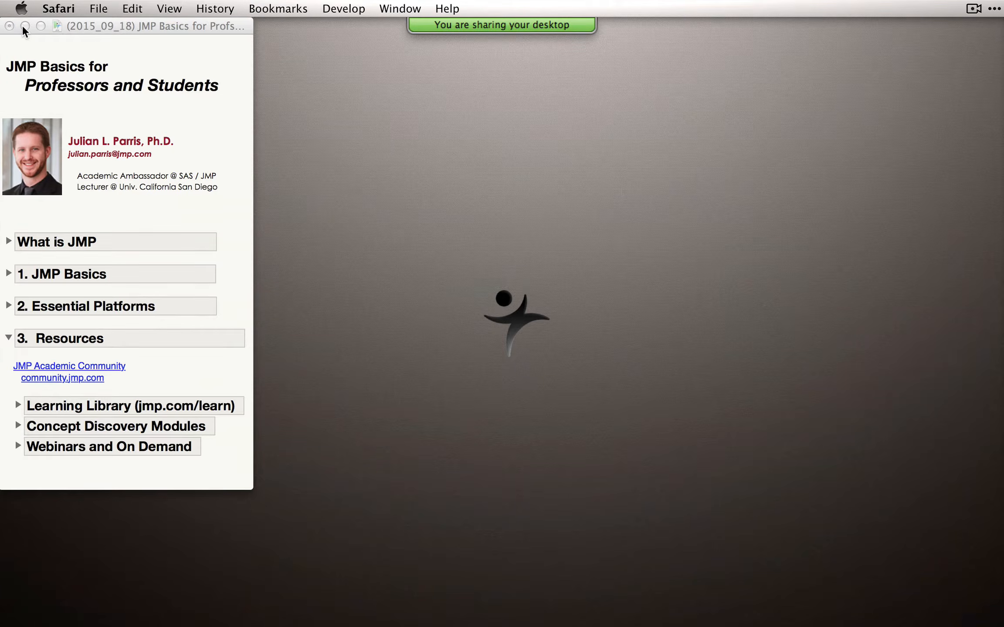
pyautogui.click(9, 337)
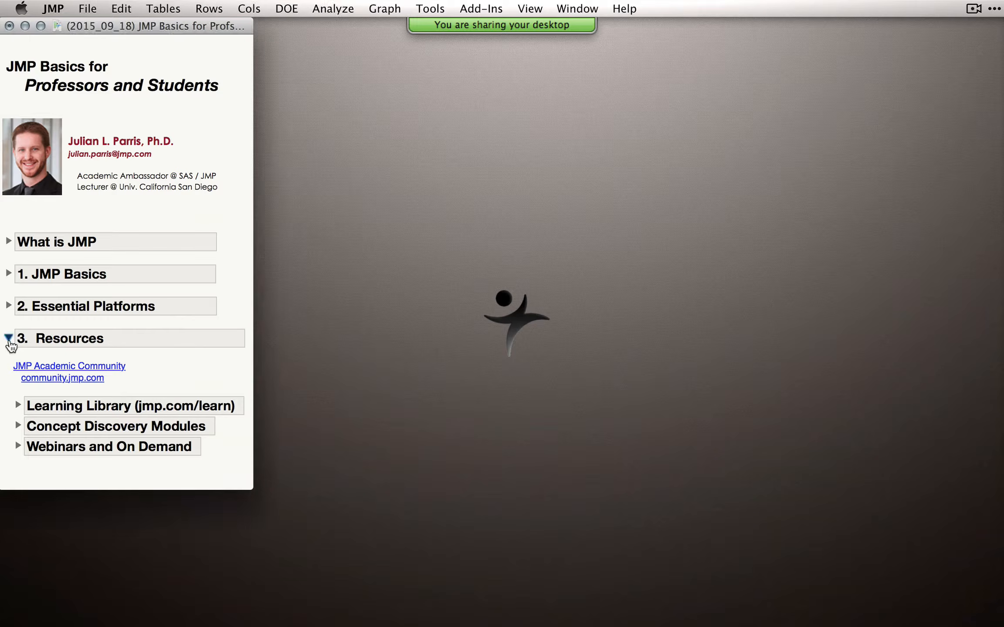
pyautogui.click(9, 338)
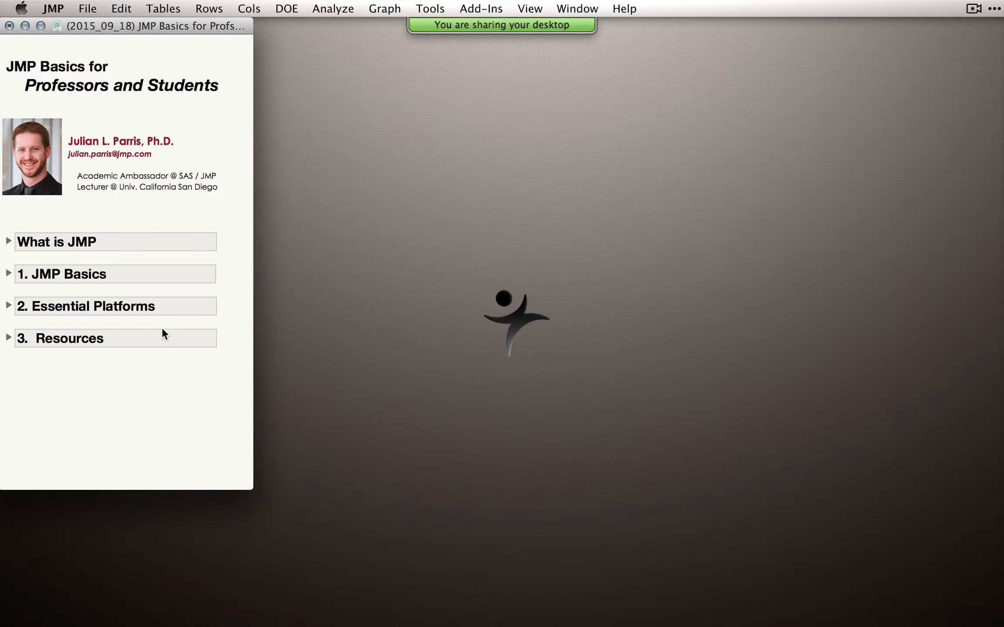
pyautogui.moveTo(115, 25); pyautogui.dragTo(124, 39)
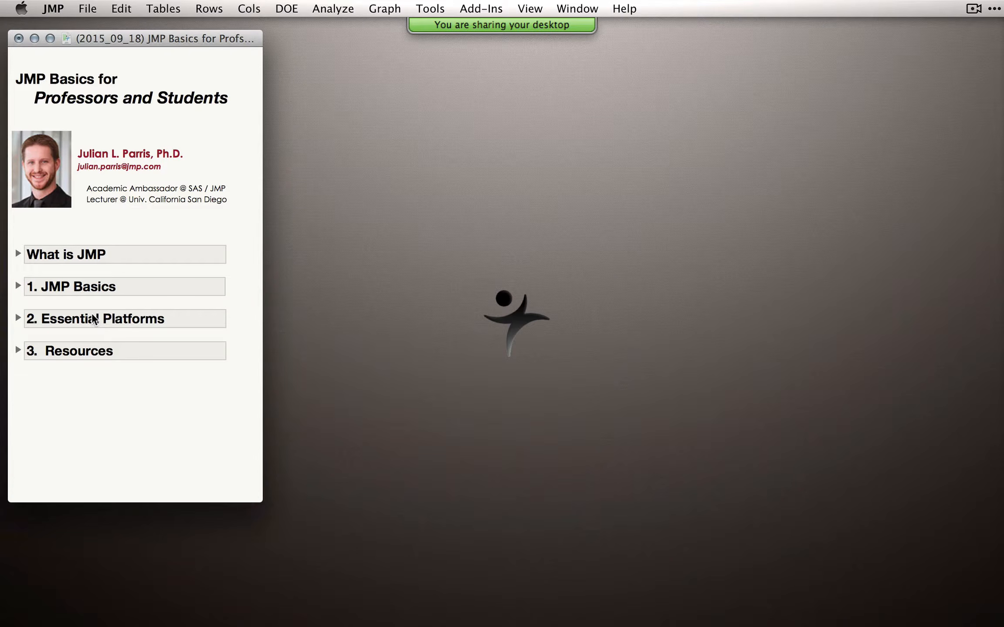
# Expand the What is JMP section and view the JMP1 picture, collapsing the JMP1 subsection again
pyautogui.click(17, 253)
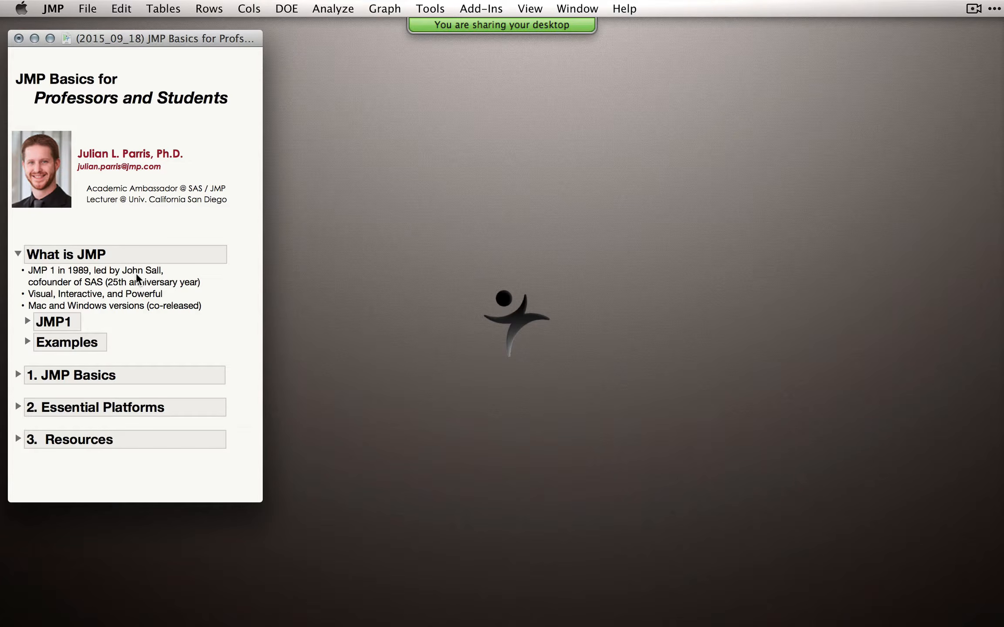
pyautogui.click(27, 321)
pyautogui.scroll(-2, 65, 335)
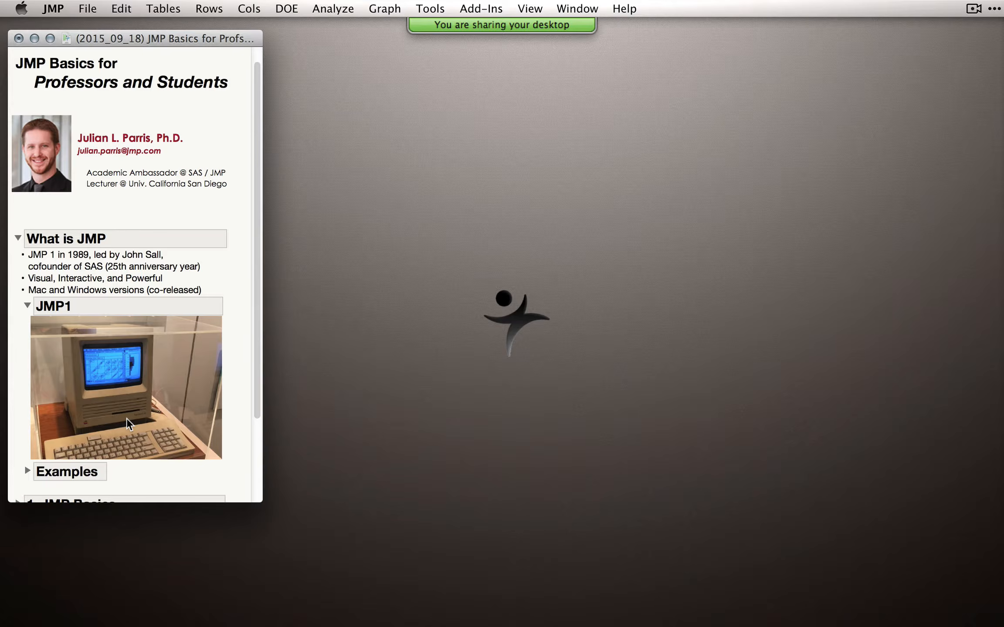
pyautogui.click(27, 306)
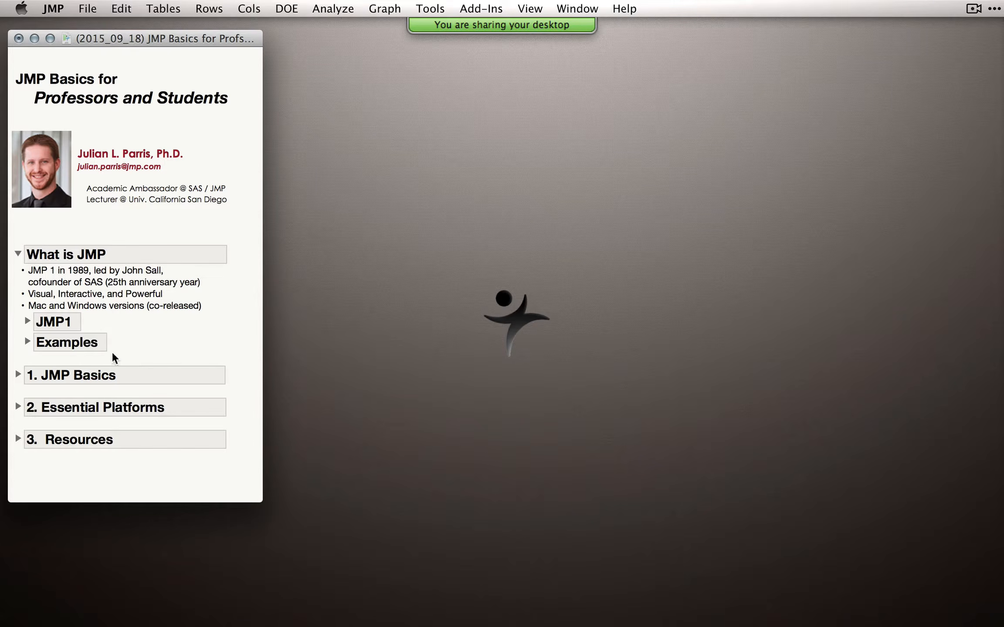
# Open the Iris sample data from the journal's Examples subsection and place the data table beside the journal
pyautogui.click(27, 341)
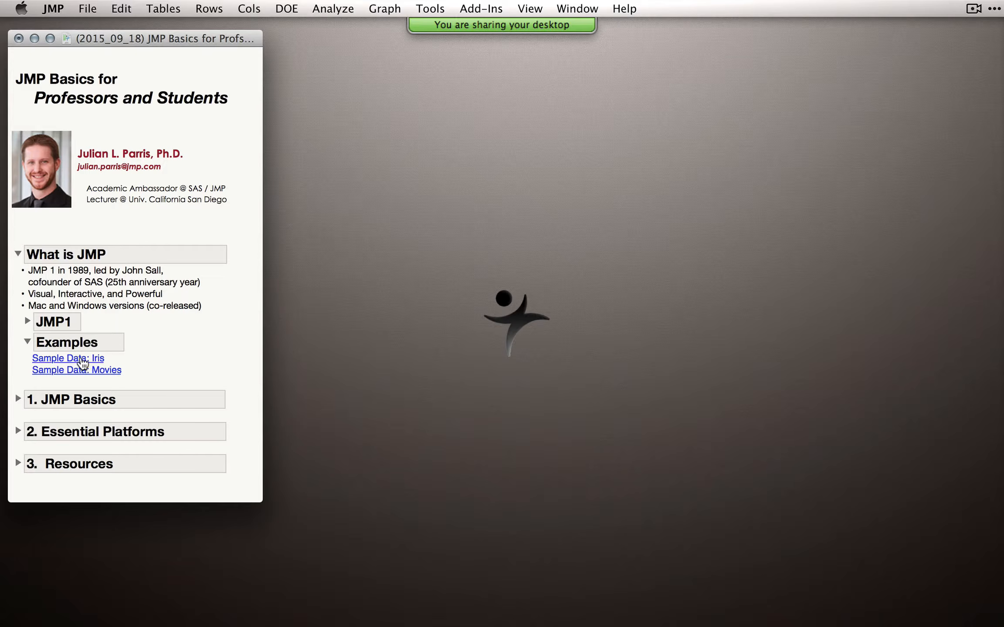
pyautogui.click(85, 359)
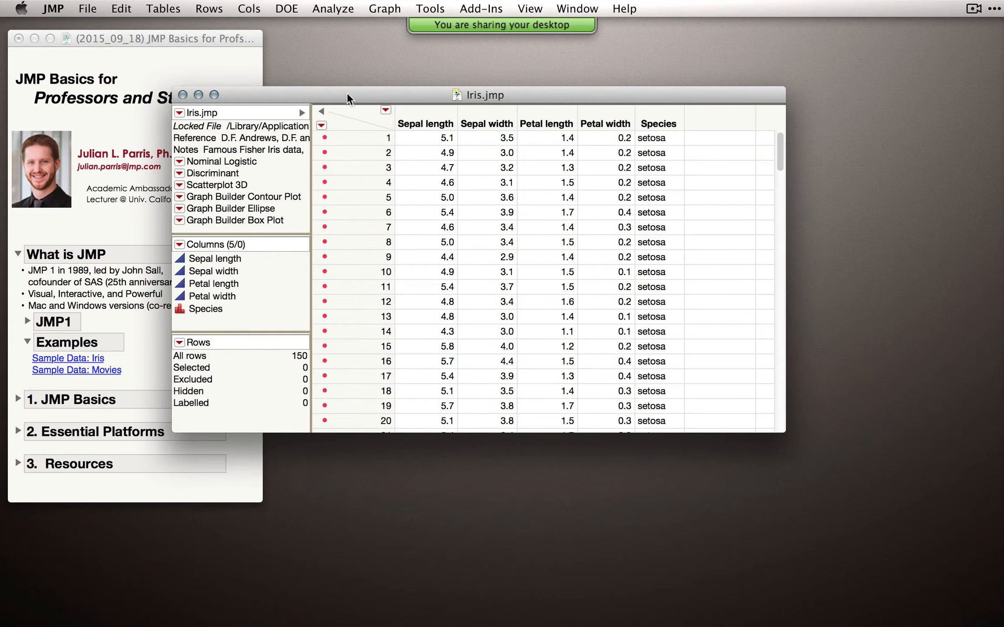
pyautogui.moveTo(347, 93); pyautogui.dragTo(443, 111)
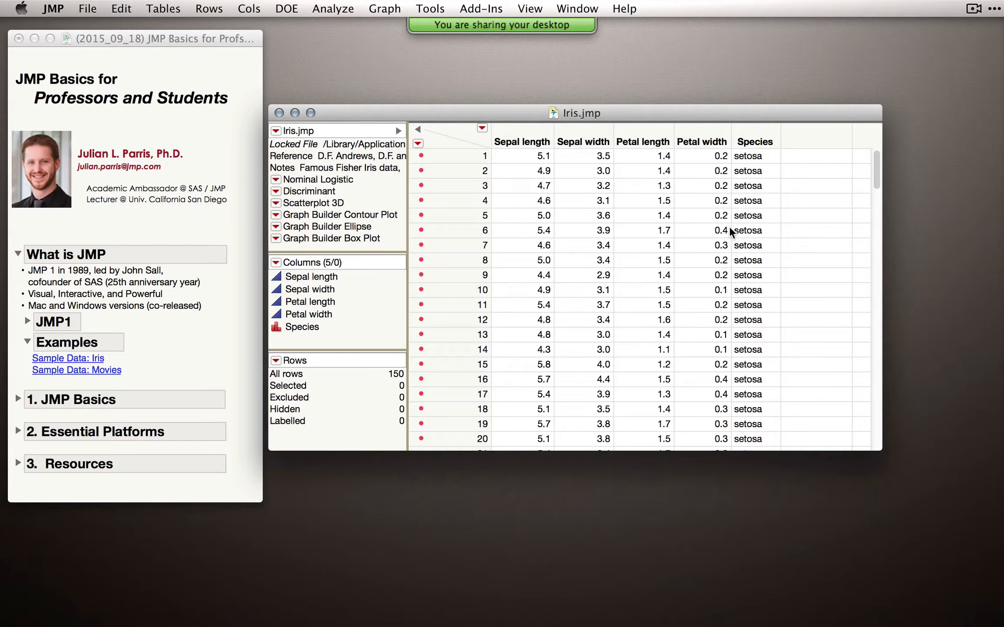
pyautogui.moveTo(876, 174)
pyautogui.mouseDown()
pyautogui.moveTo(886, 215)
pyautogui.moveTo(865, 280)
pyautogui.moveTo(882, 158)
pyautogui.mouseUp()
# Run a Distribution analysis with all five Iris columns as Y, Columns and move the report up to show it fully
pyautogui.click(332, 10)
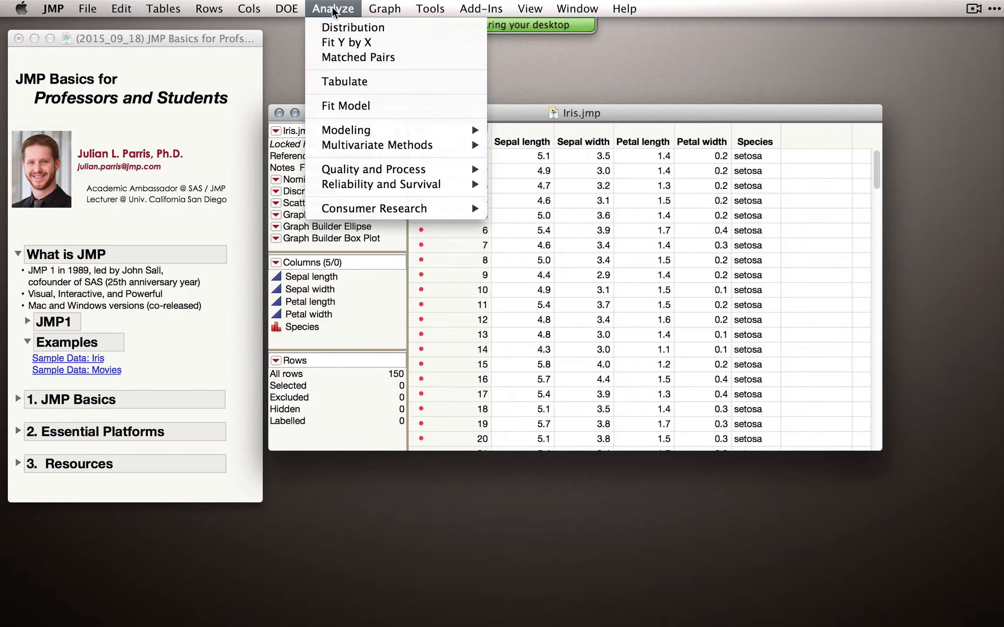
pyautogui.click(342, 26)
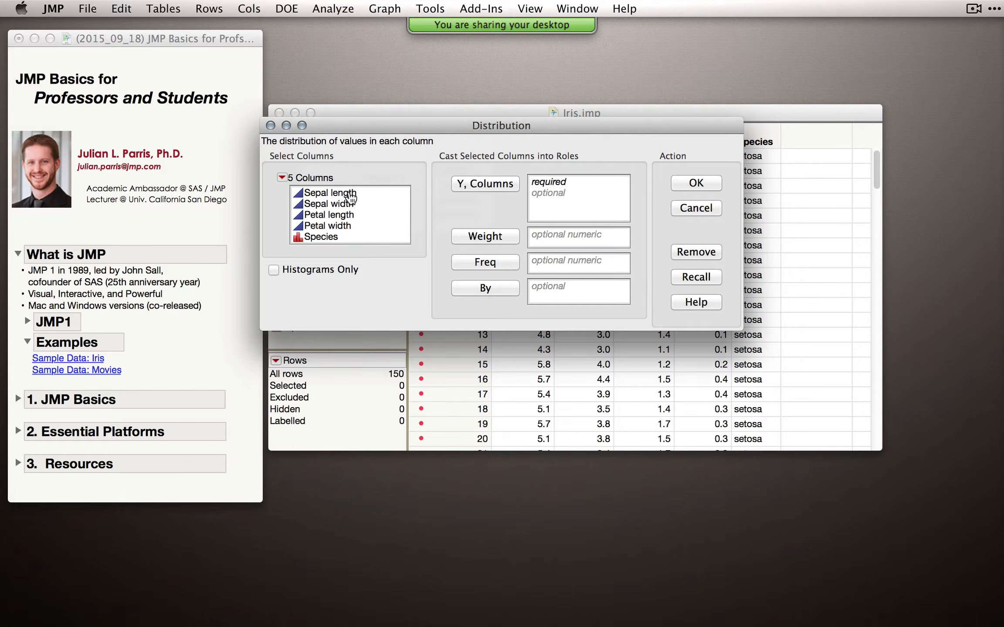
pyautogui.moveTo(353, 193); pyautogui.dragTo(356, 241)
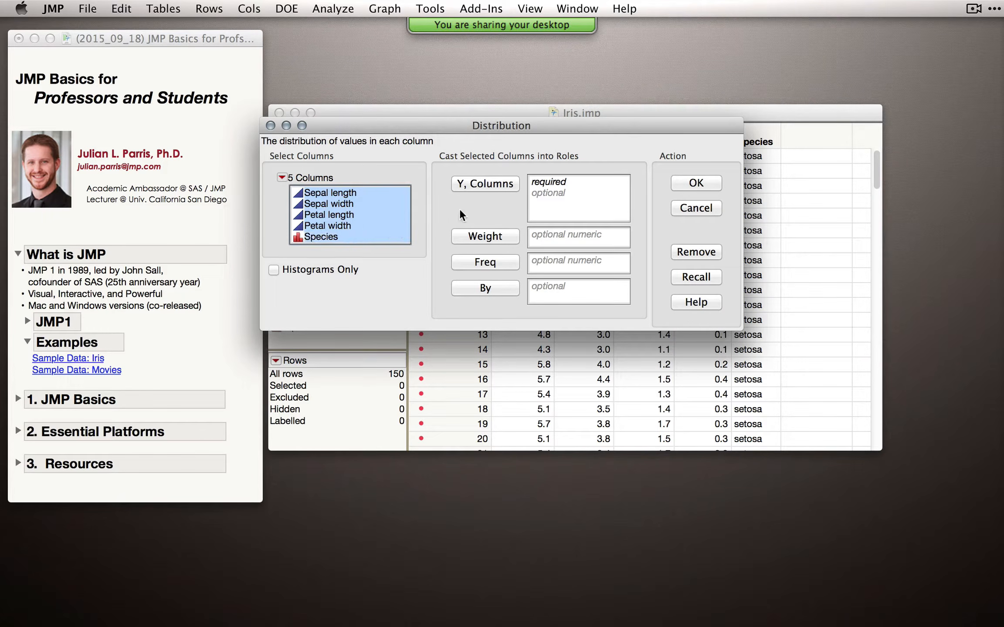
pyautogui.click(493, 188)
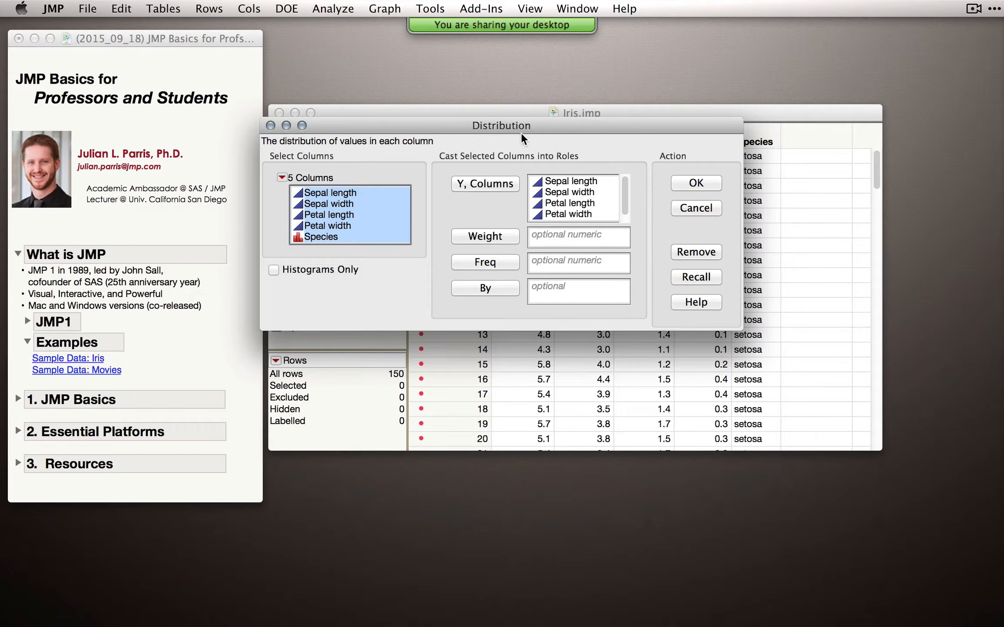
pyautogui.click(684, 182)
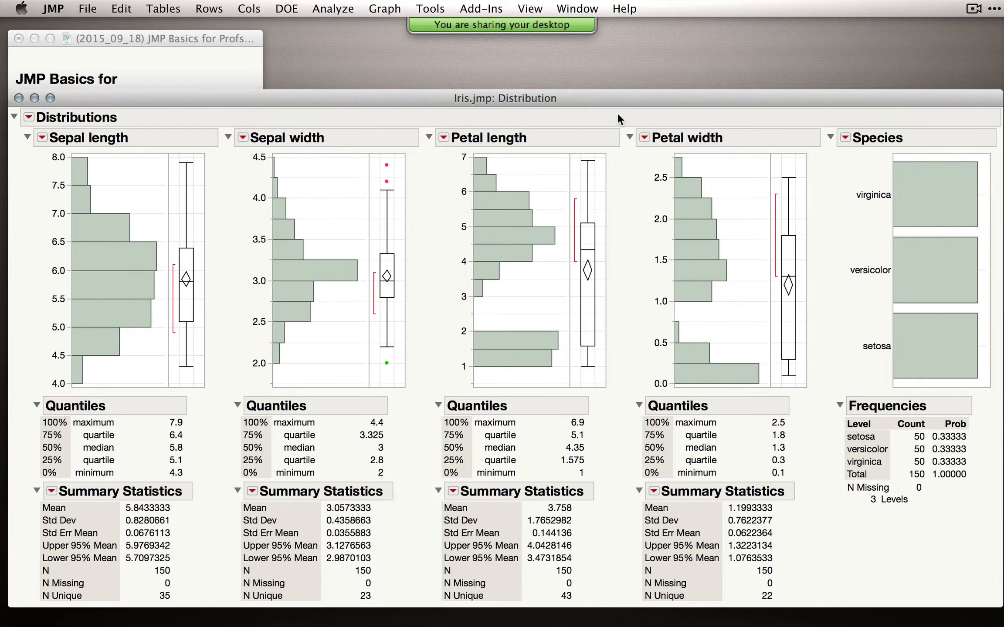
pyautogui.moveTo(618, 98); pyautogui.dragTo(604, 30)
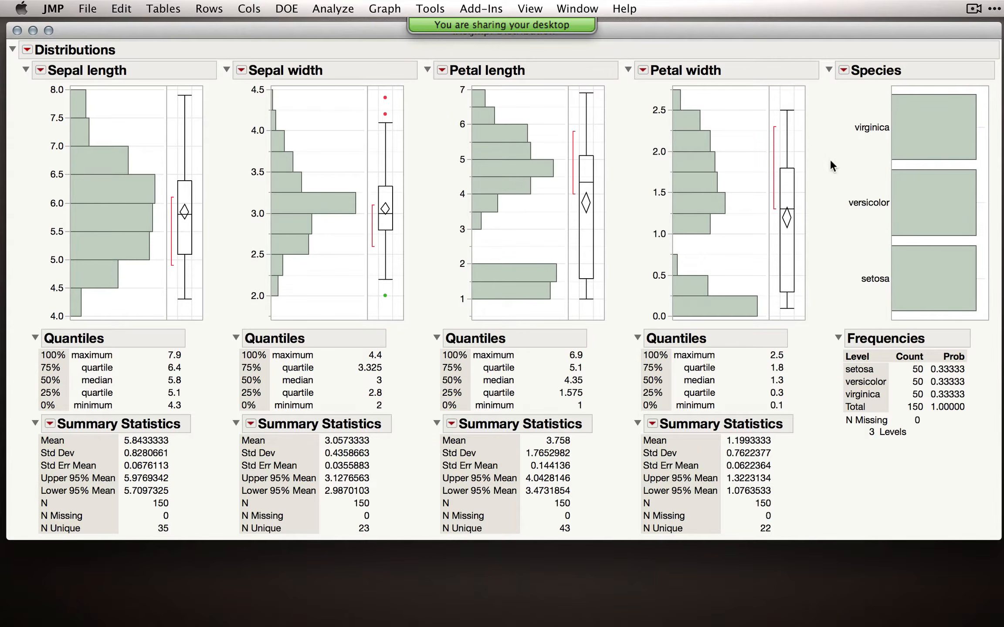
# Select the virginica bar and then the versicolor bar in the Species chart to compare their linked distributions
pyautogui.click(920, 149)
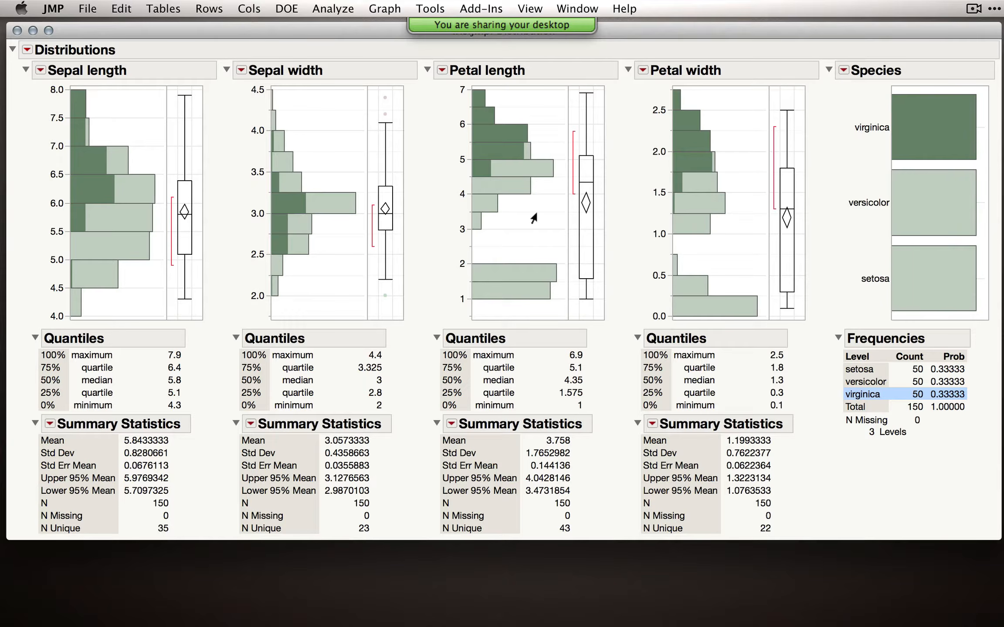
pyautogui.click(939, 216)
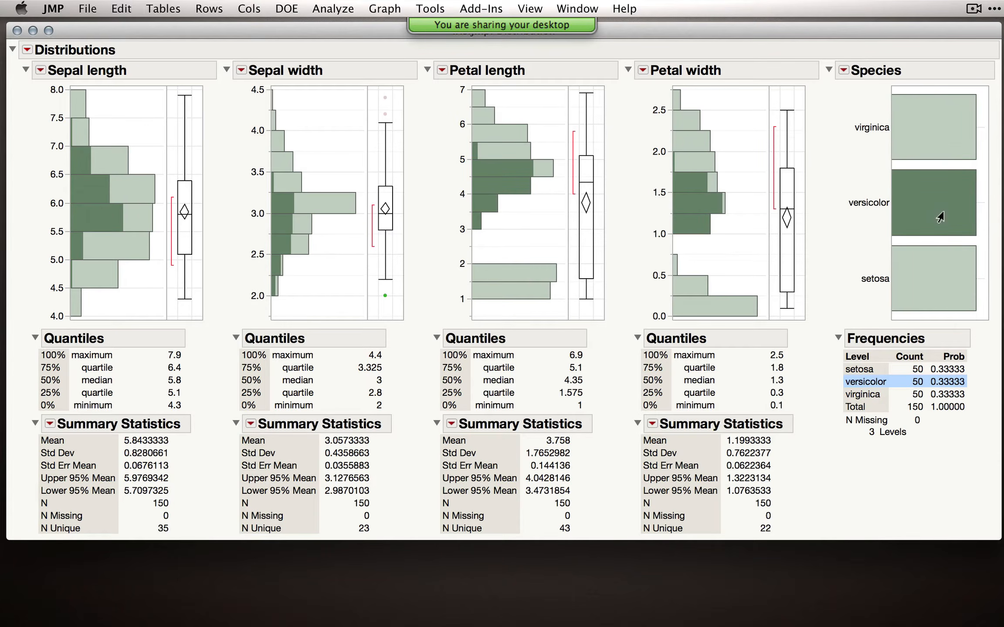
# Select the setosa and versicolor bars and the 1.0–1.25 Petal width bar to compare linked distributions, and close the report
pyautogui.click(925, 272)
pyautogui.click(937, 210)
pyautogui.moveTo(743, 259)
pyautogui.mouseDown()
pyautogui.moveTo(705, 184)
pyautogui.moveTo(730, 223)
pyautogui.mouseUp()
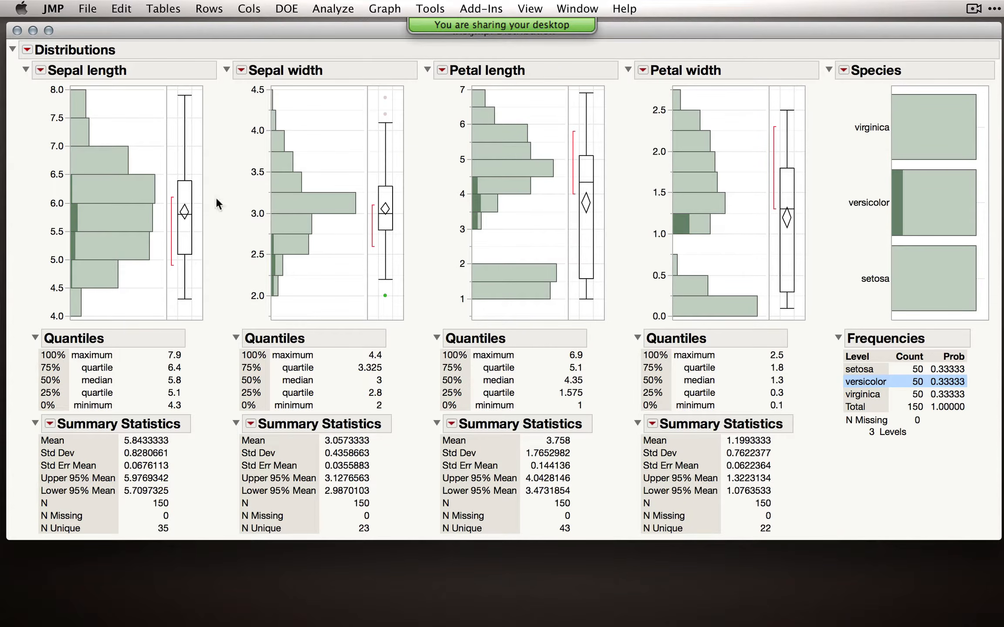
pyautogui.click(17, 30)
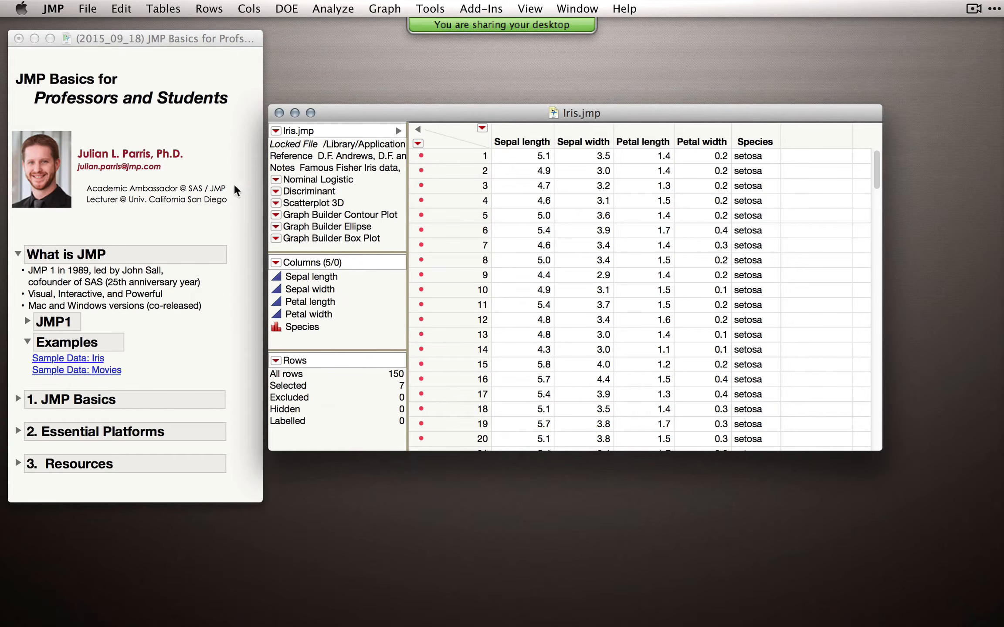
# Run the Iris table's saved Scatterplot 3D script, rotate the plot to view the species clusters, and close it
pyautogui.click(275, 203)
pyautogui.click(288, 208)
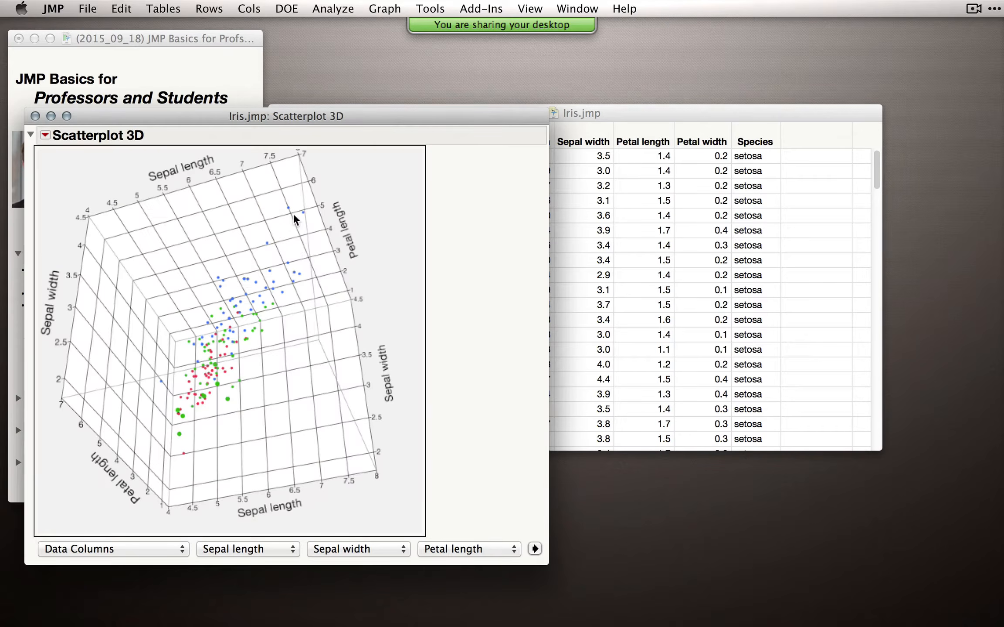
pyautogui.moveTo(196, 359); pyautogui.dragTo(331, 291)
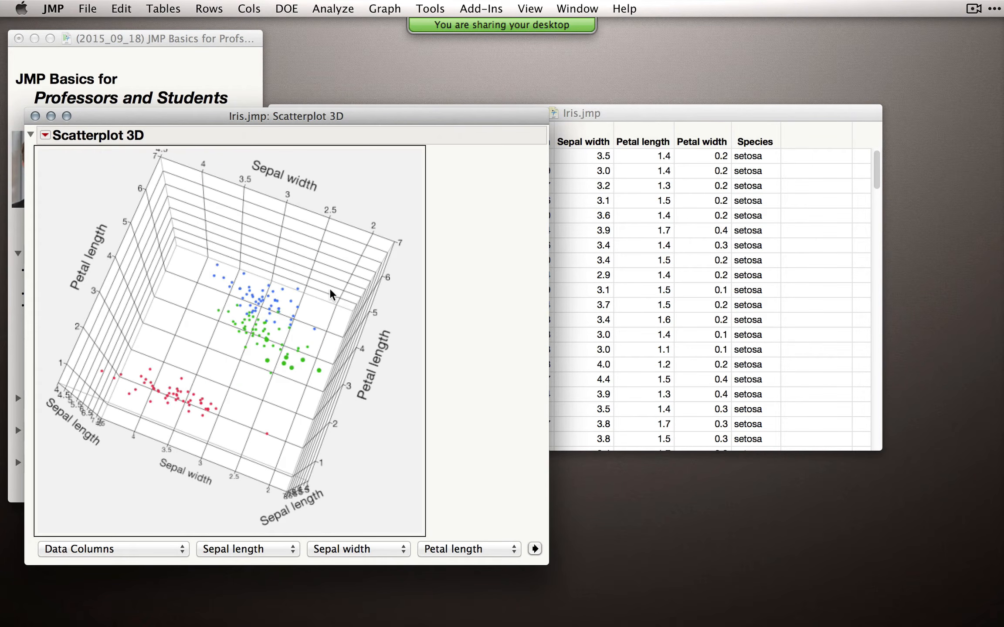
pyautogui.moveTo(353, 116); pyautogui.dragTo(559, 92)
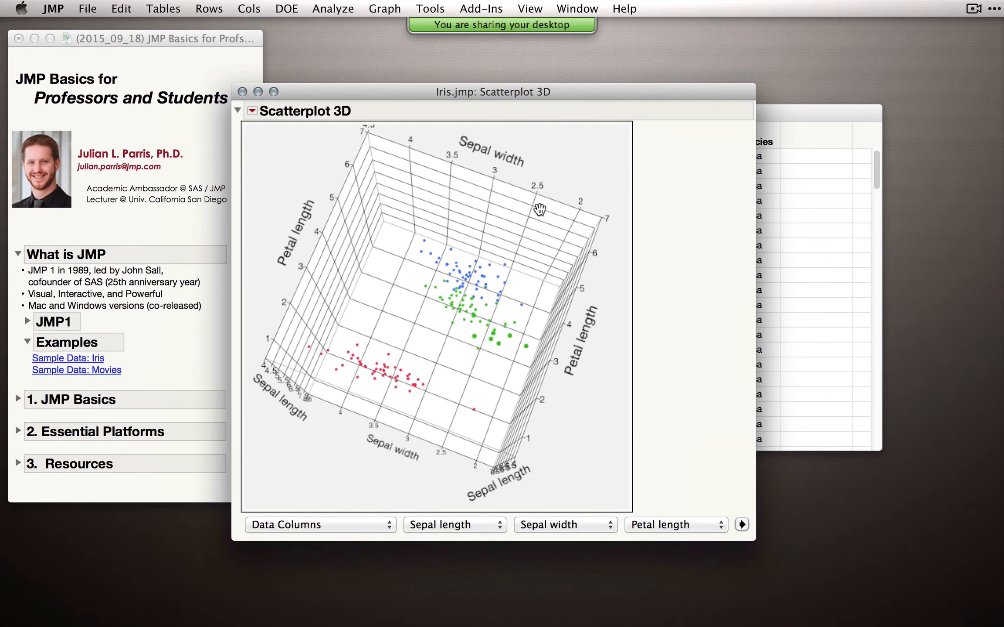
pyautogui.click(240, 92)
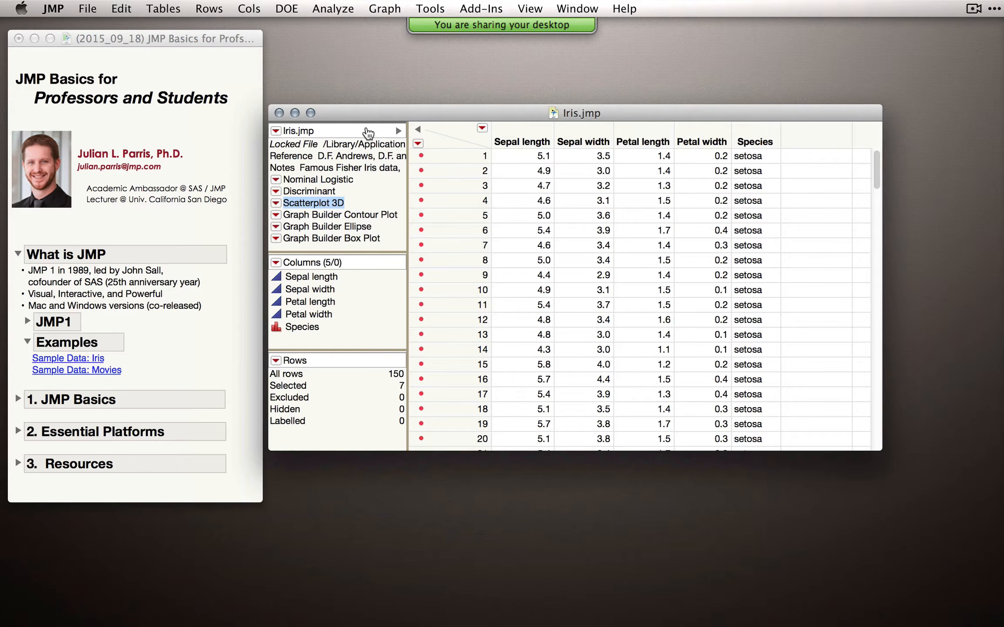
# Close the Iris data table and collapse the journal's Examples and What is JMP sections
pyautogui.click(279, 113)
pyautogui.click(27, 341)
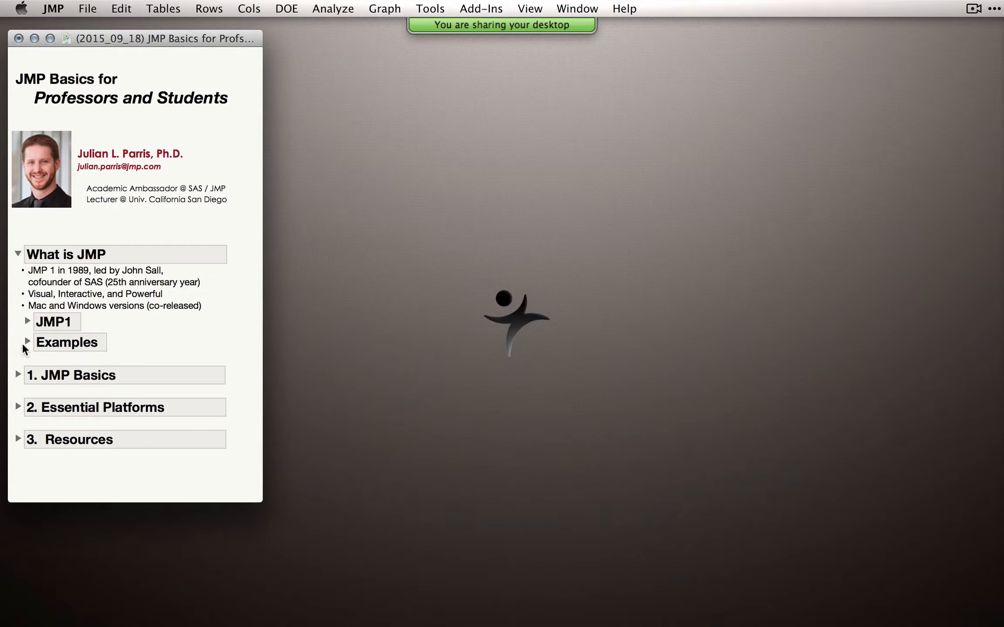
pyautogui.click(18, 255)
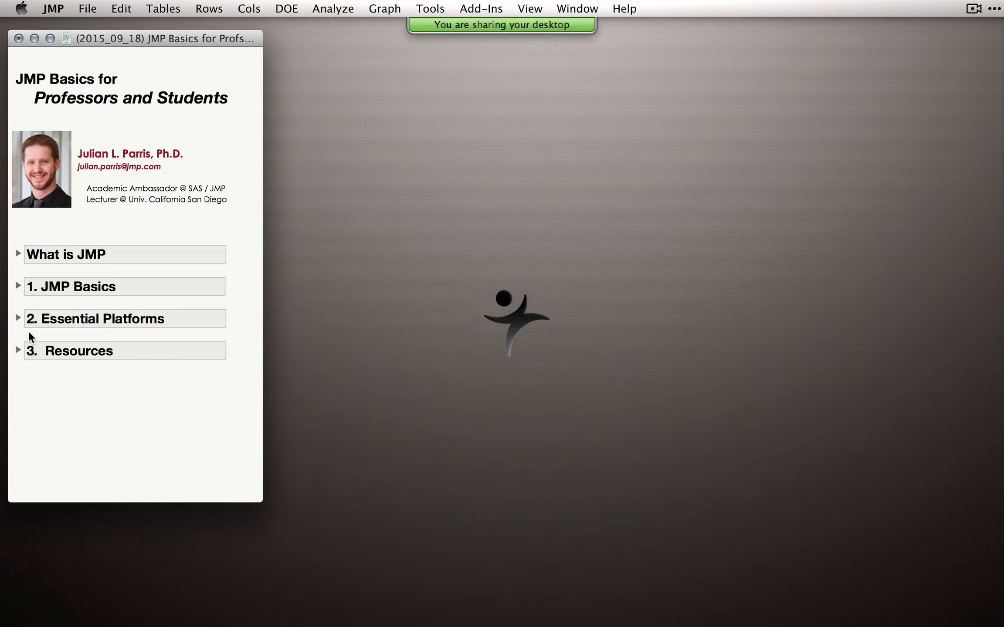
# Open the Restaurant Tips sample data from the journal's JMP Basics section and place the table beside the journal
pyautogui.click(18, 285)
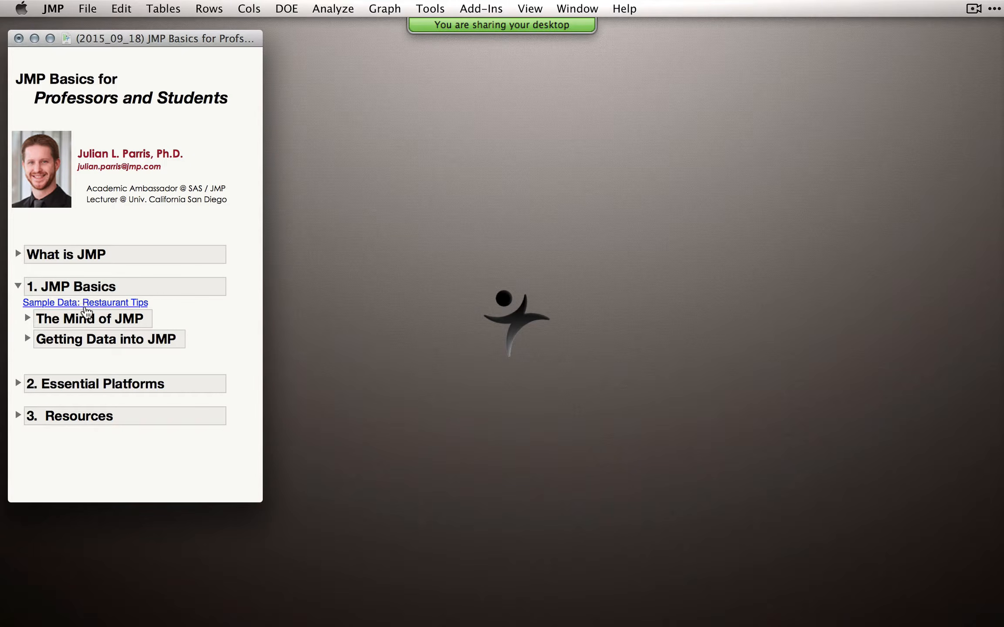
pyautogui.click(126, 304)
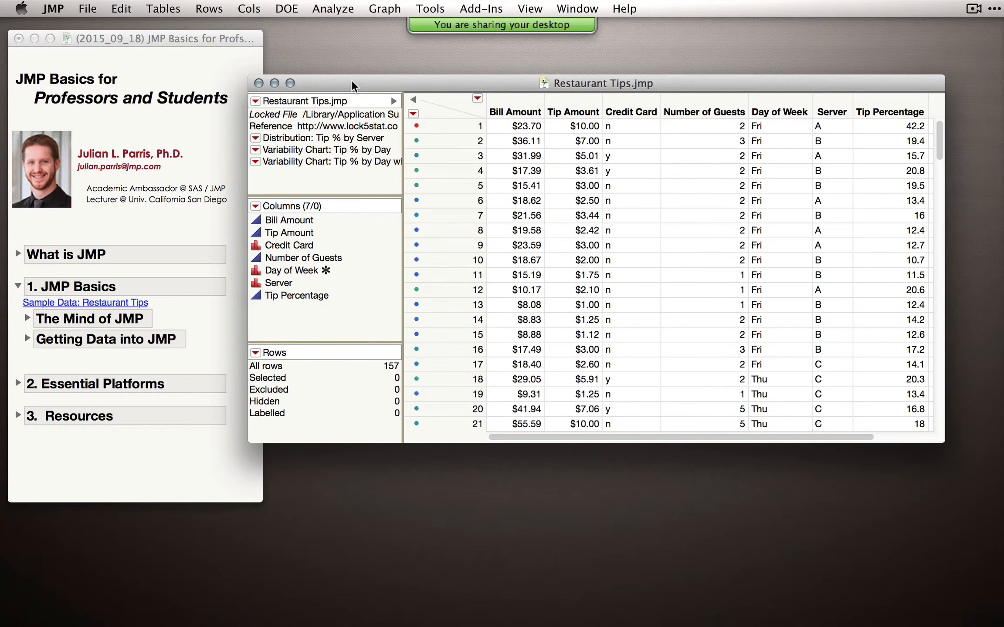
pyautogui.moveTo(351, 80); pyautogui.dragTo(374, 76)
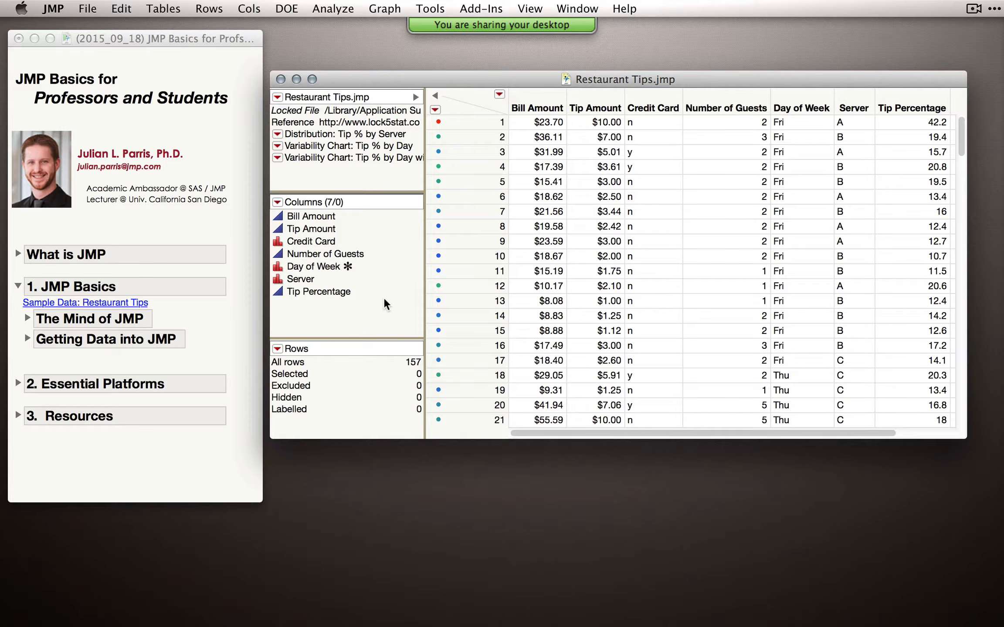
# Open the Sample Data Index and view the Analysis of Variance sample files, collapsing that category again
pyautogui.click(627, 8)
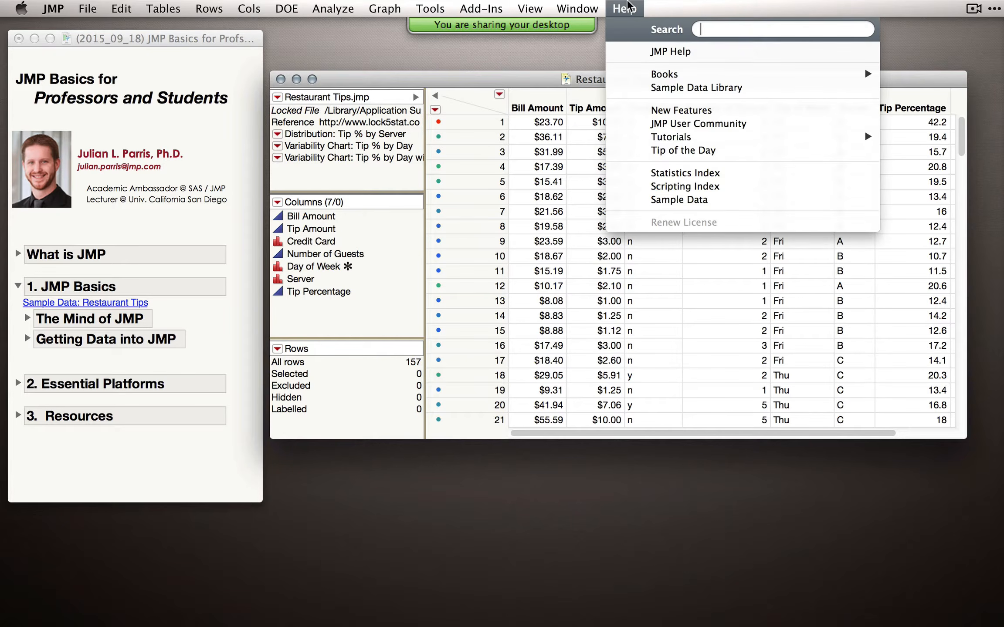
pyautogui.click(661, 199)
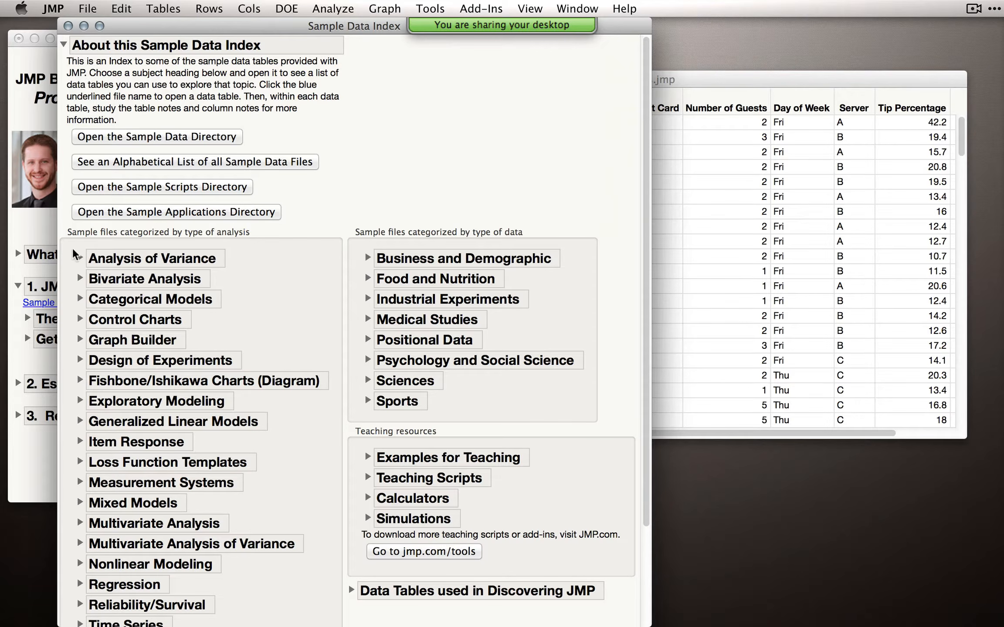
pyautogui.click(80, 260)
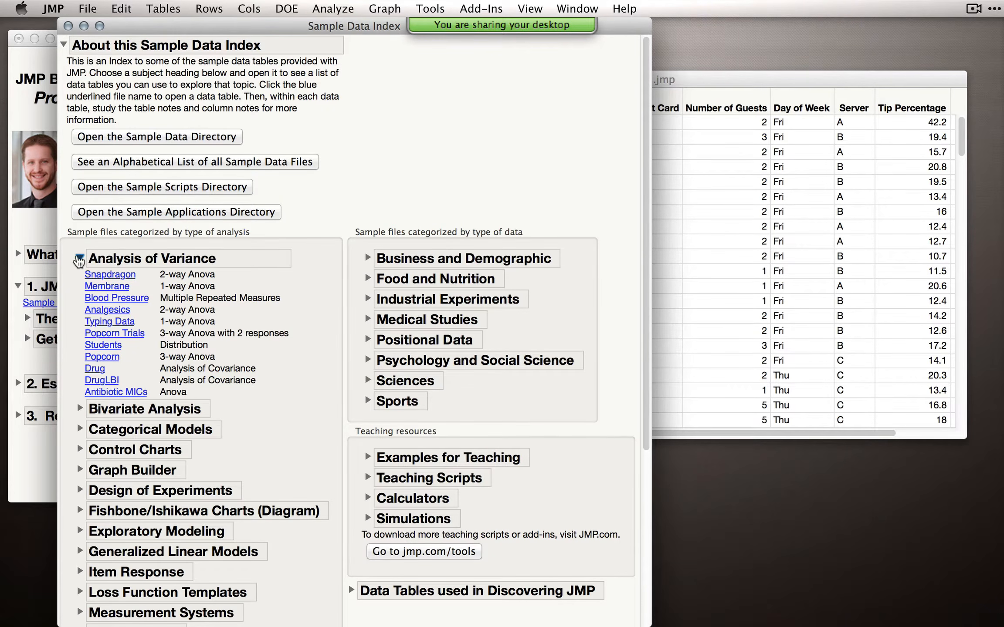
pyautogui.click(79, 259)
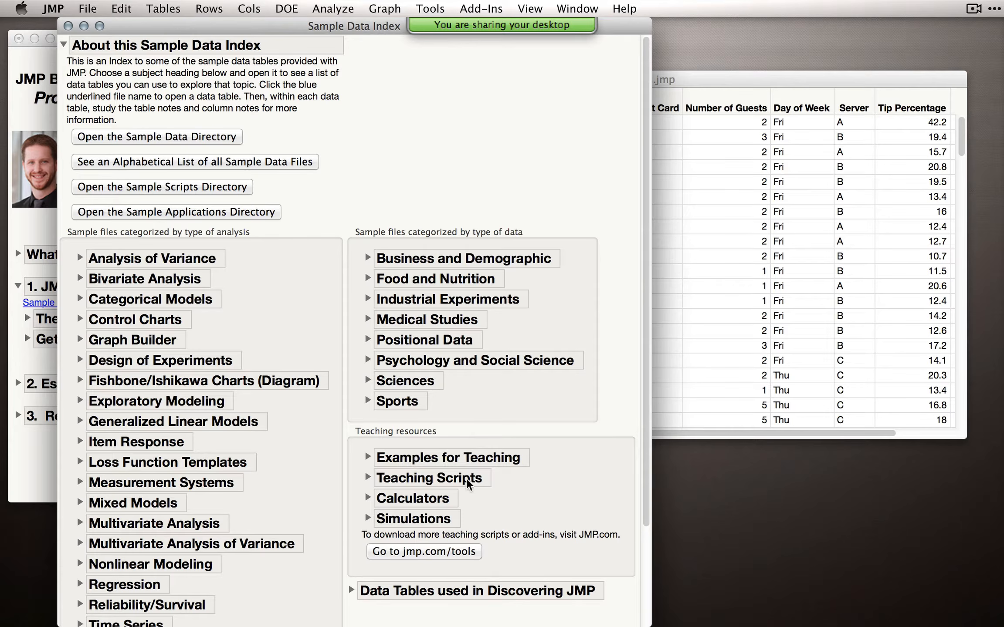
# Open the Sampling Distribution of Sample Means module from the Interactive Teaching Modules under Teaching Scripts and move its window up
pyautogui.click(368, 477)
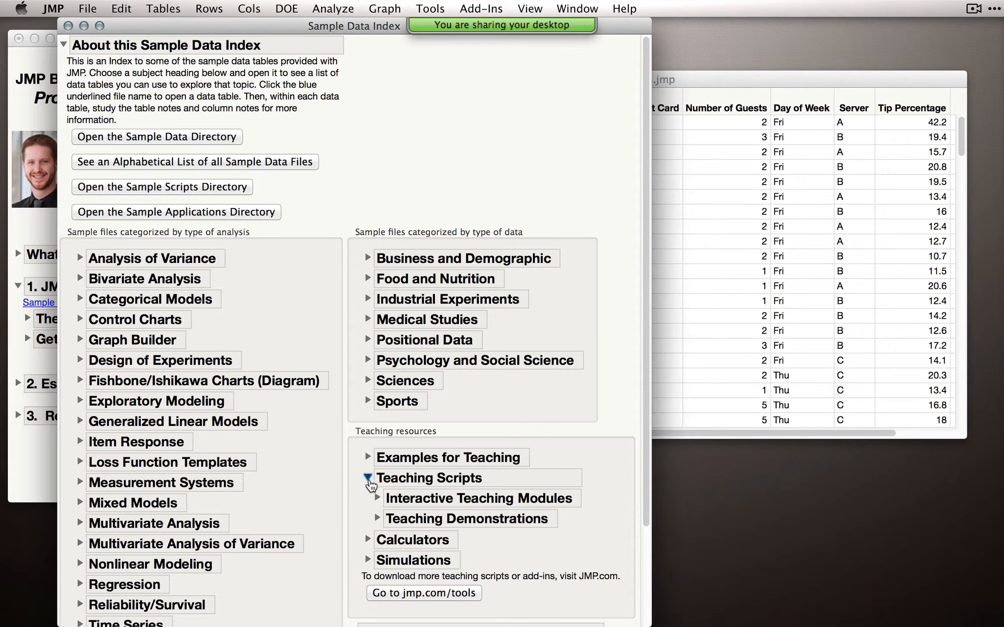
pyautogui.click(377, 497)
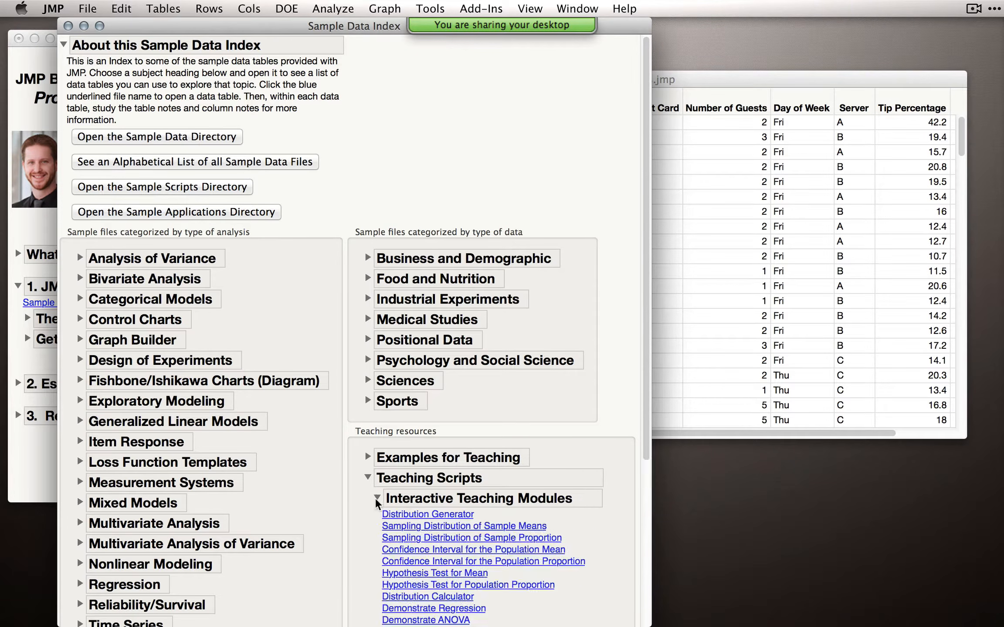
pyautogui.scroll(-2, 420, 488)
pyautogui.scroll(-2, 420, 488)
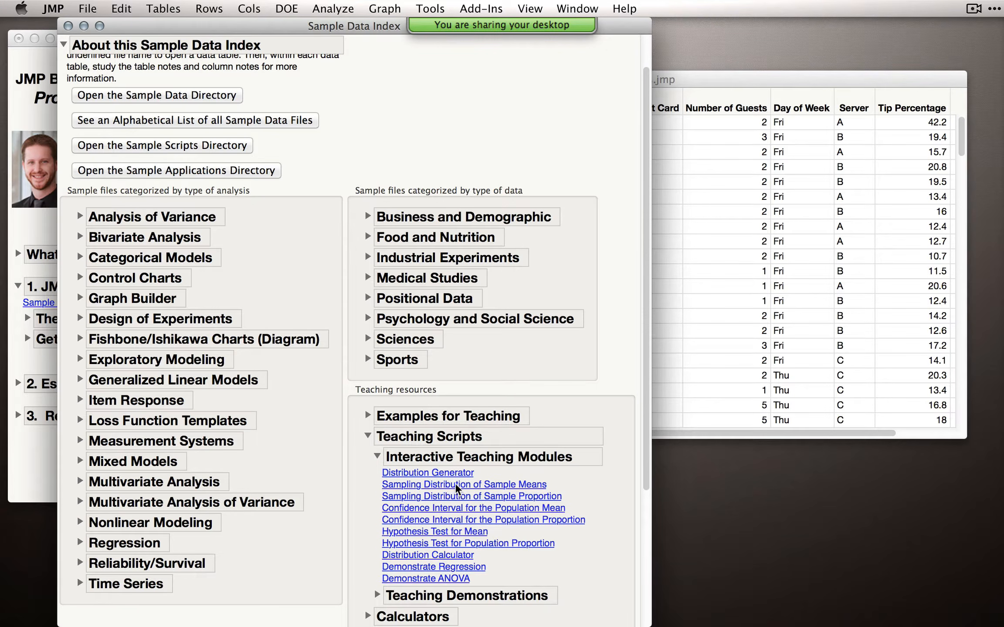
pyautogui.click(481, 484)
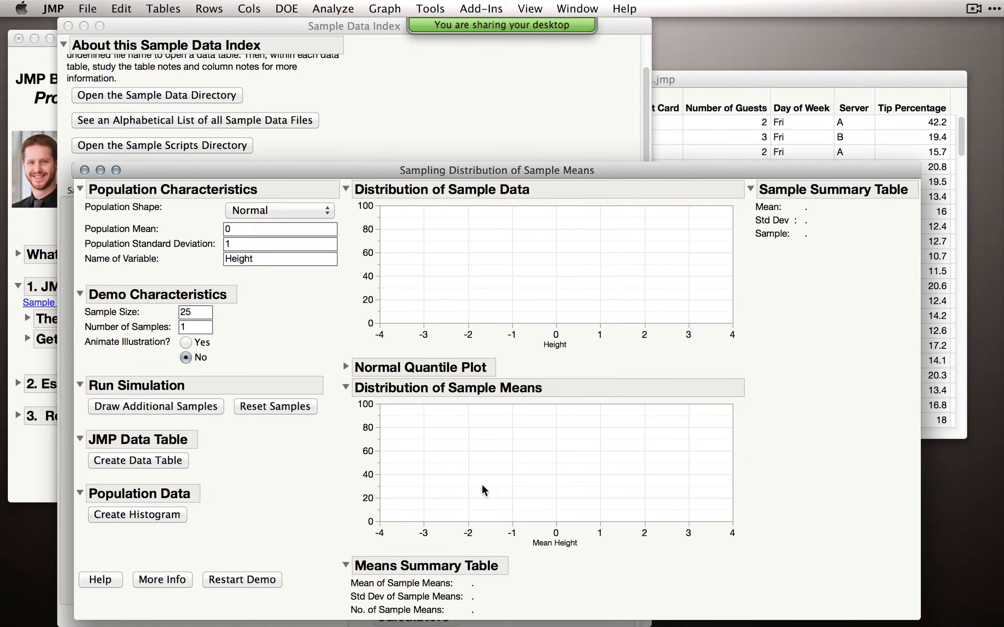
pyautogui.moveTo(446, 166); pyautogui.dragTo(431, 105)
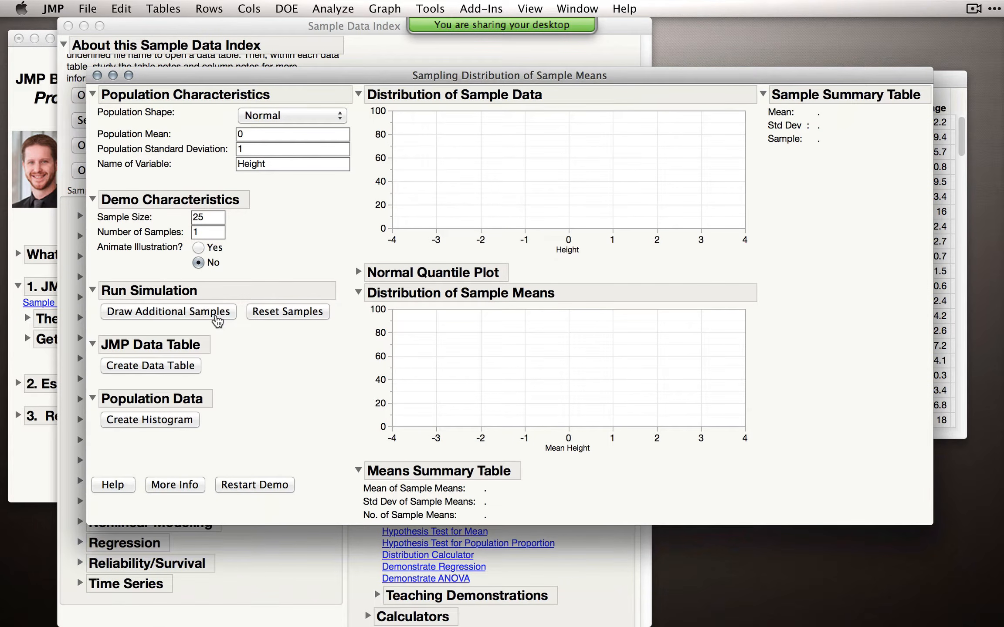
# Draw 16 samples of size 25 from the Normal population to build up the distribution of sample means
pyautogui.click(216, 319)
pyautogui.doubleClick(215, 319)
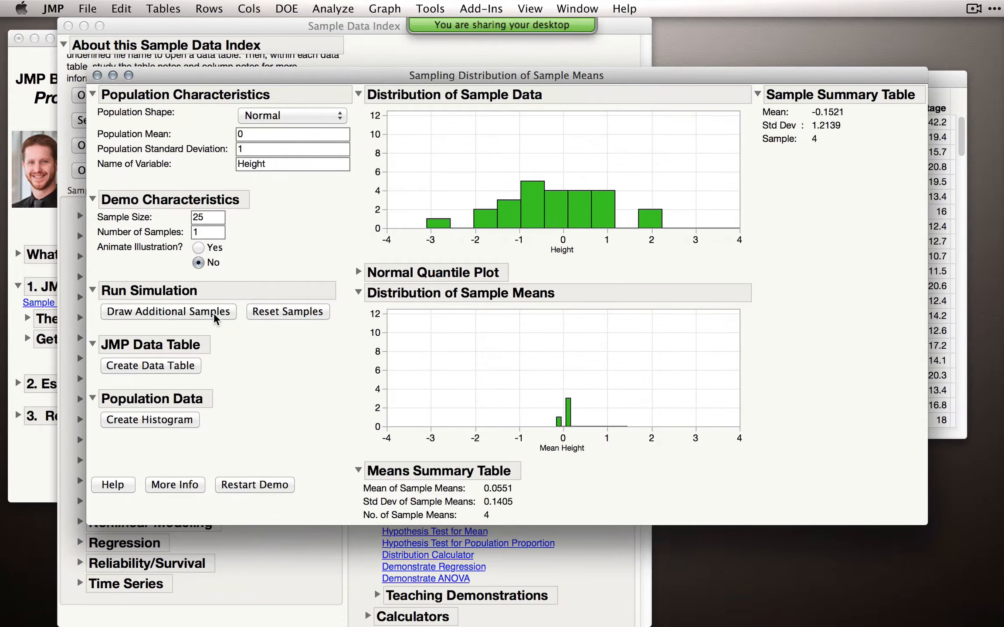
pyautogui.doubleClick(216, 319)
pyautogui.doubleClick(216, 320)
pyautogui.tripleClick(216, 321)
pyautogui.tripleClick(216, 320)
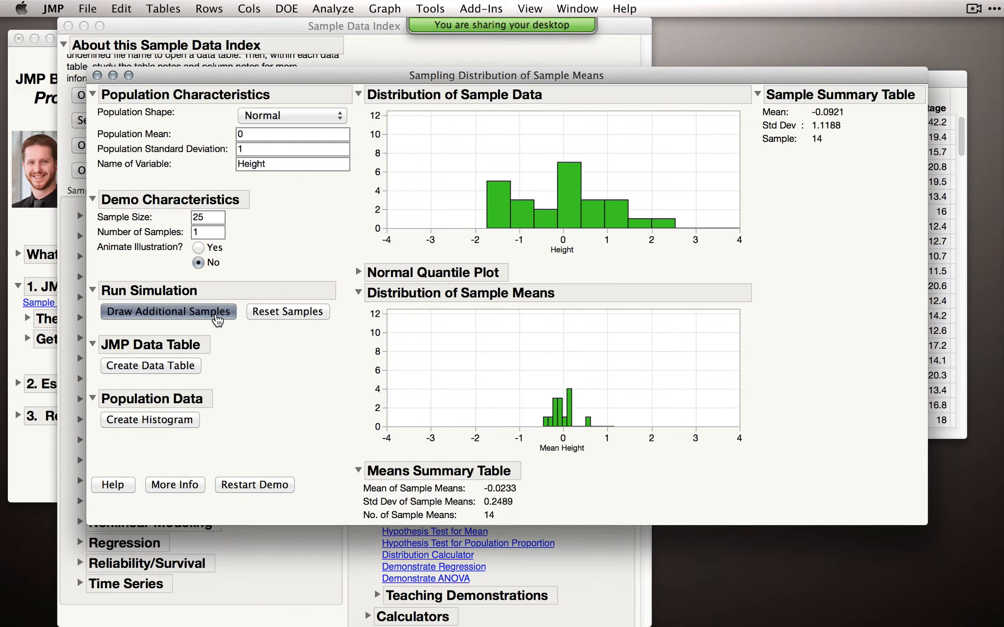
pyautogui.doubleClick(217, 320)
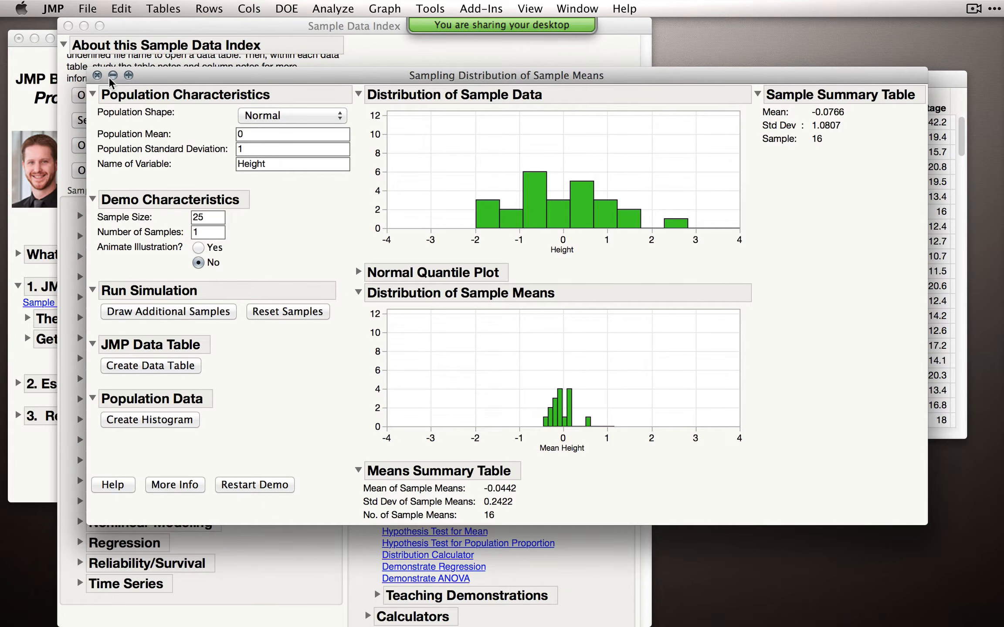
# Close the sampling module and the Sample Data Index, and show where the Sample Data command is found
pyautogui.click(97, 76)
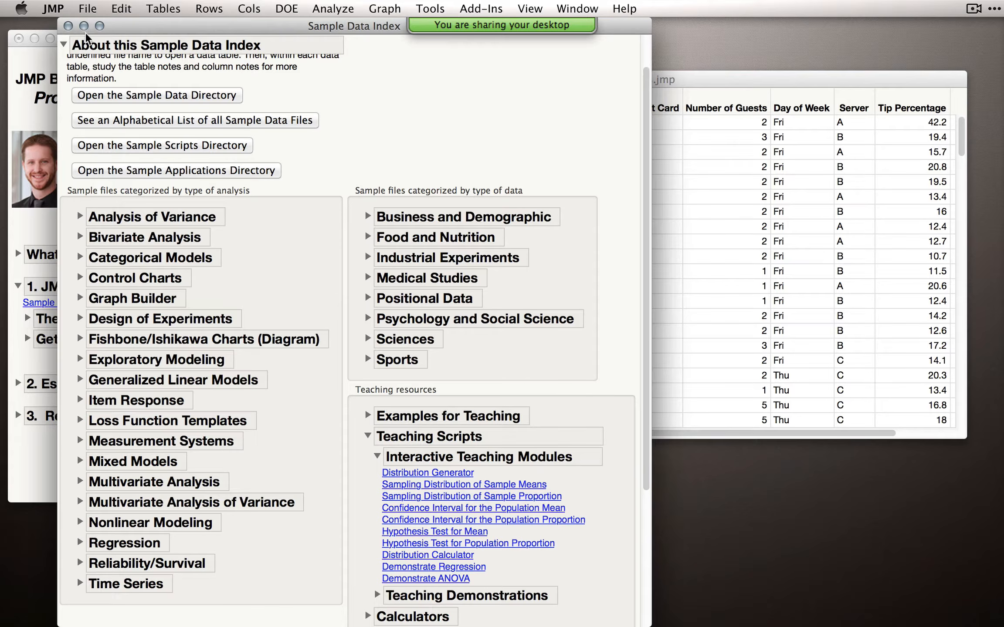
pyautogui.click(68, 26)
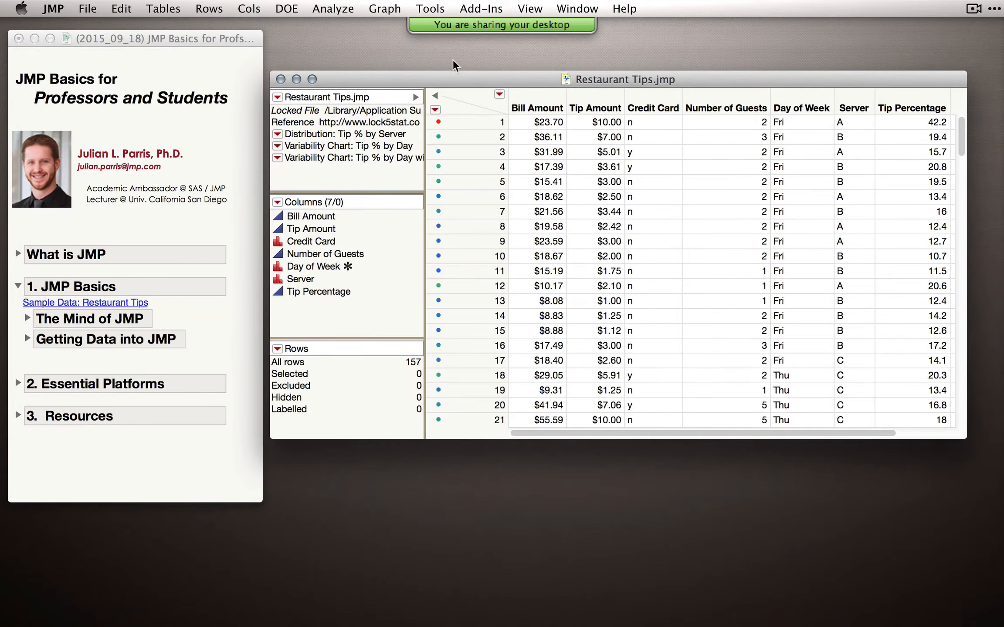
pyautogui.click(623, 9)
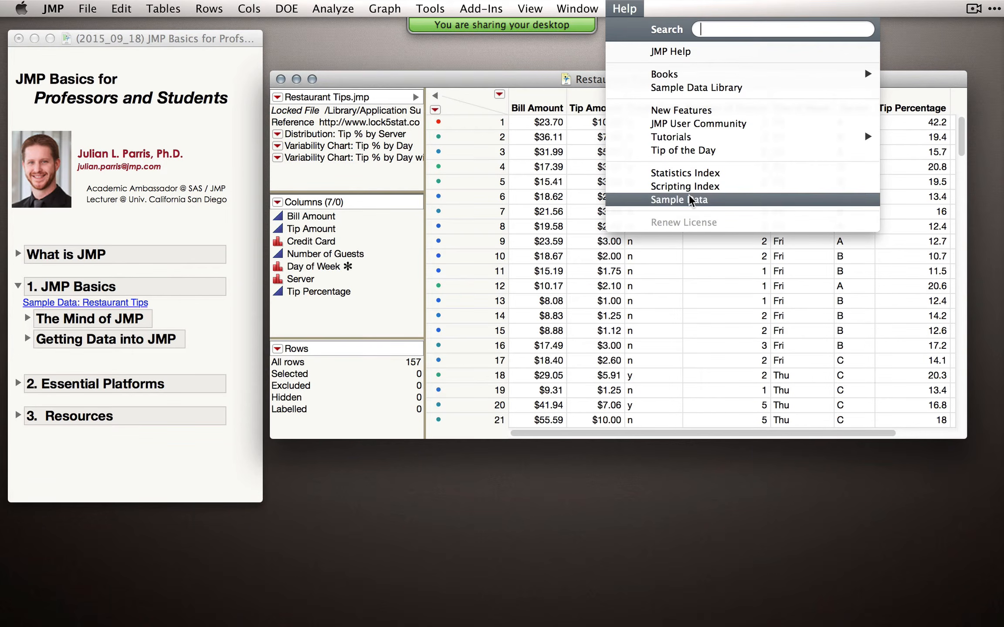
pyautogui.click(498, 82)
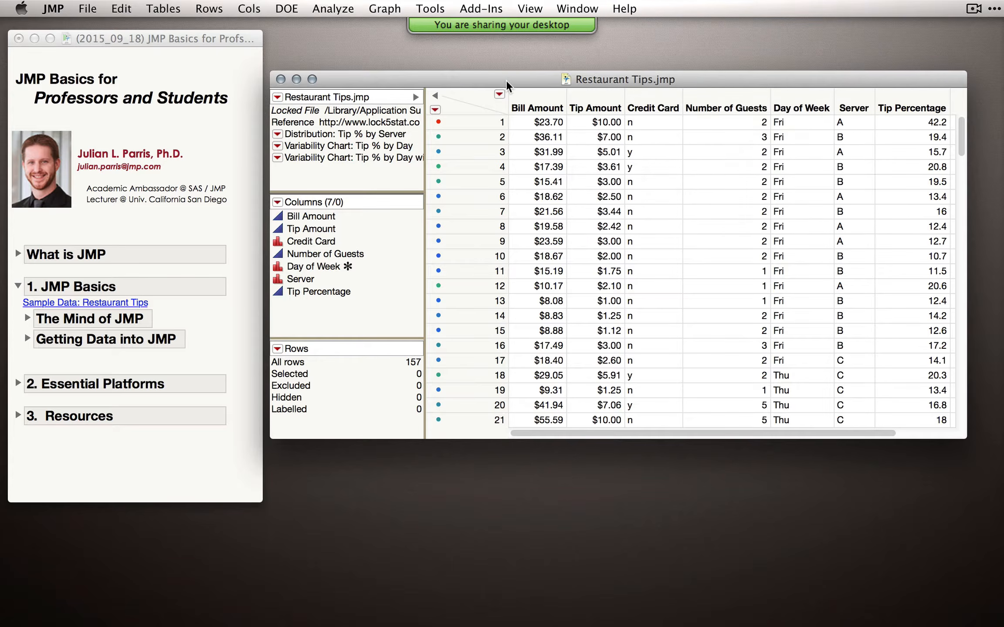
# Move and enlarge the Restaurant Tips table window, and select the table's last row, 157
pyautogui.moveTo(505, 80); pyautogui.dragTo(392, 81)
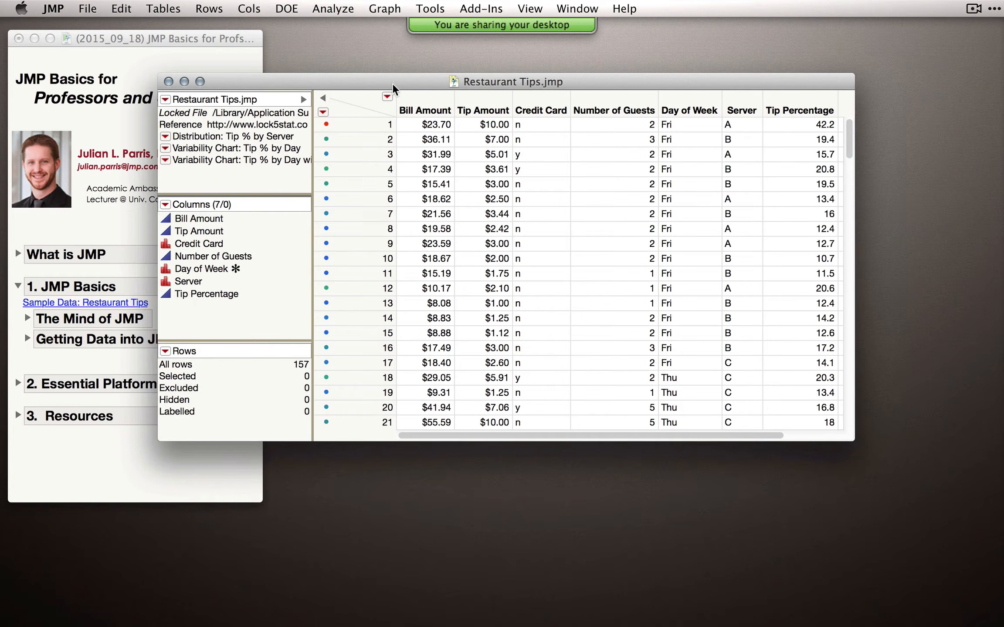
pyautogui.moveTo(853, 440); pyautogui.dragTo(912, 464)
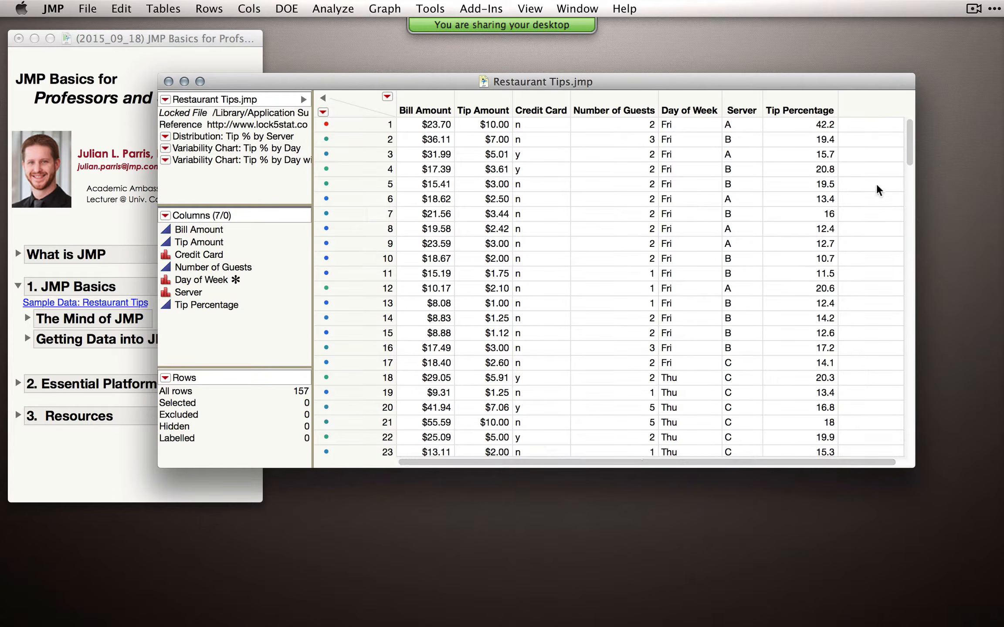
pyautogui.moveTo(909, 150); pyautogui.dragTo(912, 466)
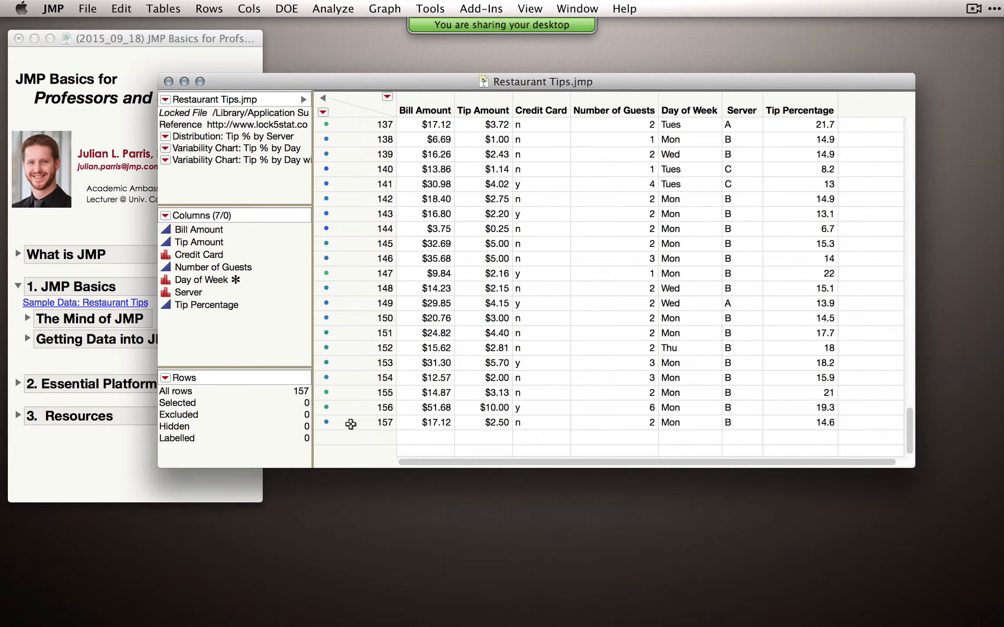
pyautogui.click(349, 422)
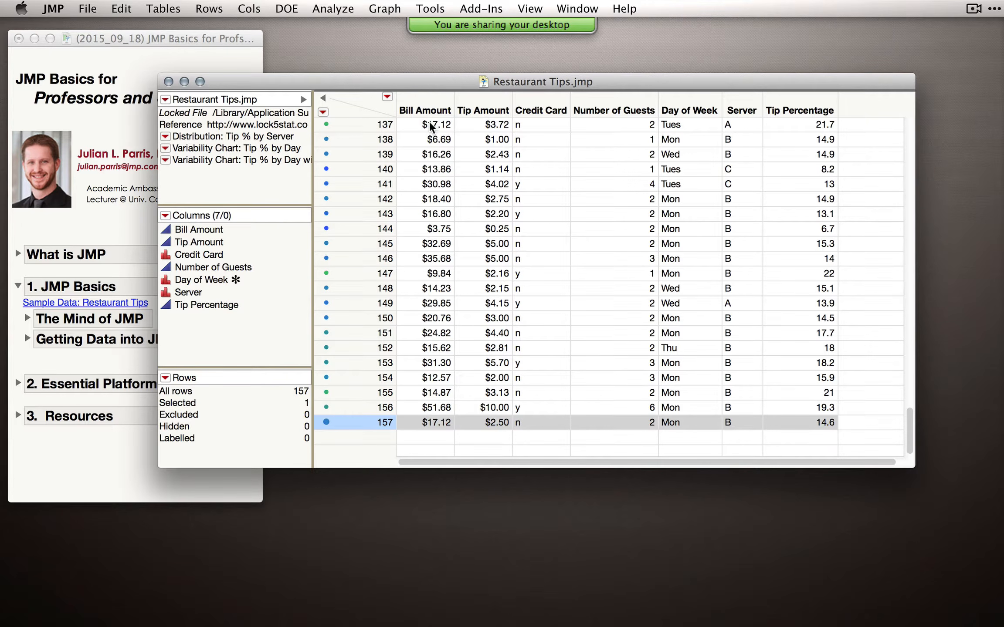
# Select the Bill Amount, Tip Amount, Credit Card and Number of Guests columns one after another to present each variable
pyautogui.click(421, 100)
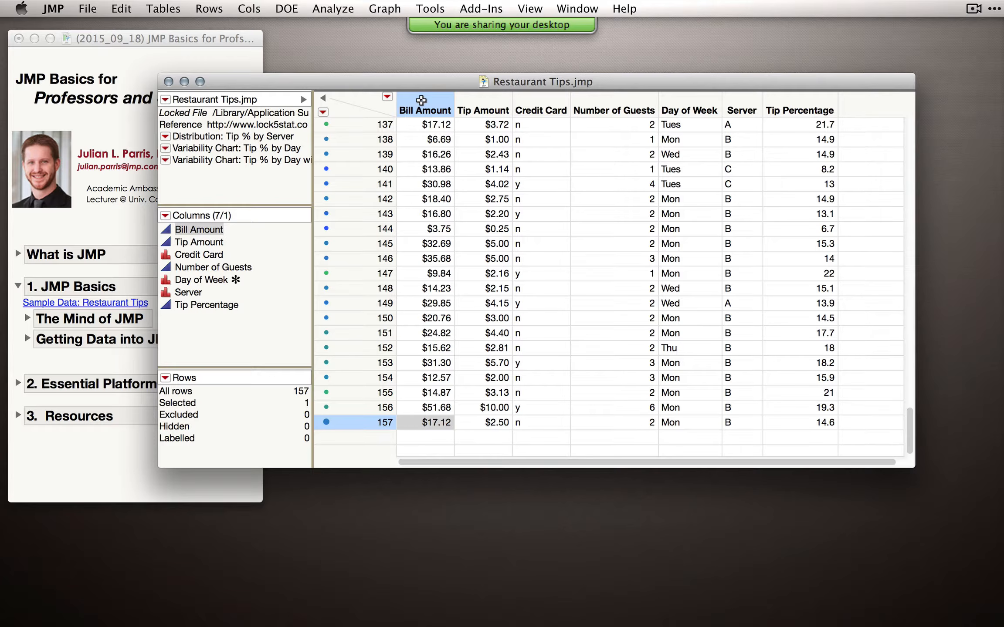
pyautogui.click(479, 97)
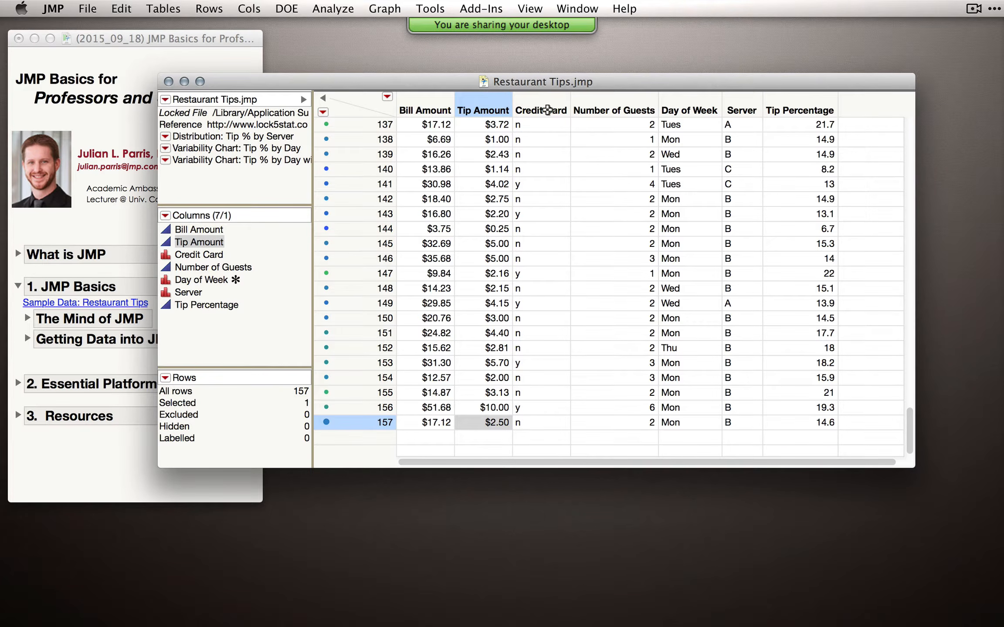
pyautogui.click(544, 109)
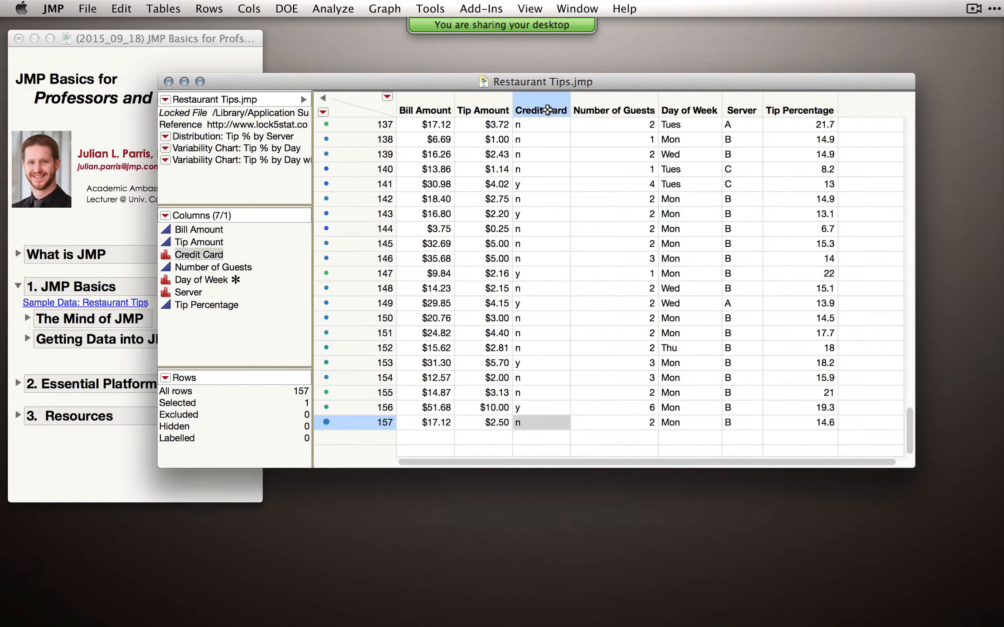
pyautogui.click(637, 100)
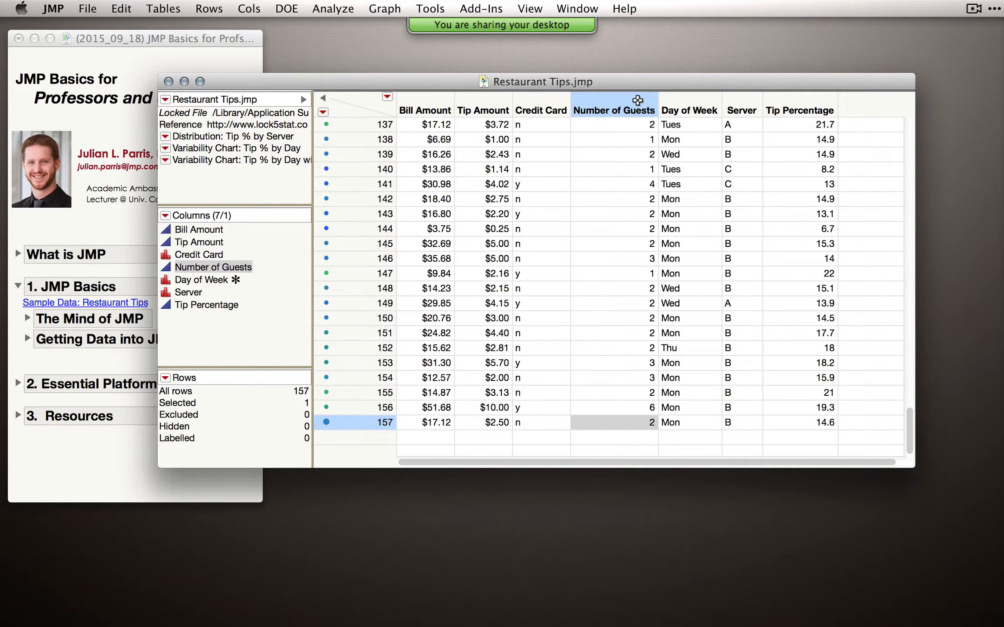
# Select the Day of Week, Server and Tip Percentage columns one after another to present the remaining variables
pyautogui.click(686, 101)
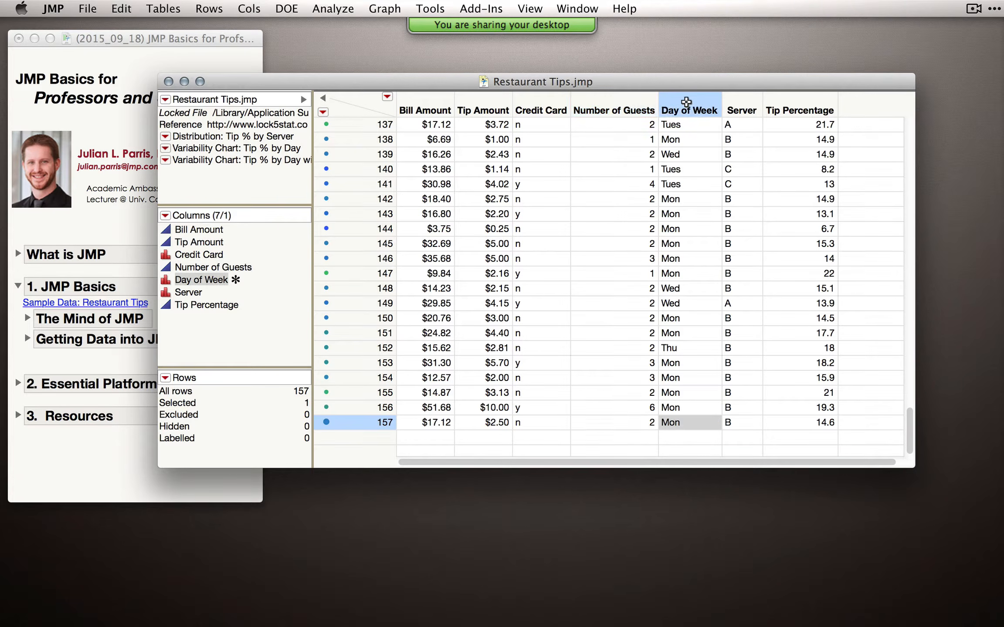
pyautogui.click(744, 107)
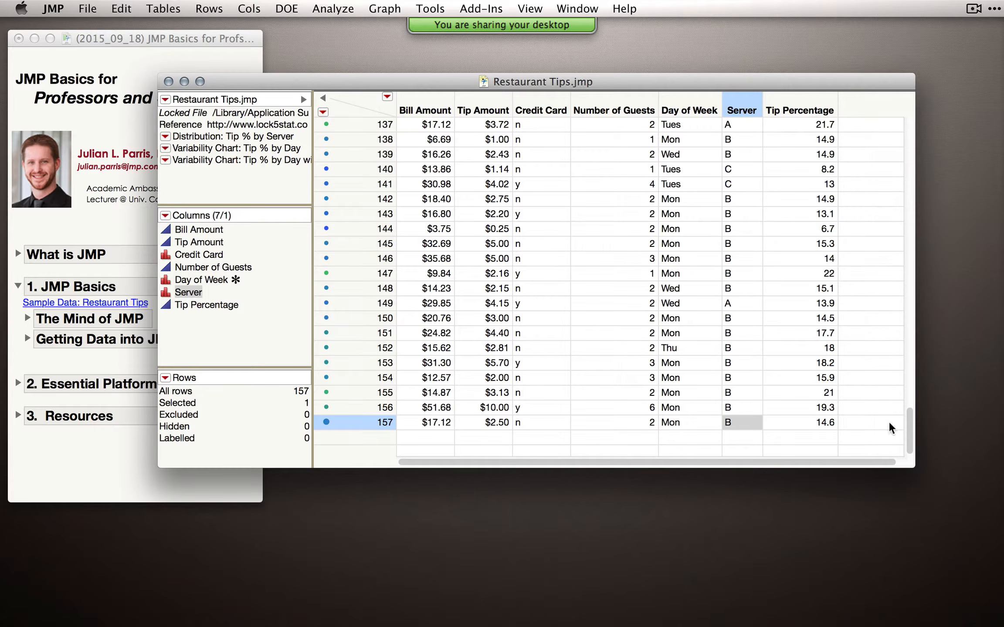
pyautogui.moveTo(910, 441); pyautogui.dragTo(878, 398)
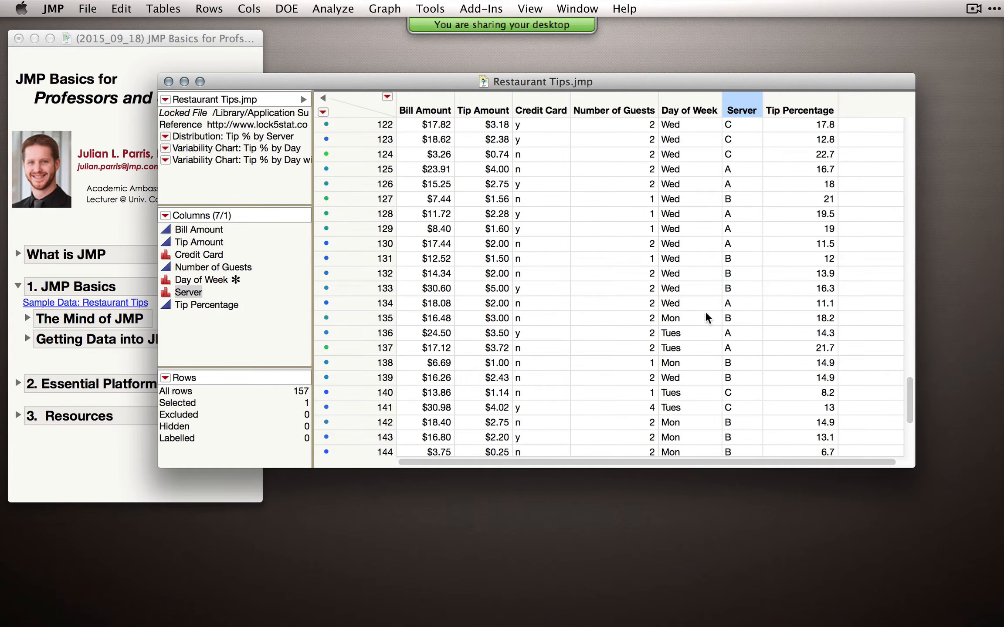
pyautogui.click(789, 100)
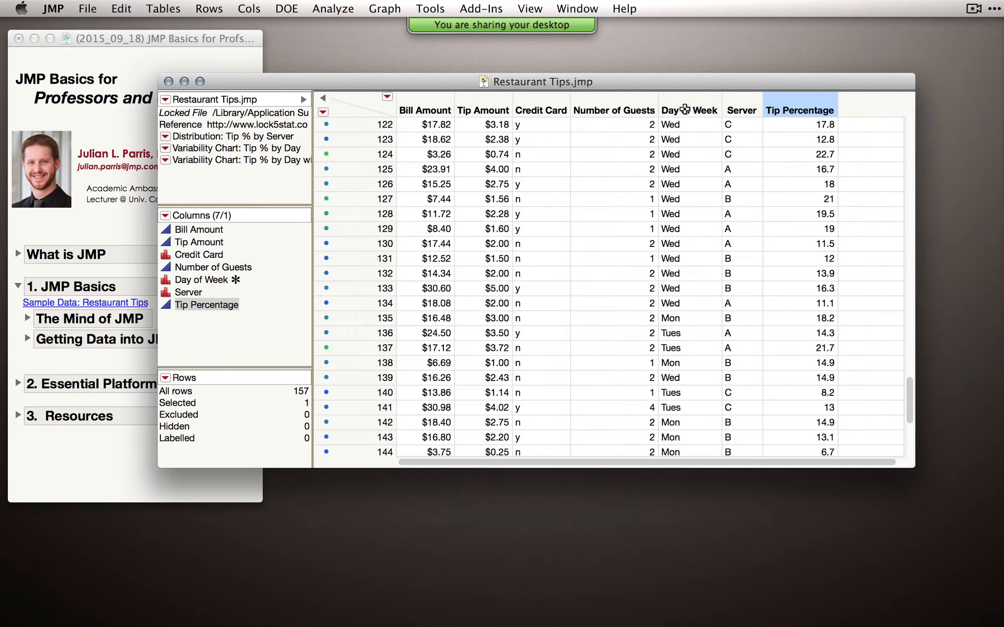
# Move the Restaurant Tips table window slightly, and clear its row and column selections
pyautogui.moveTo(573, 83); pyautogui.dragTo(585, 68)
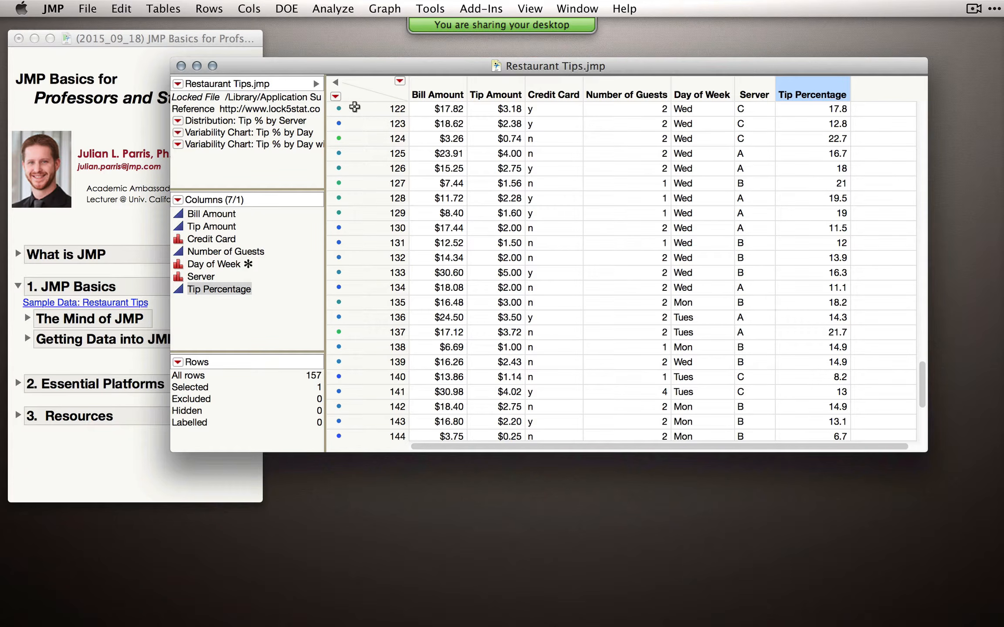
pyautogui.click(362, 98)
pyautogui.moveTo(922, 383); pyautogui.dragTo(922, 127)
pyautogui.click(380, 84)
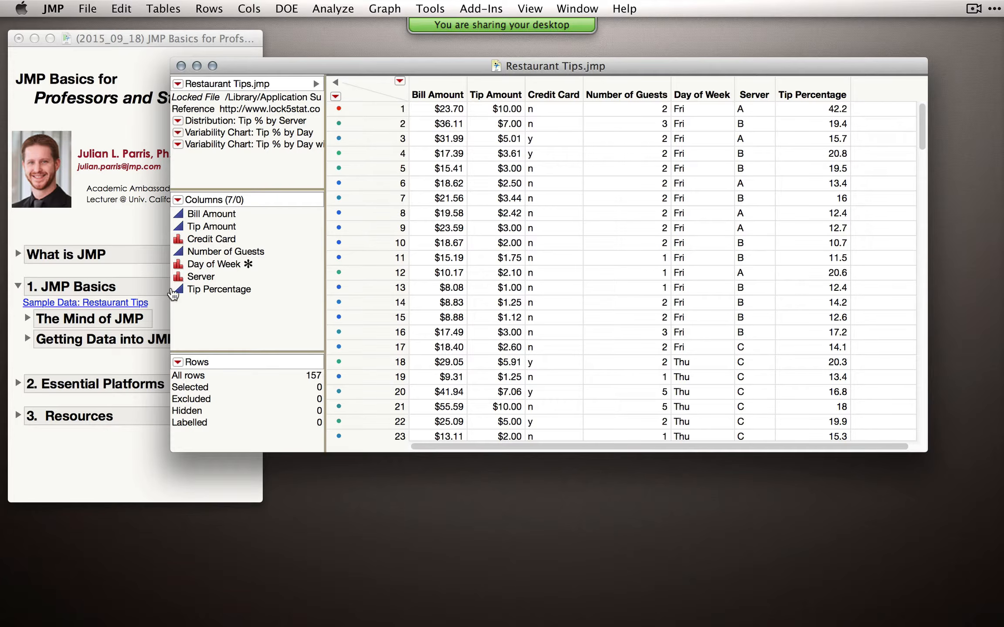
# Bring the journal to the front and expand The Mind of JMP under 1. JMP Basics
pyautogui.click(133, 324)
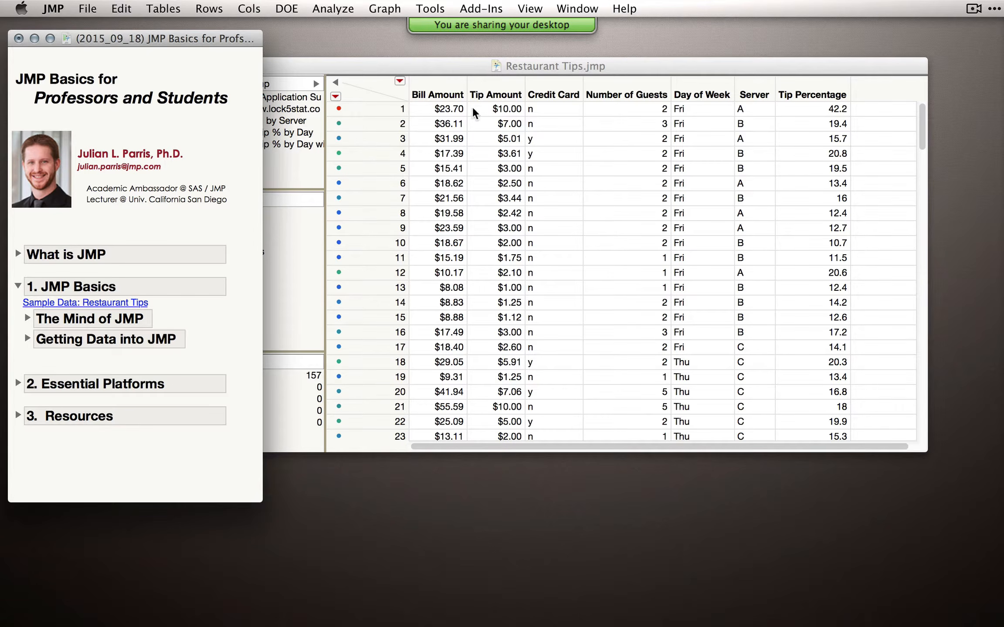
pyautogui.click(461, 60)
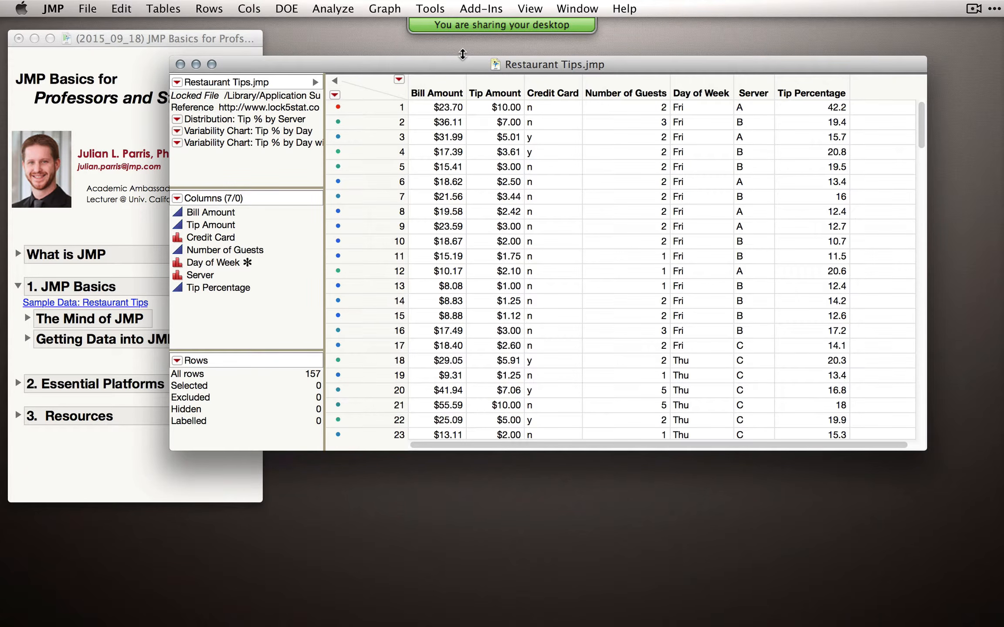
pyautogui.click(24, 332)
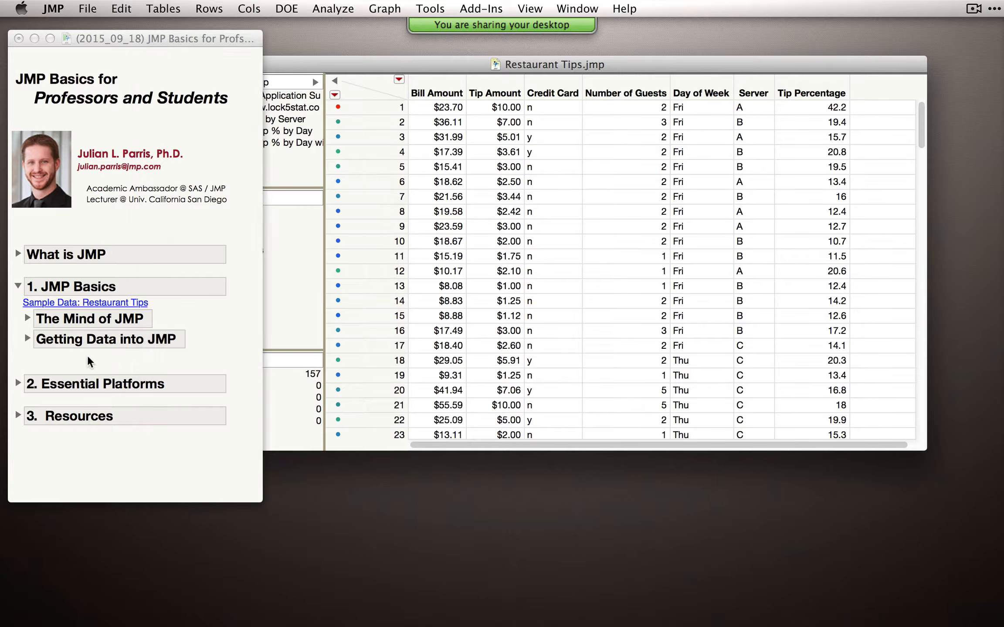
pyautogui.click(27, 319)
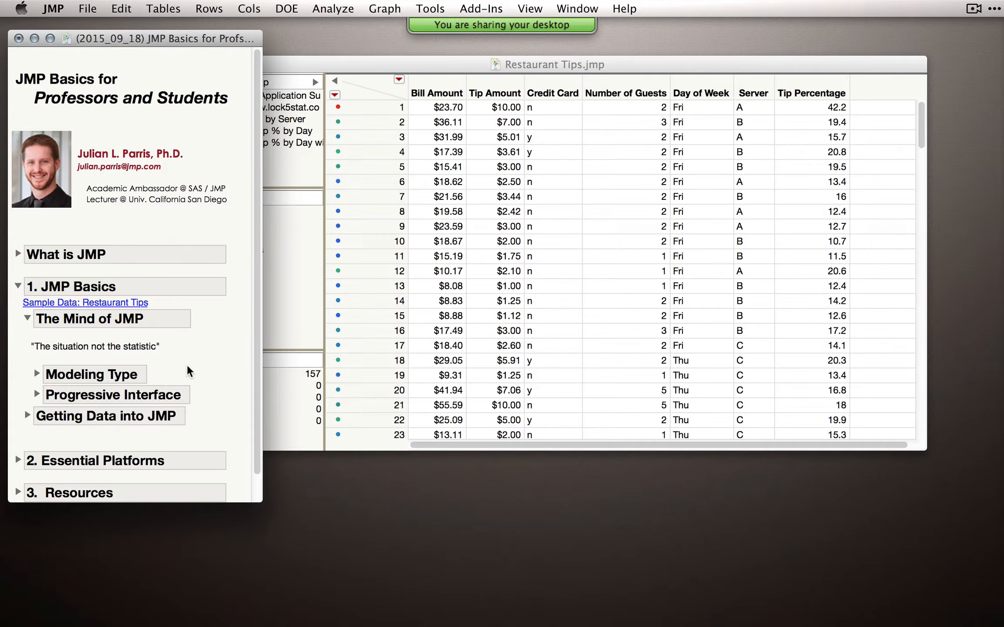
# Show the available analysis platforms, pointing out Fit Y by X, and return to the journal
pyautogui.click(342, 8)
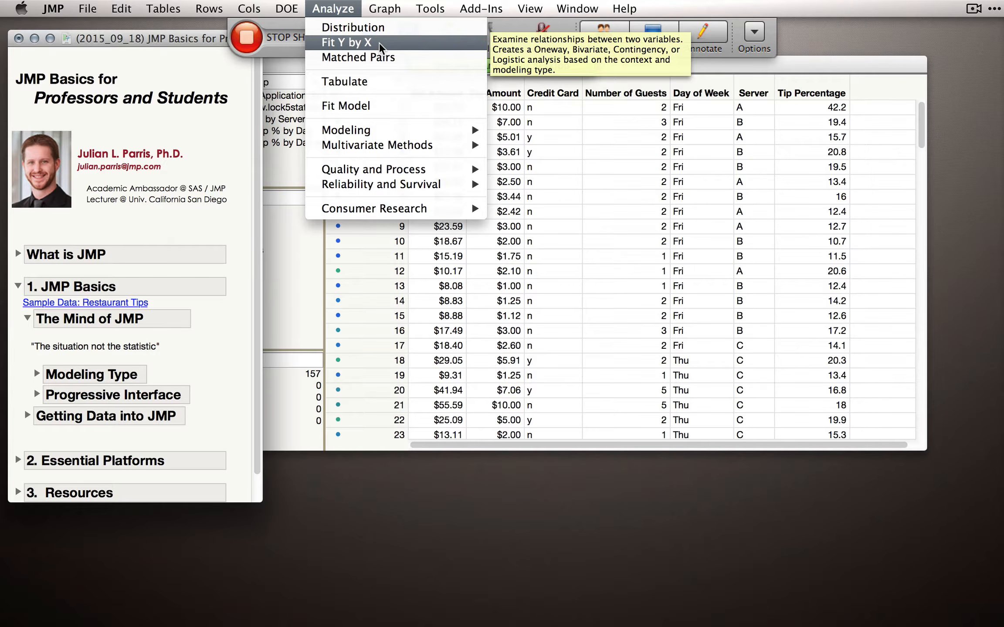
pyautogui.click(184, 370)
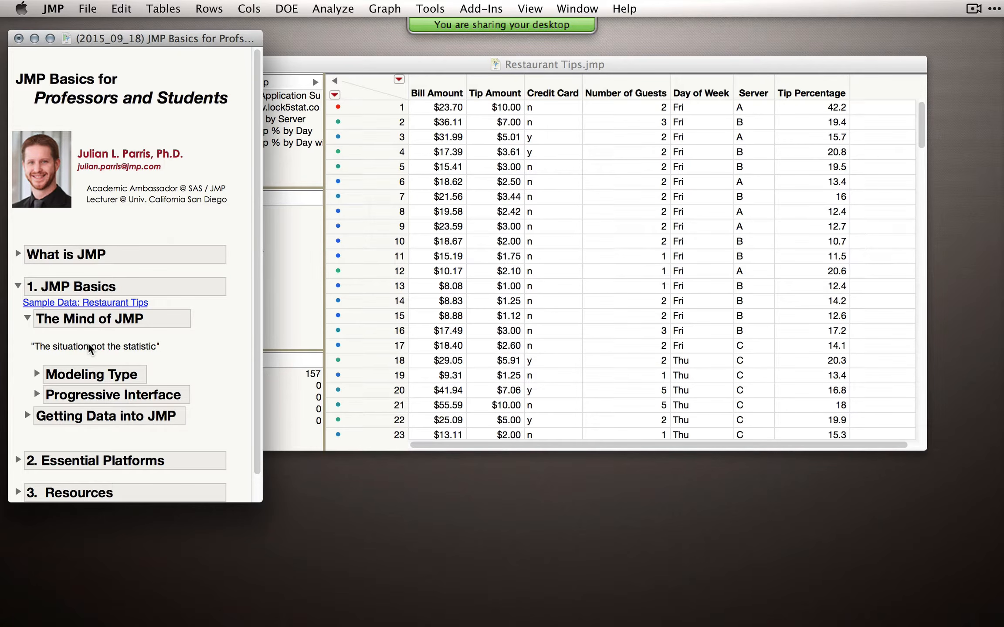
pyautogui.scroll(-3, 88, 344)
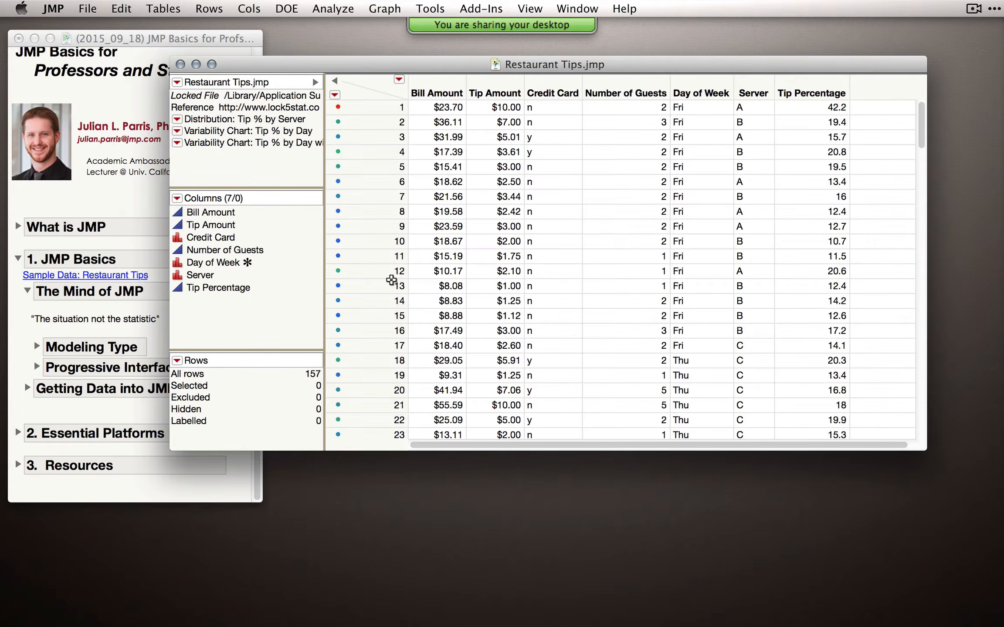
# Start a Distribution analysis on the Restaurant Tips table and assign Tip Amount and Credit Card as the Y columns
pyautogui.click(331, 10)
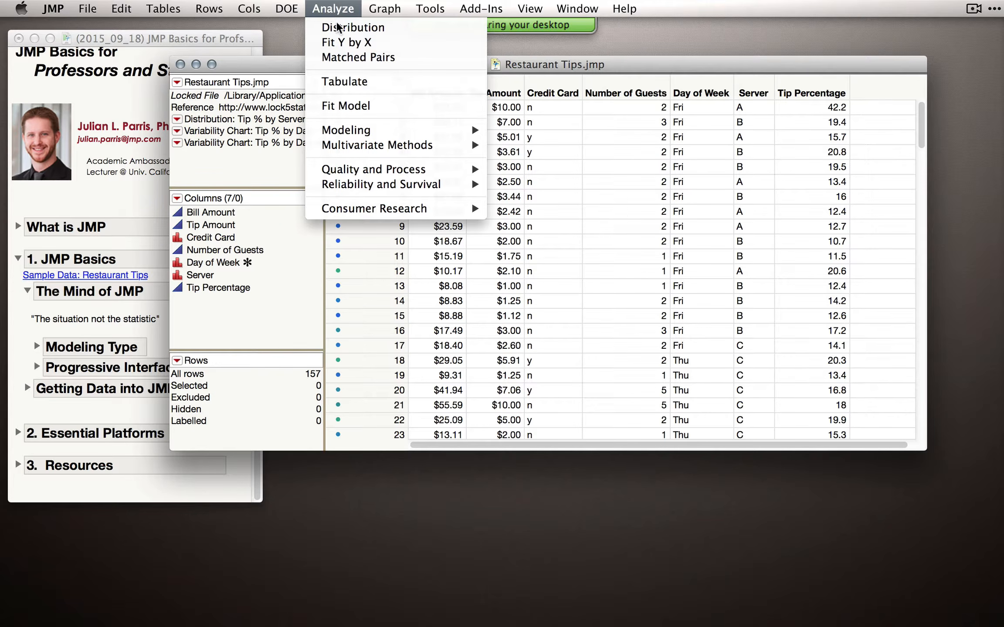
pyautogui.click(359, 28)
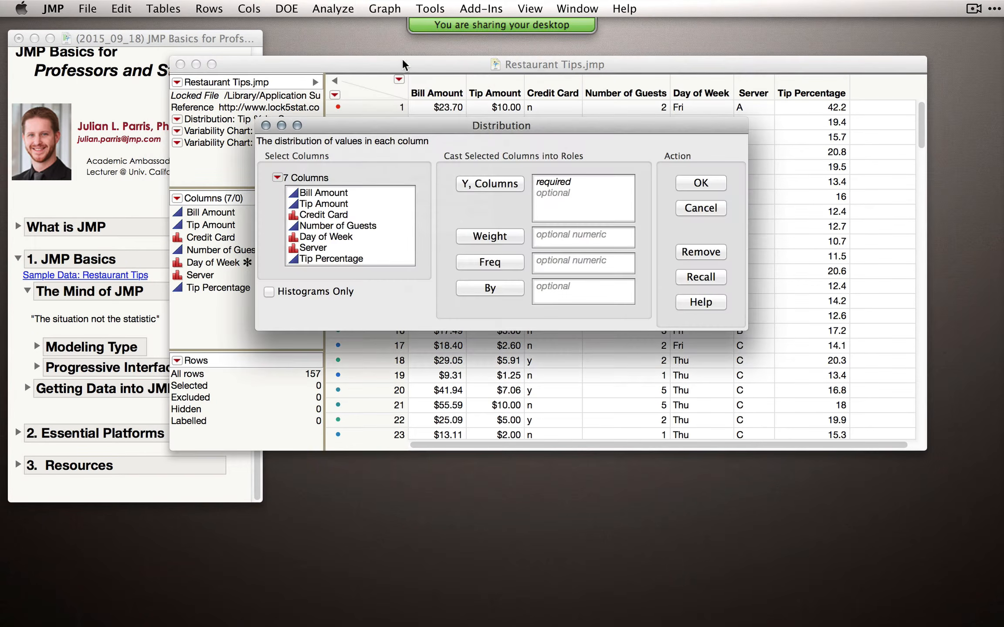
pyautogui.moveTo(468, 129); pyautogui.dragTo(486, 133)
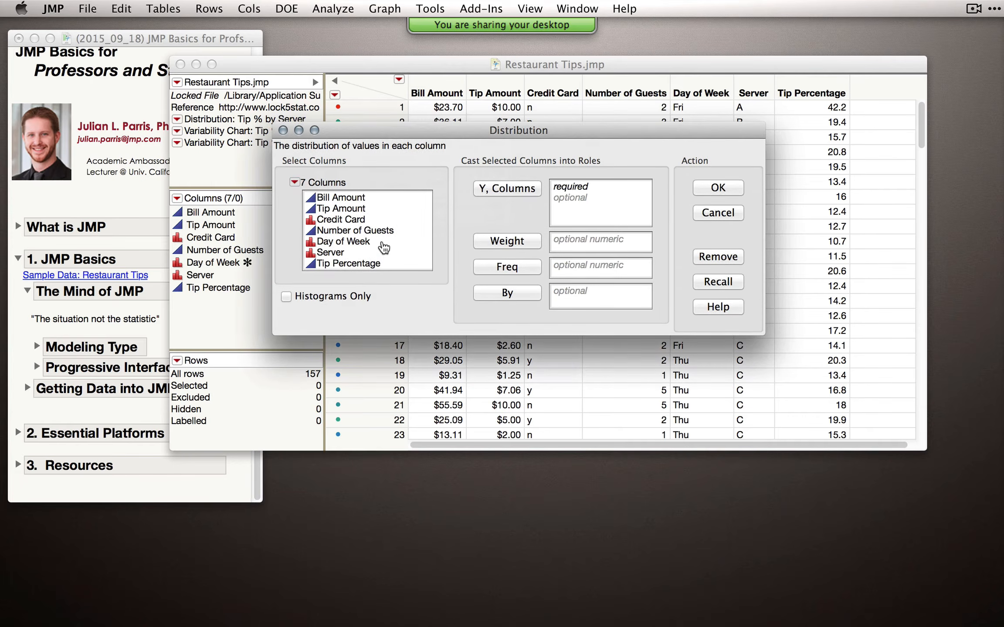
pyautogui.click(336, 211)
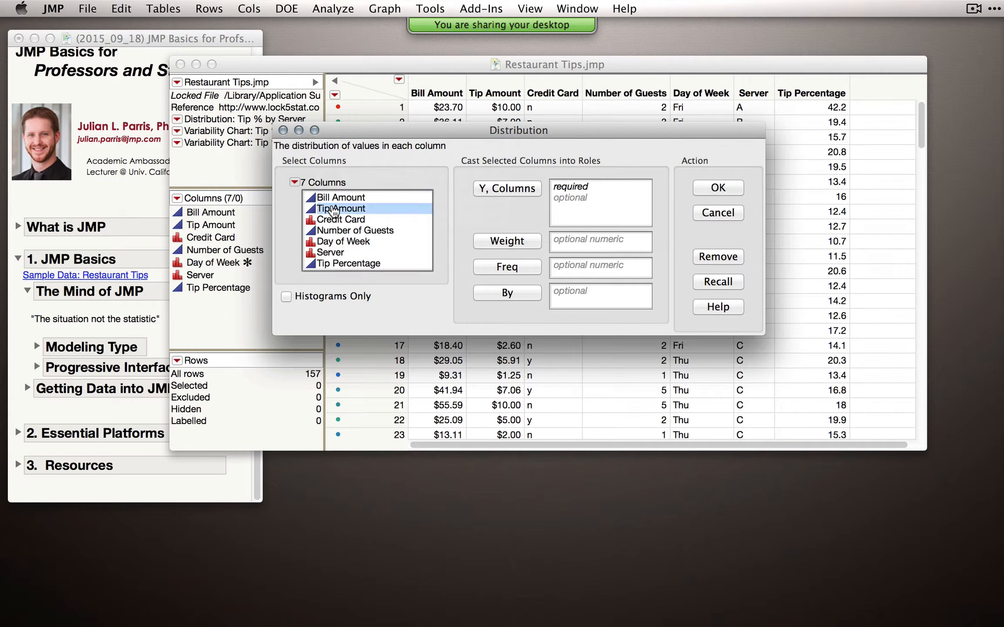
pyautogui.click(497, 194)
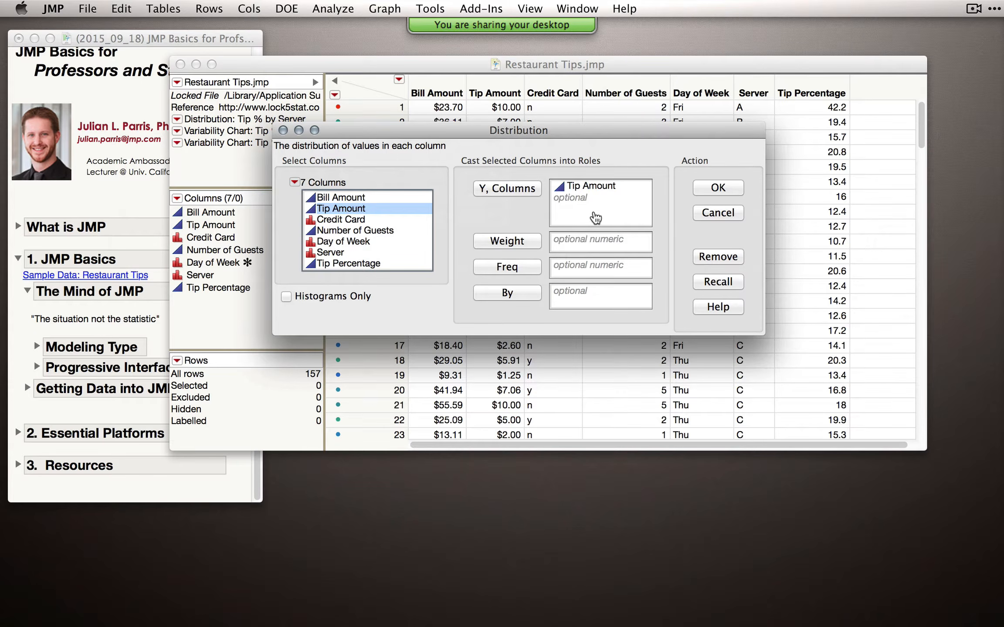
pyautogui.click(333, 222)
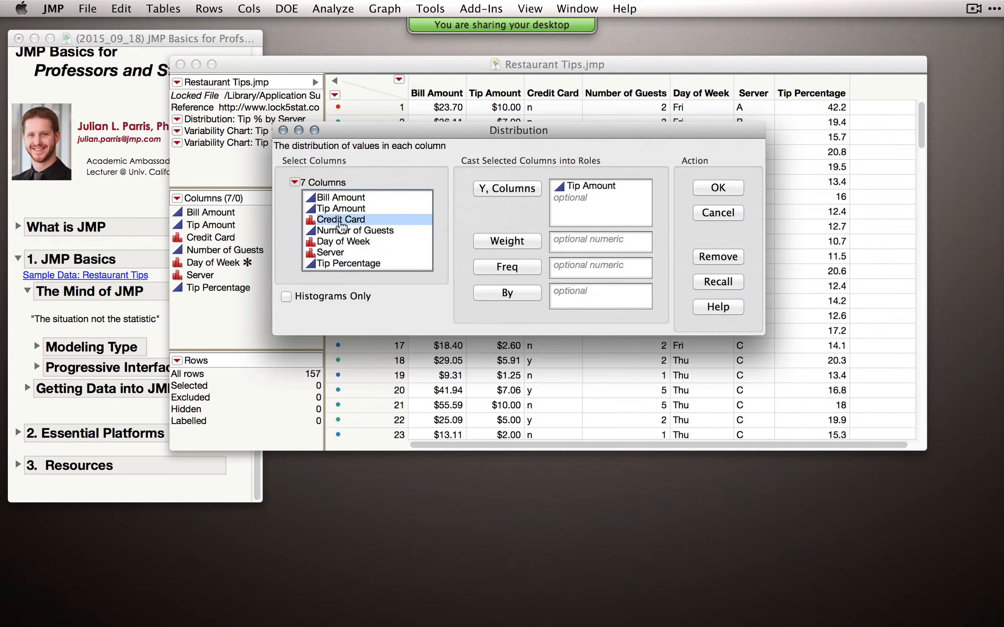
pyautogui.moveTo(333, 223); pyautogui.dragTo(586, 213)
# Point out the modeling types of both assigned columns, generate the Distribution report and place its window over the data table
pyautogui.moveTo(563, 134); pyautogui.dragTo(545, 200)
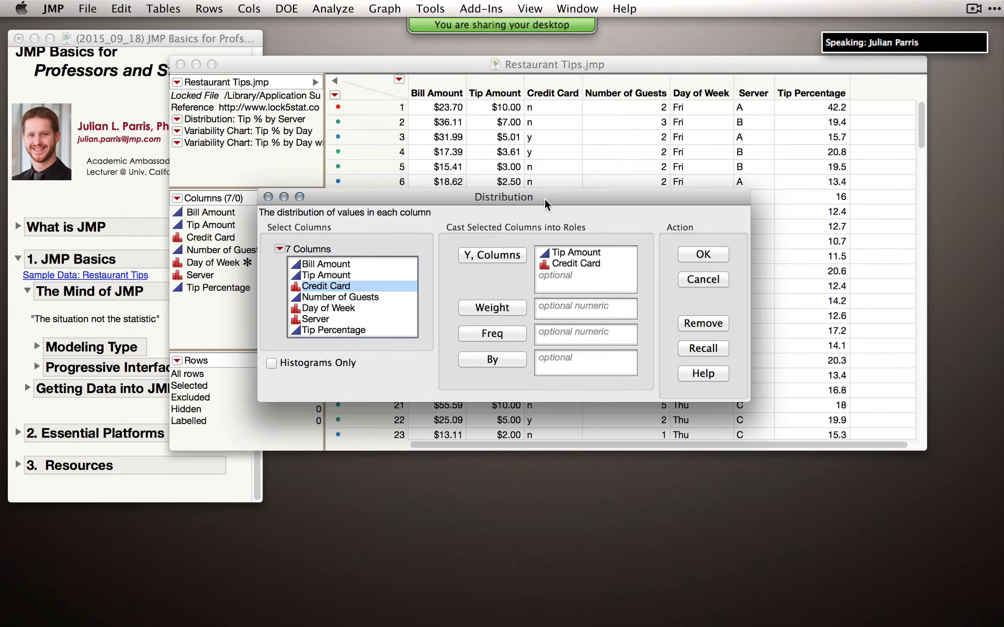
pyautogui.moveTo(512, 199); pyautogui.dragTo(496, 175)
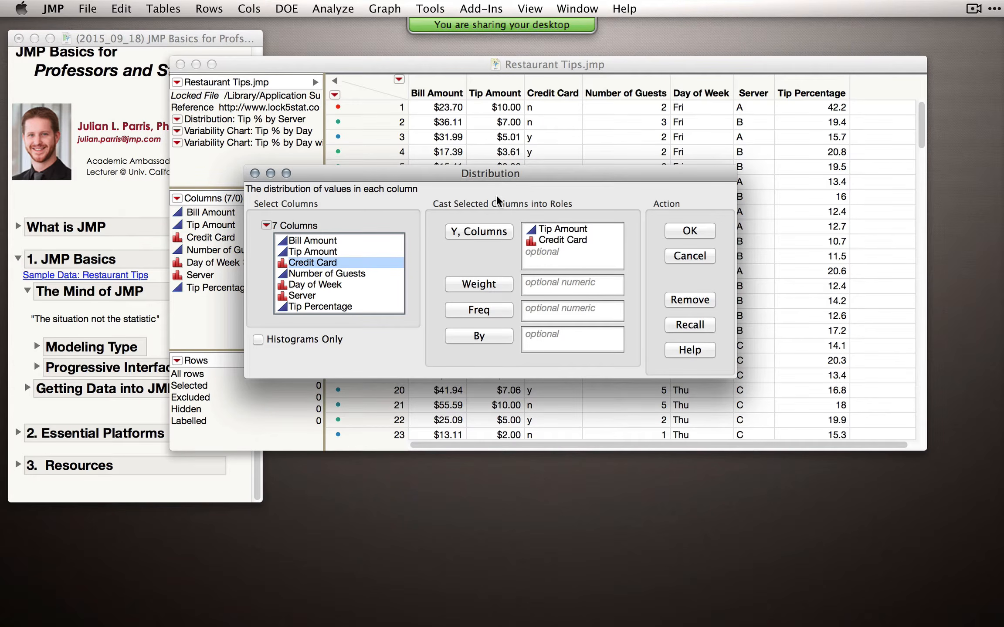
pyautogui.click(566, 231)
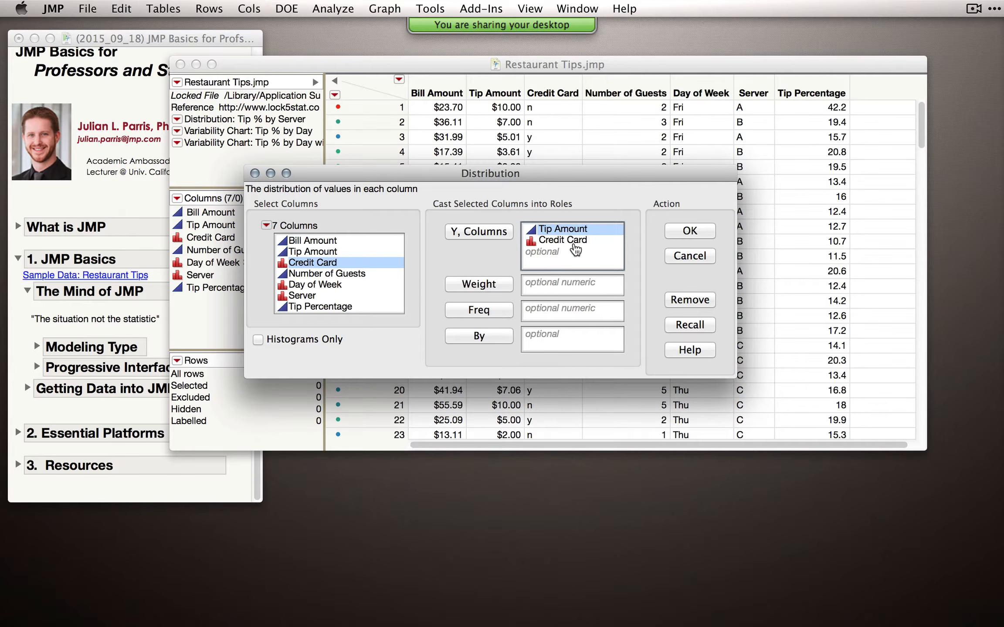
pyautogui.click(566, 243)
pyautogui.moveTo(538, 171); pyautogui.dragTo(538, 228)
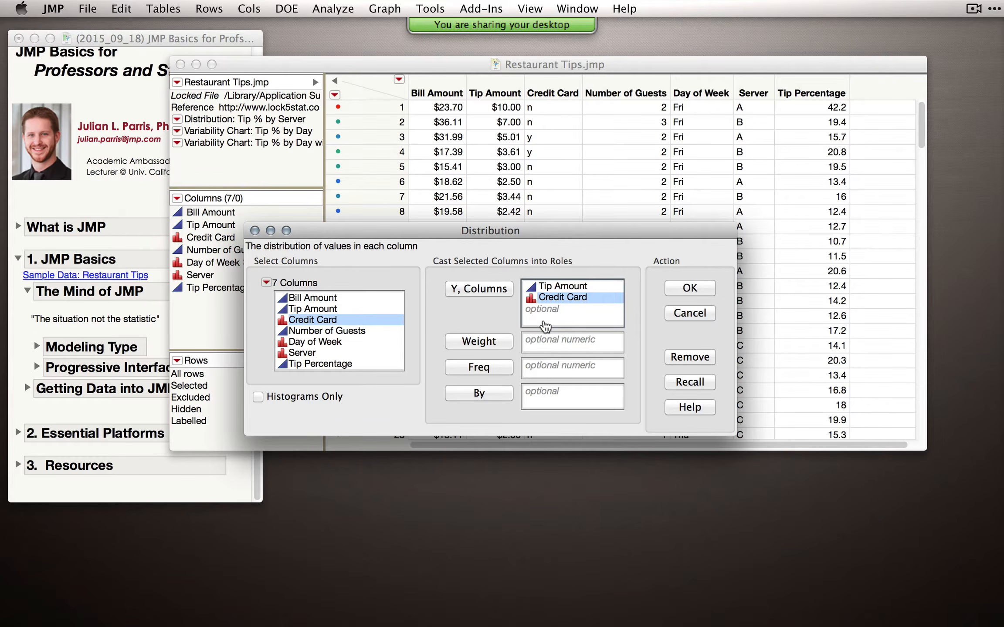
pyautogui.click(681, 289)
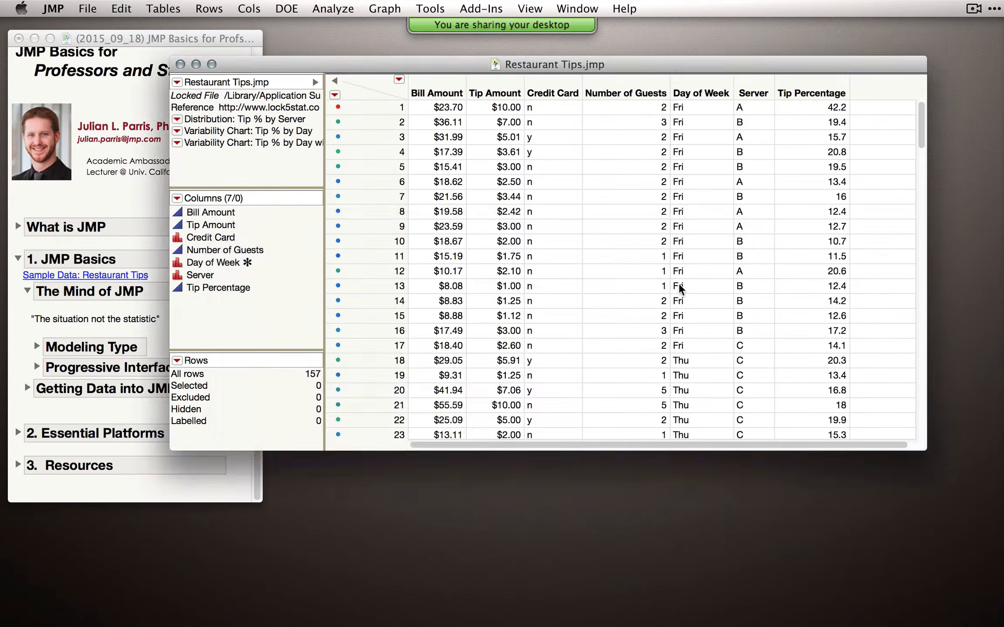
pyautogui.moveTo(338, 37); pyautogui.dragTo(553, 41)
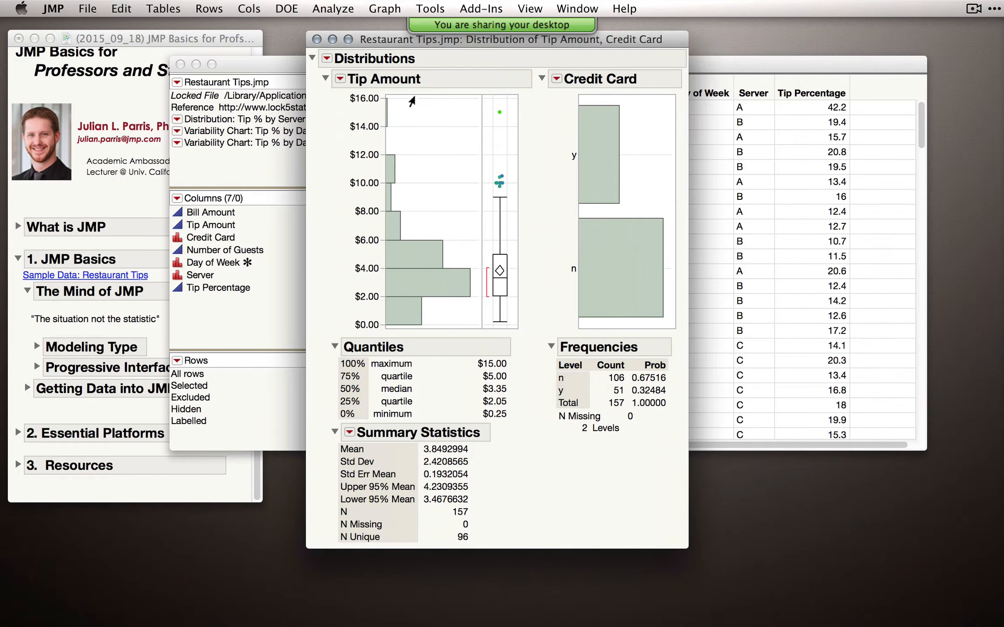
# Expand the Modeling Type section in the journal, and return to the Distribution report
pyautogui.moveTo(408, 99)
pyautogui.mouseDown()
pyautogui.moveTo(382, 218)
pyautogui.moveTo(402, 105)
pyautogui.mouseUp()
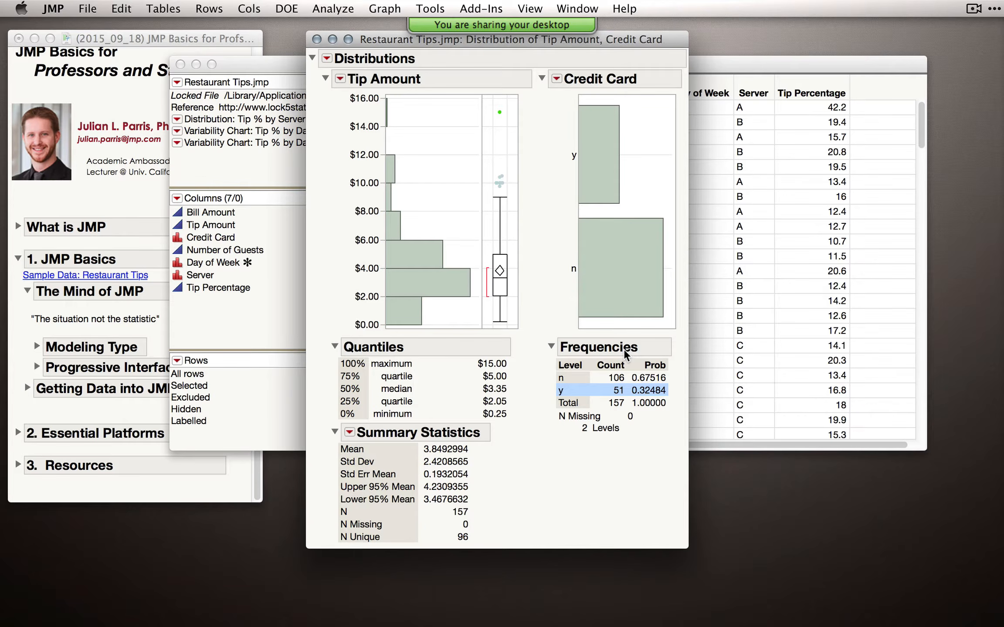
pyautogui.click(73, 349)
pyautogui.click(74, 346)
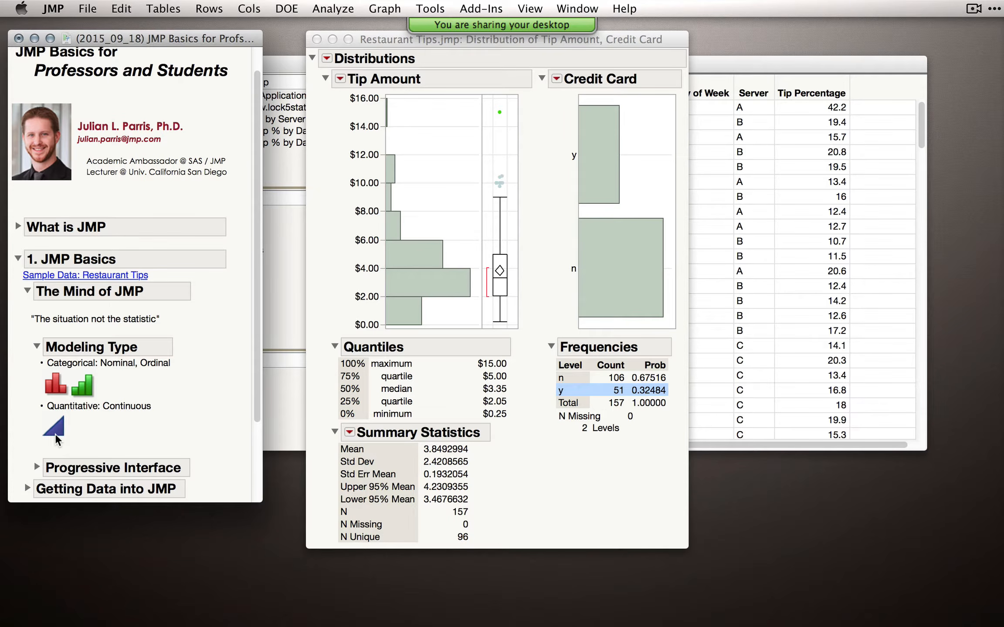
pyautogui.click(347, 208)
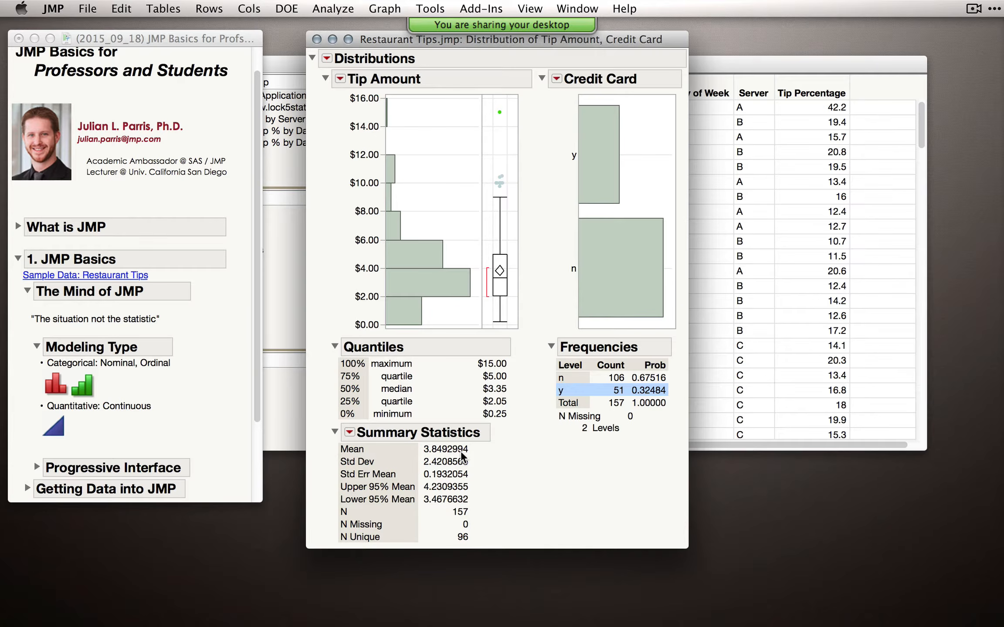
# Move the Distribution report aside, and pick Bill Amount, Tip Amount, Credit Card and Number of Guests in the table's column list to present their modeling types
pyautogui.moveTo(386, 44); pyautogui.dragTo(567, 44)
pyautogui.click(451, 70)
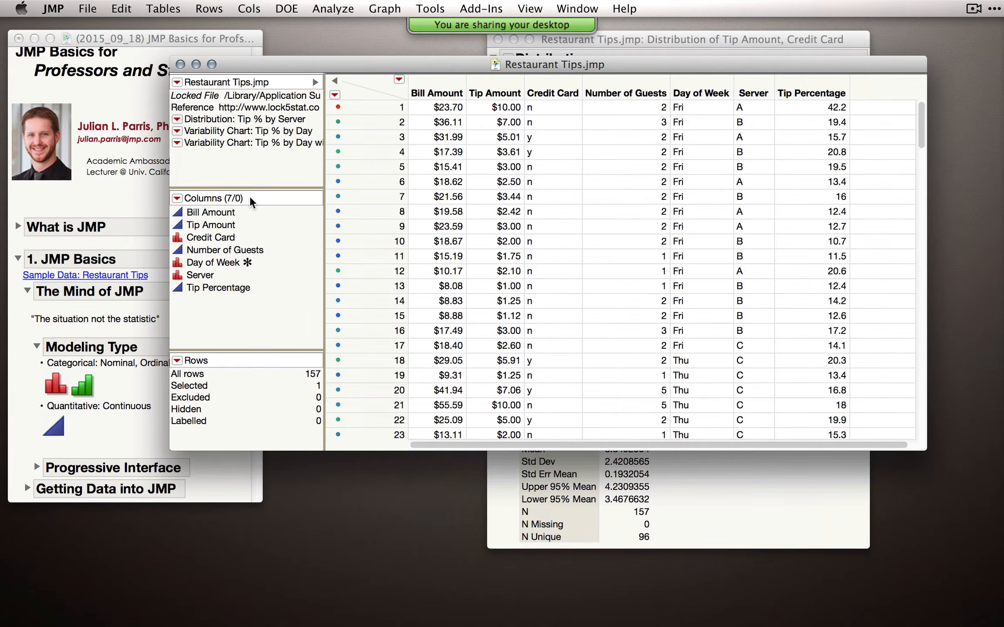
pyautogui.click(204, 213)
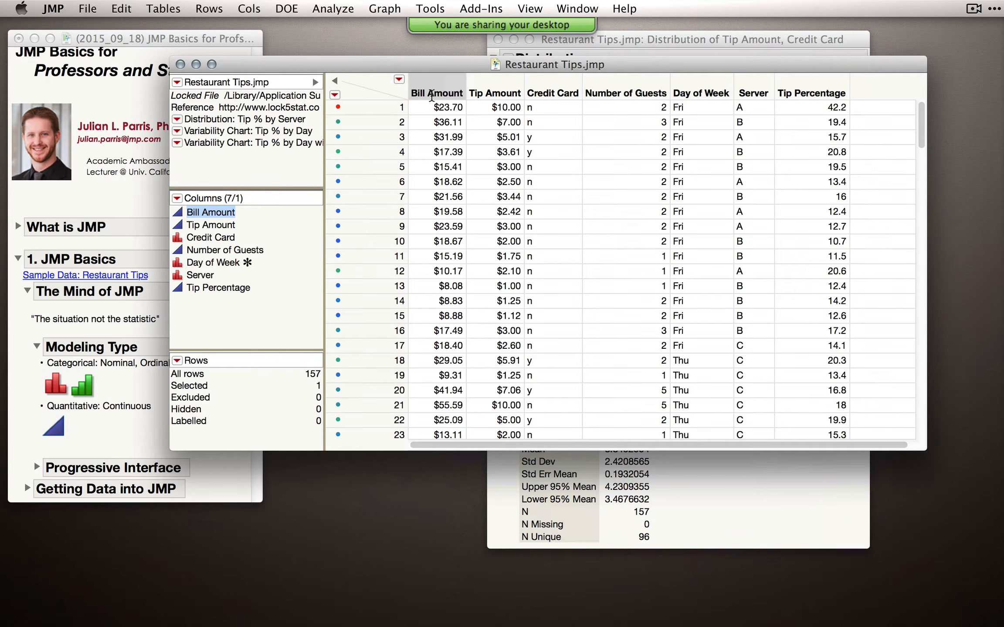
pyautogui.click(214, 225)
pyautogui.click(213, 238)
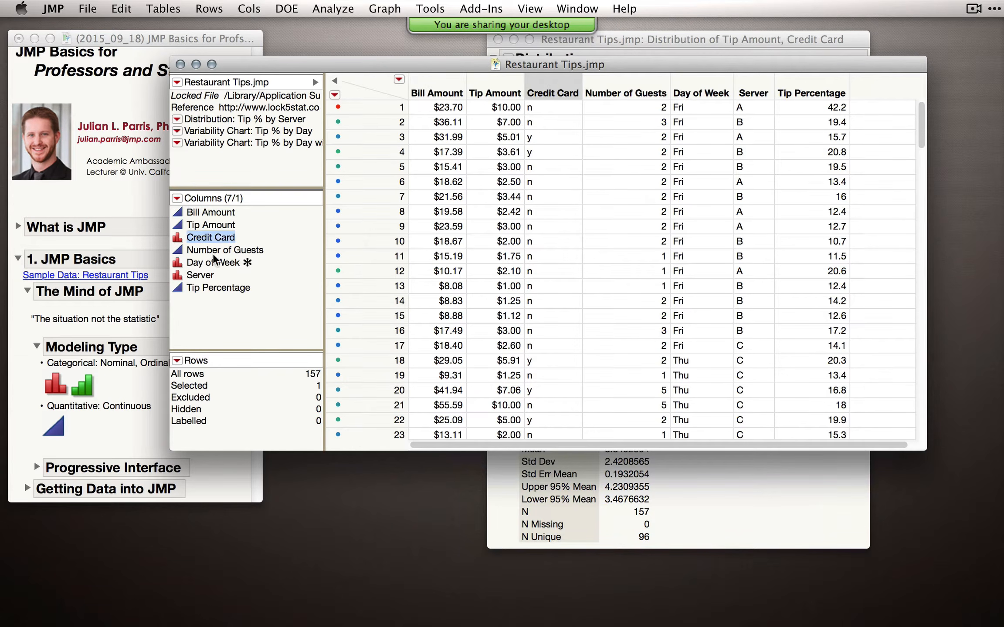
pyautogui.click(214, 252)
pyautogui.click(214, 238)
pyautogui.click(209, 213)
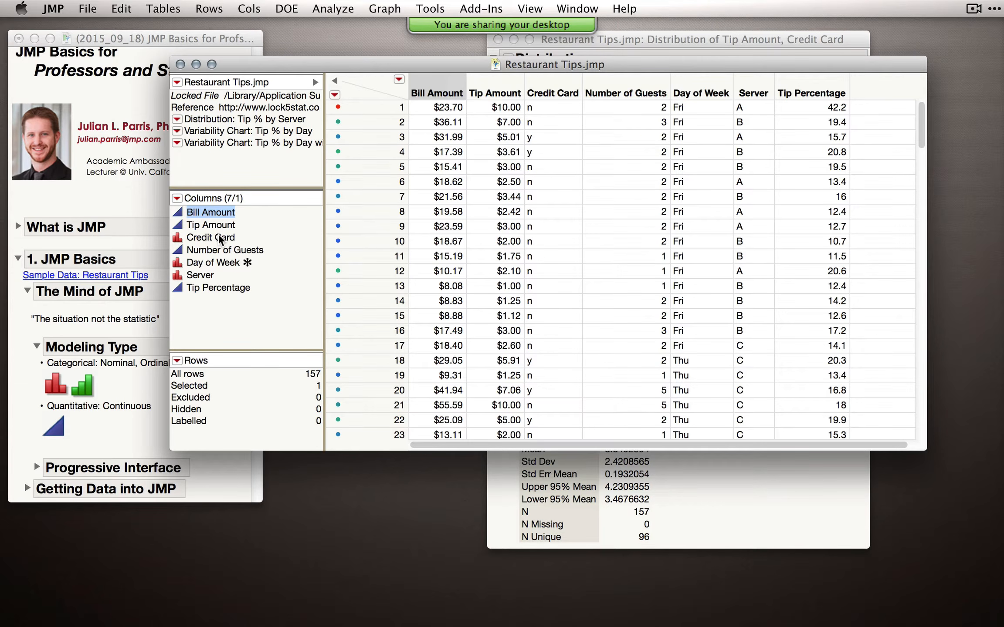
# Change the modeling type of the Tip Amount column to Nominal
pyautogui.click(177, 225)
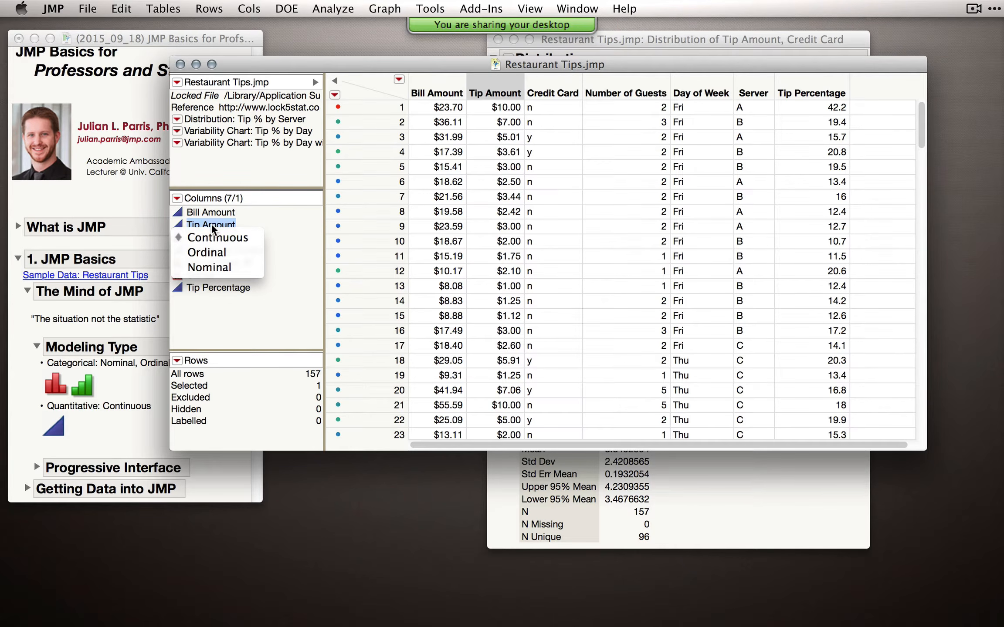
pyautogui.click(180, 224)
pyautogui.click(176, 224)
pyautogui.click(188, 268)
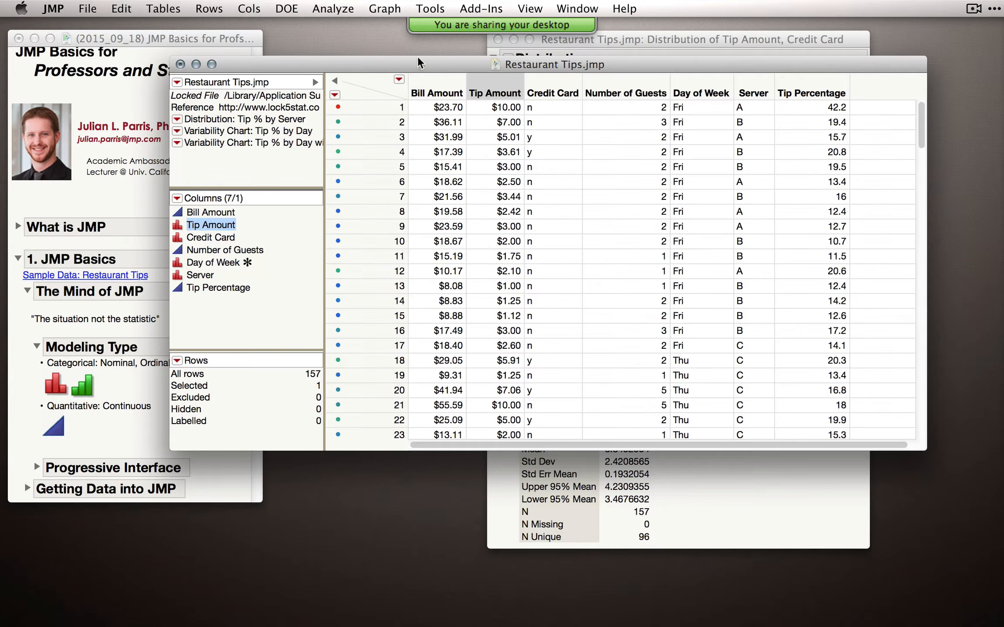
# Generate a Distribution report with the recalled Tip Amount and Credit Card roles, and bring the earlier report beside it for comparison
pyautogui.click(342, 13)
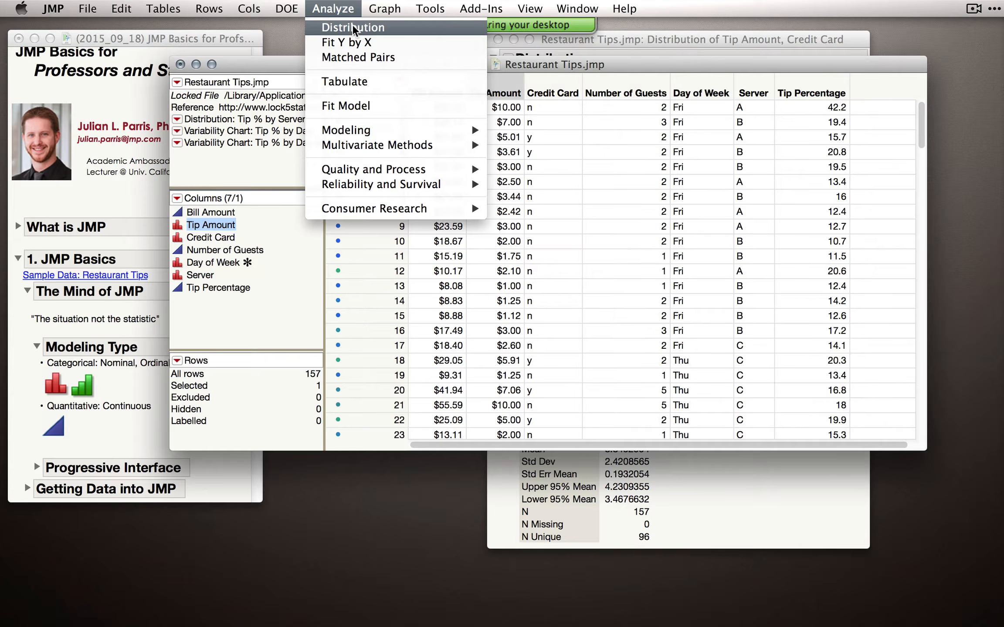
pyautogui.click(352, 27)
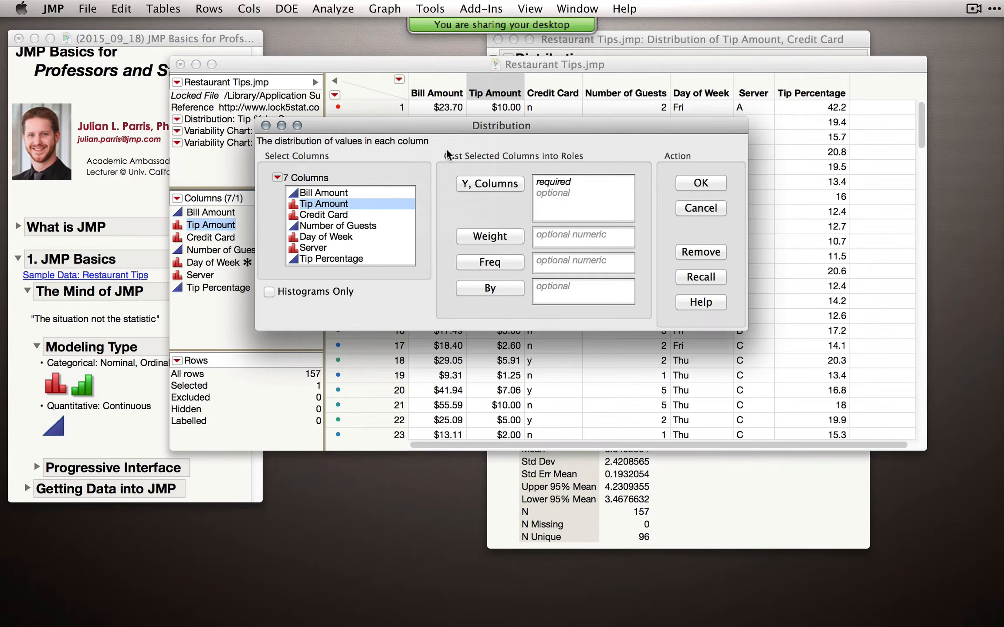
pyautogui.click(699, 284)
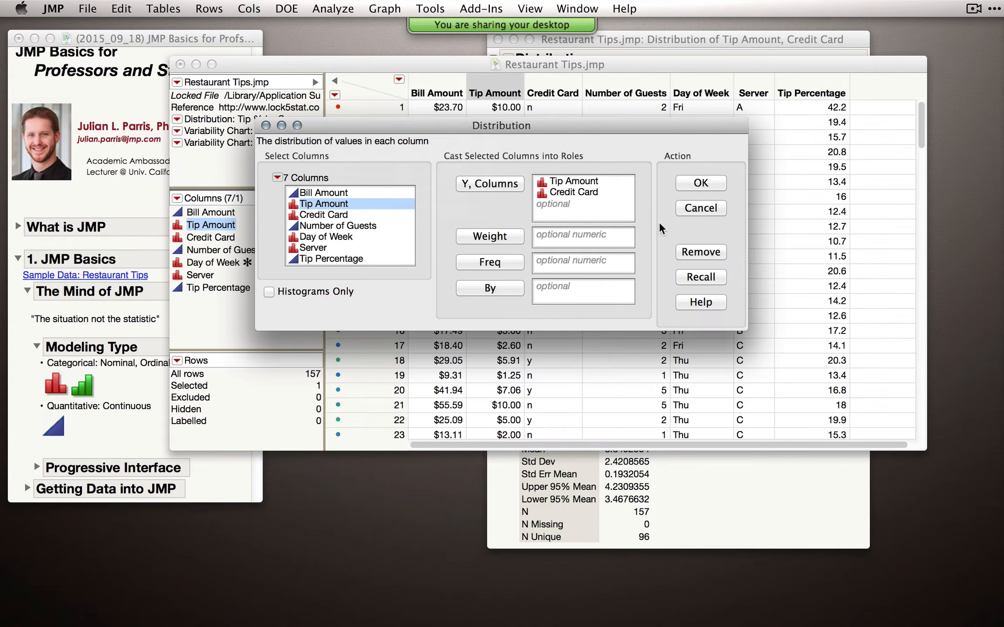
pyautogui.click(714, 187)
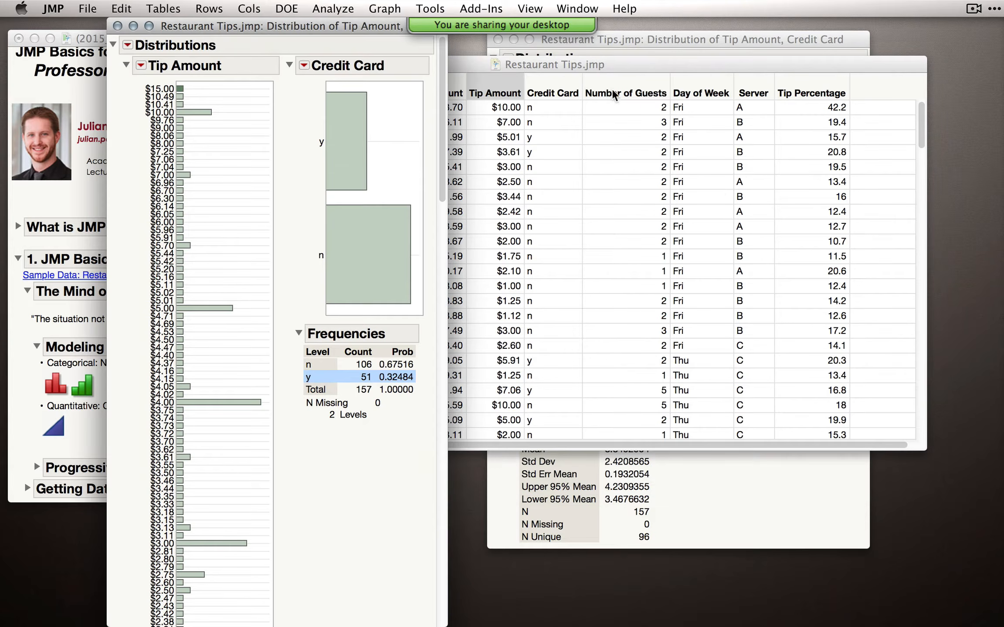
pyautogui.moveTo(639, 40); pyautogui.dragTo(653, 33)
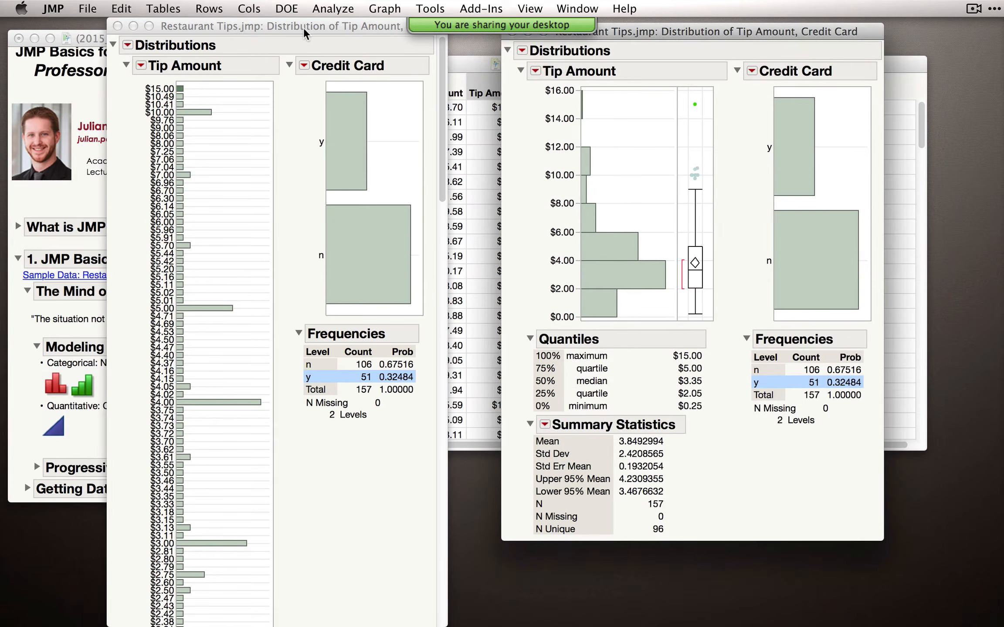
pyautogui.moveTo(307, 27); pyautogui.dragTo(318, 29)
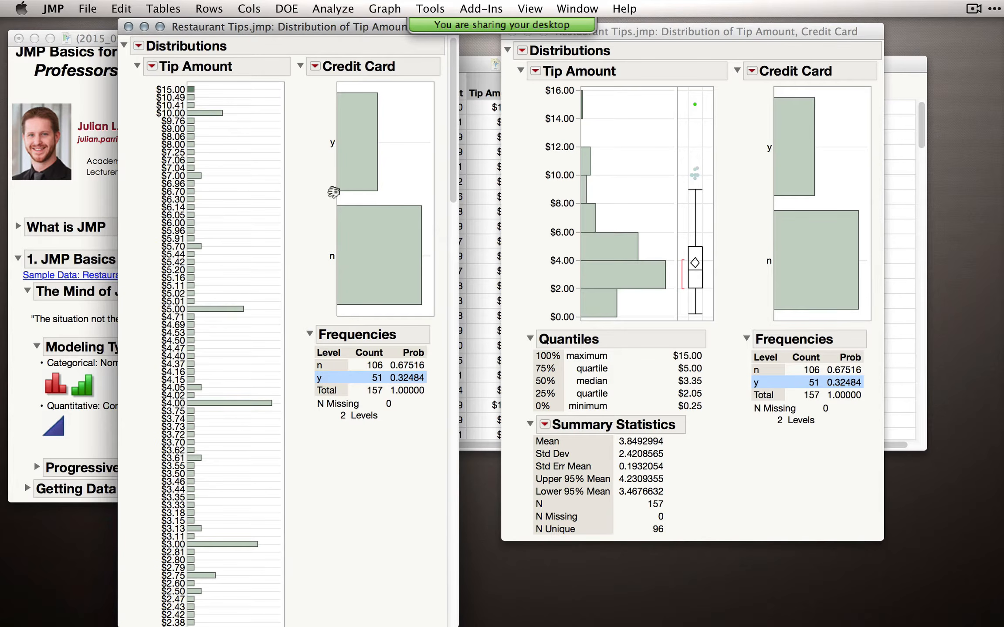
# Close the newer Distribution report with Tip Amount as nominal, and set the column's modeling type to Continuous
pyautogui.click(127, 27)
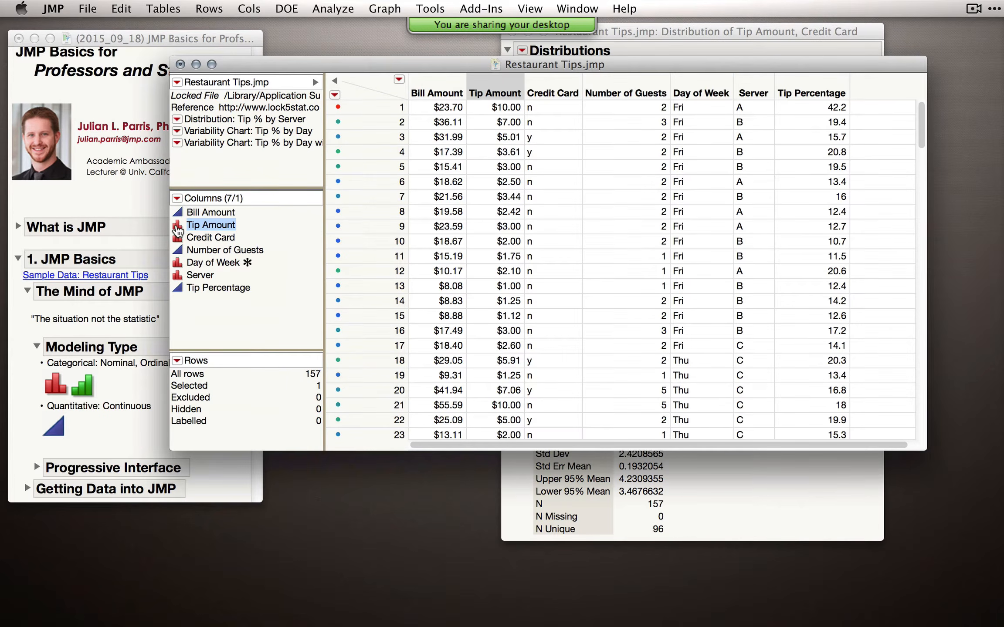
pyautogui.click(177, 227)
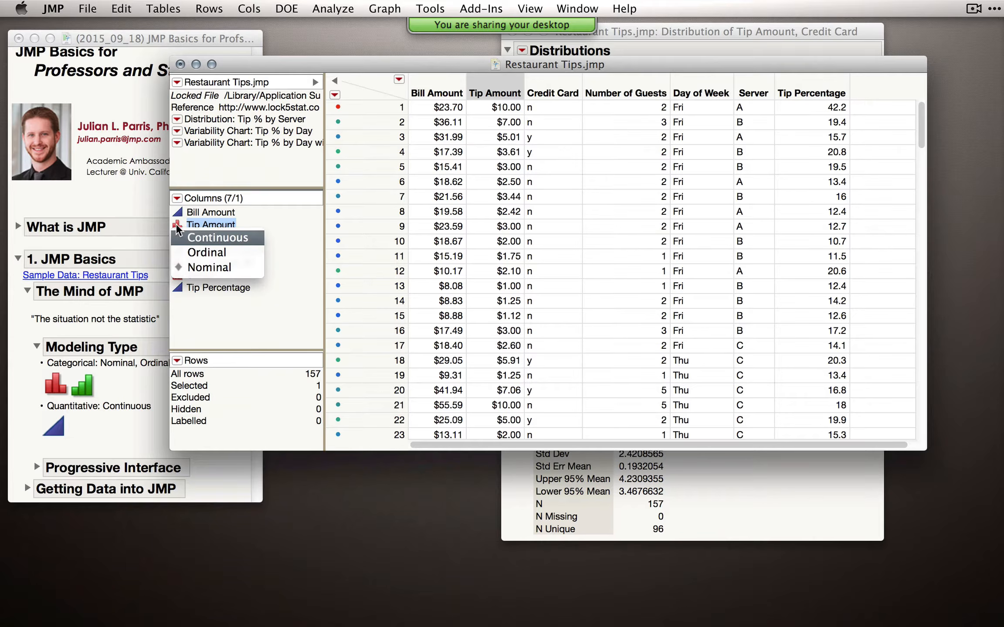
pyautogui.click(248, 237)
# Bring the remaining Distribution report to the front, shift its window slightly and clear the row selection in the Tip Amount graph
pyautogui.click(657, 32)
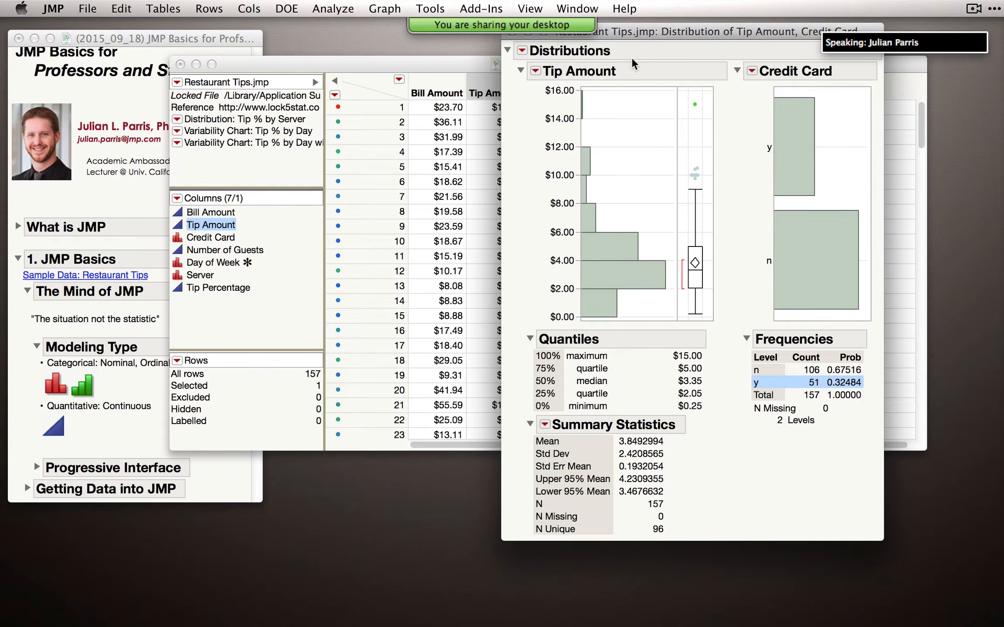
pyautogui.click(639, 152)
pyautogui.moveTo(664, 26); pyautogui.dragTo(651, 27)
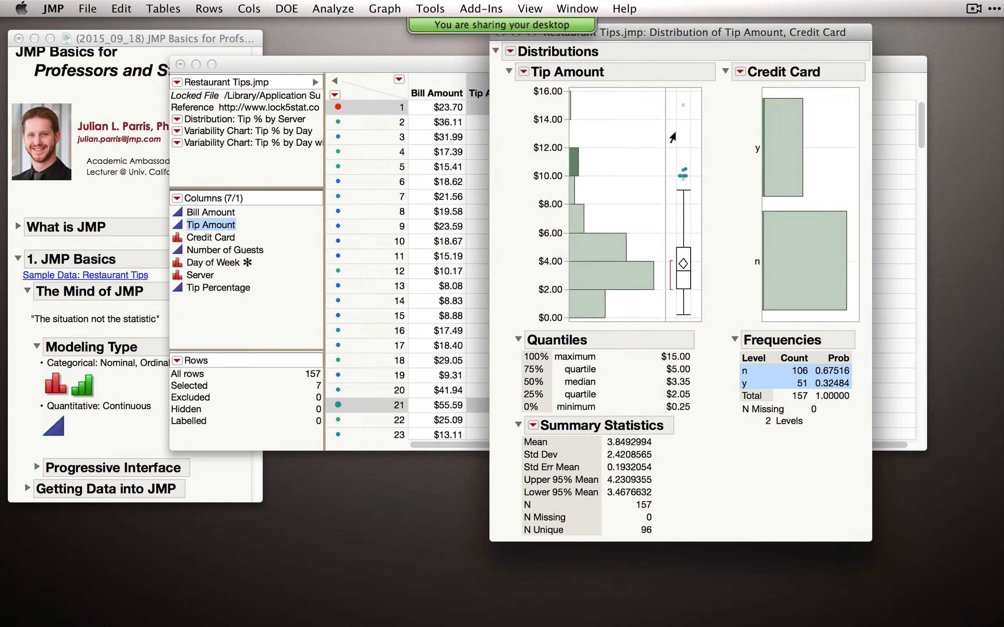
pyautogui.click(674, 131)
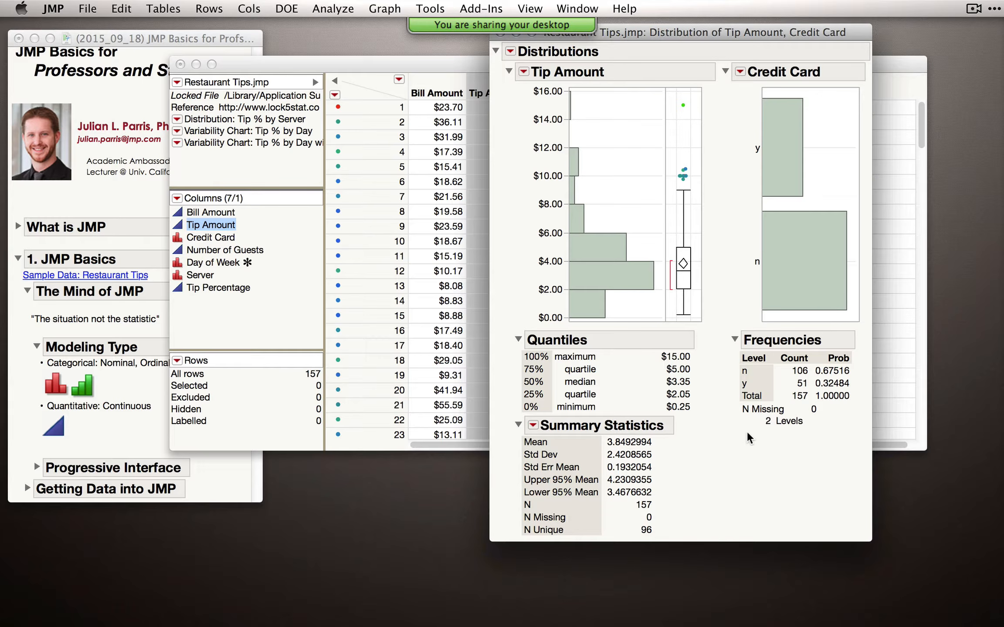
# Collapse the Modeling Type section in the journal and expand the Progressive Interface section
pyautogui.click(32, 384)
pyautogui.click(36, 355)
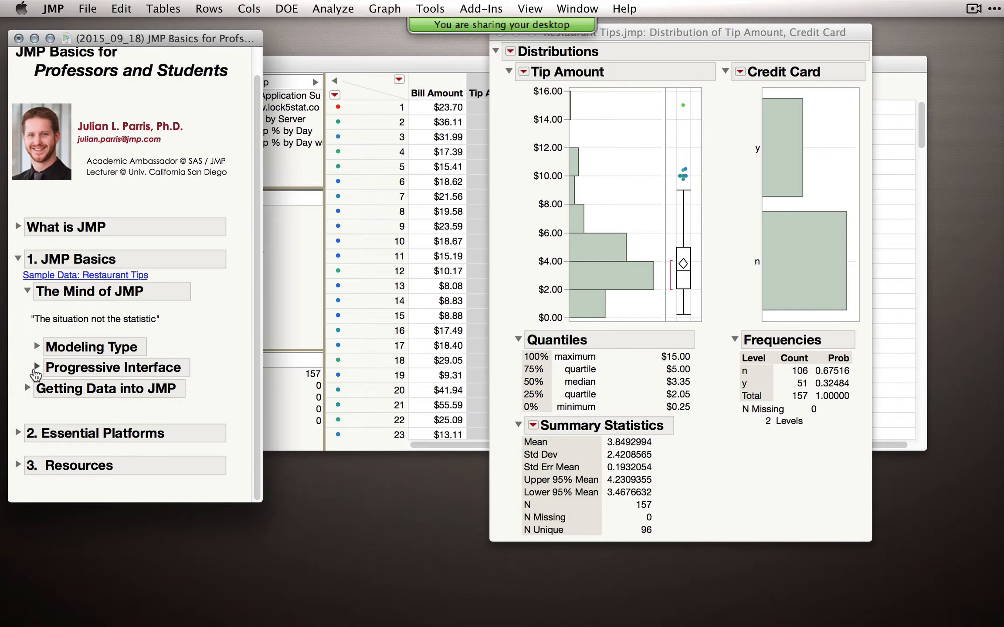
pyautogui.click(60, 369)
pyautogui.scroll(-1, 172, 331)
pyautogui.scroll(-1, 171, 334)
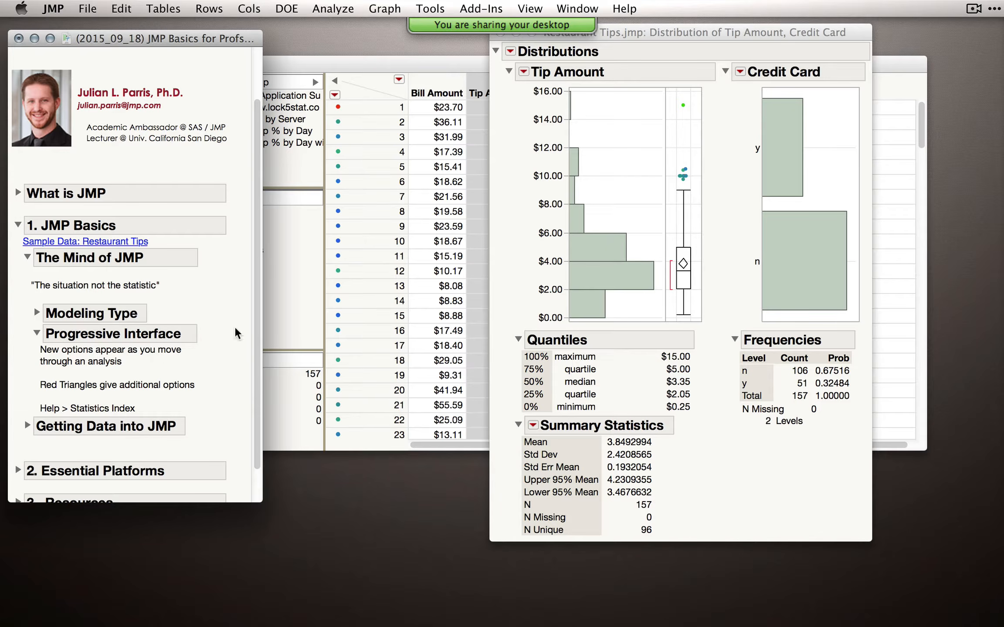
# Place the Distribution report next to the journal, and look through the analysis options offered for Tip Amount
pyautogui.click(528, 240)
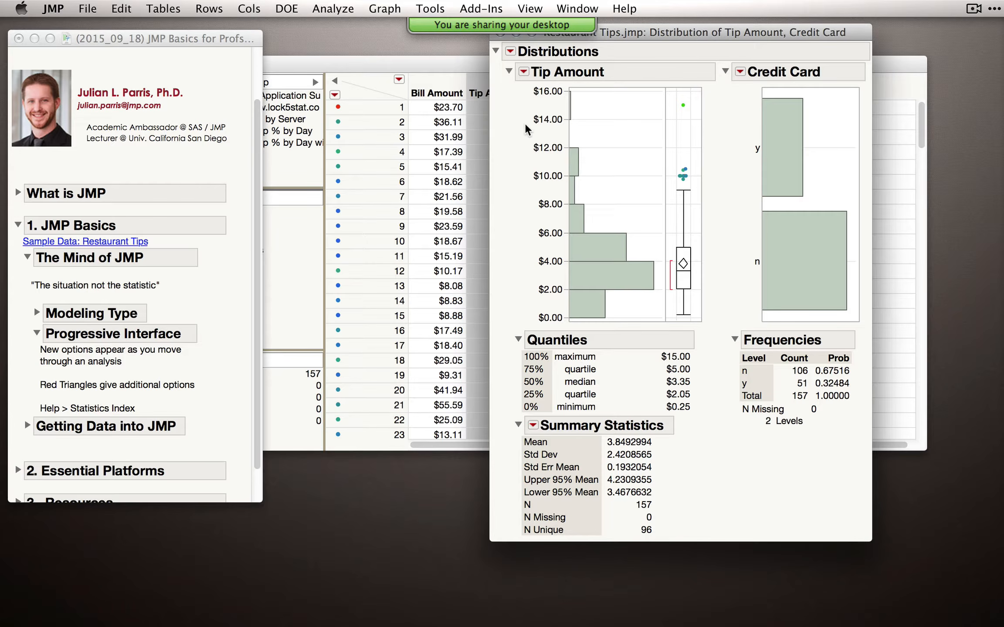
pyautogui.moveTo(611, 37); pyautogui.dragTo(502, 34)
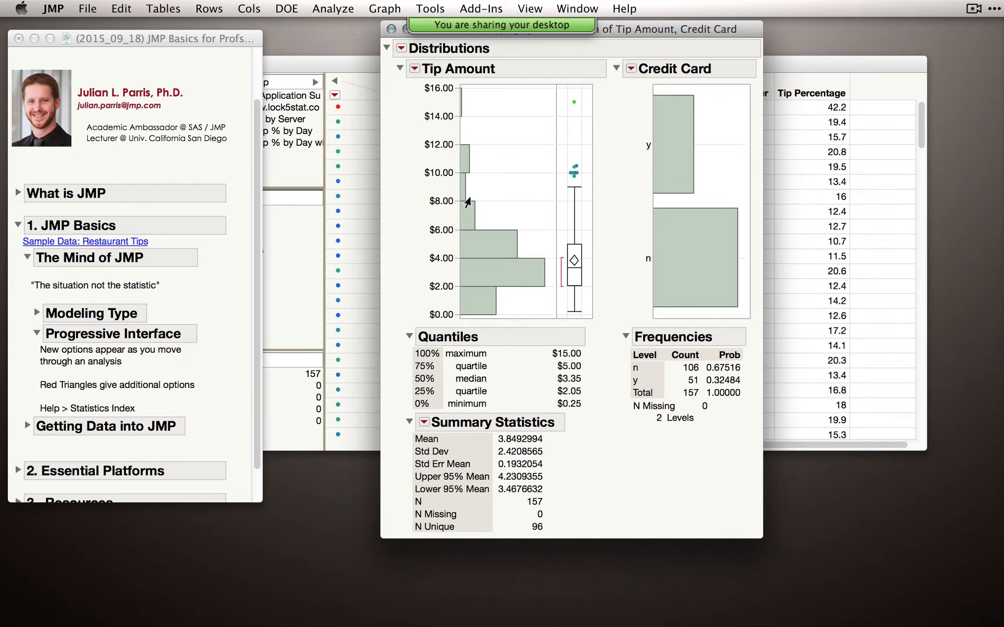
pyautogui.click(415, 69)
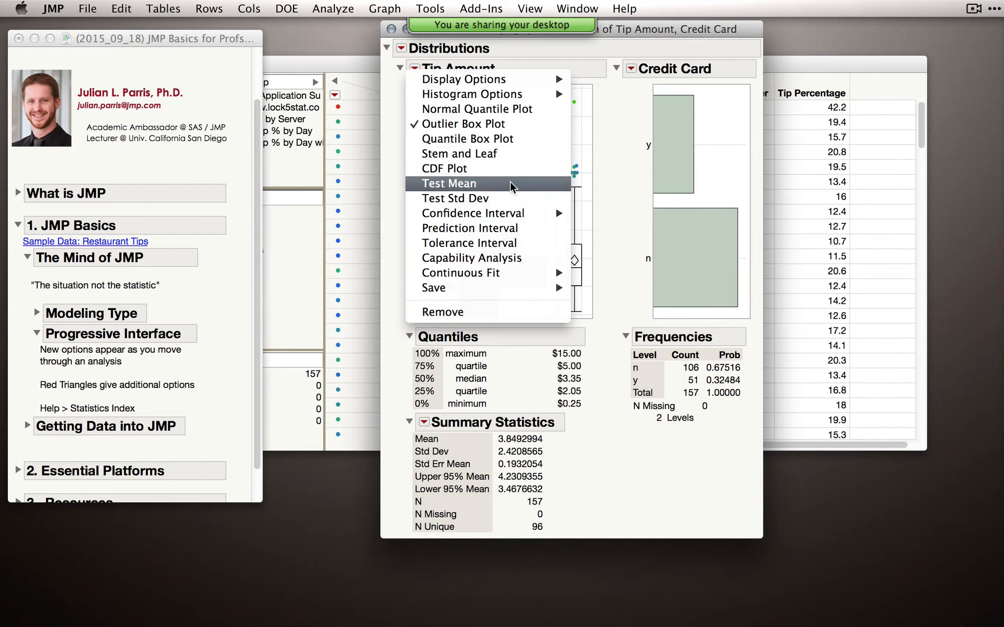
pyautogui.click(606, 157)
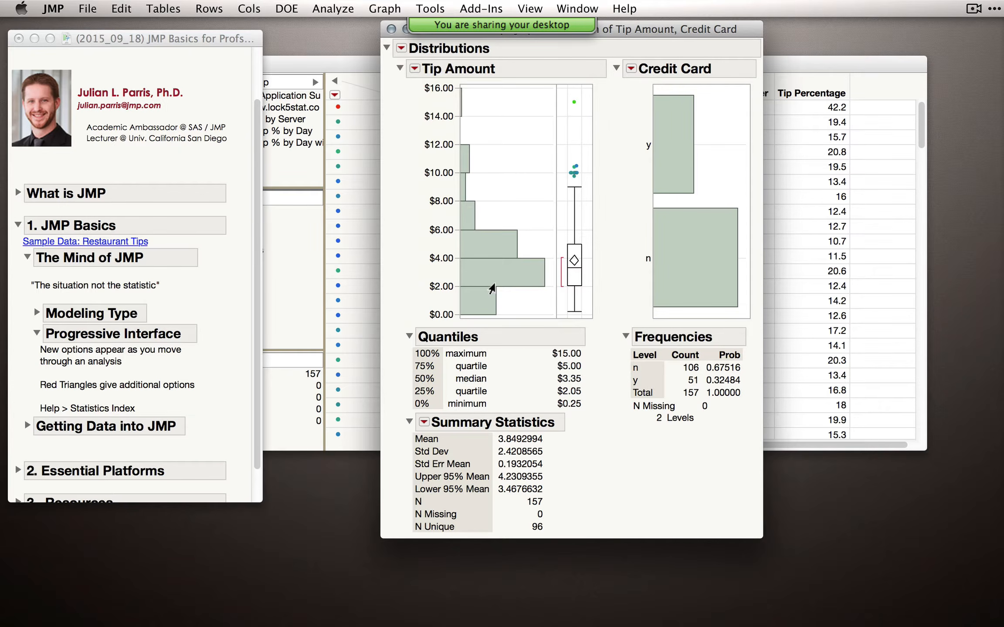
# Add a Normal Quantile Plot to the Tip Amount distribution, and remove it again
pyautogui.click(414, 69)
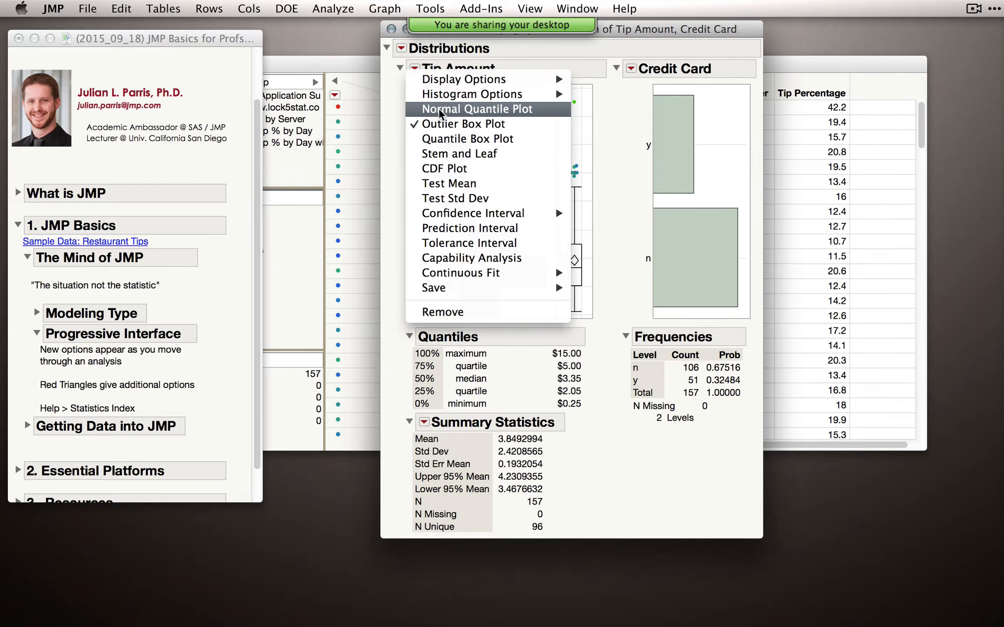
pyautogui.click(471, 115)
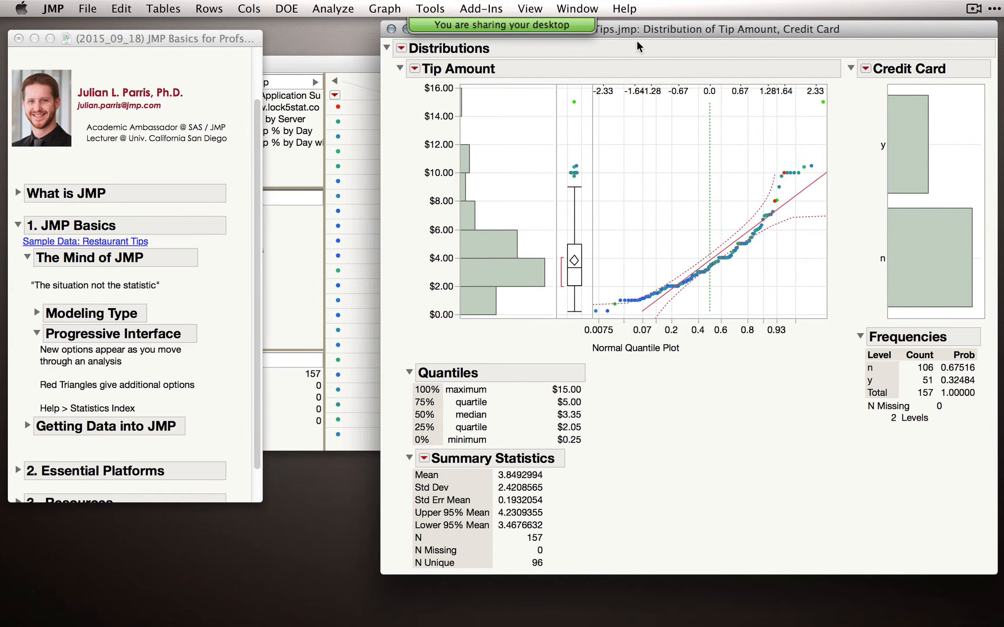
pyautogui.moveTo(645, 29); pyautogui.dragTo(538, 31)
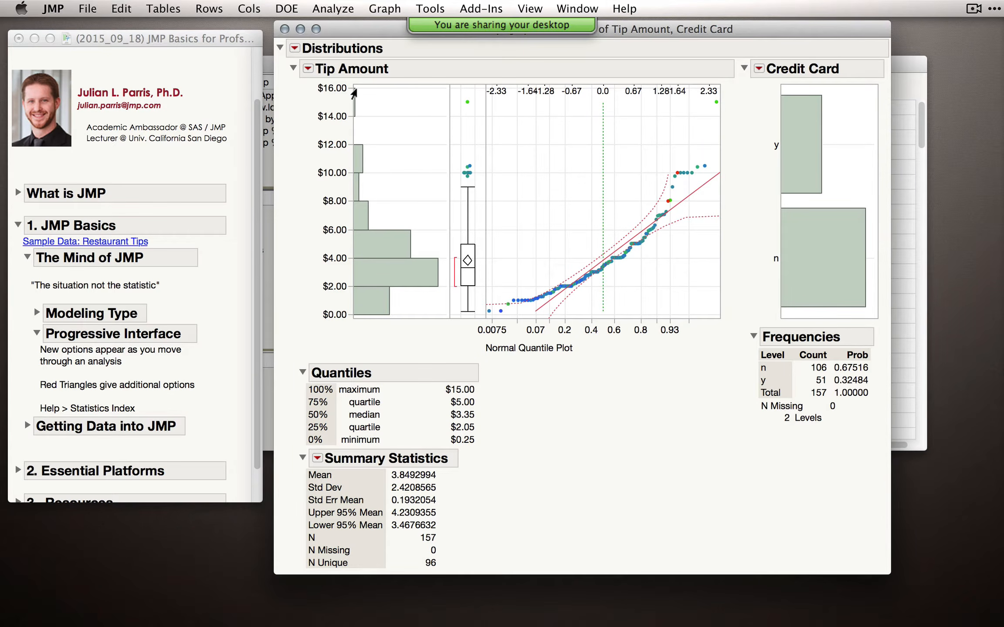
pyautogui.click(309, 69)
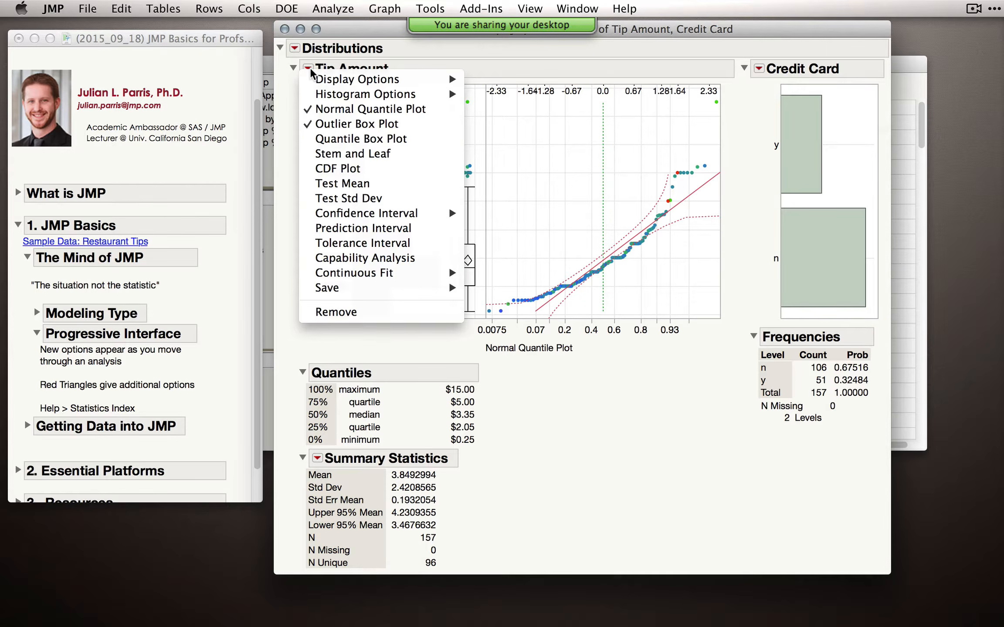
pyautogui.click(328, 113)
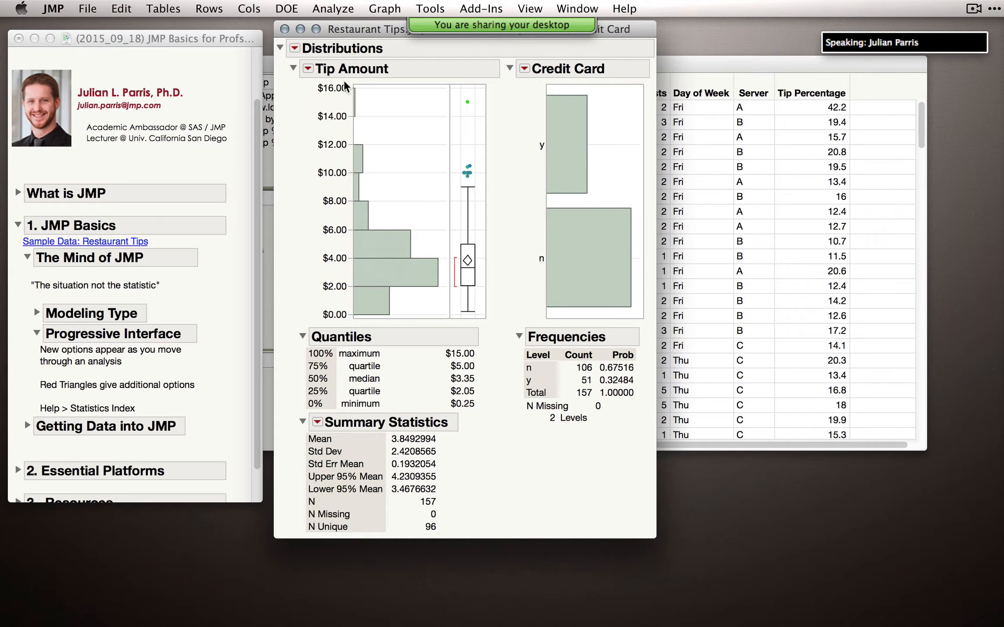
# Add a Mosaic Plot to the Credit Card distribution, and select its y segment to highlight those rows in both histograms
pyautogui.click(308, 69)
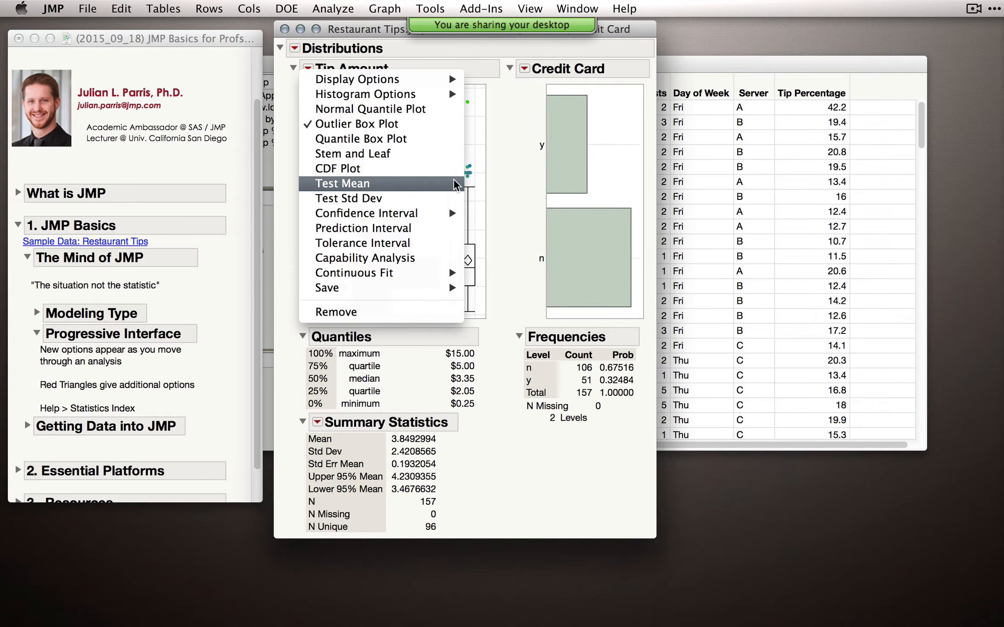
pyautogui.click(522, 192)
pyautogui.click(524, 69)
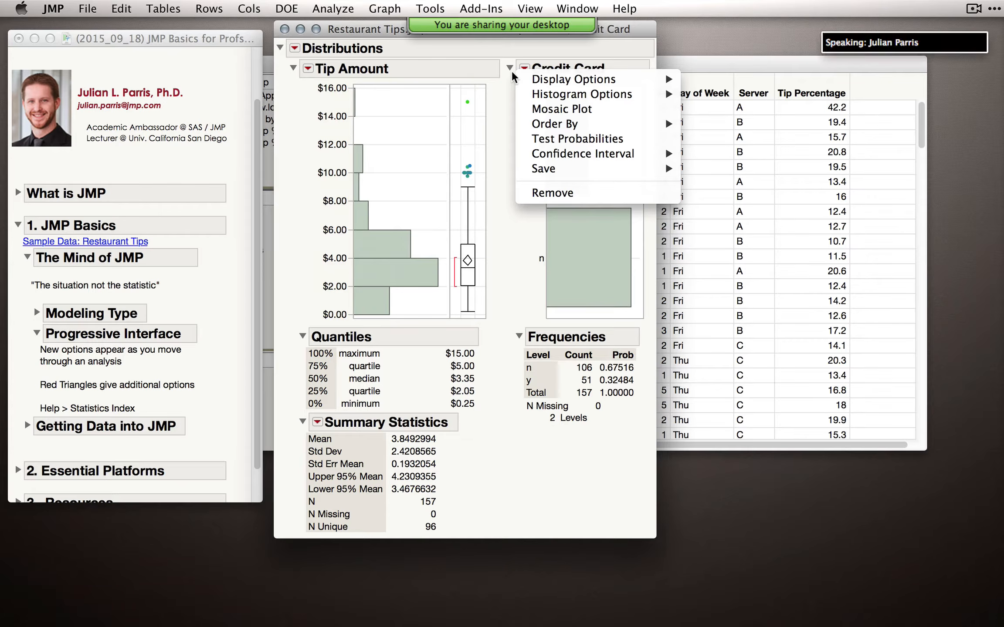
pyautogui.click(551, 109)
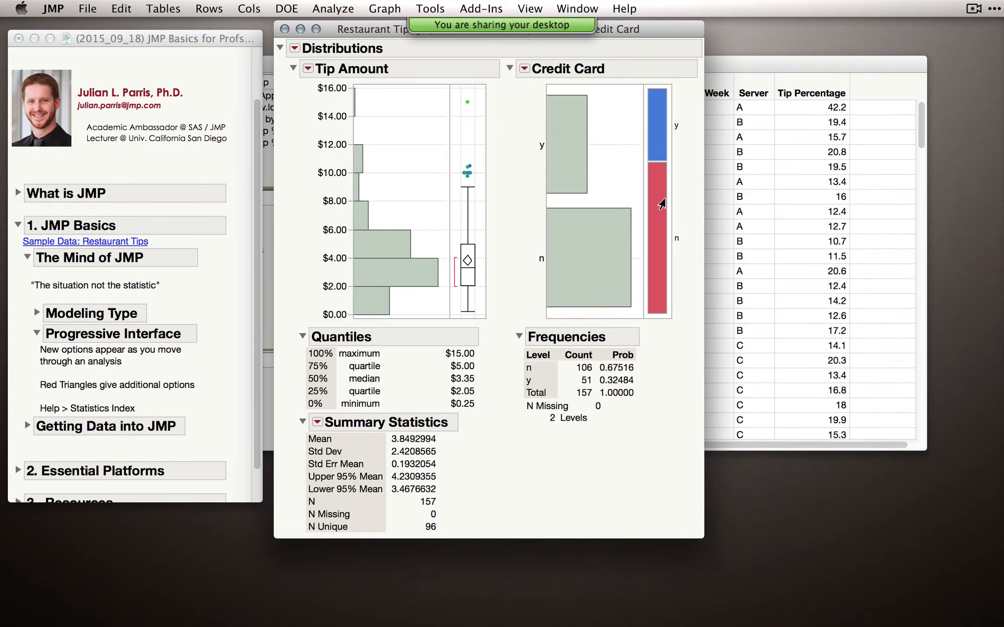
pyautogui.click(661, 204)
pyautogui.click(654, 135)
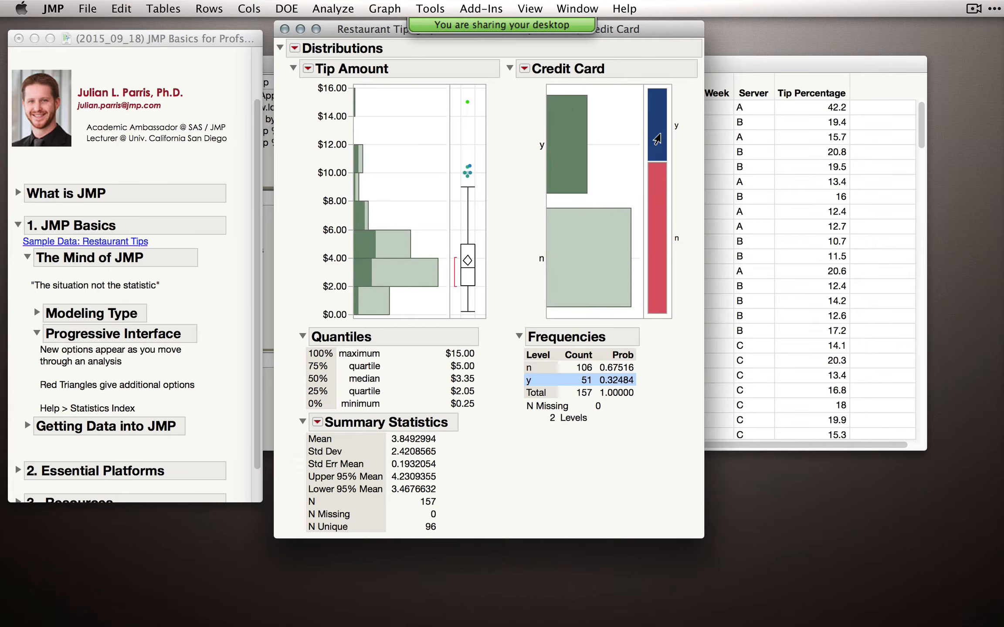
# Examine the Credit Card options, including the Confidence Interval levels, clear the row selection, and check the Tip Amount options
pyautogui.click(518, 68)
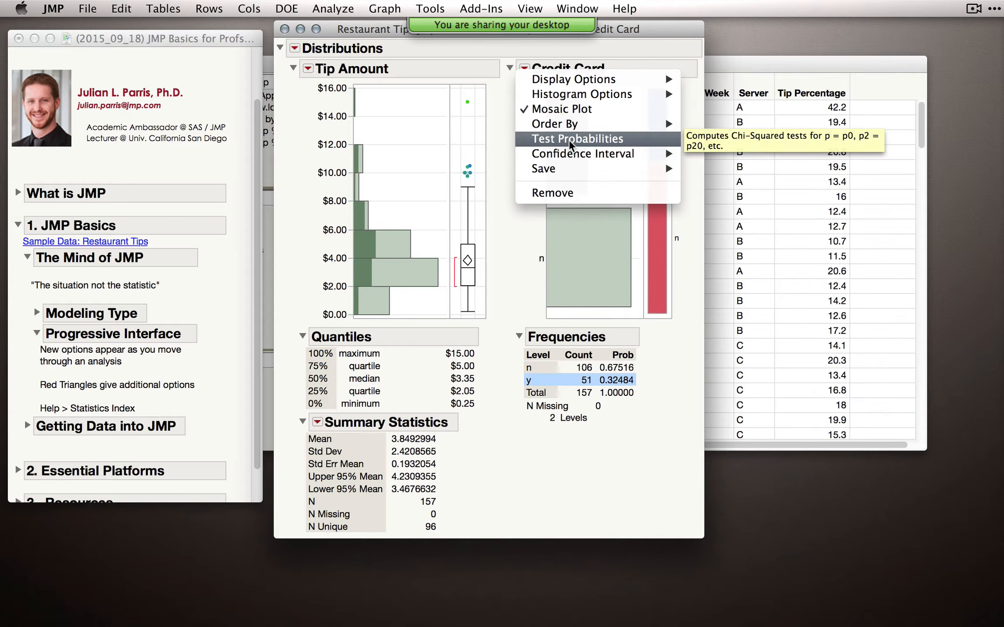
pyautogui.moveTo(564, 157)
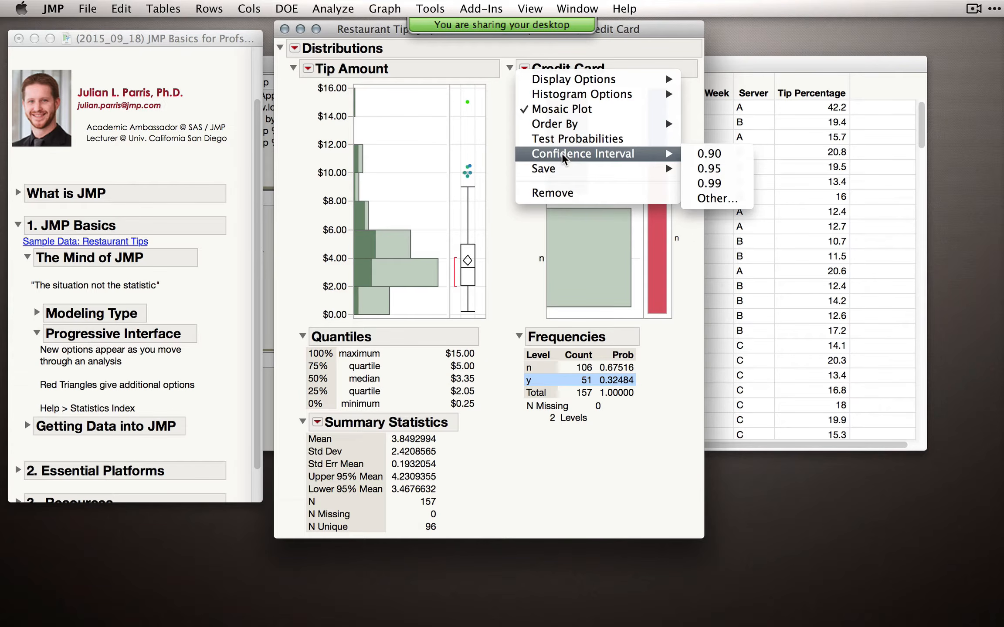
pyautogui.click(497, 249)
pyautogui.click(576, 125)
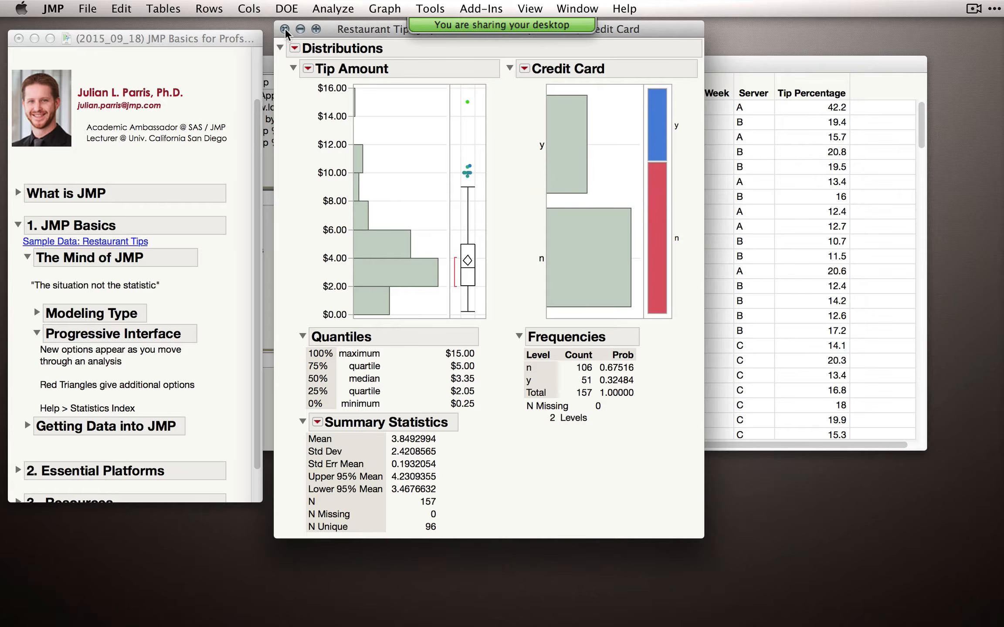
pyautogui.click(307, 69)
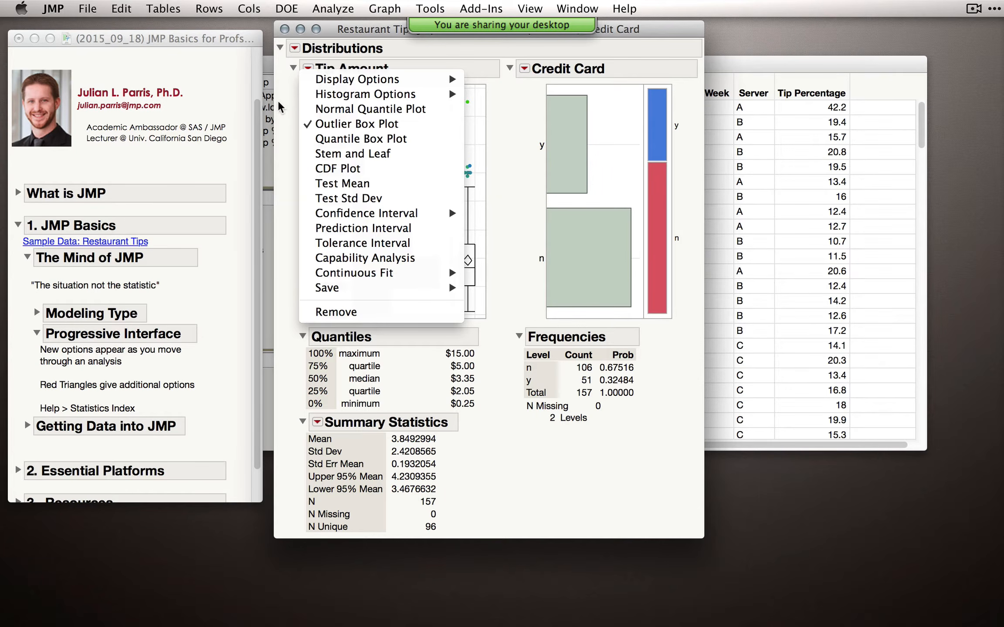
pyautogui.click(278, 106)
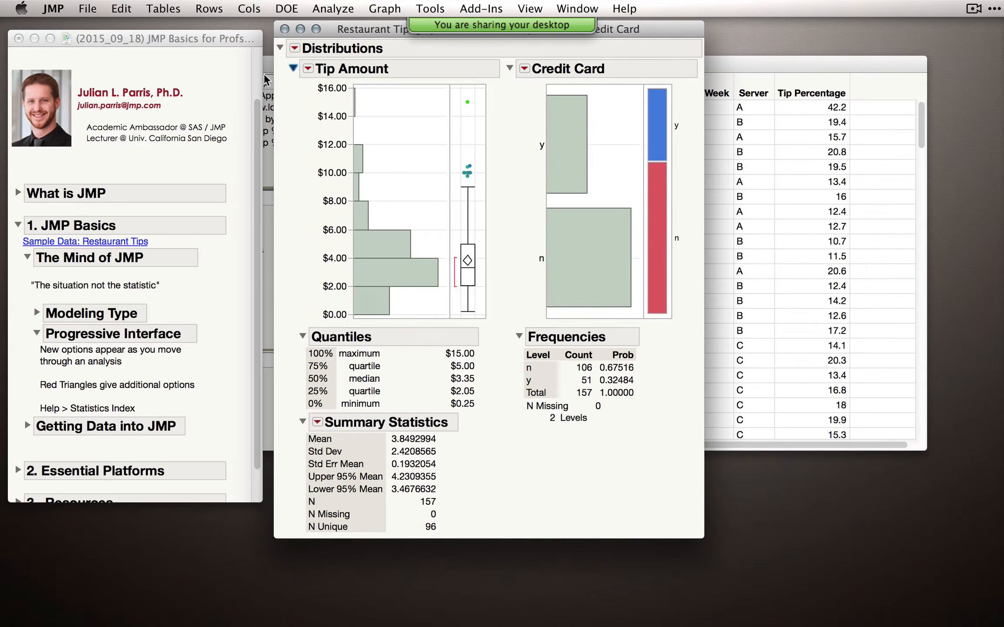
# Look through the Continuous Fit distributions offered for Tip Amount, and locate the Statistics Index among the help resources
pyautogui.click(143, 367)
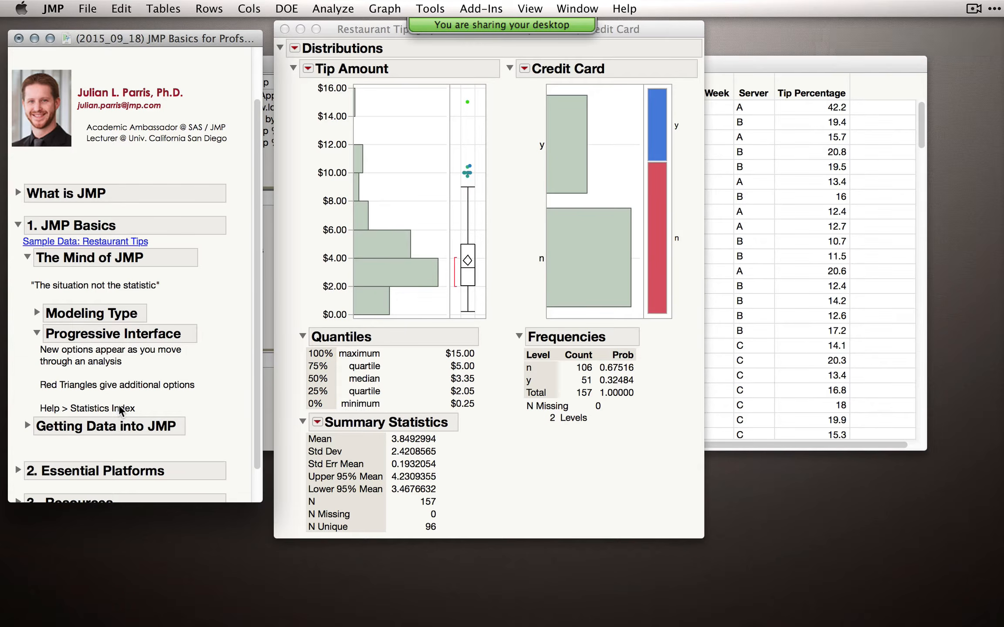
pyautogui.click(306, 70)
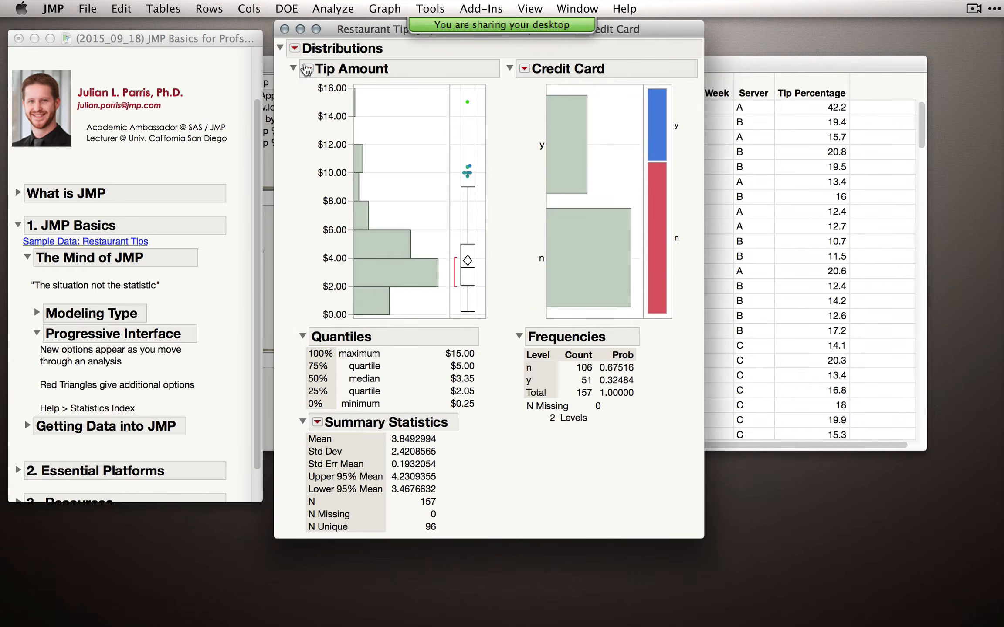
pyautogui.click(307, 69)
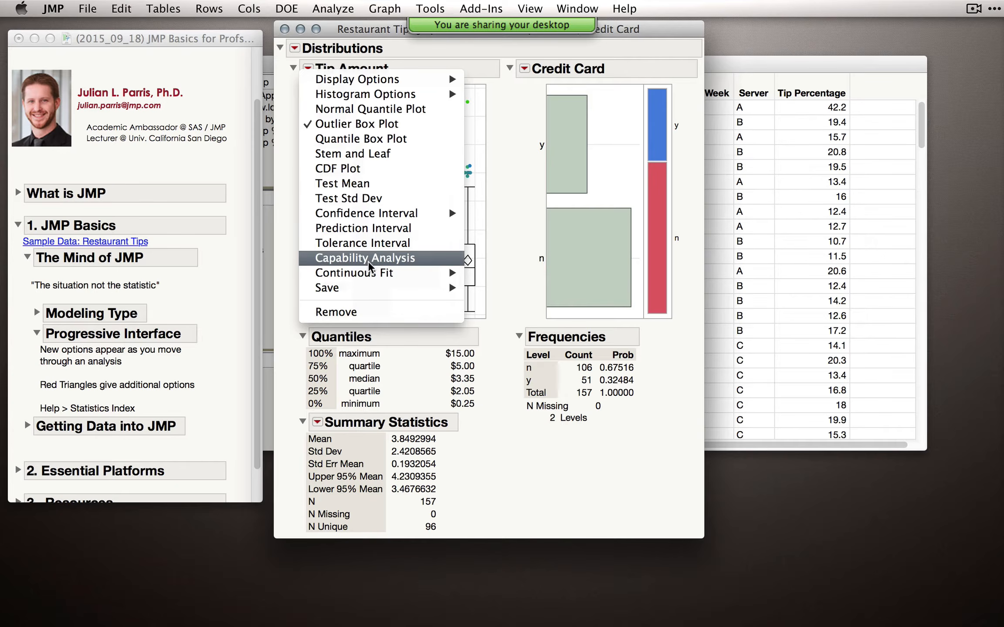
pyautogui.moveTo(371, 273)
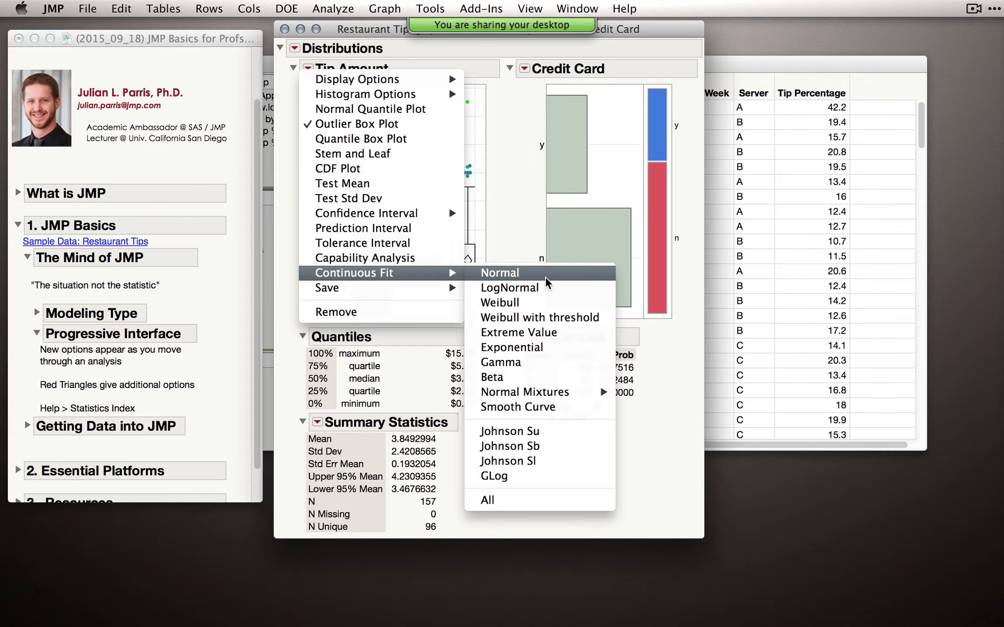
pyautogui.click(655, 468)
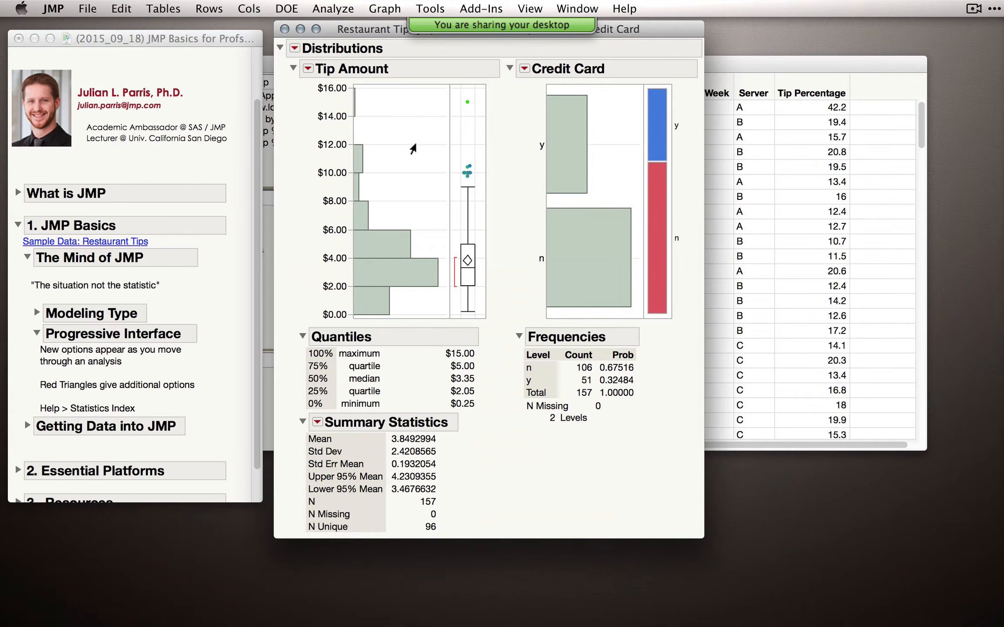
pyautogui.click(629, 9)
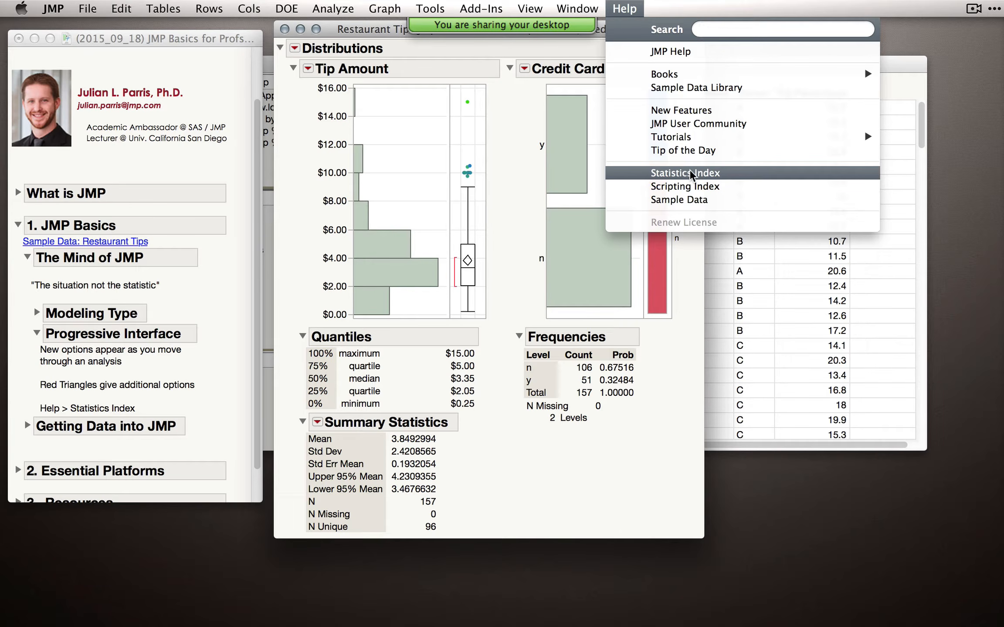
pyautogui.click(510, 169)
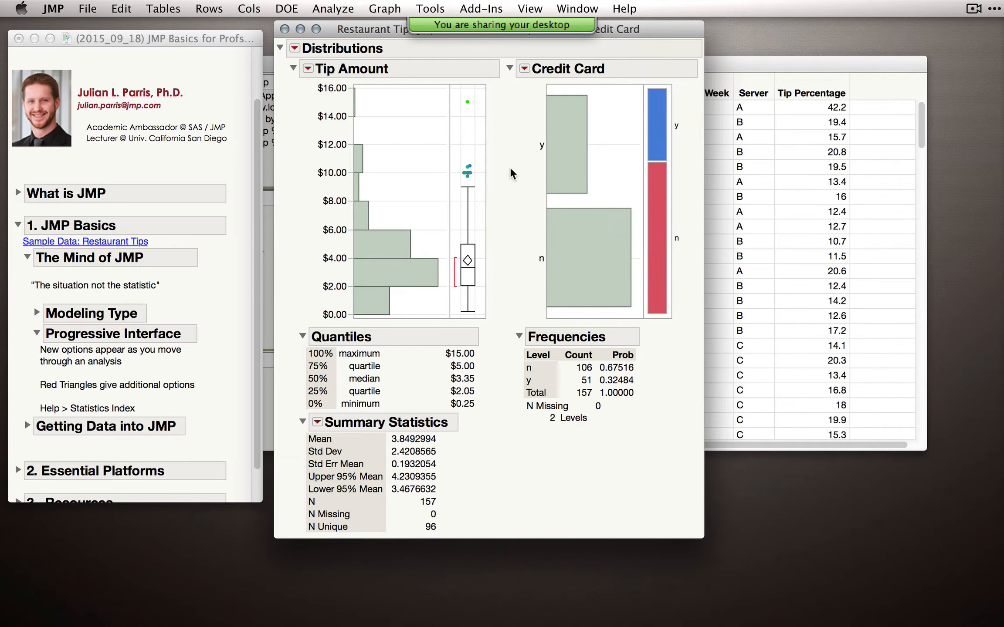
# Close the Distribution report, collapse The Mind of JMP outline in the journal, and expand Getting Data into JMP
pyautogui.click(285, 28)
pyautogui.click(37, 335)
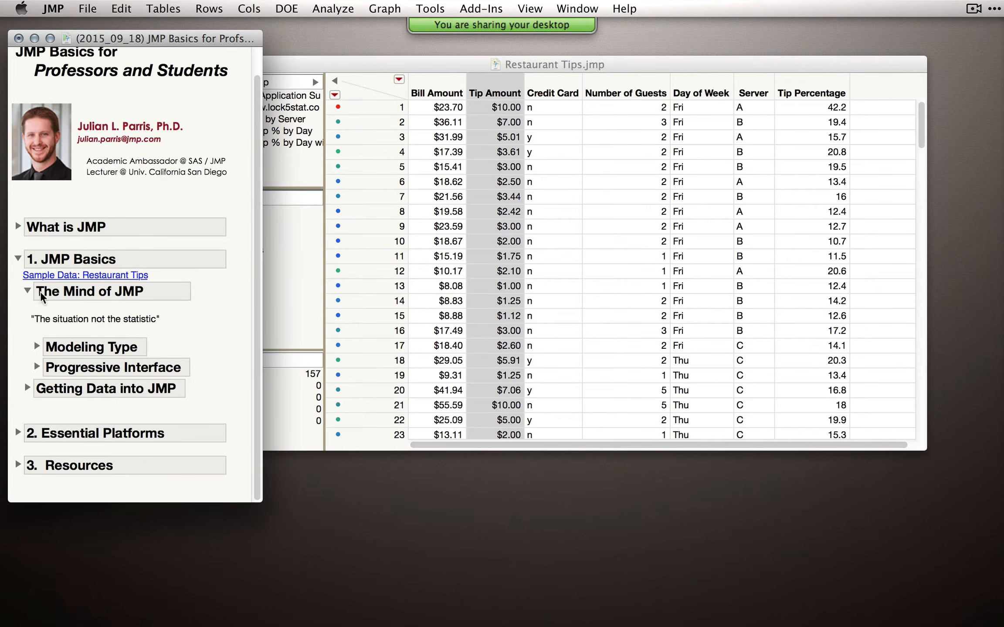
pyautogui.click(27, 291)
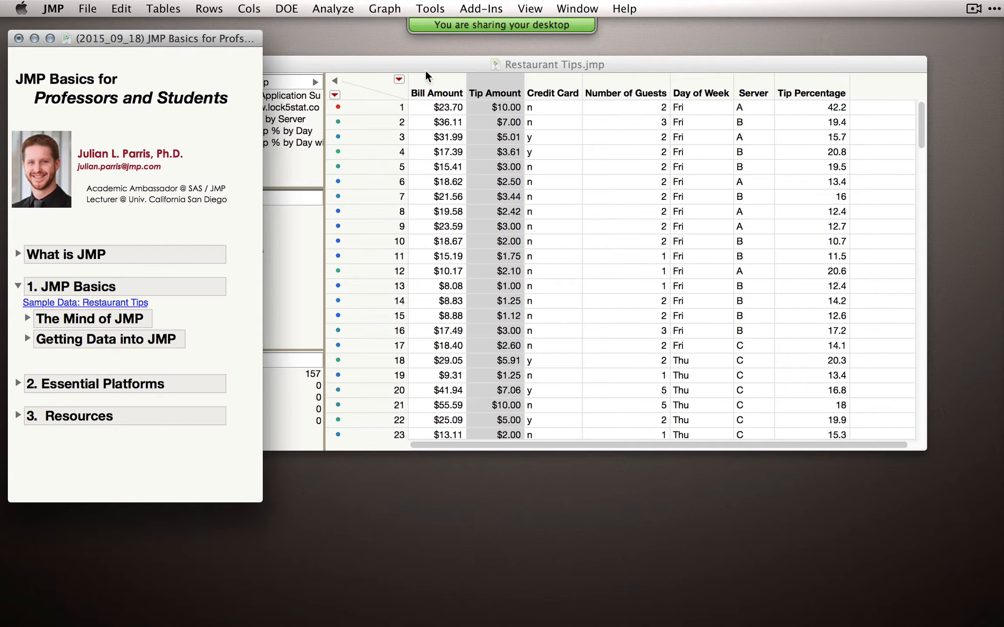
pyautogui.click(27, 339)
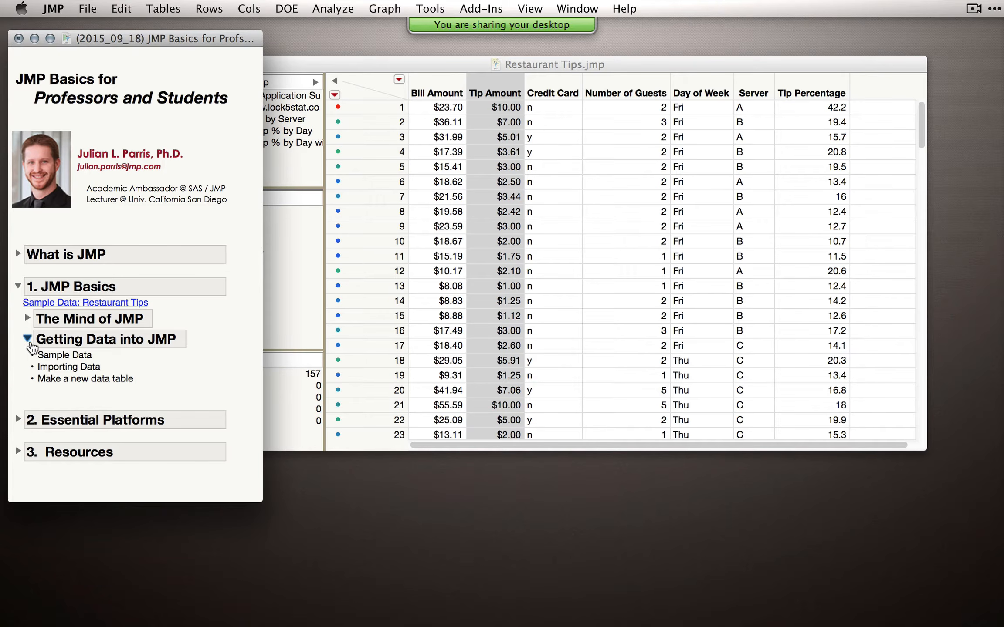
# Highlight the Sample Data and Importing Data topics in the journal, and look at the file-opening dialog without choosing a file
pyautogui.tripleClick(53, 355)
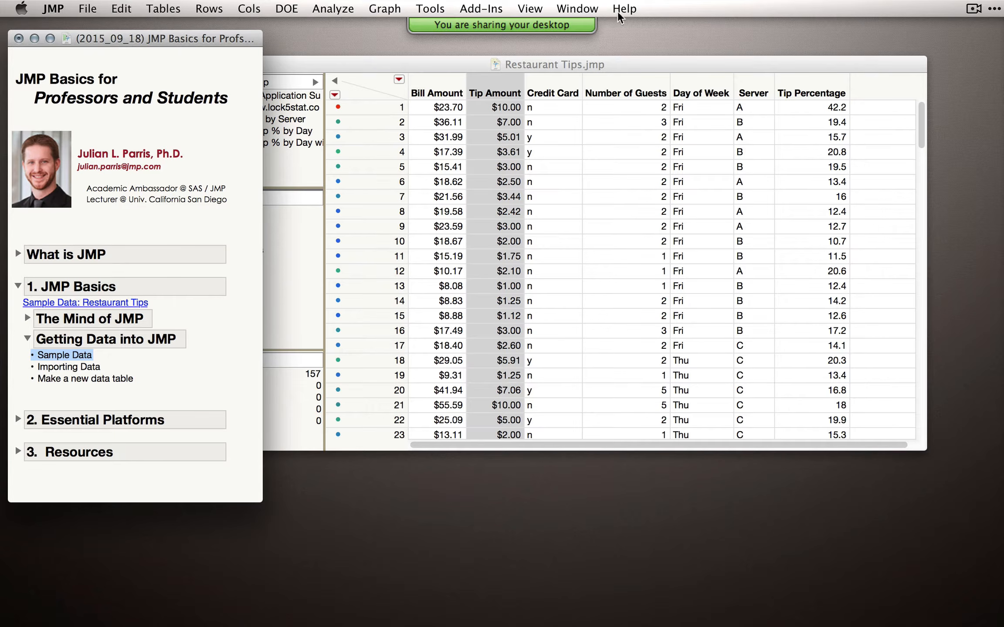
pyautogui.click(636, 7)
pyautogui.click(634, 10)
pyautogui.click(66, 368)
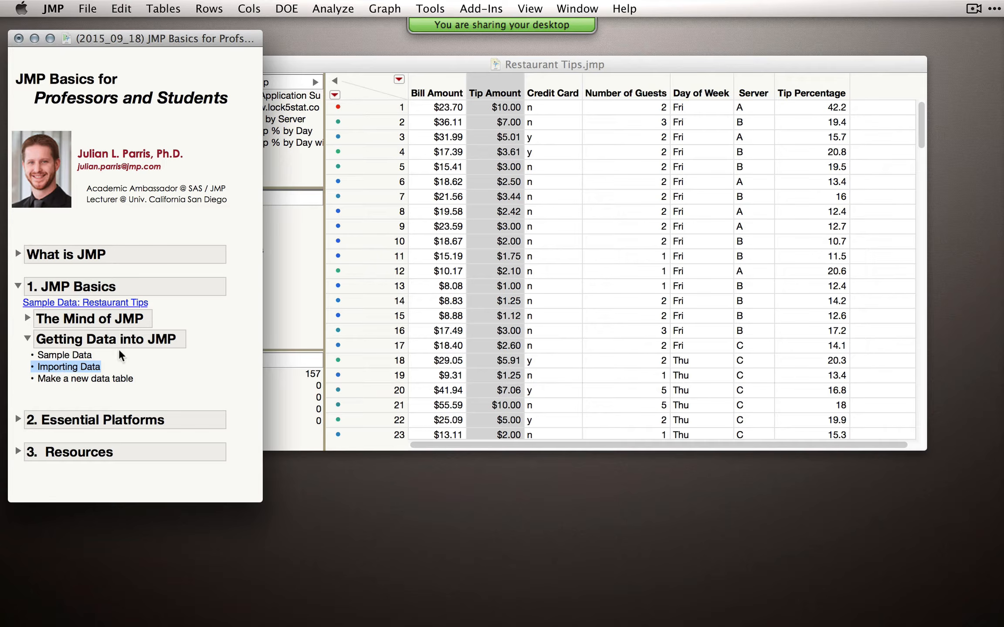
pyautogui.click(87, 9)
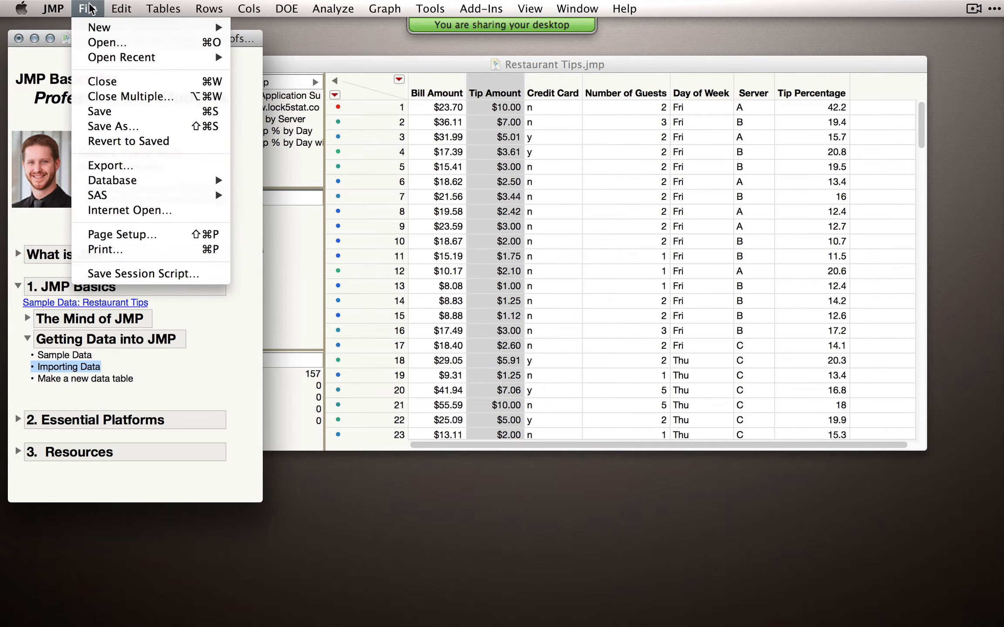
pyautogui.click(107, 43)
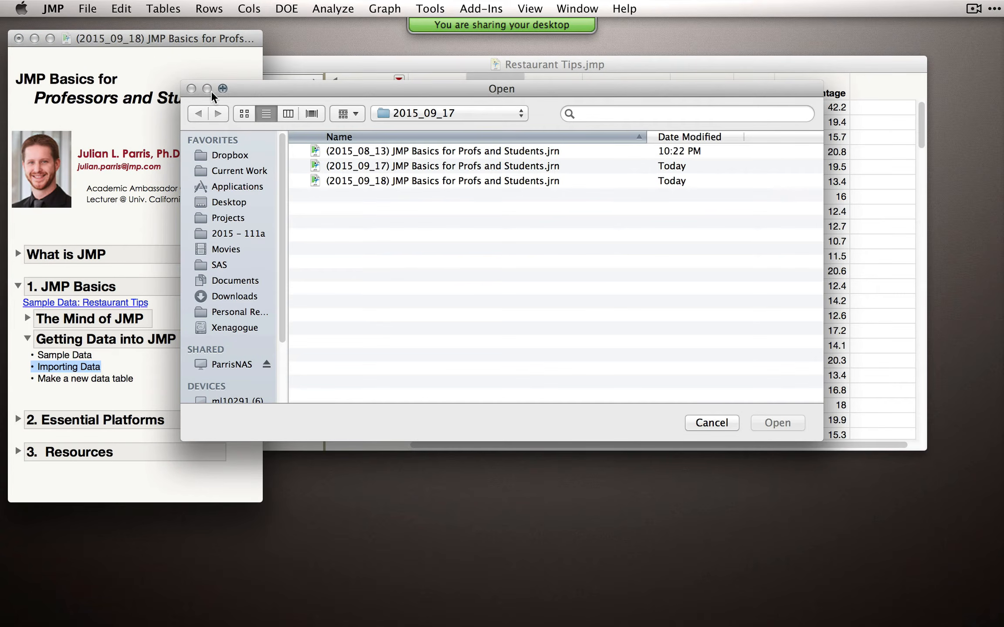
pyautogui.click(712, 423)
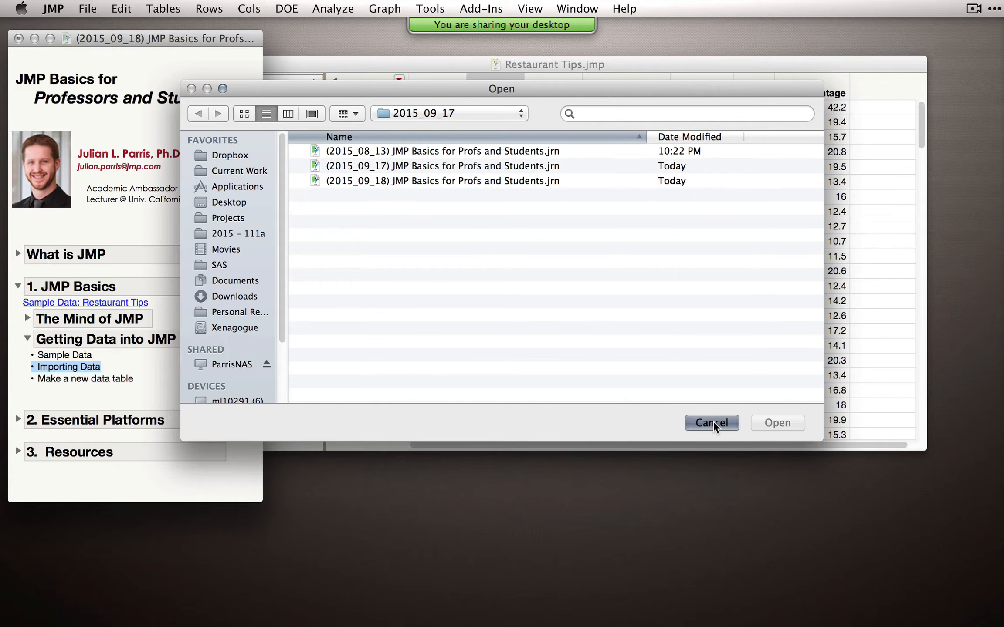
# Open the Sample Data index and browse from its data directory to the Import Data folder under Samples
pyautogui.click(630, 9)
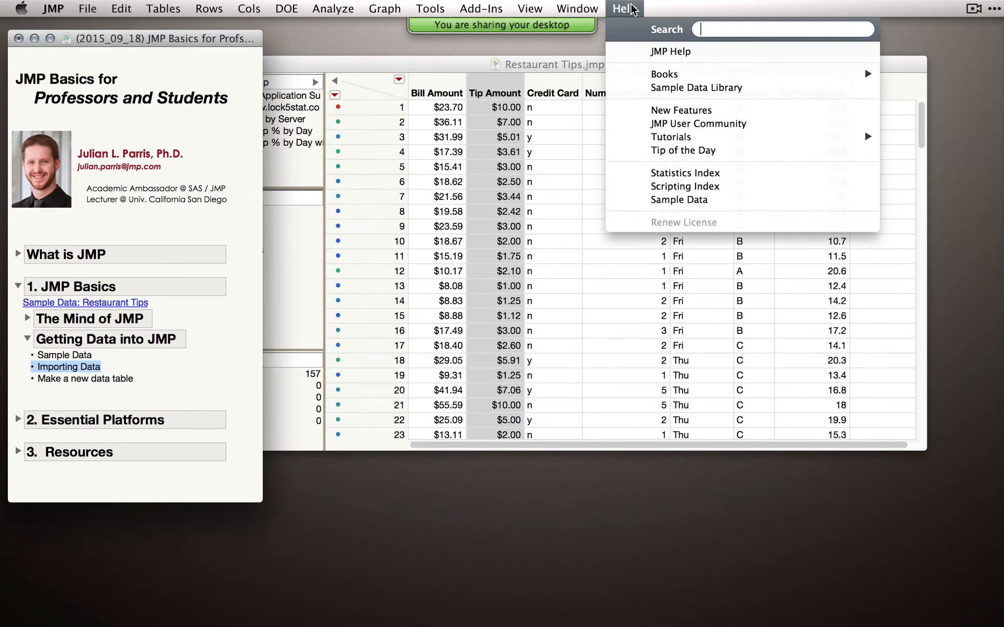
pyautogui.click(696, 197)
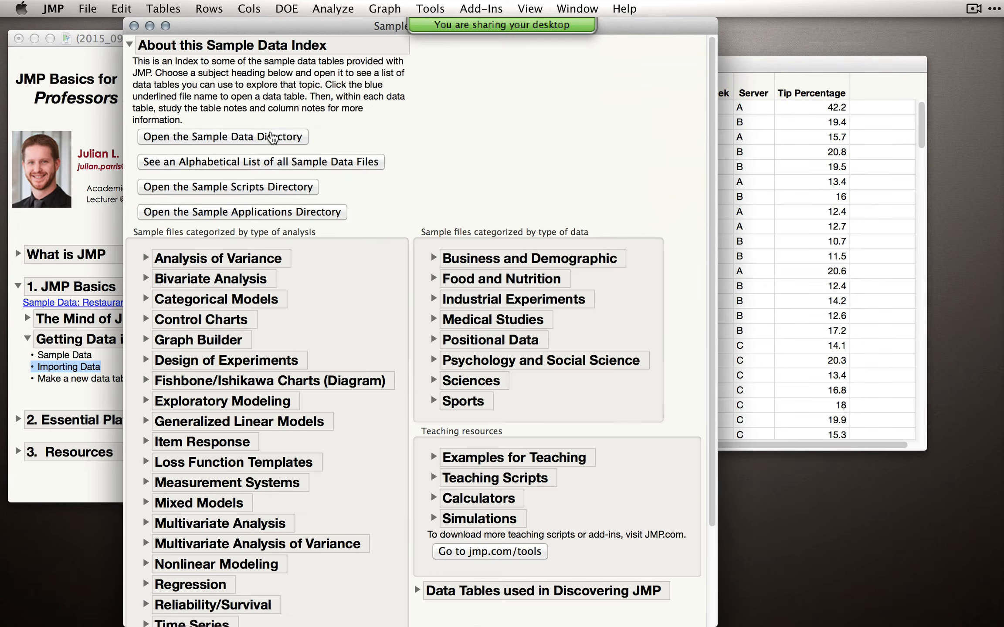
pyautogui.click(273, 138)
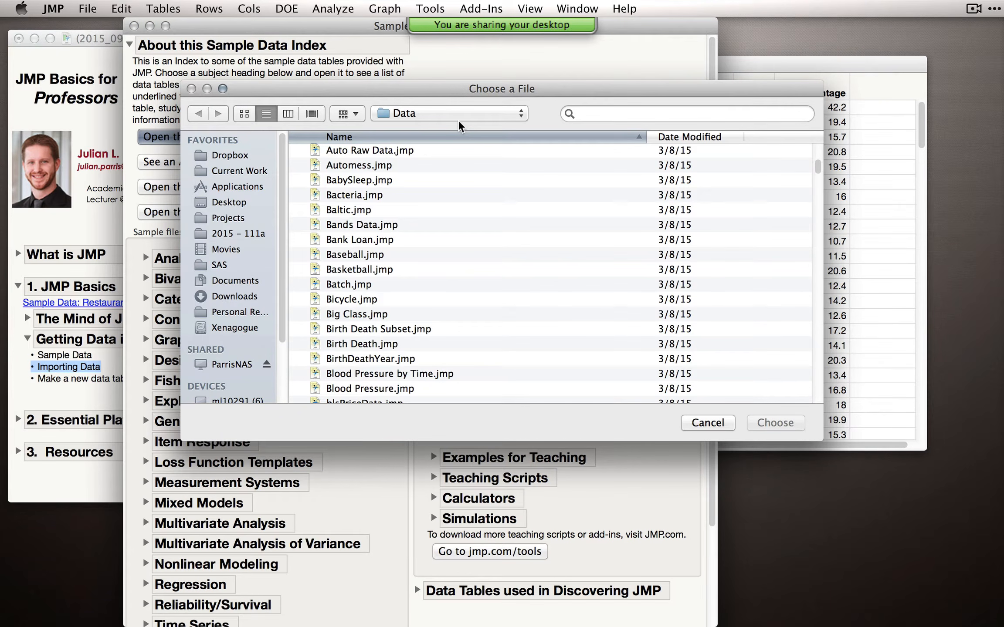
pyautogui.click(425, 114)
pyautogui.click(429, 133)
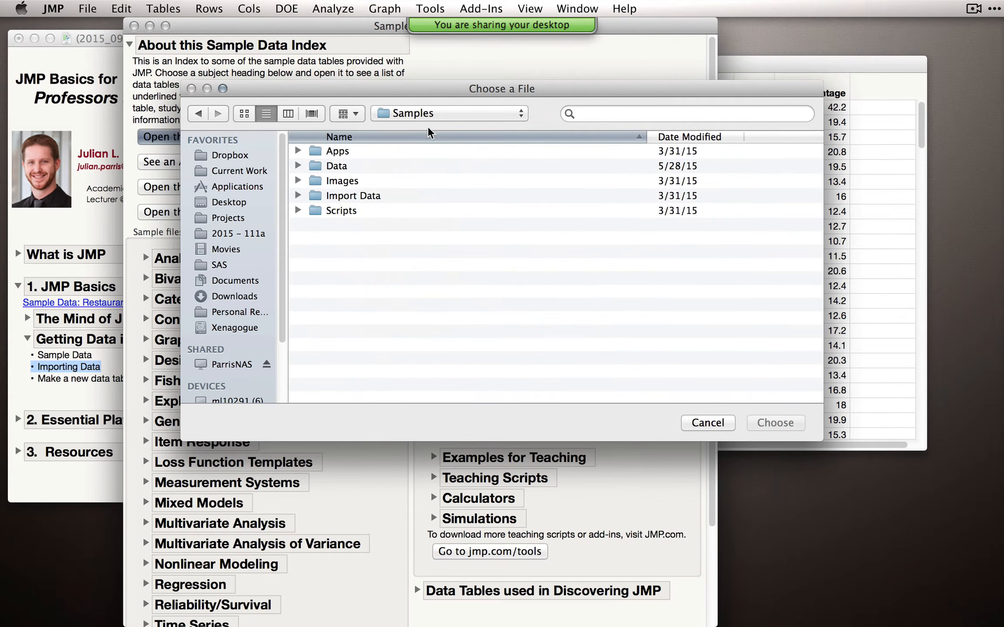
pyautogui.doubleClick(361, 196)
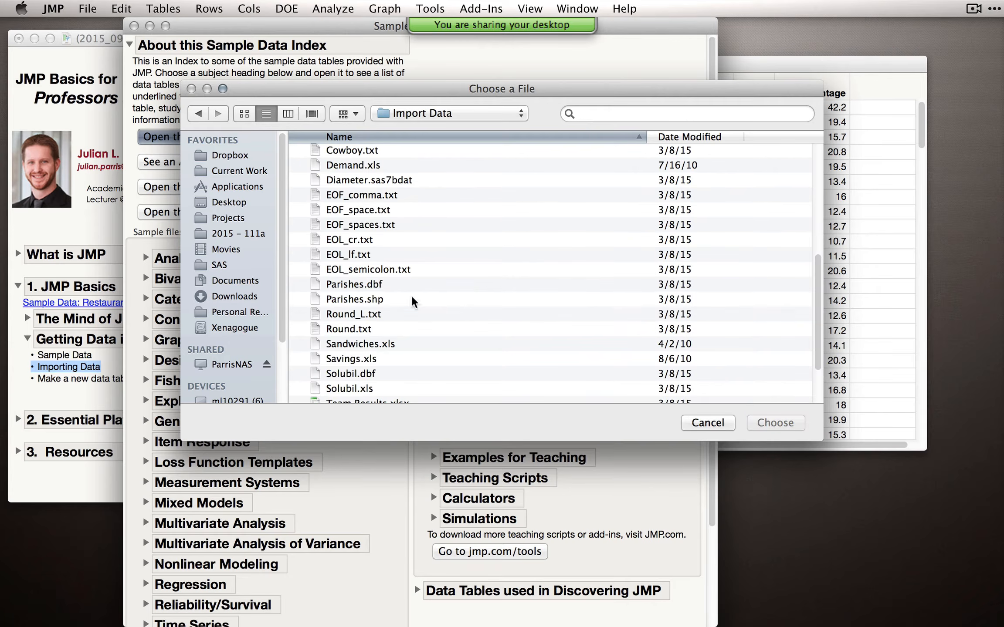
# Look through the importable file formats in the Import Data folder, and open Bigclass.txt
pyautogui.scroll(-2, 413, 365)
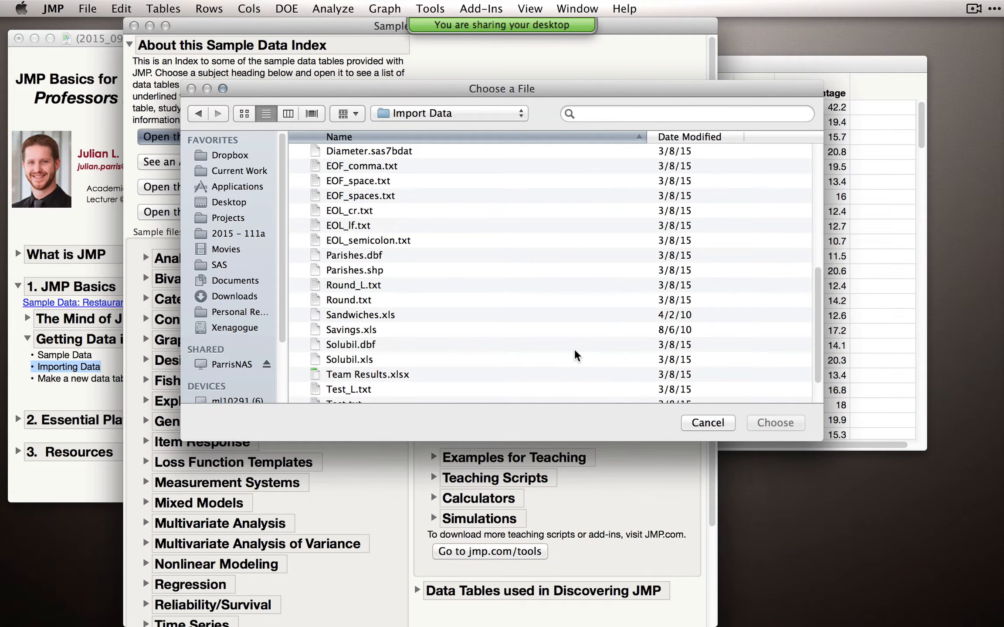
pyautogui.scroll(5, 575, 355)
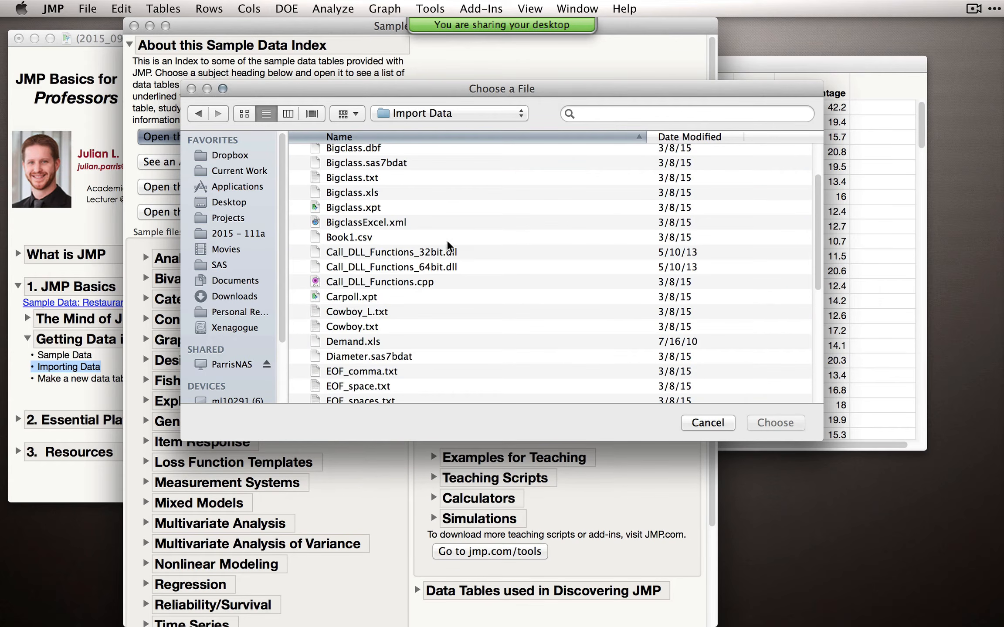
pyautogui.click(352, 178)
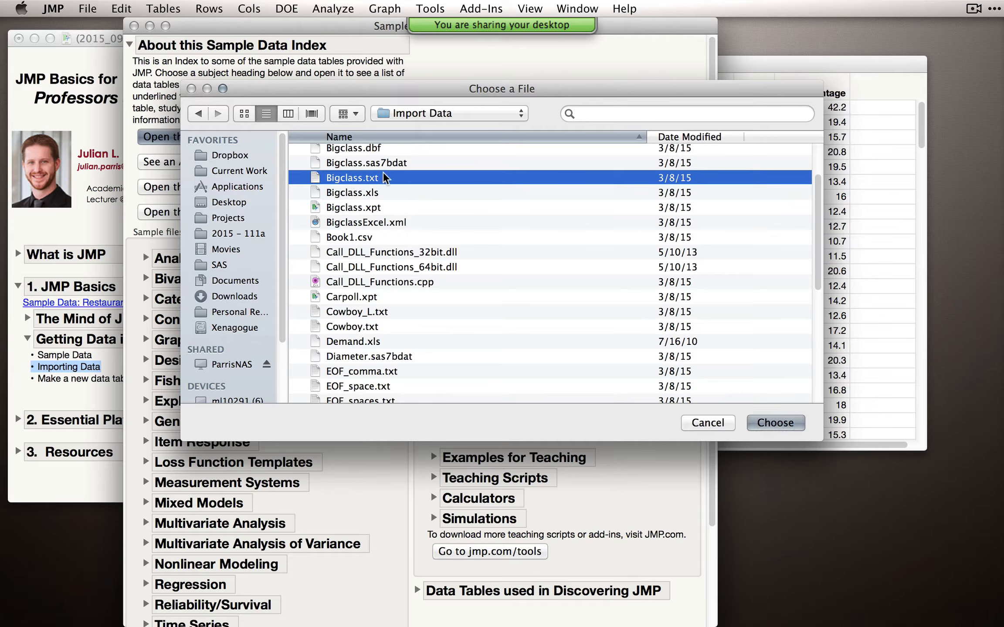
pyautogui.scroll(2, 534, 305)
pyautogui.click(776, 425)
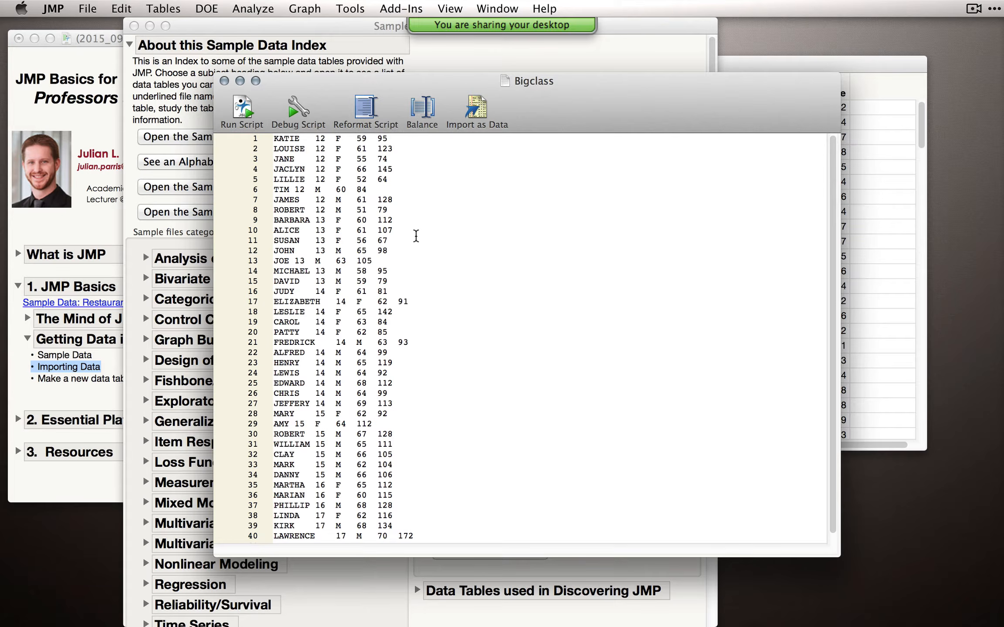
# Import the Bigclass text as a data table, and close both the resulting table and the text window
pyautogui.moveTo(544, 84)
pyautogui.mouseDown()
pyautogui.moveTo(559, 93)
pyautogui.moveTo(550, 85)
pyautogui.mouseUp()
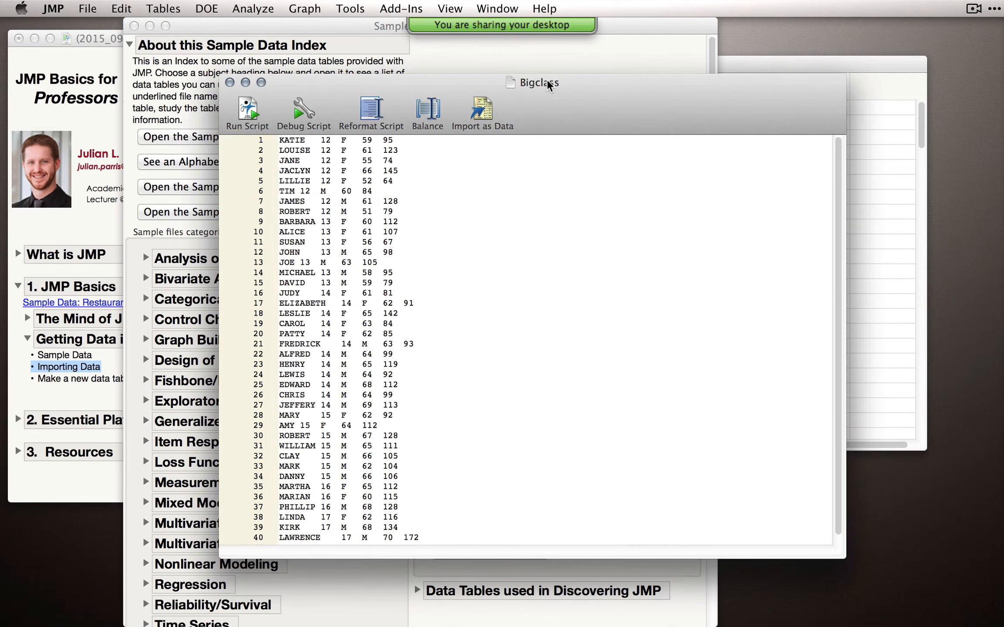
pyautogui.click(482, 110)
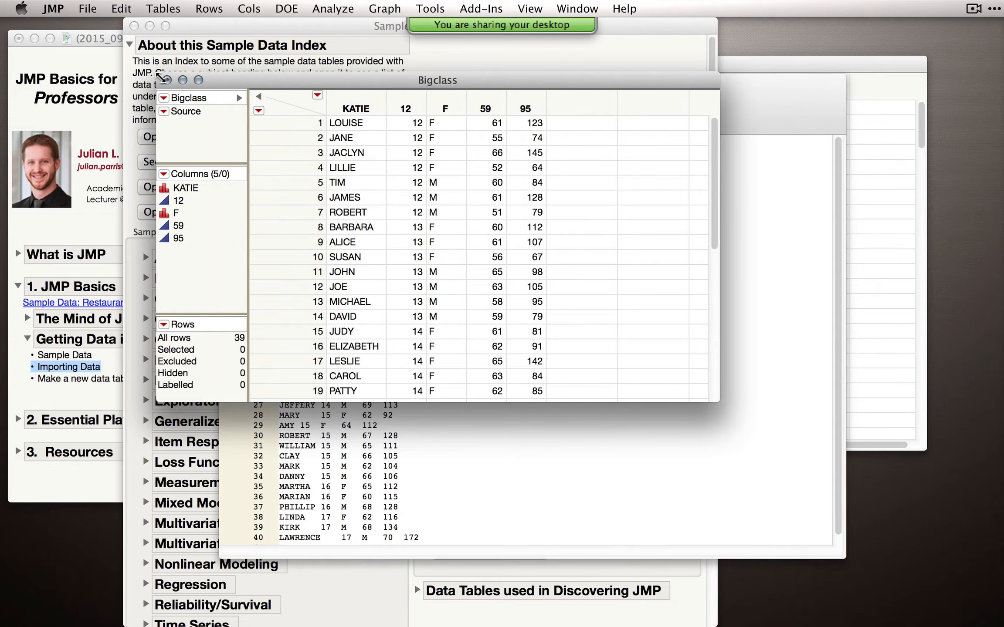
pyautogui.click(167, 80)
pyautogui.click(383, 168)
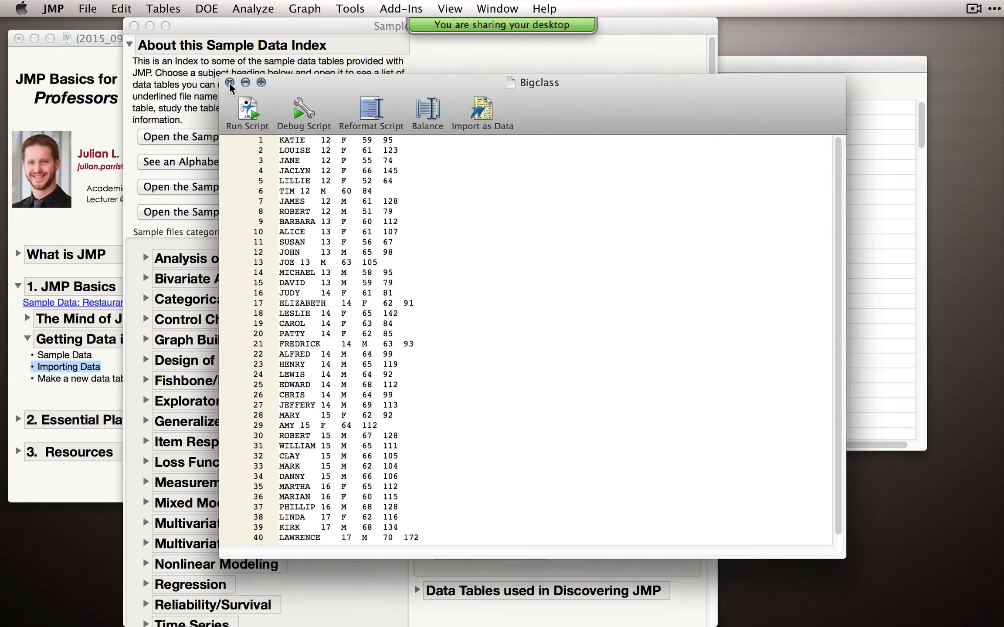
pyautogui.click(228, 83)
# Reopen the sample data directory and go back to the Import Data folder under Samples
pyautogui.click(267, 139)
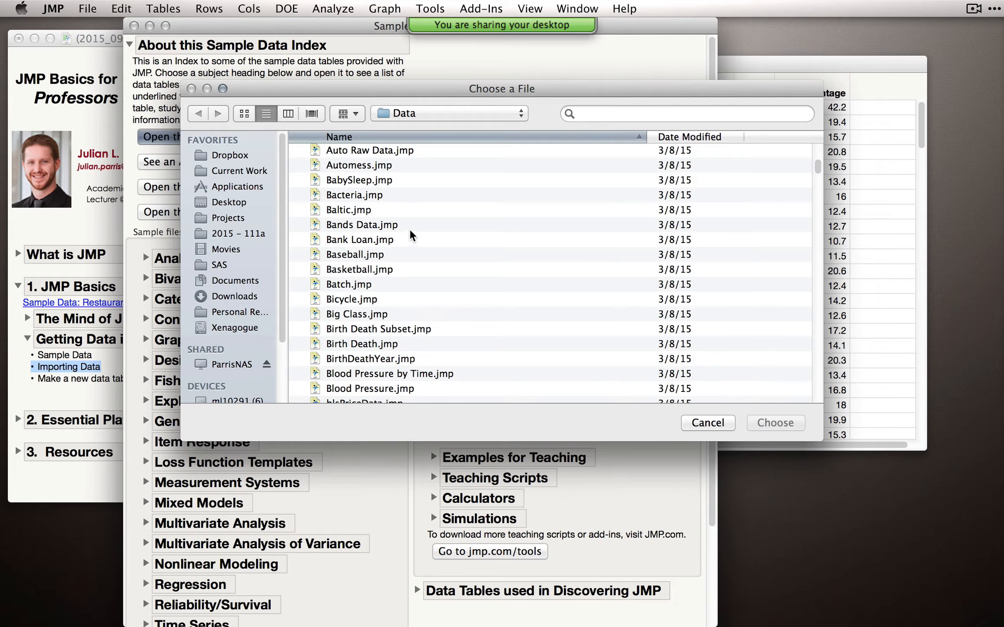
pyautogui.scroll(-1, 412, 234)
pyautogui.click(460, 114)
pyautogui.click(465, 128)
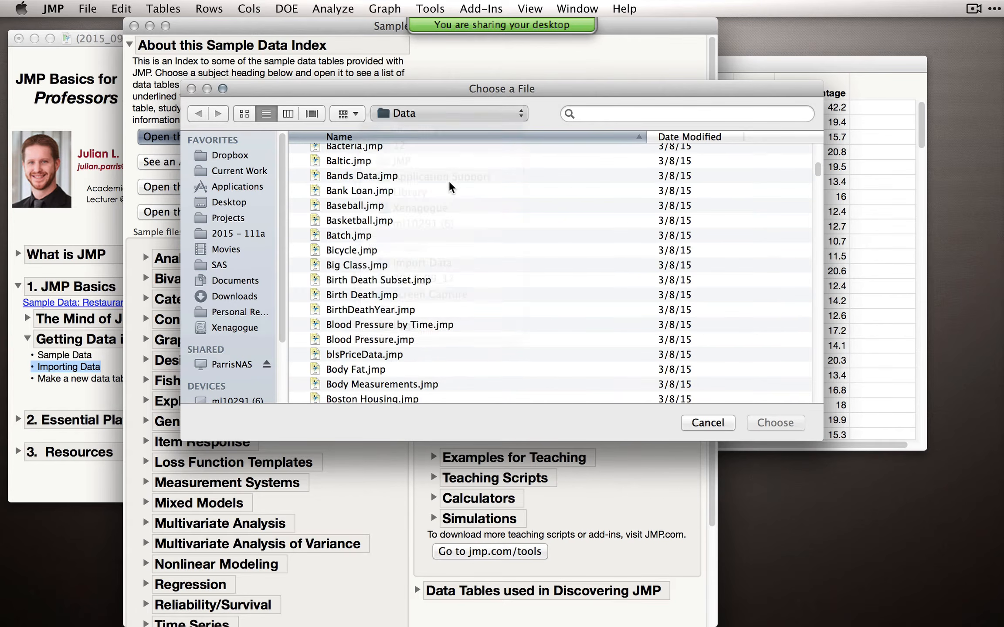
pyautogui.doubleClick(356, 197)
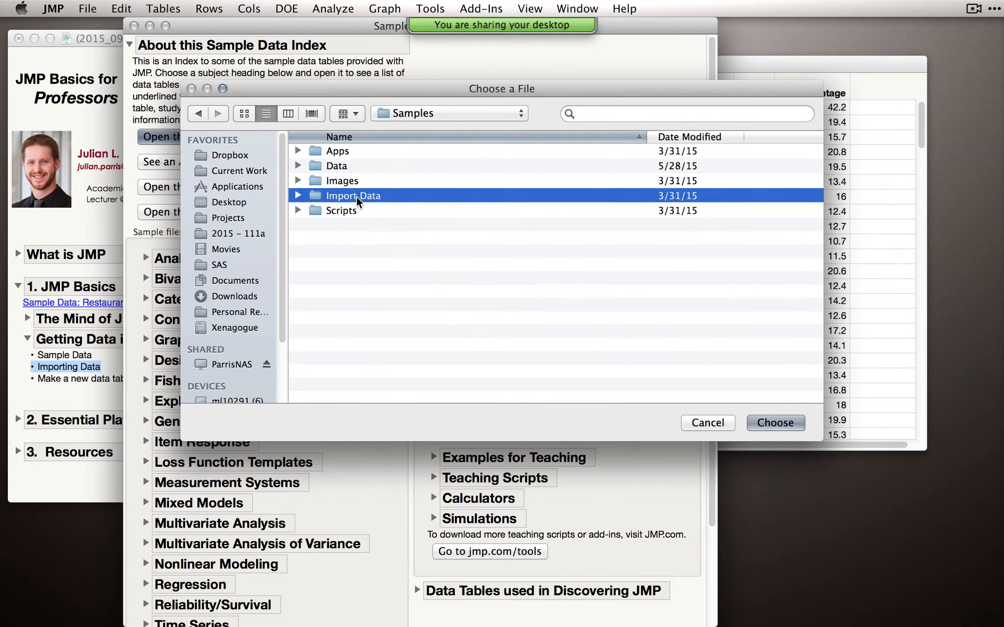
# Find Sandwiches.xls in the Import Data folder and open it as a data table
pyautogui.scroll(2, 465, 300)
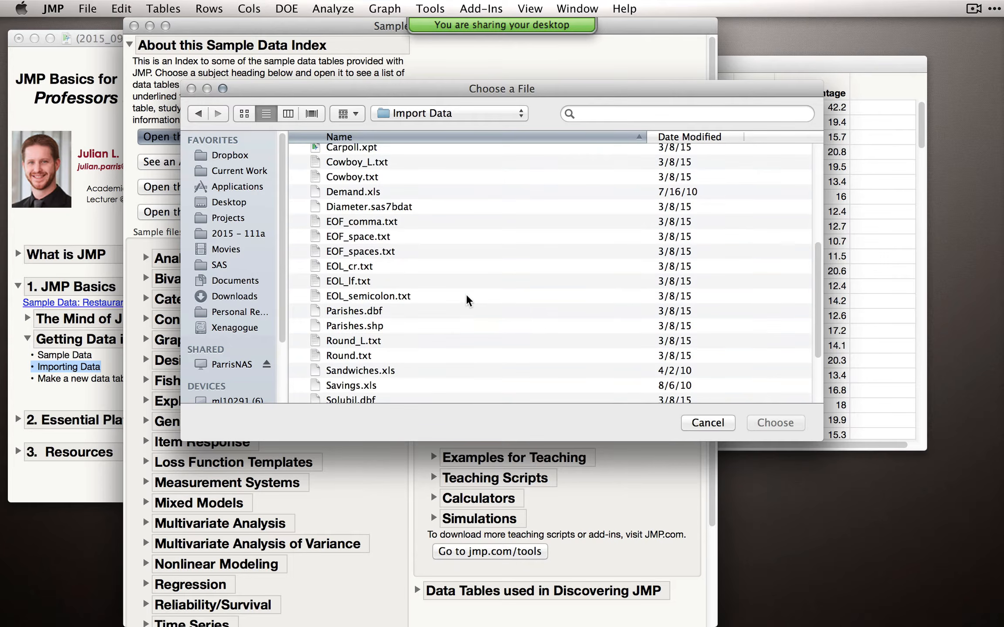
pyautogui.scroll(5, 465, 300)
pyautogui.scroll(3, 464, 298)
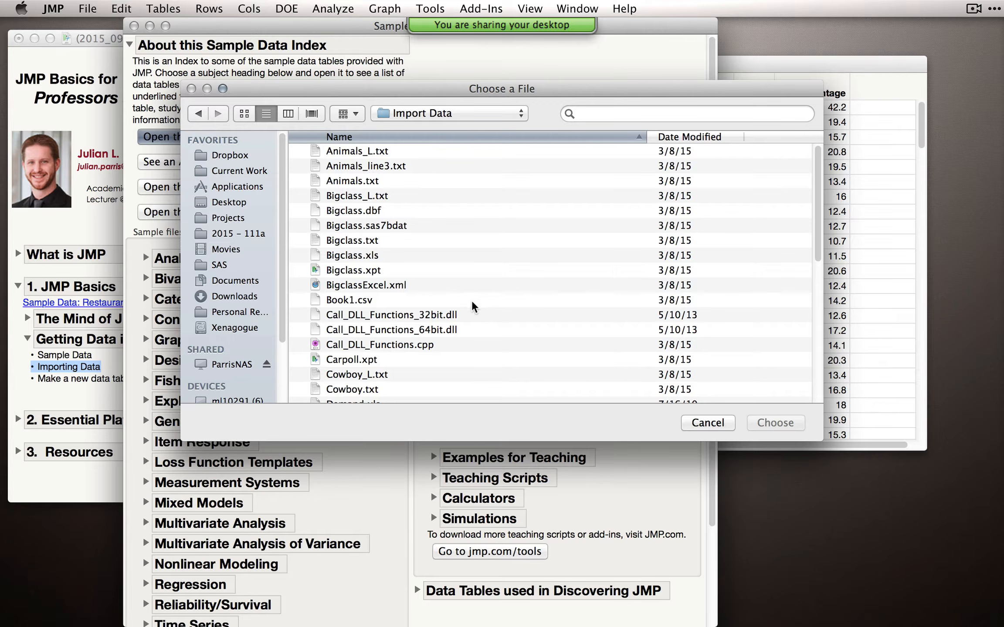
pyautogui.scroll(-7, 471, 300)
pyautogui.scroll(-1, 475, 303)
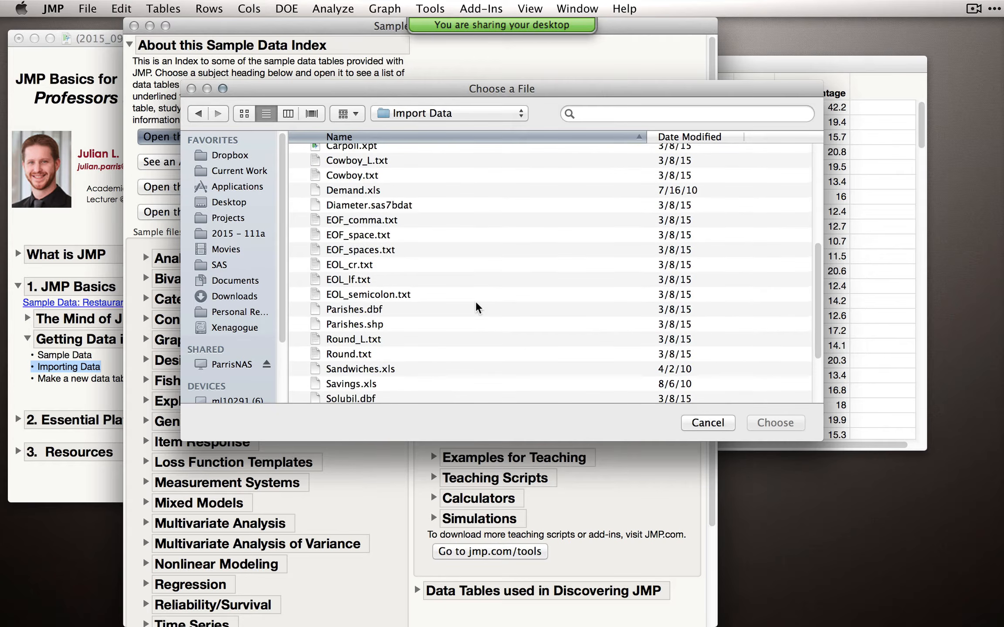
pyautogui.click(358, 369)
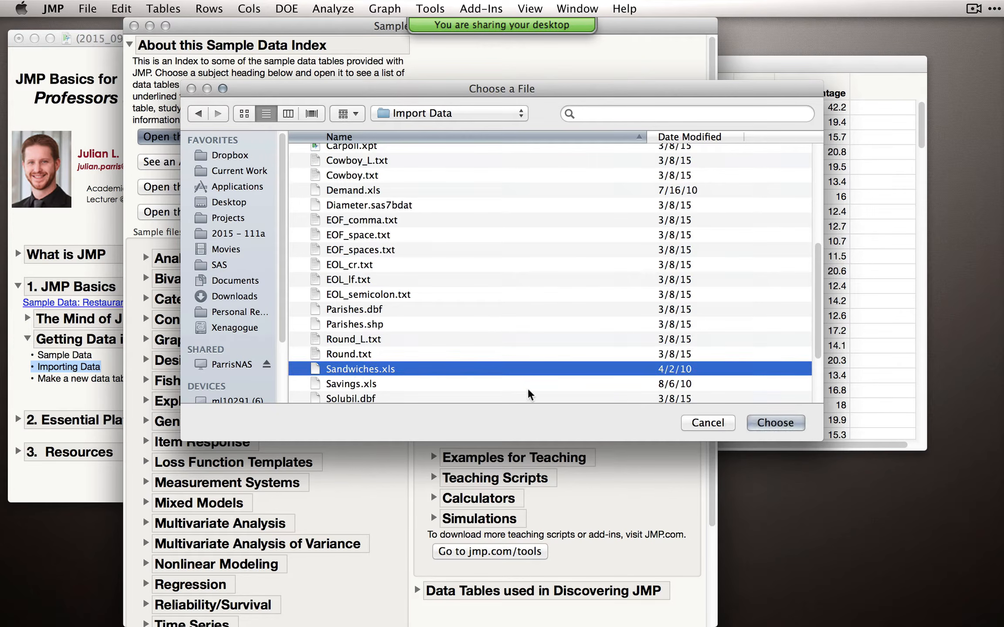
pyautogui.click(788, 428)
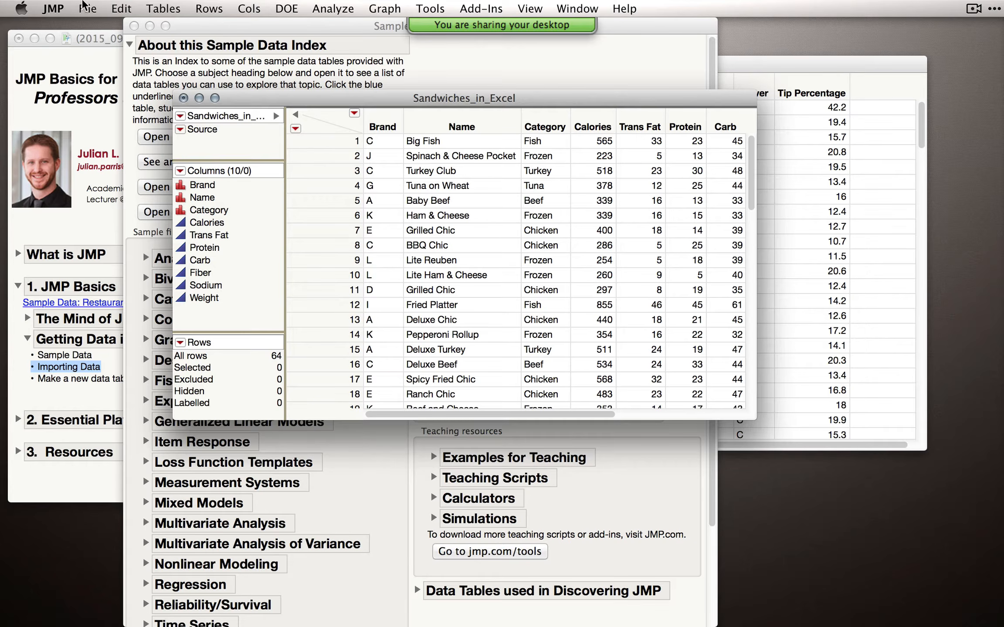
# Look through the Import Data folder under Samples again, then cancel the file selection and close the extra sample data index
pyautogui.click(633, 6)
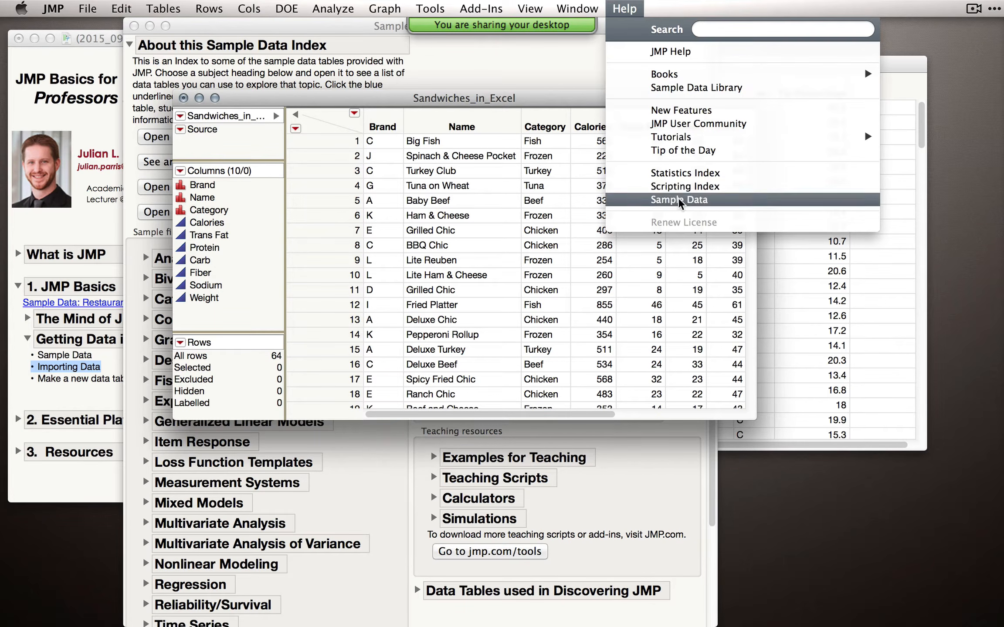
pyautogui.click(654, 203)
pyautogui.click(312, 138)
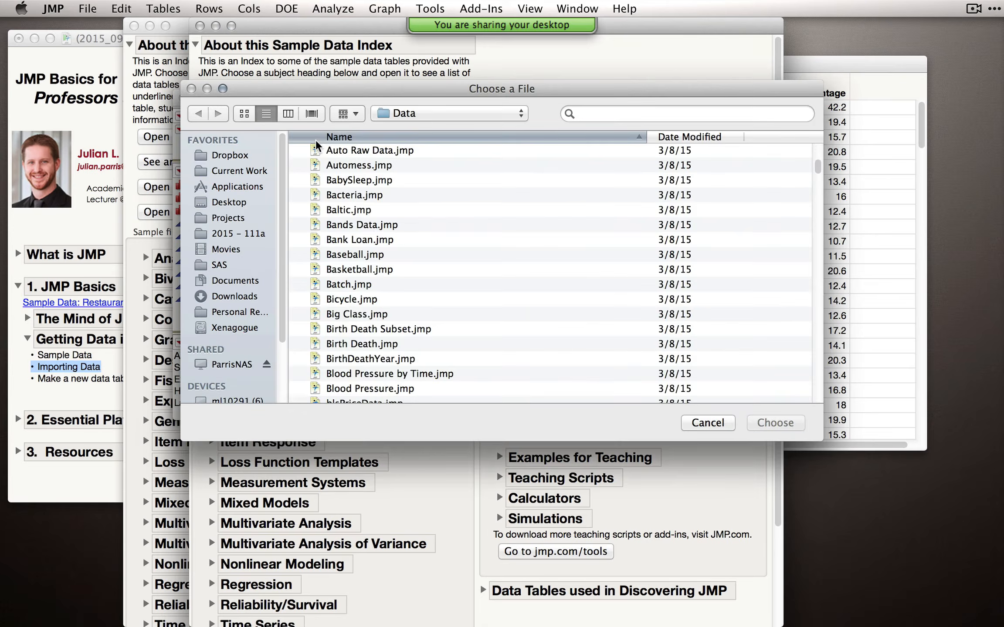
pyautogui.click(428, 116)
pyautogui.click(413, 130)
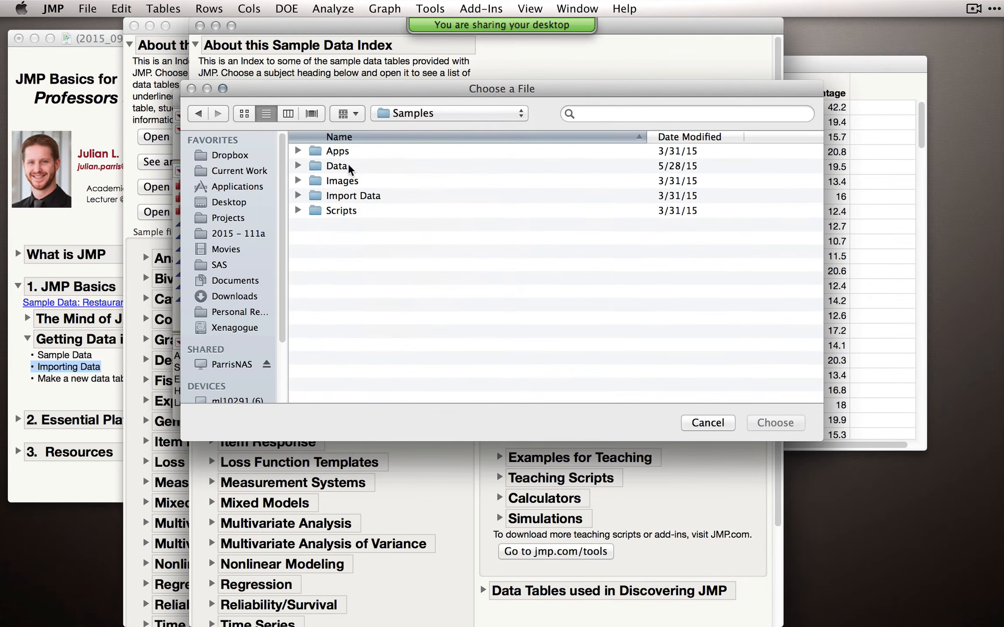
pyautogui.doubleClick(351, 195)
pyautogui.scroll(-3, 390, 251)
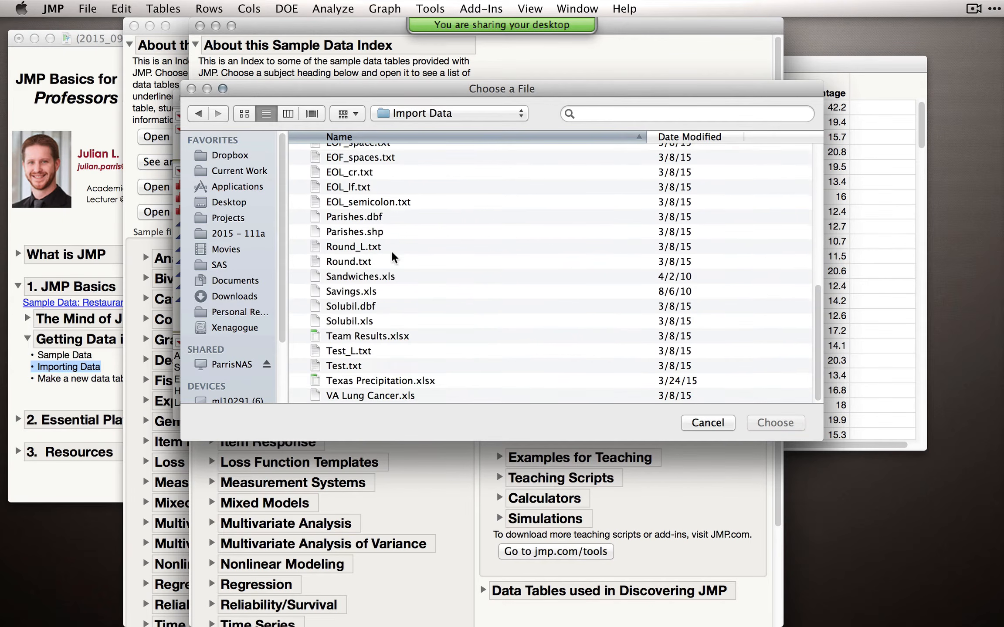
pyautogui.scroll(4, 405, 362)
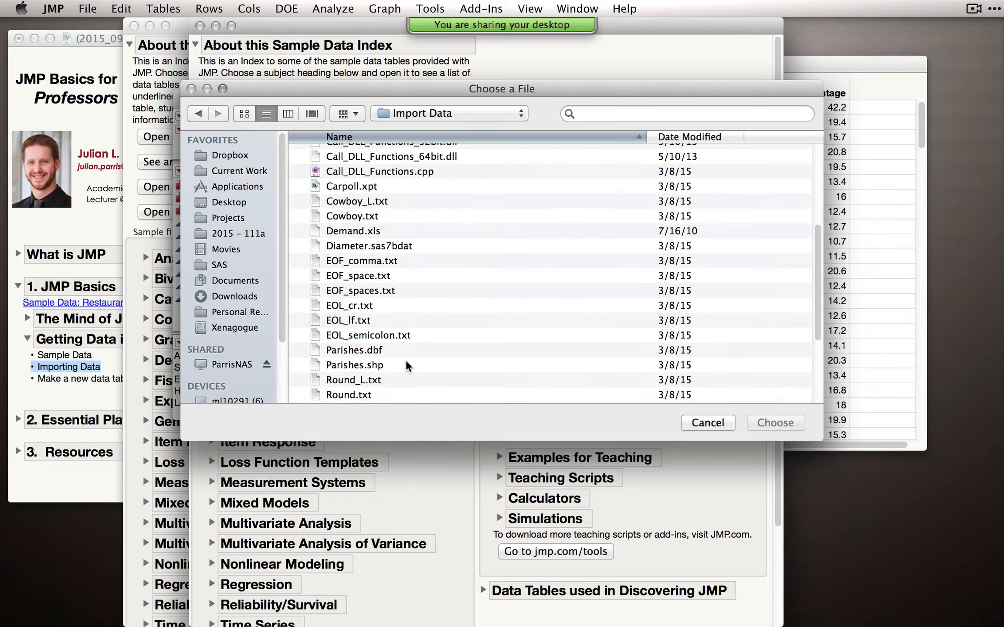
pyautogui.scroll(3, 406, 366)
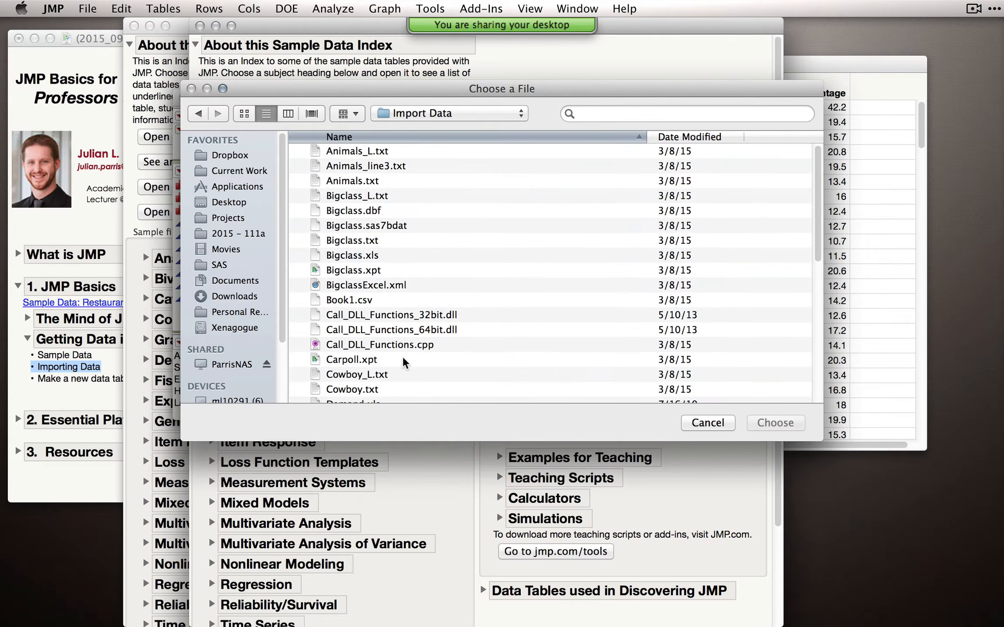
pyautogui.click(703, 422)
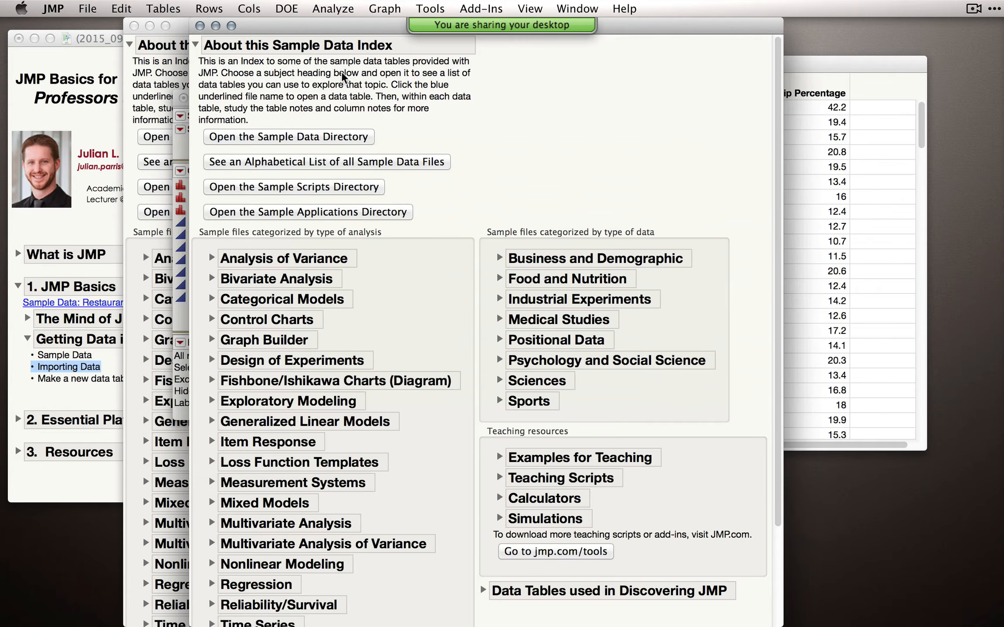
pyautogui.click(199, 27)
# Move and enlarge the Sandwiches_in_Excel table window so more columns and rows fit
pyautogui.moveTo(278, 104); pyautogui.dragTo(360, 153)
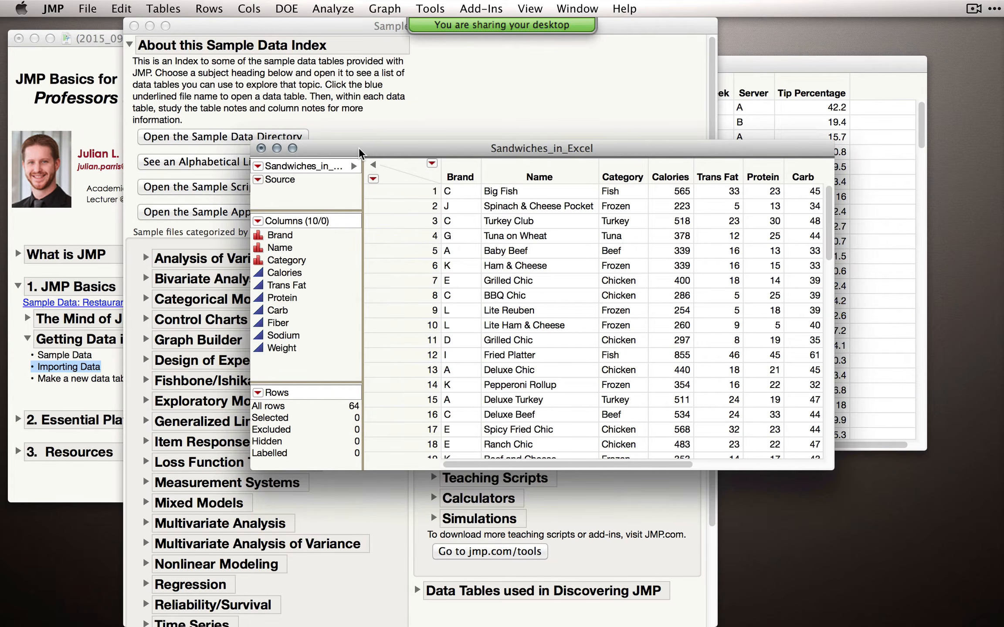
pyautogui.moveTo(360, 153); pyautogui.dragTo(337, 142)
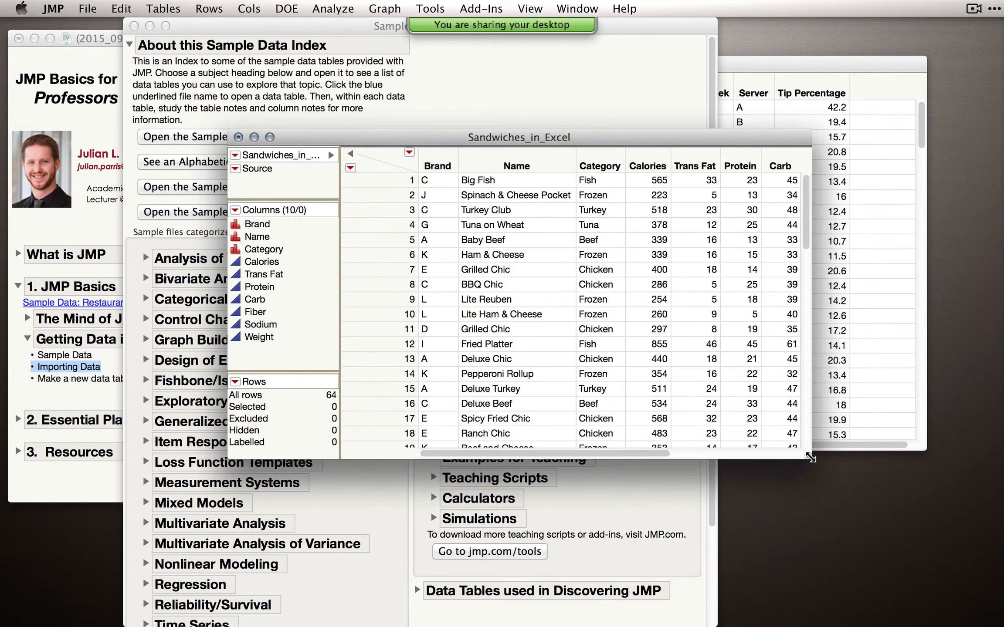
pyautogui.moveTo(809, 457); pyautogui.dragTo(889, 514)
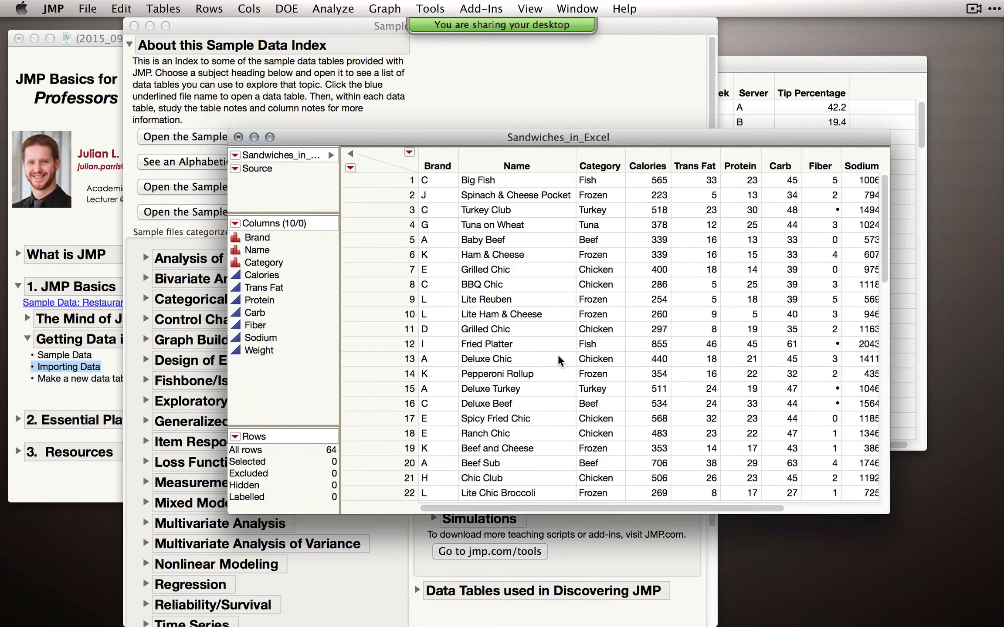
# Look at the Internet Open options for importing data from a URL, and cancel without opening anything
pyautogui.click(85, 10)
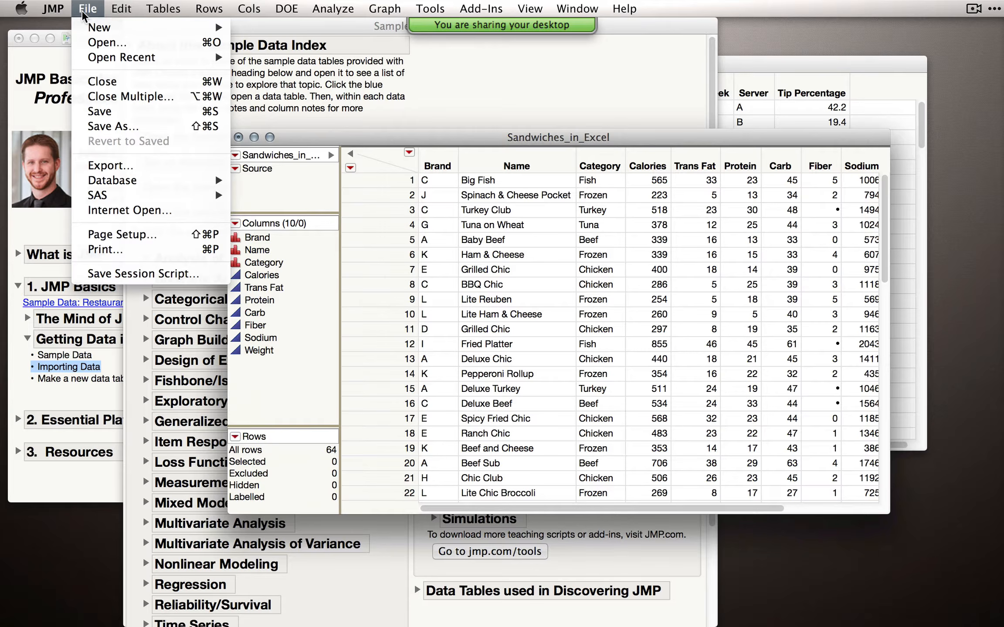
pyautogui.click(137, 212)
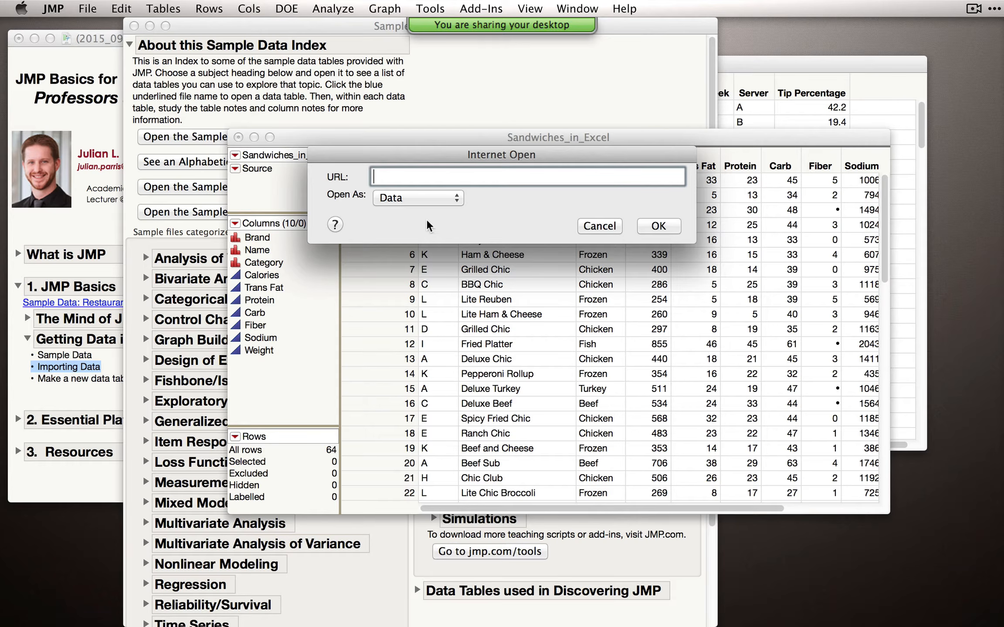
pyautogui.click(600, 225)
# Close the Sandwiches_in_Excel table without saving, and close the sample data index
pyautogui.click(239, 137)
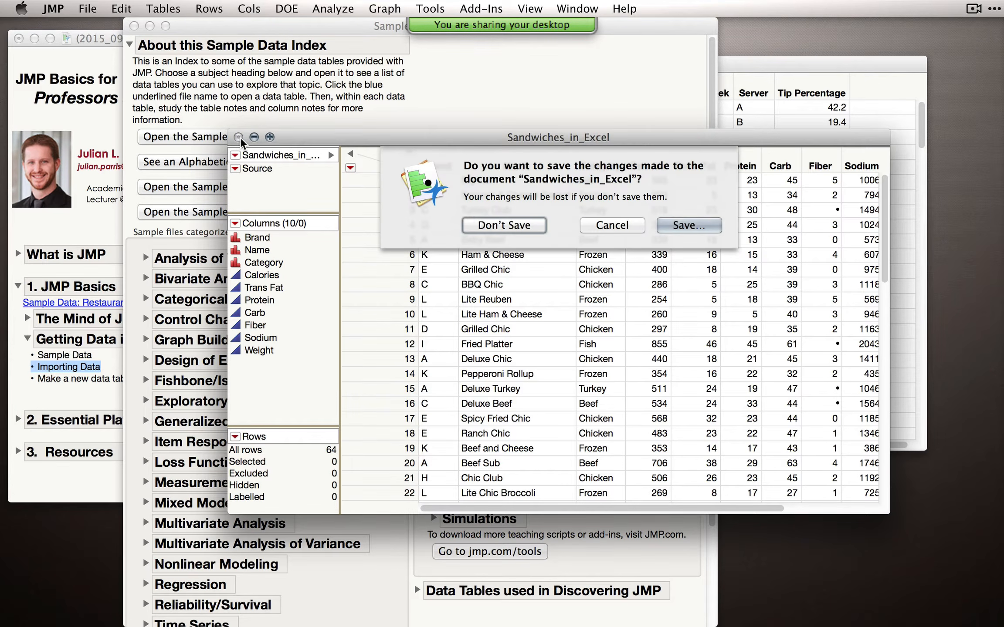
pyautogui.click(505, 225)
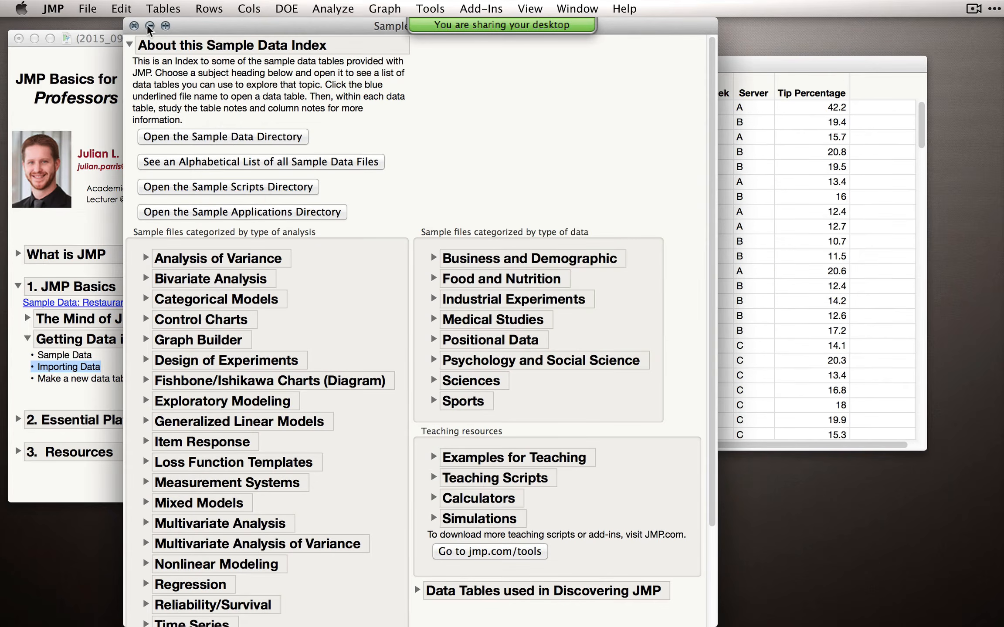
pyautogui.click(134, 26)
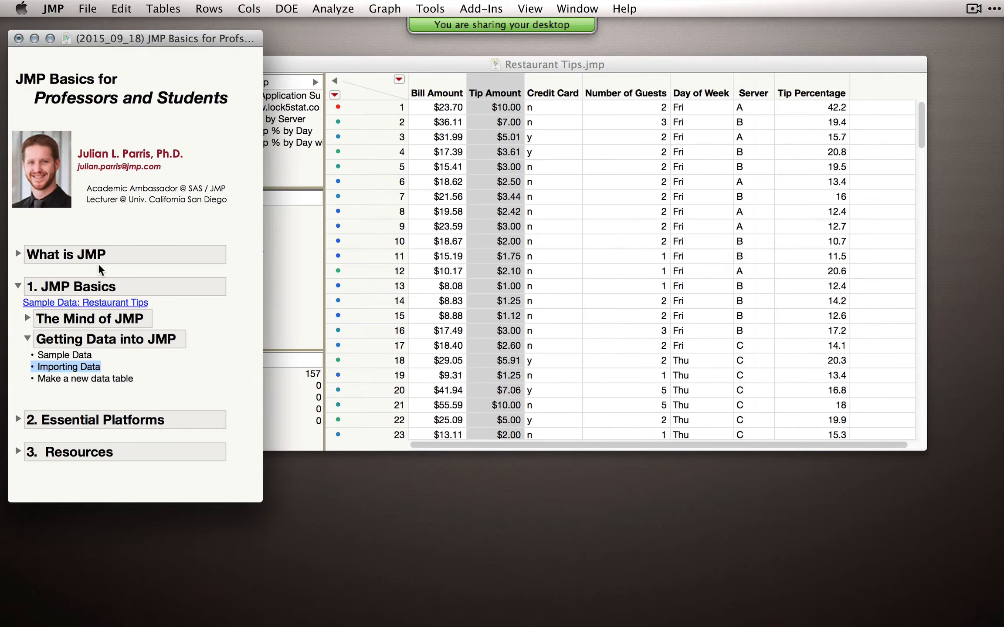
# Highlight "Make a new data table" in the journal, create a new data table and place it beside the journal
pyautogui.click(90, 379)
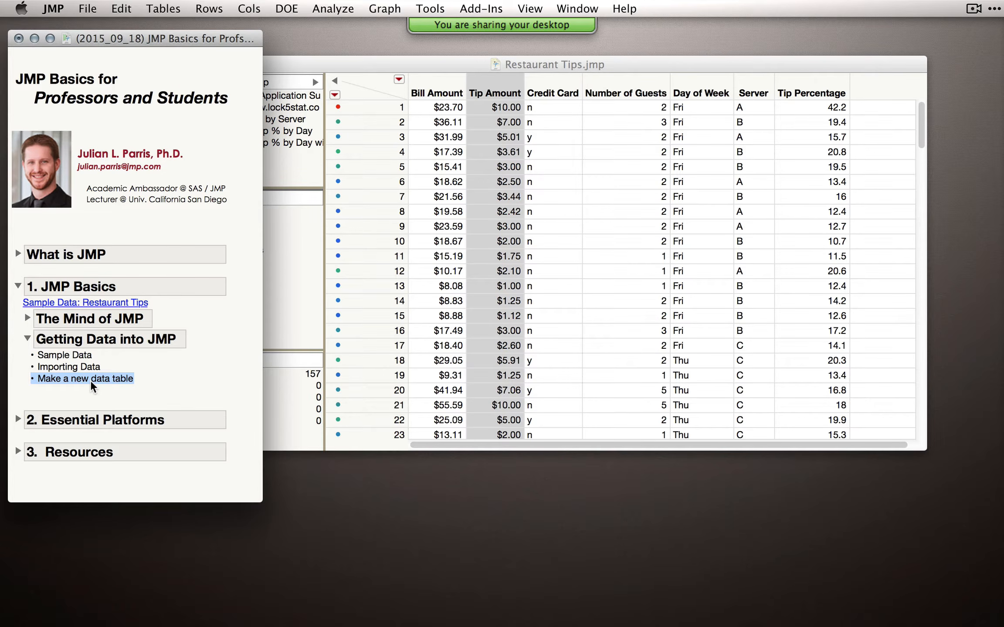
pyautogui.click(93, 9)
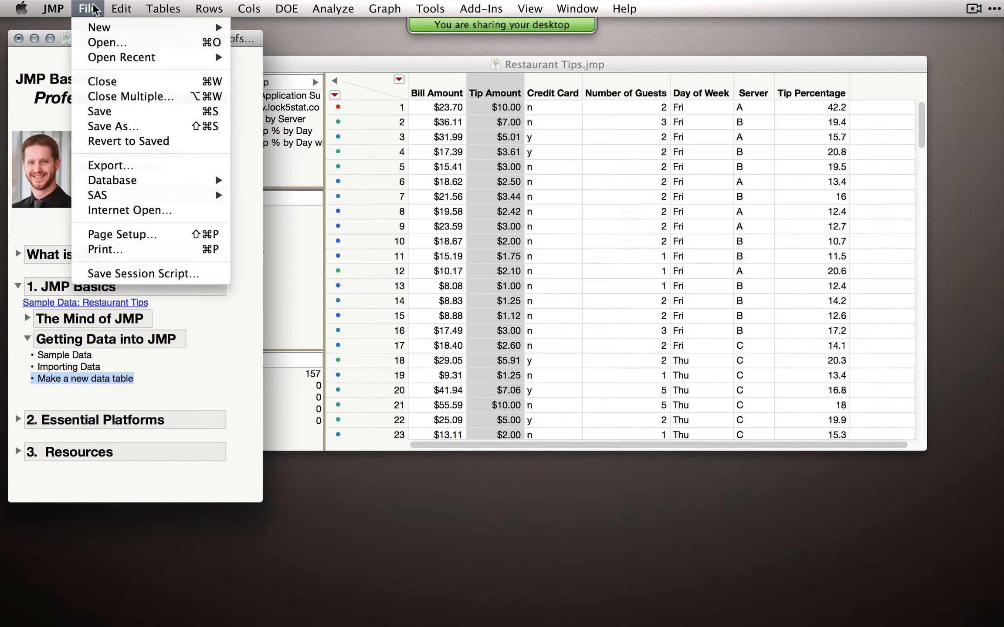
pyautogui.moveTo(114, 28)
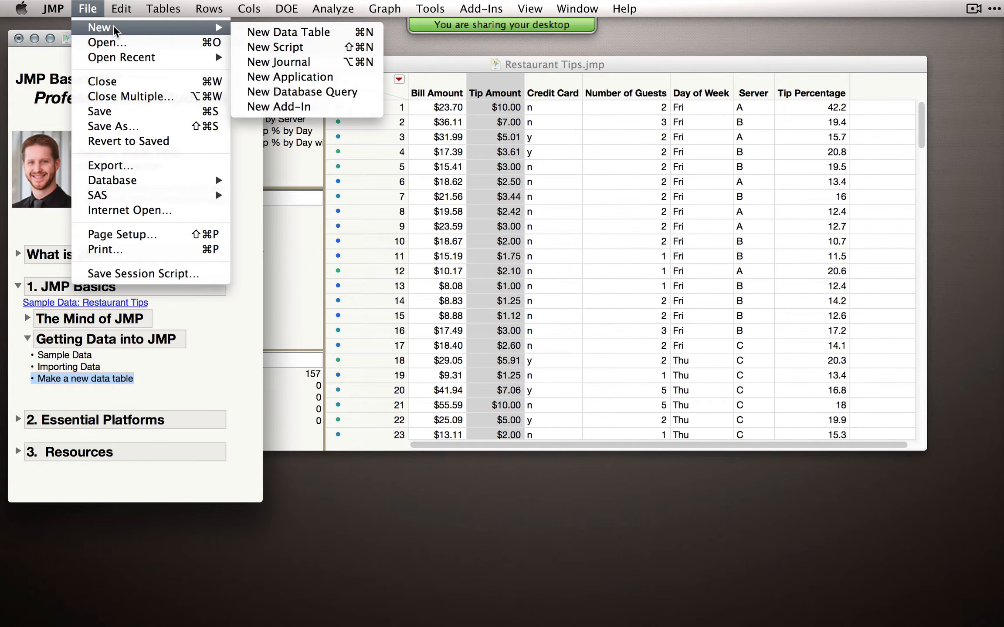
pyautogui.click(266, 34)
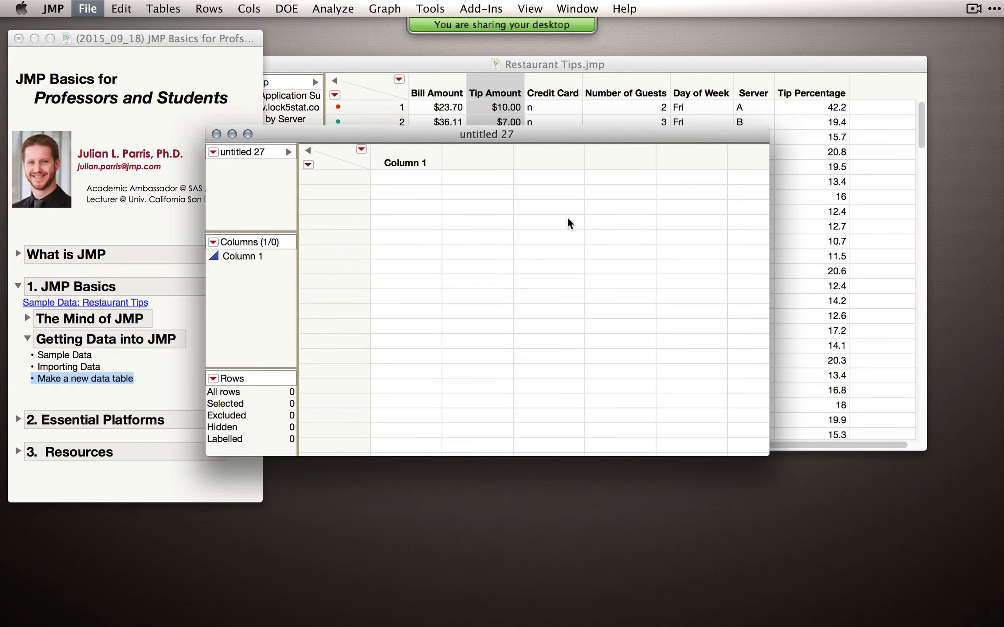
pyautogui.moveTo(503, 132); pyautogui.dragTo(555, 135)
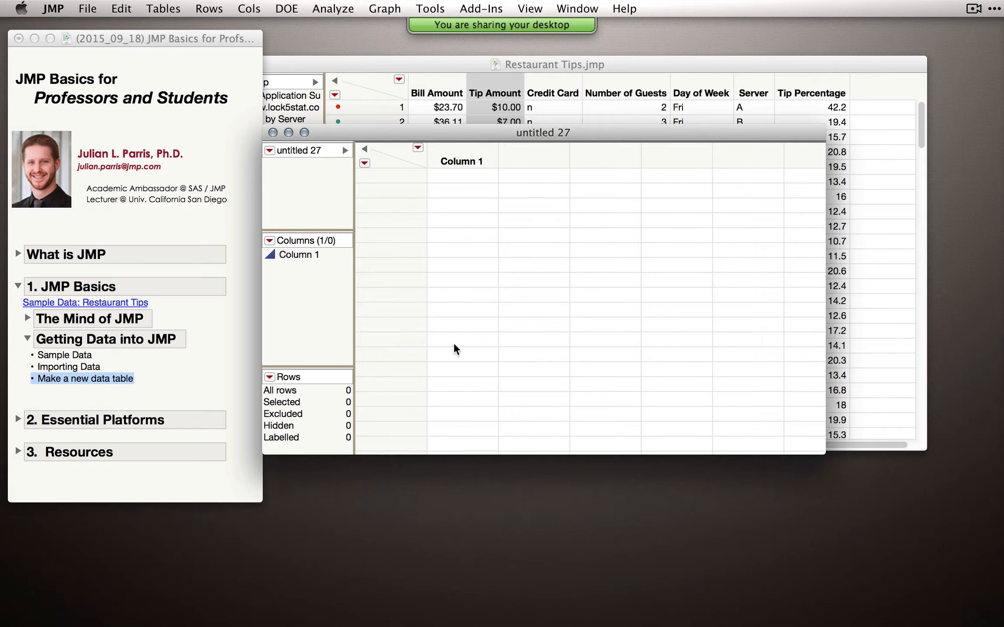
# Enter 25 as the first value of Column 1 in the new table
pyautogui.click(485, 175)
pyautogui.write('25')
pyautogui.press('Return')
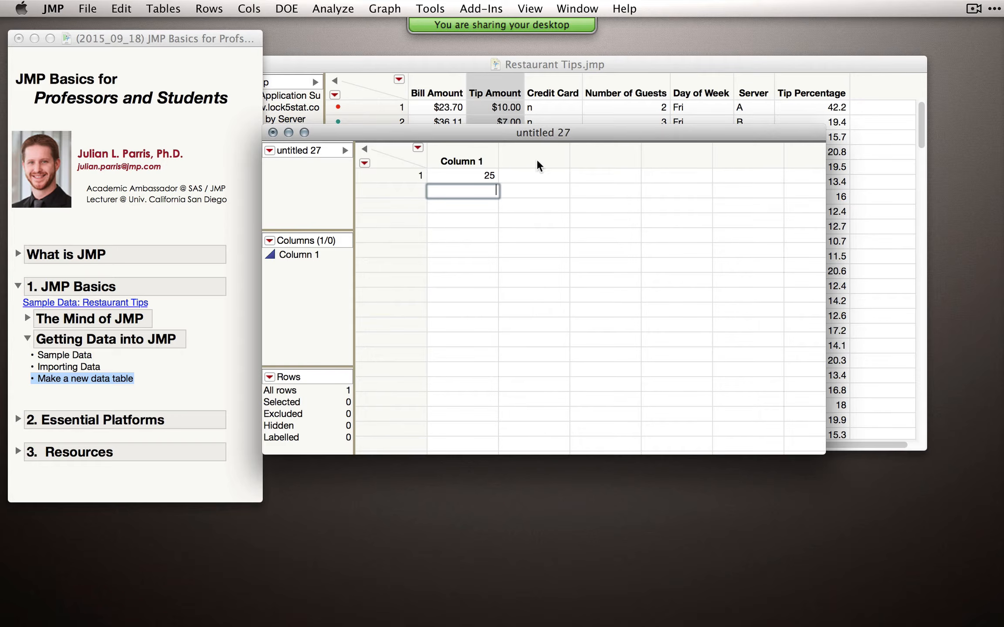
# Add four empty columns, Column 2 to Column 5, to the new table
pyautogui.click(240, 9)
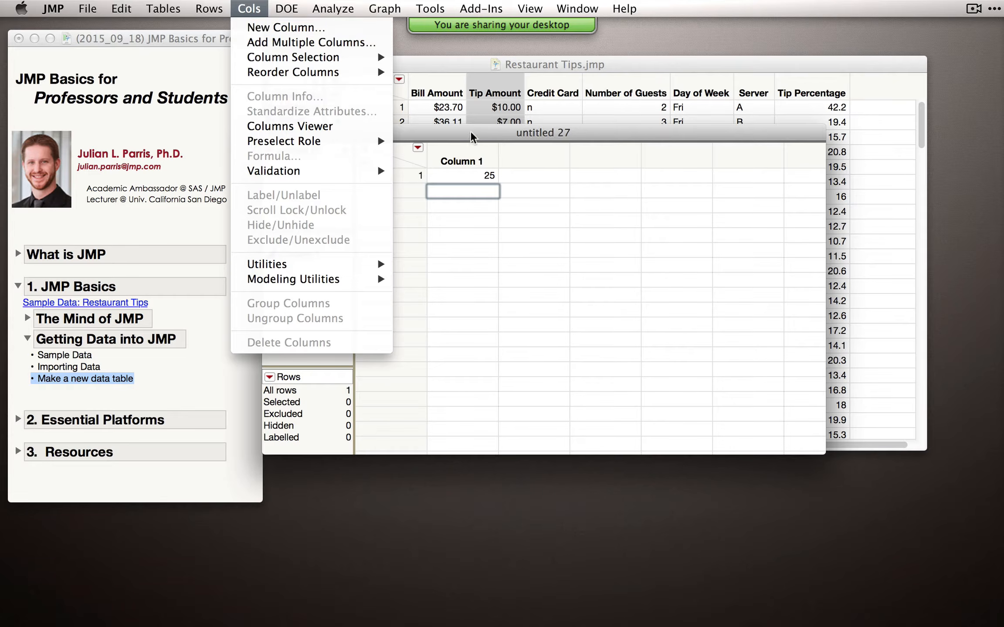
pyautogui.click(513, 150)
pyautogui.doubleClick(528, 156)
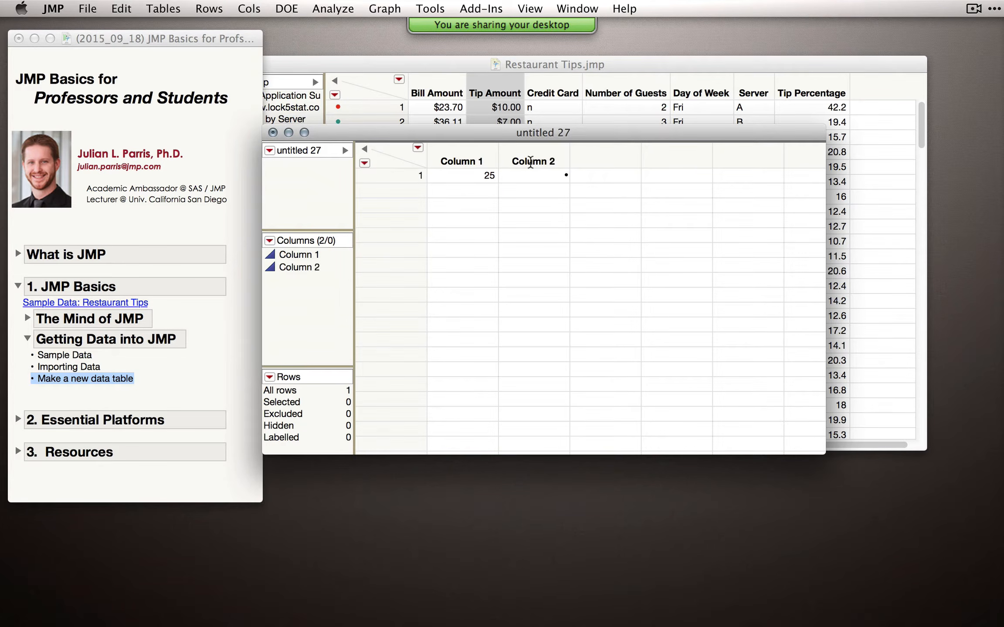
pyautogui.doubleClick(596, 157)
pyautogui.doubleClick(755, 158)
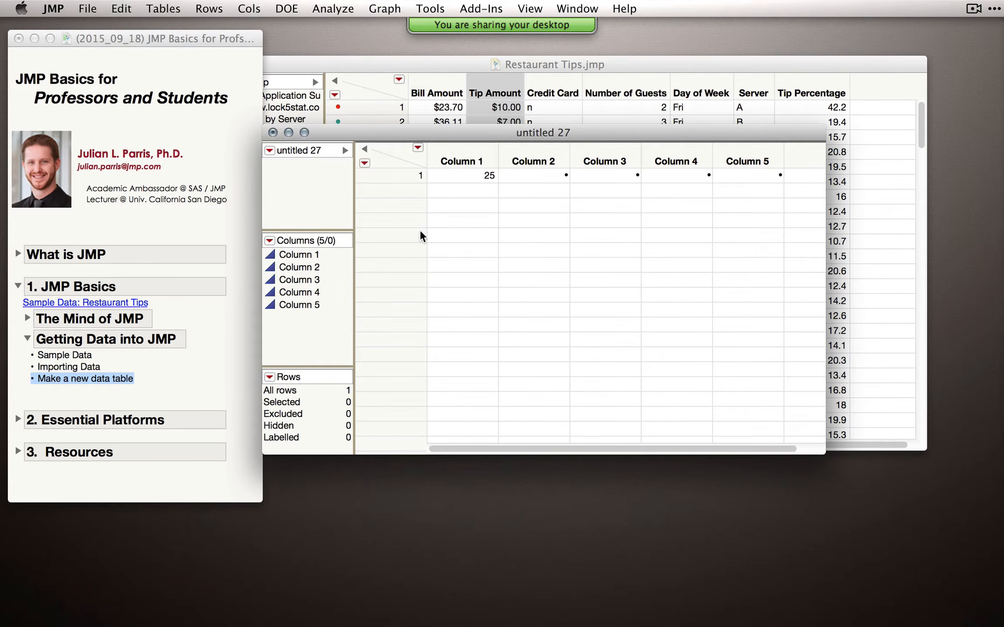
# Look at the saving options for the new table, and close it without saving
pyautogui.click(92, 9)
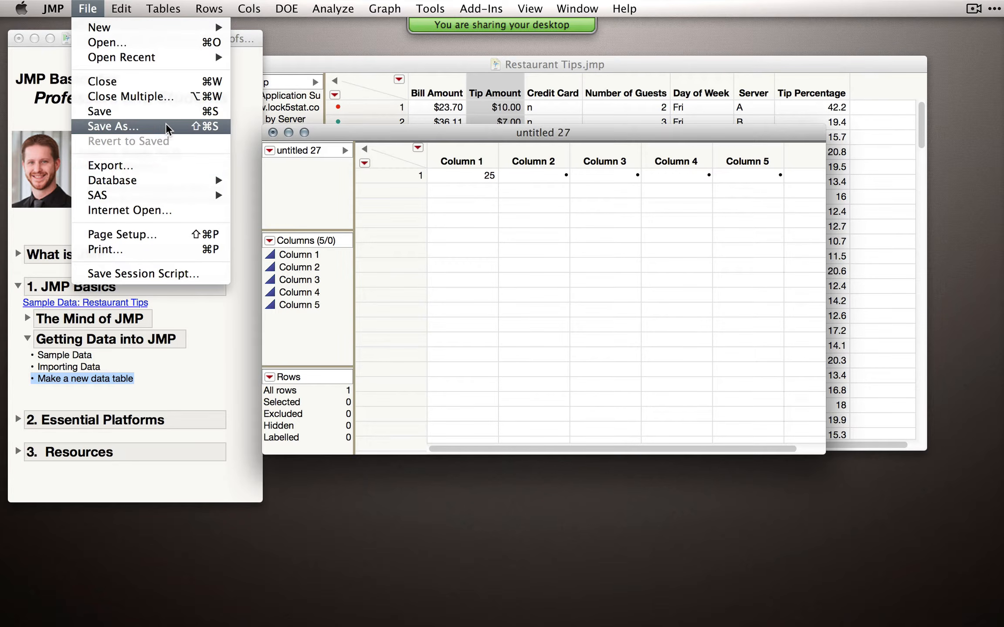
pyautogui.click(479, 241)
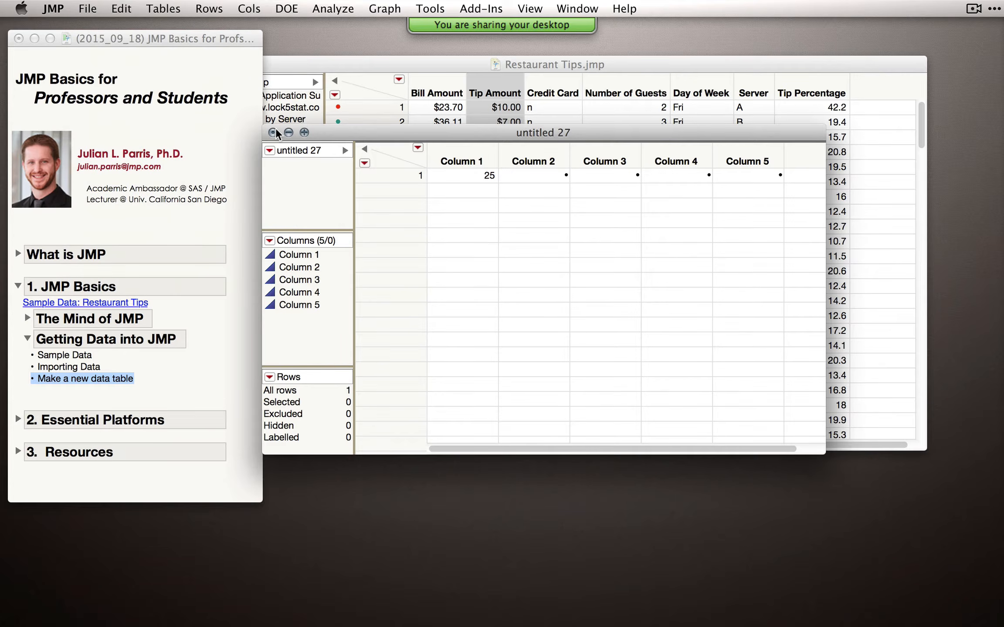
pyautogui.click(273, 133)
pyautogui.click(489, 220)
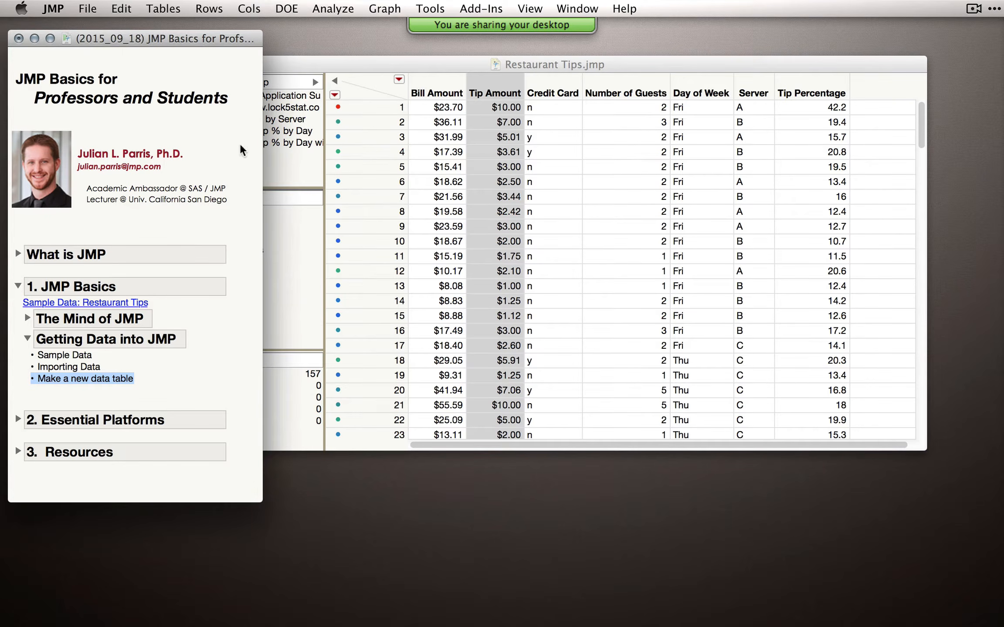
# Collapse the "1. JMP Basics" section of the journal and expand "2. Essential Platforms"
pyautogui.click(27, 339)
pyautogui.click(18, 288)
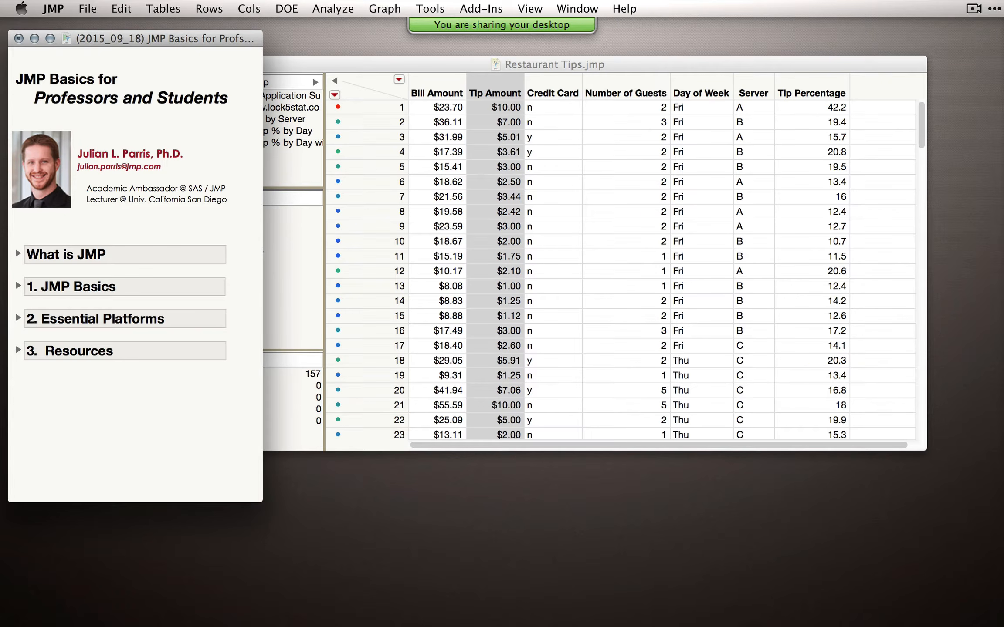
pyautogui.press('super+Tab')
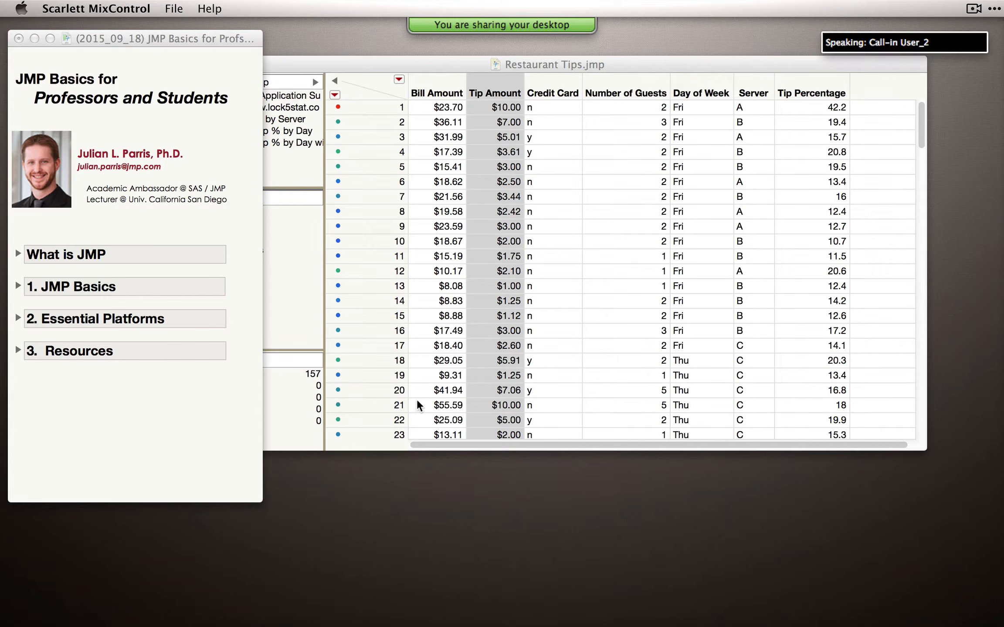
pyautogui.moveTo(106, 33); pyautogui.dragTo(98, 20)
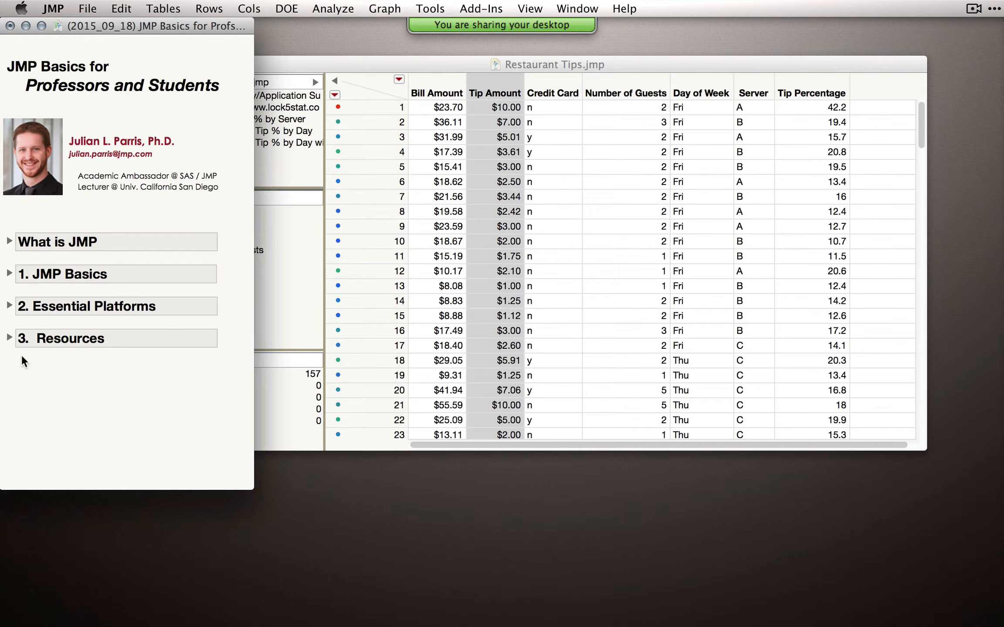
pyautogui.click(10, 315)
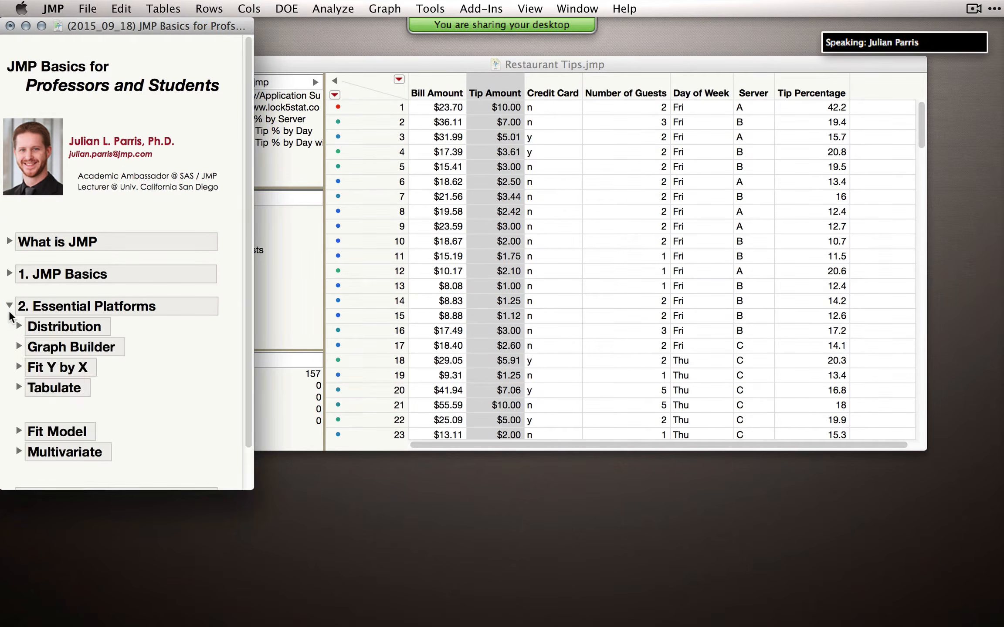
# Arrange the Restaurant Tips table beside the journal so both are fully visible, and clear its column selection
pyautogui.click(375, 65)
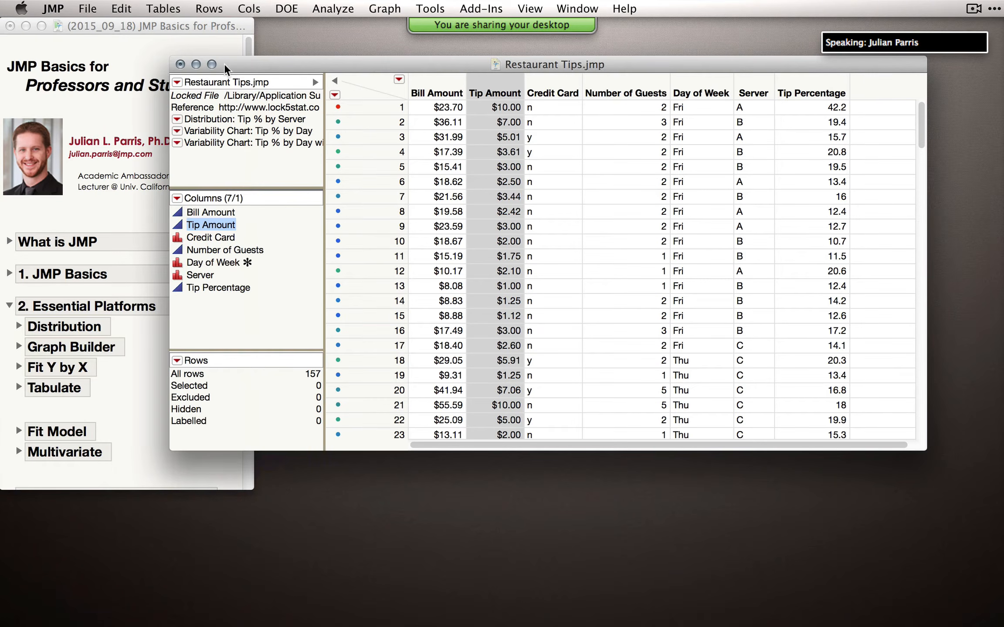
pyautogui.moveTo(168, 60); pyautogui.dragTo(230, 101)
pyautogui.moveTo(330, 110); pyautogui.dragTo(362, 78)
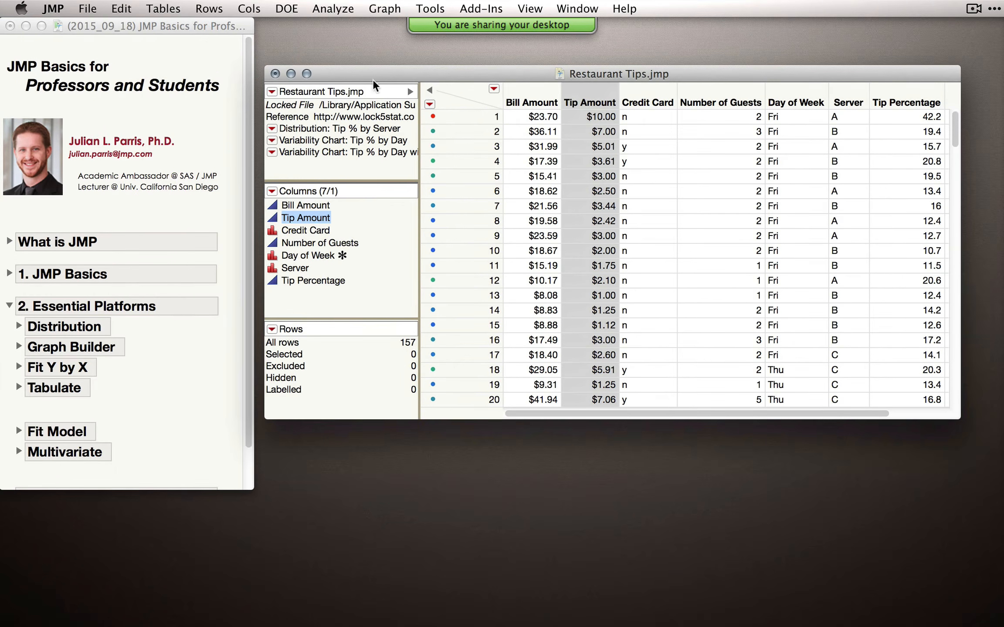
pyautogui.click(455, 89)
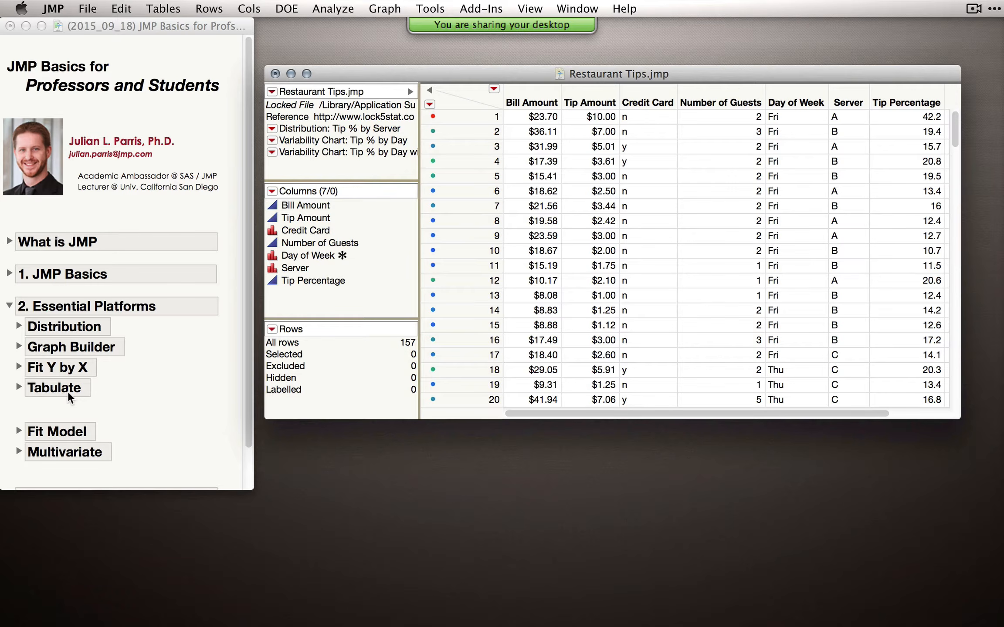
pyautogui.scroll(-3, 77, 368)
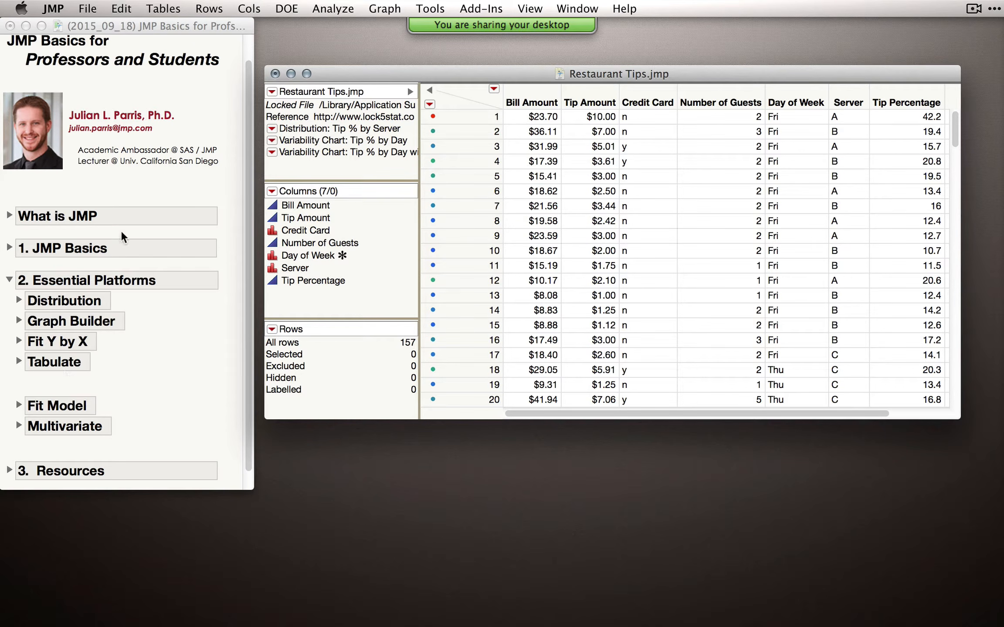
# Look over the available analysis platforms, and expand the Distribution section under "2. Essential Platforms" in the journal
pyautogui.click(332, 10)
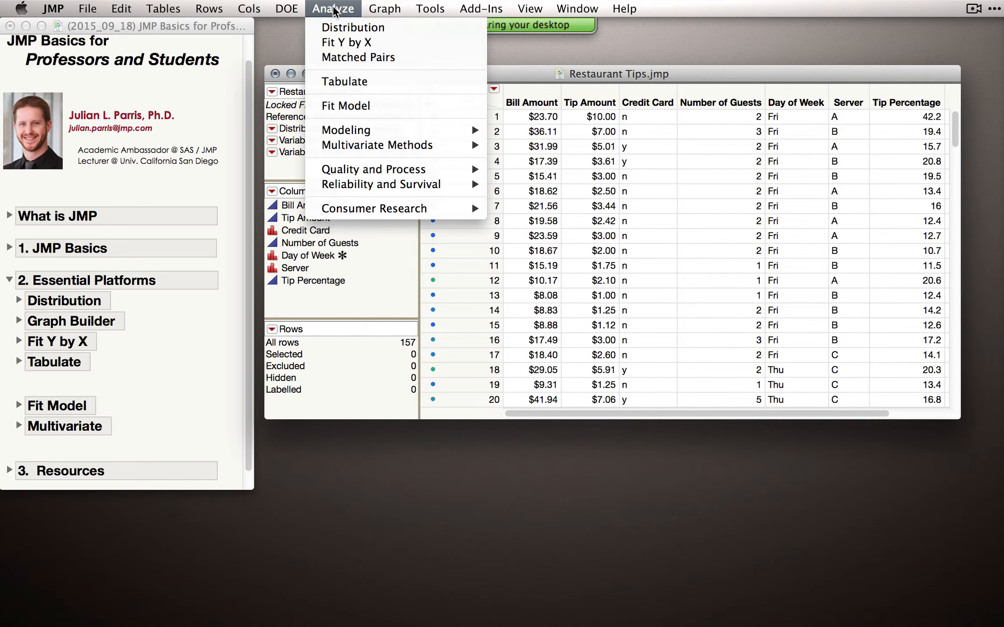
pyautogui.moveTo(354, 130)
pyautogui.click(147, 312)
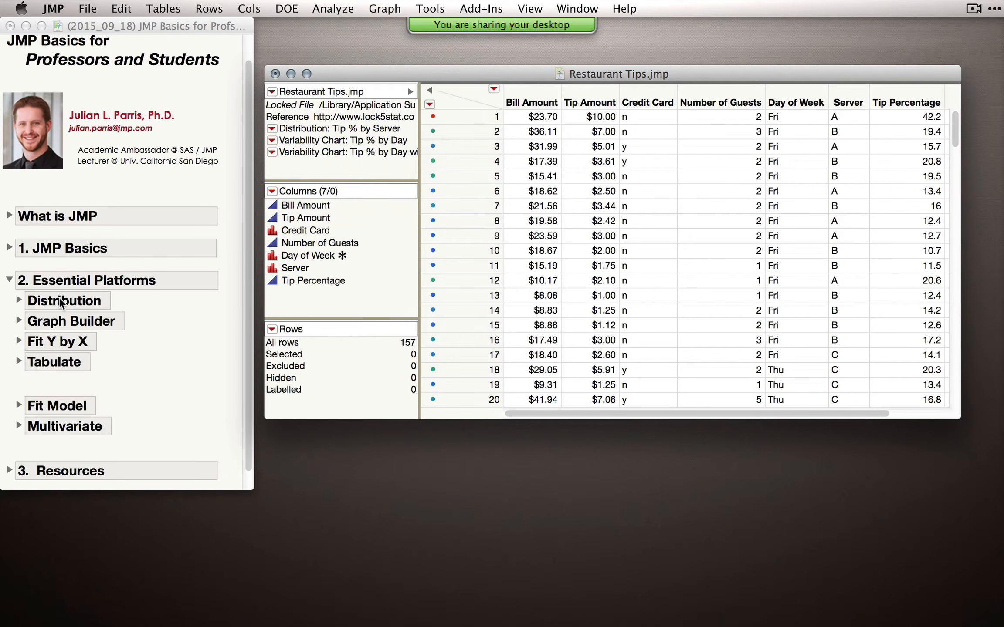
pyautogui.click(18, 301)
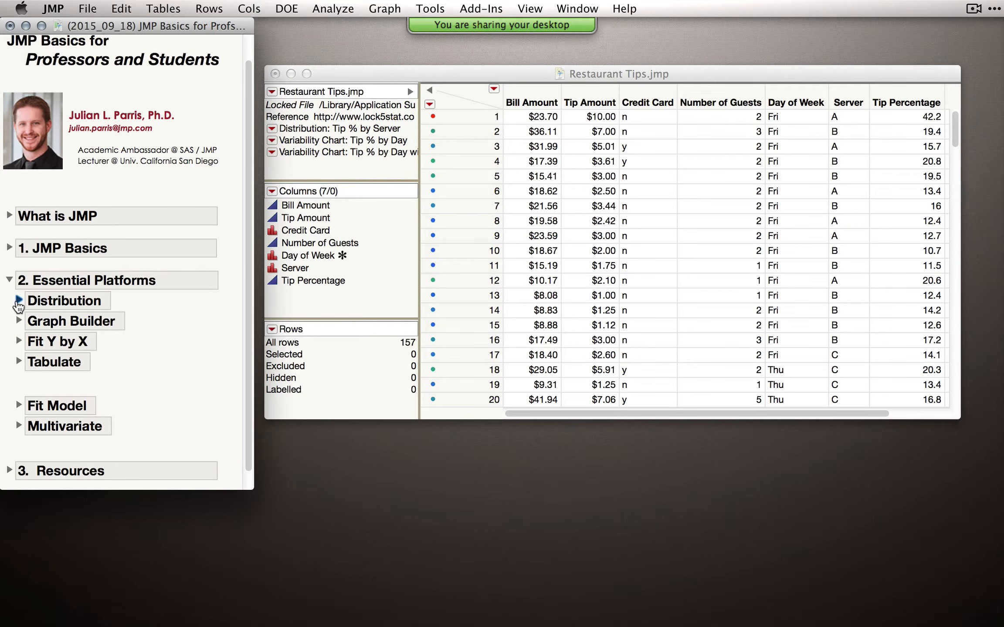
pyautogui.click(18, 300)
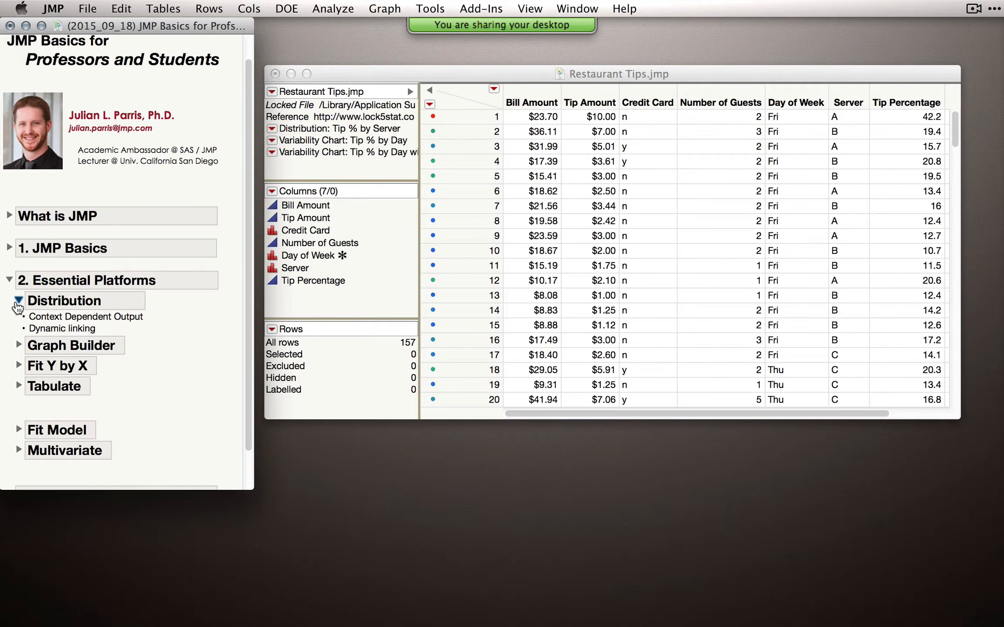
# Run a Distribution analysis of Restaurant Tips with Bill Amount, Tip Amount, Credit Card, Number of Guests, Day of Week and Server as Y columns
pyautogui.click(375, 73)
pyautogui.click(342, 6)
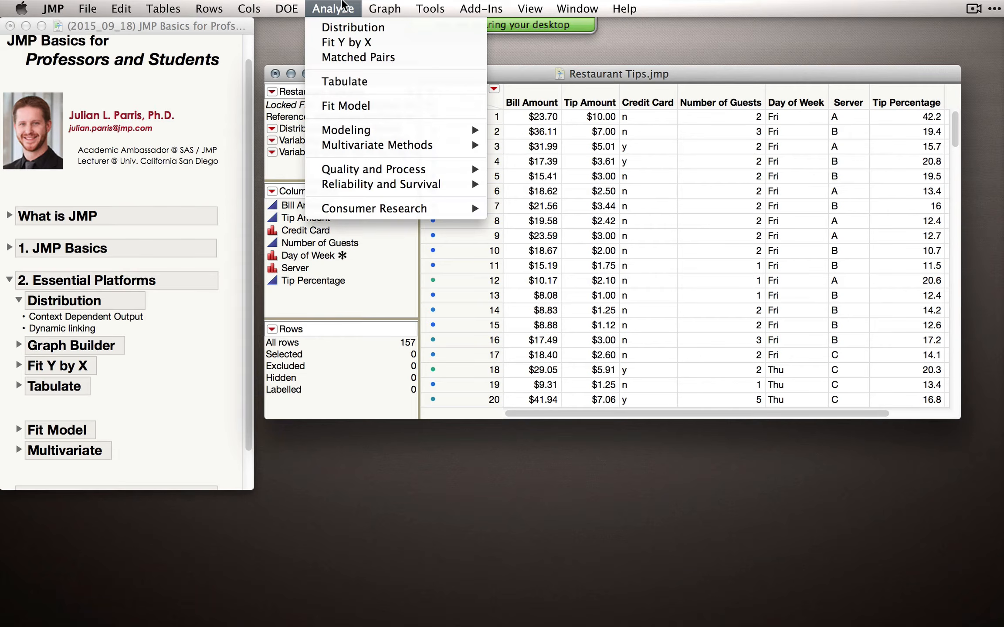
pyautogui.click(353, 27)
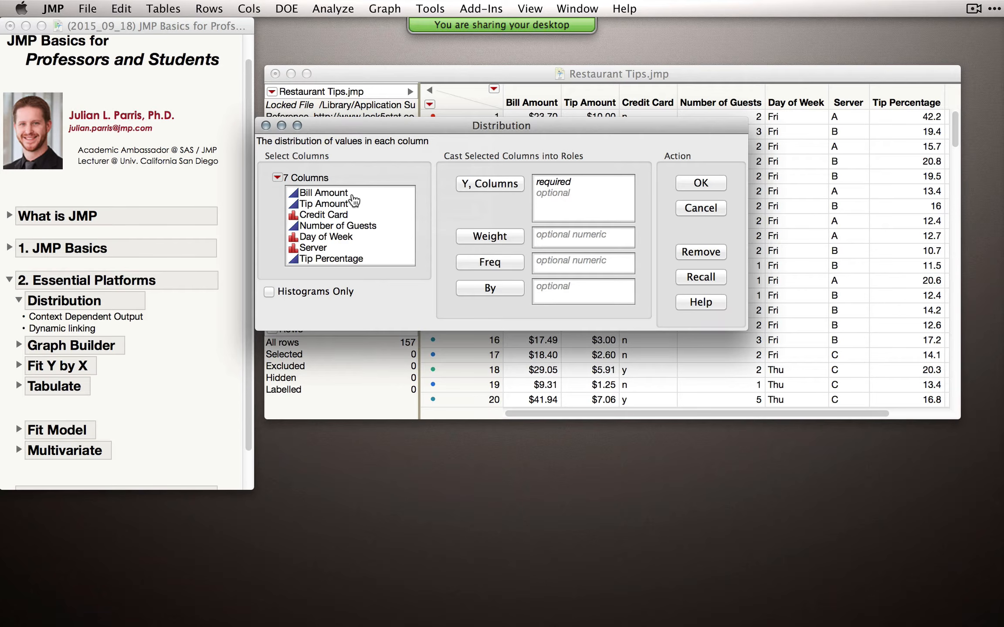
pyautogui.moveTo(353, 196); pyautogui.dragTo(356, 249)
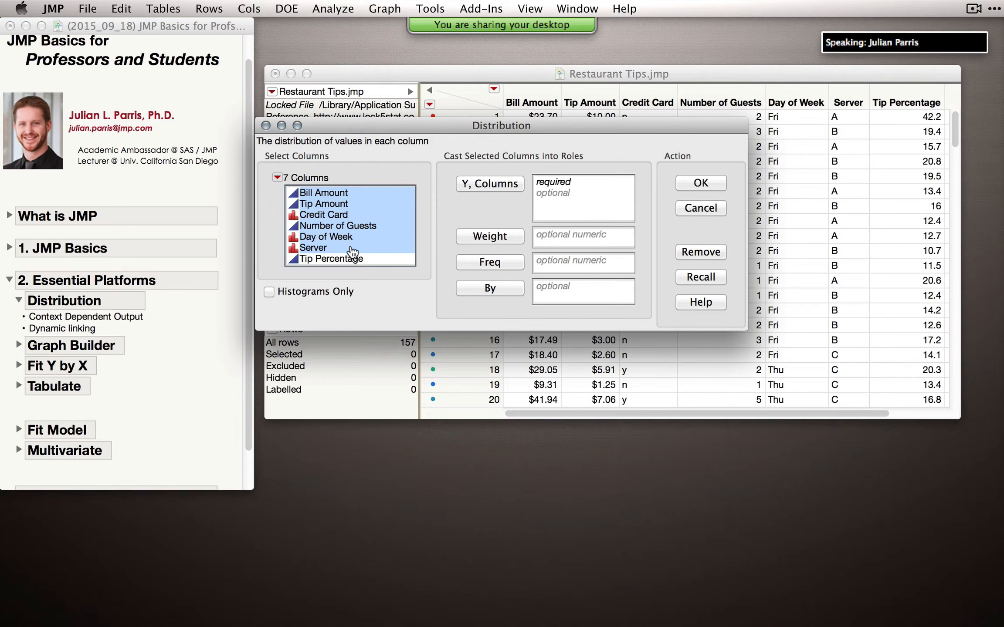
pyautogui.click(497, 190)
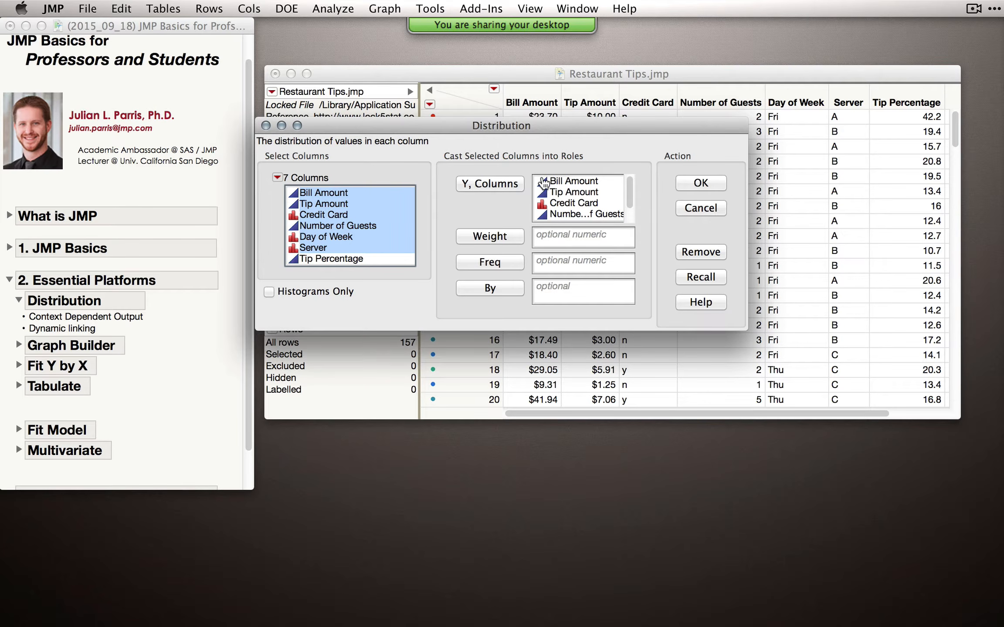
pyautogui.click(701, 185)
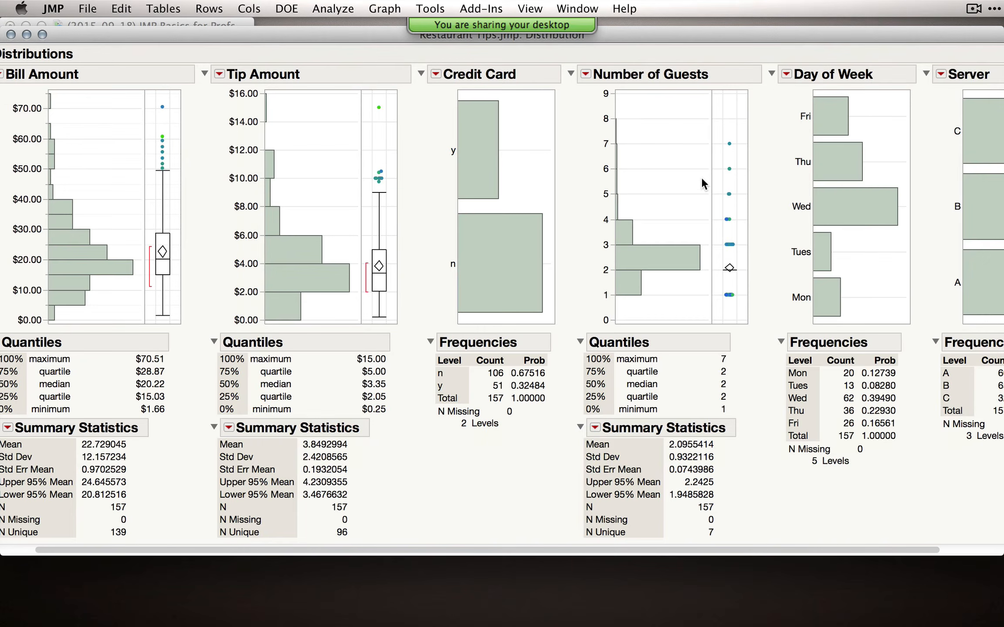
# Reposition the Distribution report and select the "y" bar in the Credit Card histogram to highlight its rows across all distributions
pyautogui.moveTo(223, 33); pyautogui.dragTo(226, 23)
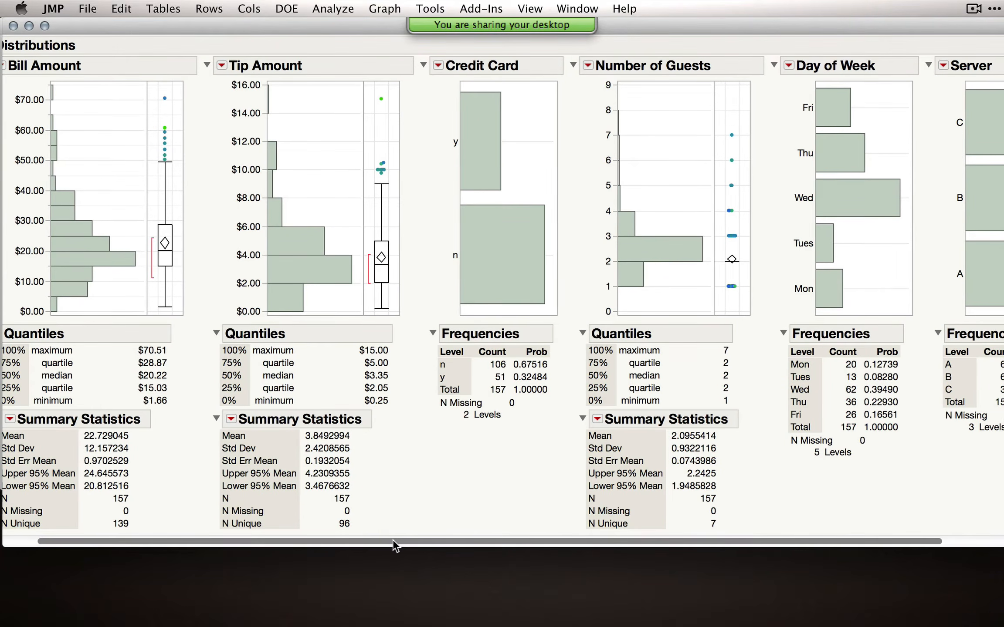
pyautogui.moveTo(393, 540); pyautogui.dragTo(352, 537)
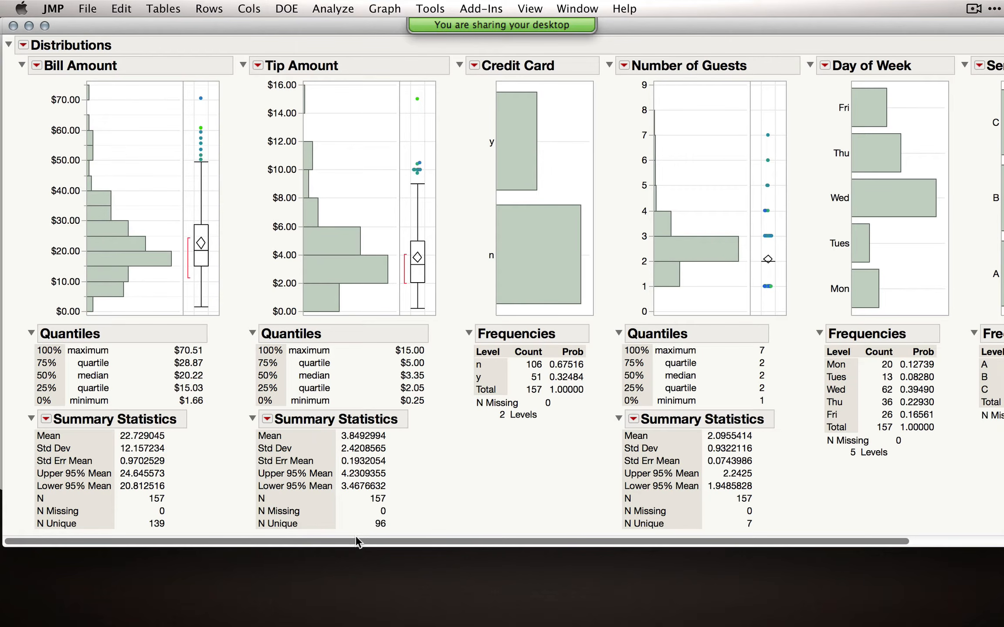
pyautogui.moveTo(357, 537); pyautogui.dragTo(195, 509)
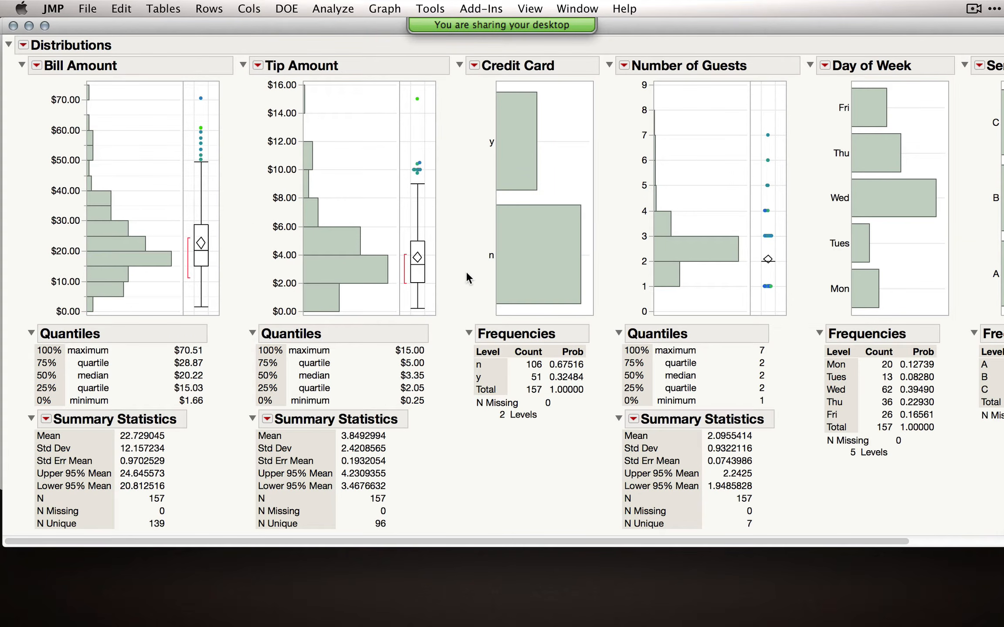
pyautogui.click(515, 144)
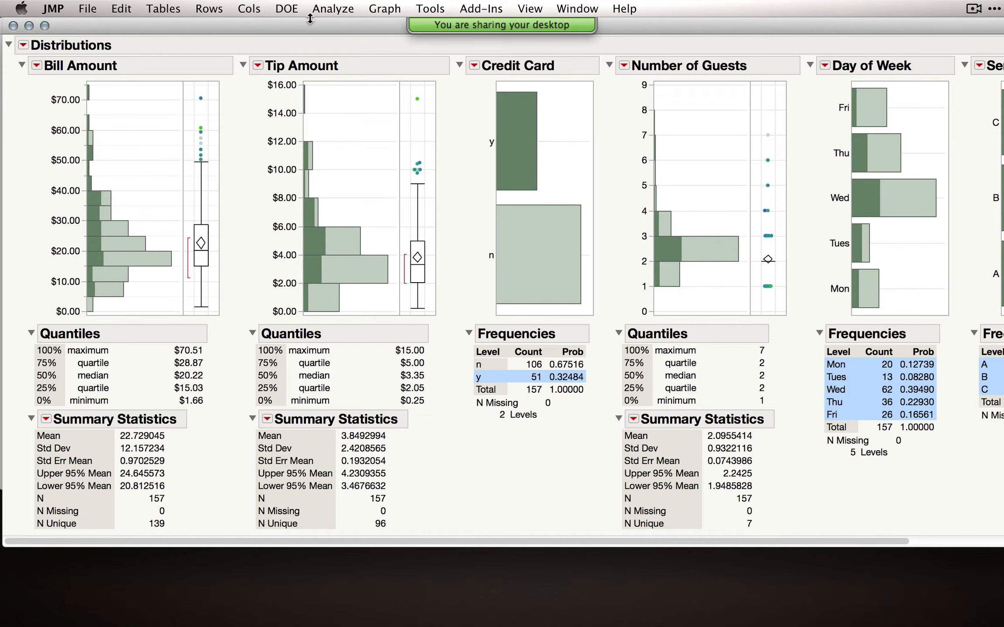
# View the selected rows in the Restaurant Tips data table, return to the distribution report and clear the selection
pyautogui.moveTo(312, 26); pyautogui.dragTo(335, 267)
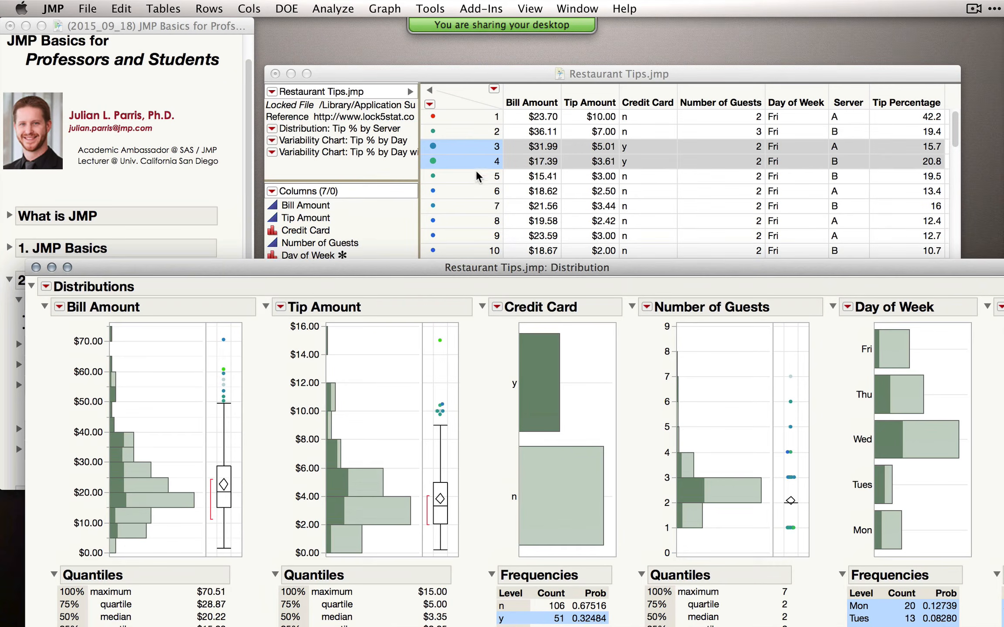
pyautogui.click(467, 76)
pyautogui.moveTo(467, 77); pyautogui.dragTo(442, 54)
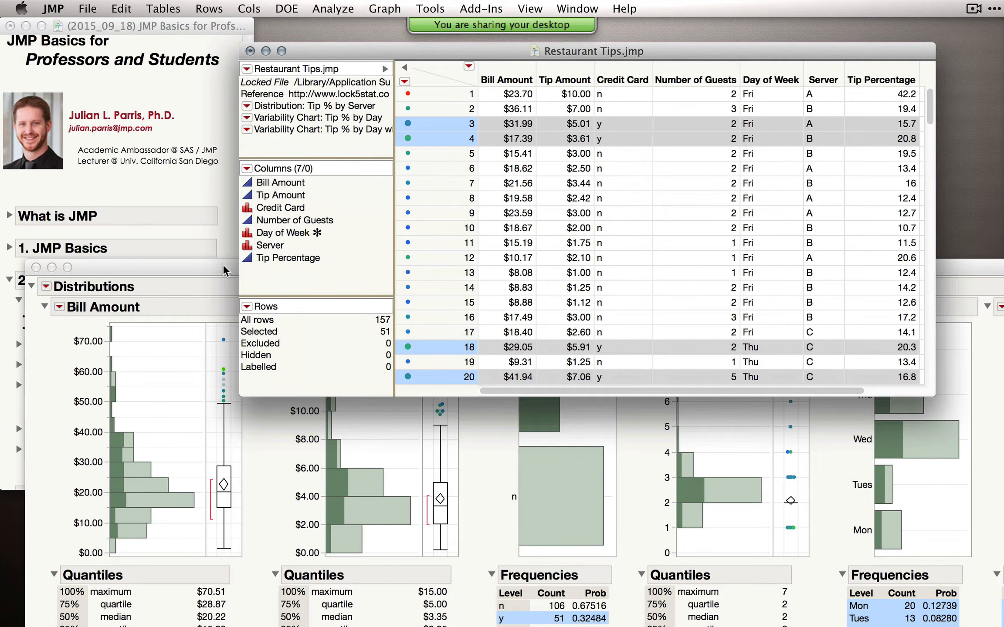
pyautogui.moveTo(222, 264); pyautogui.dragTo(210, 42)
pyautogui.click(338, 133)
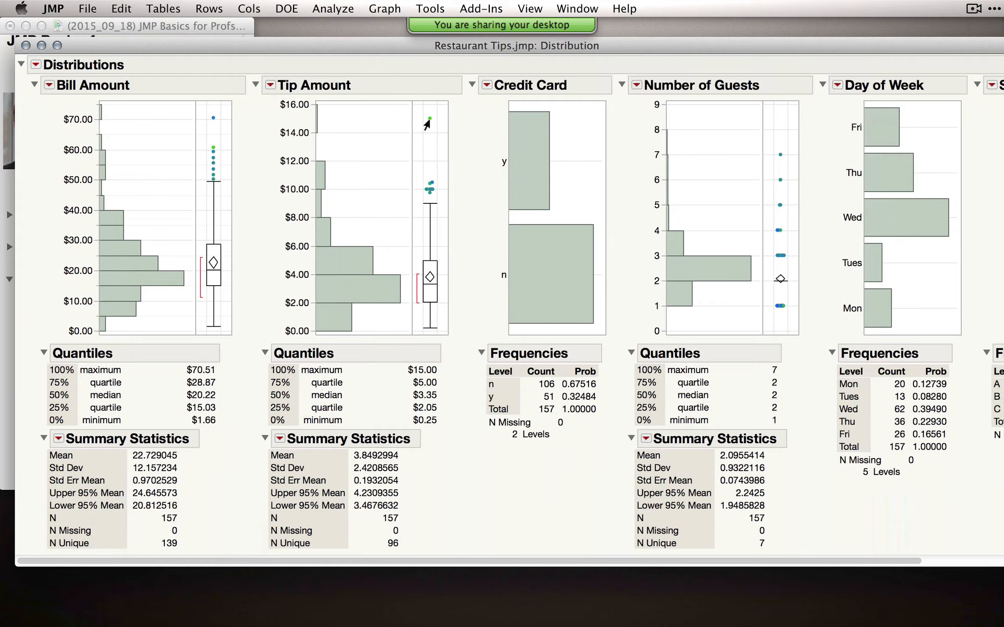
# Select the highest outlier in the Tip Amount box plot and locate its row in the Restaurant Tips data table
pyautogui.moveTo(429, 122)
pyautogui.click(428, 118)
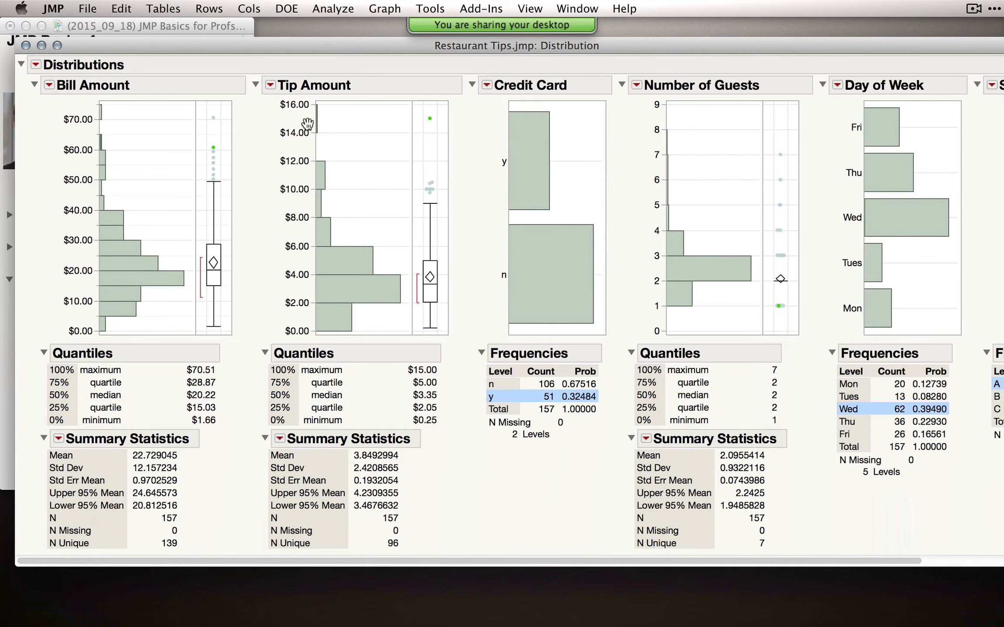
pyautogui.moveTo(380, 45); pyautogui.dragTo(398, 191)
pyautogui.click(421, 50)
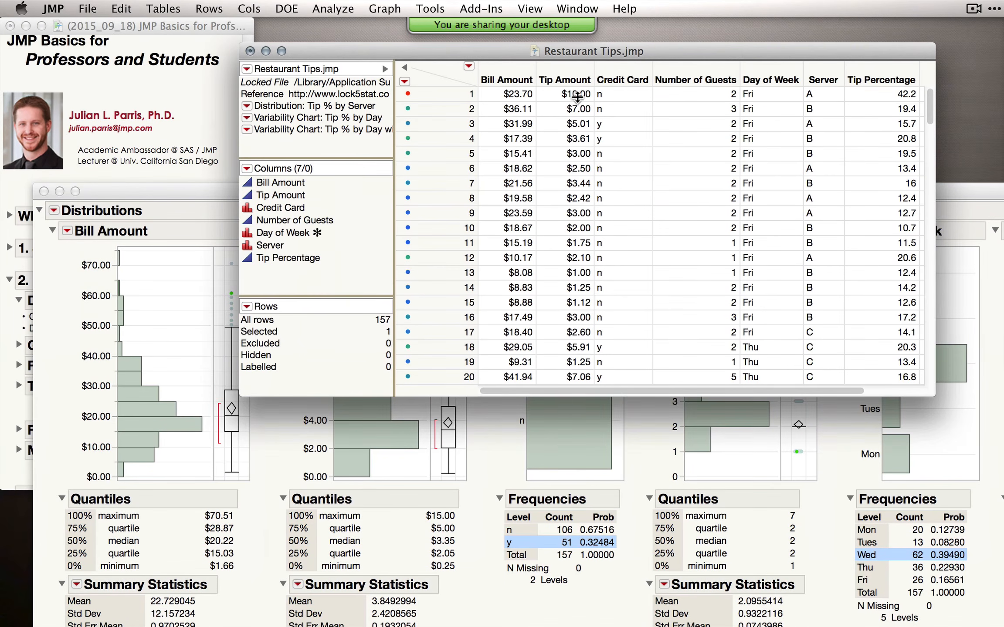
pyautogui.moveTo(932, 111); pyautogui.dragTo(917, 213)
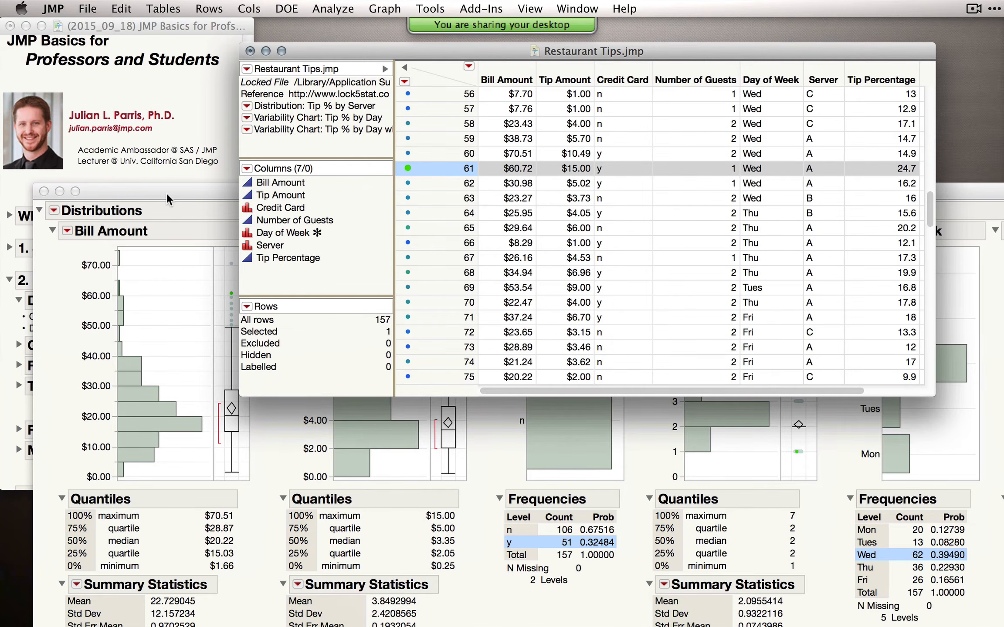
# Bring the distribution report back to the front and deselect all highlighted data
pyautogui.moveTo(166, 193); pyautogui.dragTo(128, 29)
pyautogui.click(366, 177)
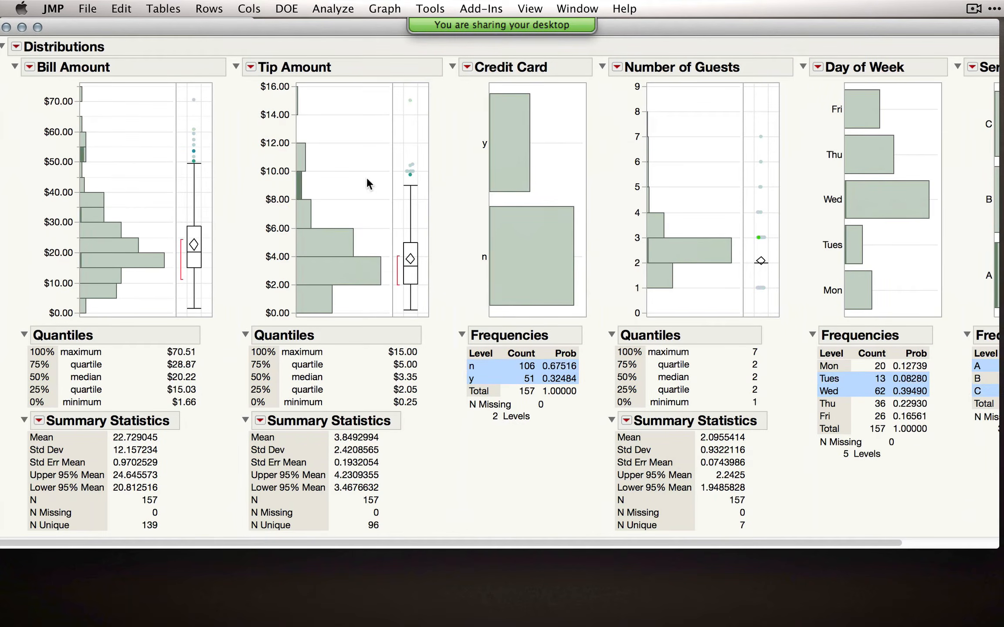
pyautogui.click(404, 134)
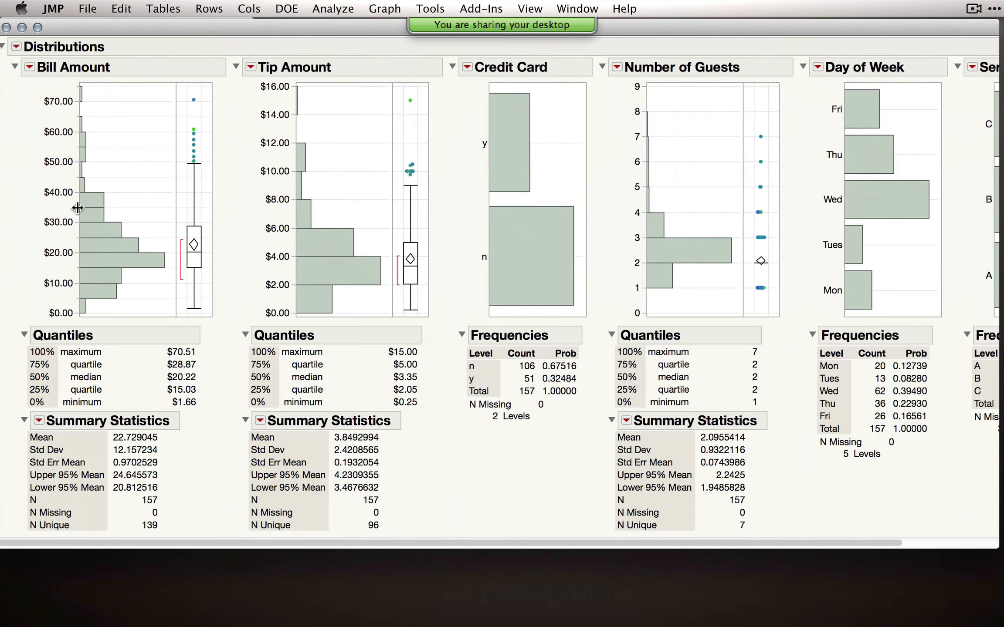
# Apply the Stack layout to the Distributions report and reposition its window beside the other open windows
pyautogui.click(16, 47)
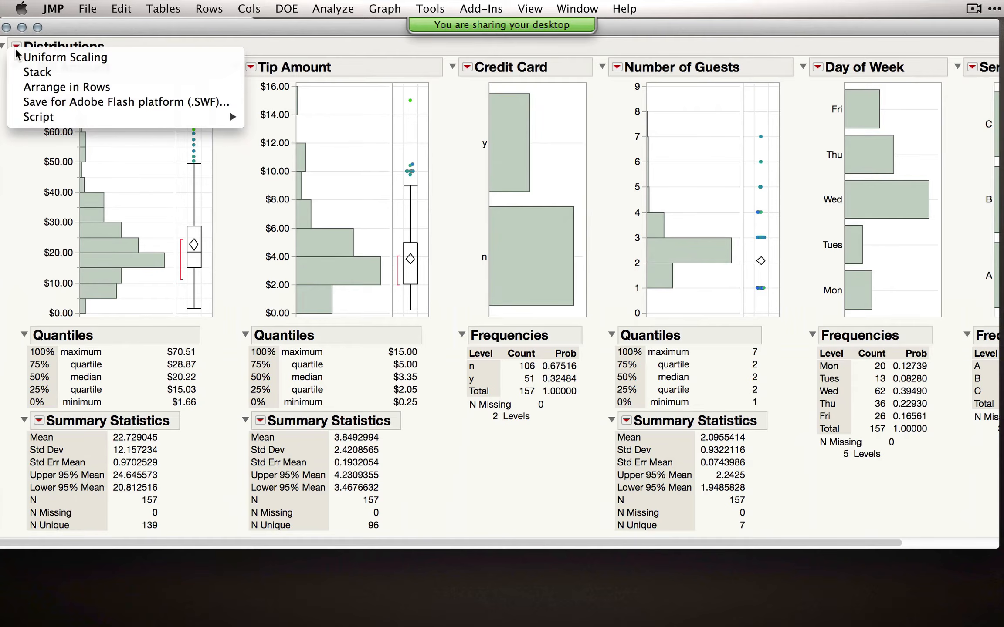
pyautogui.click(97, 75)
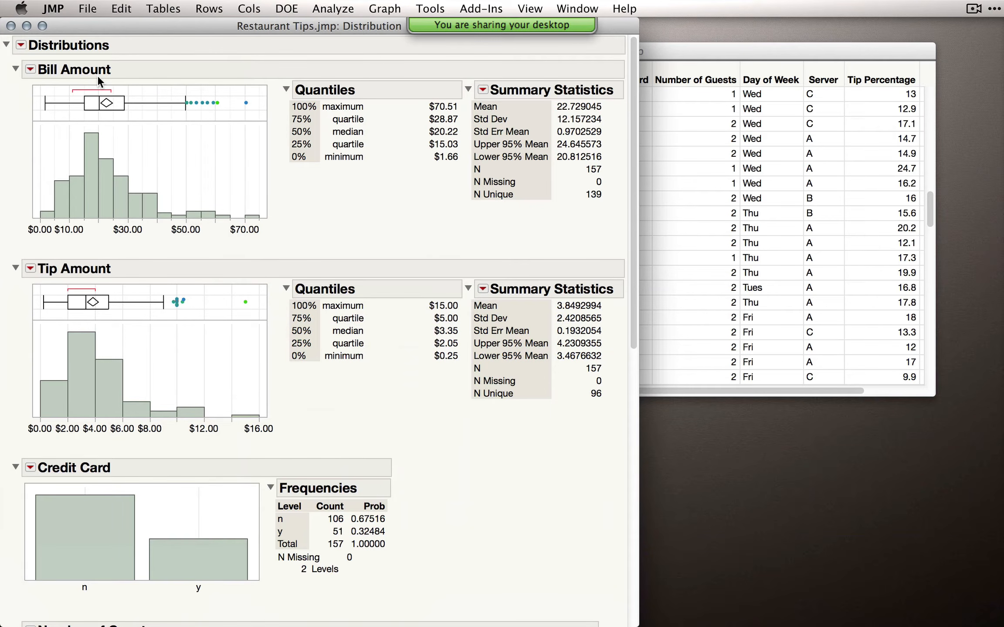
pyautogui.moveTo(134, 27); pyautogui.dragTo(210, 27)
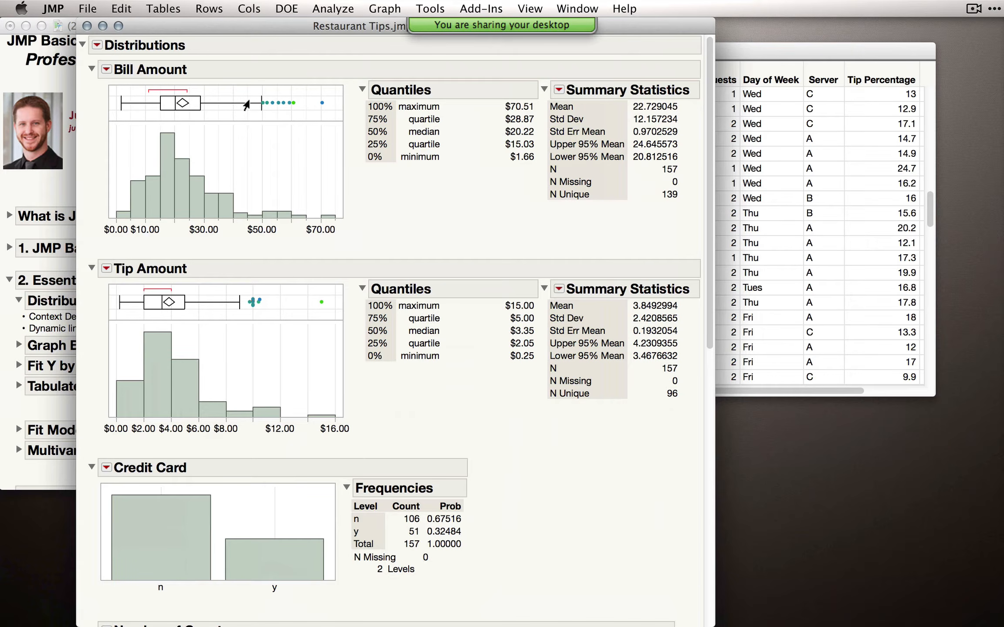
pyautogui.click(98, 46)
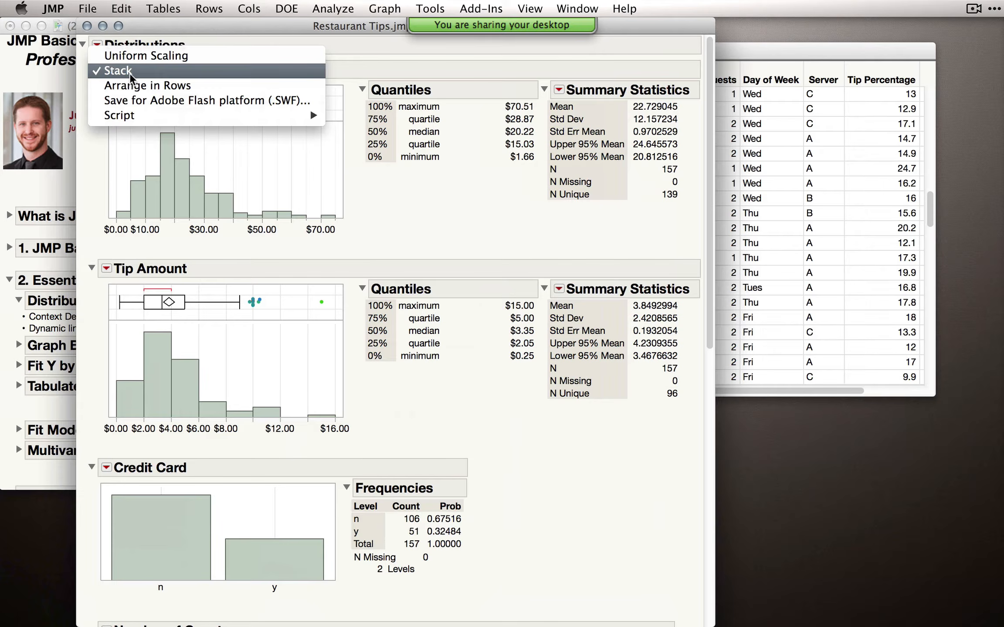
pyautogui.click(405, 208)
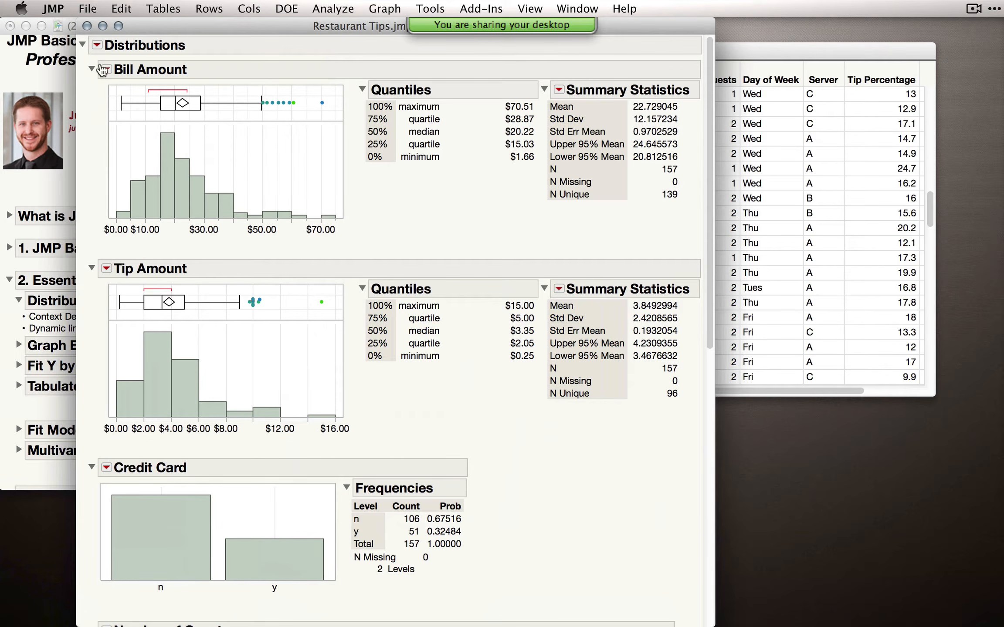
# Examine the Distribution platform's default options in the preferences and cancel without changing them
pyautogui.click(52, 9)
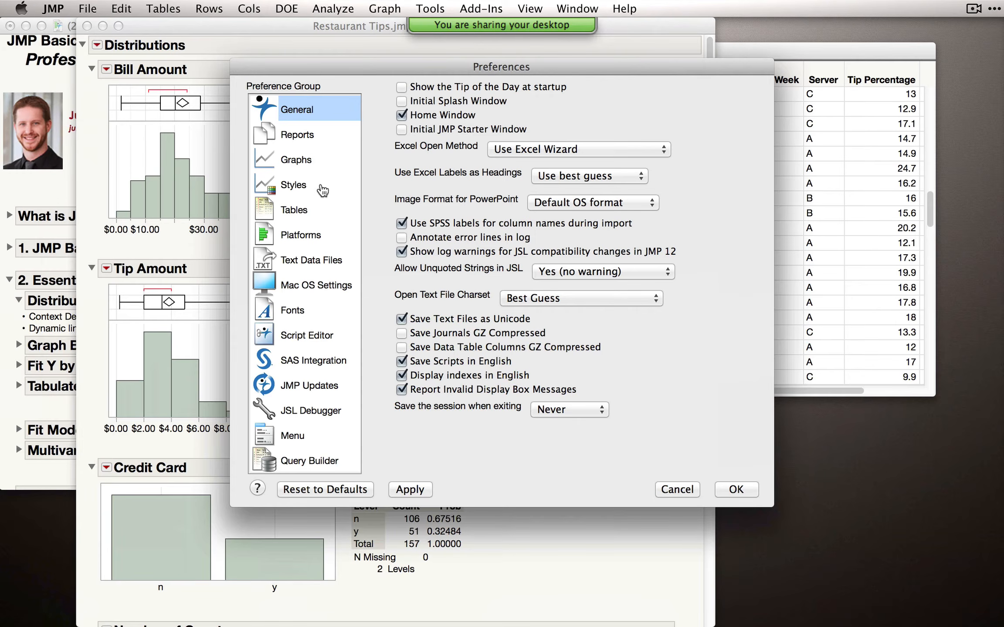
pyautogui.click(282, 240)
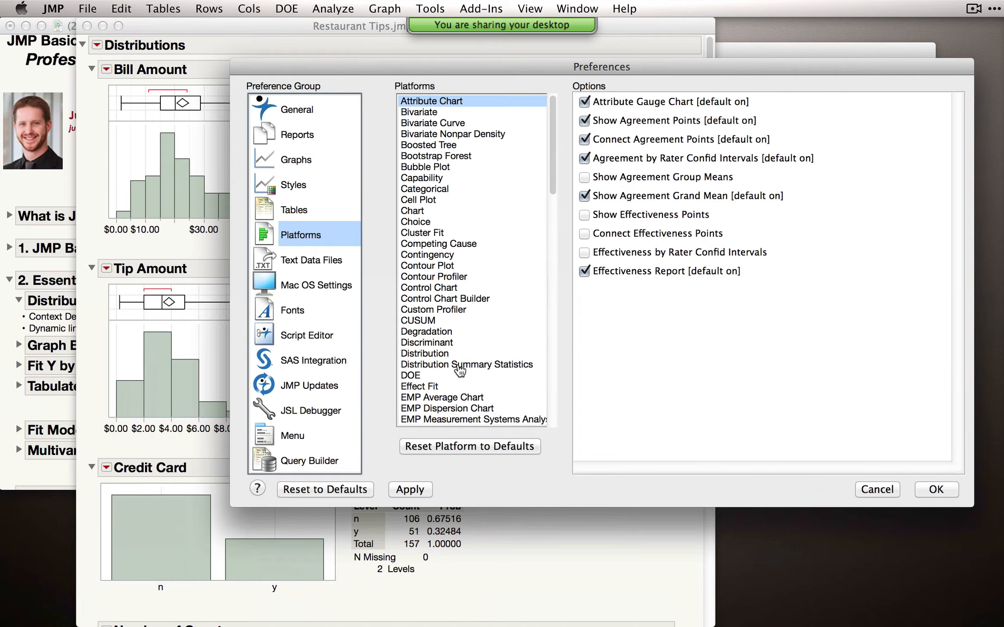
pyautogui.click(412, 353)
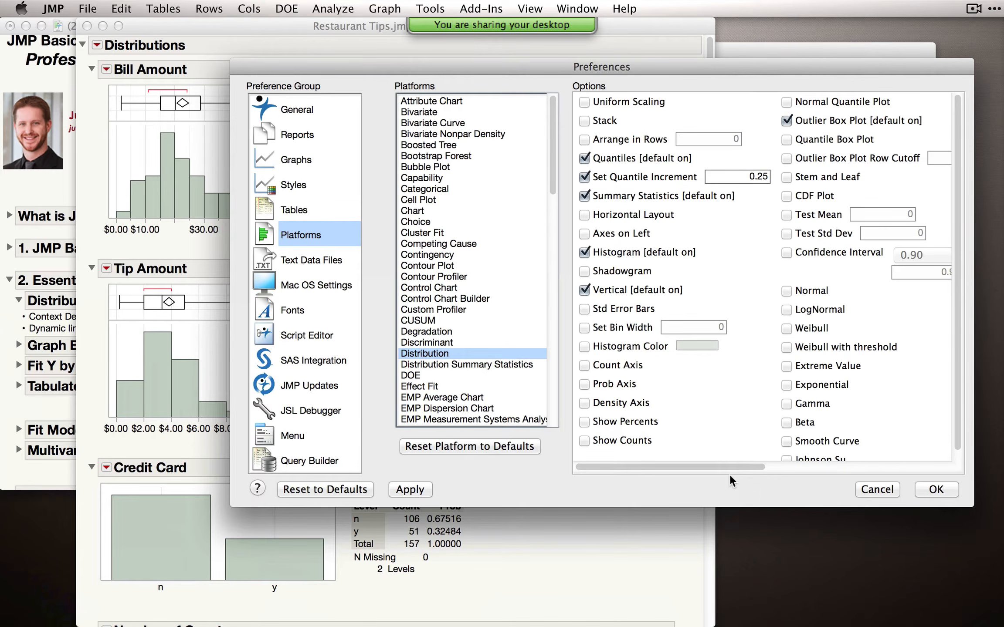
pyautogui.click(876, 489)
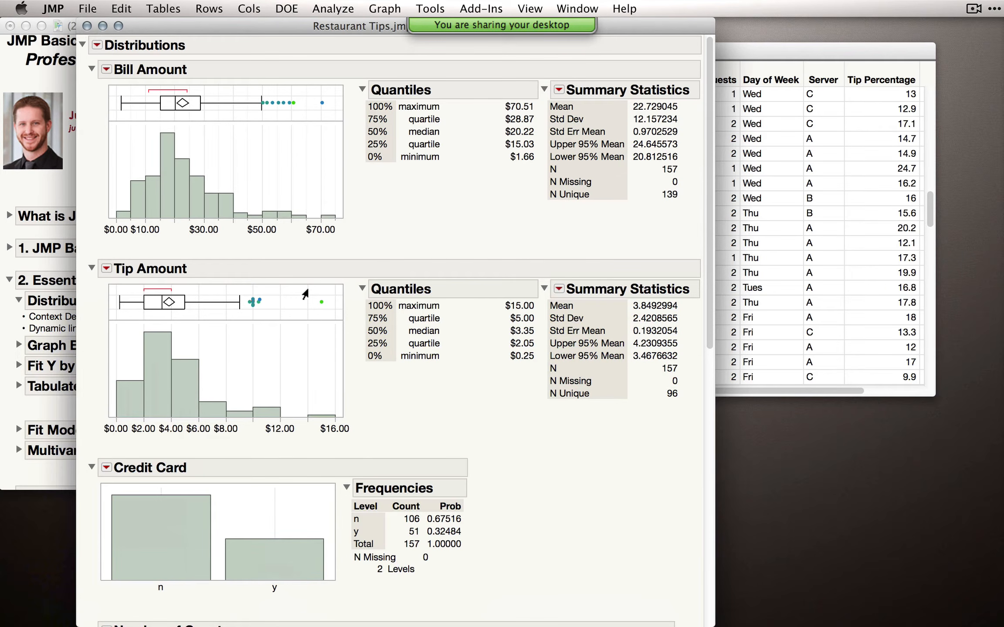
# Select the n and y bars of Credit Card to examine linked highlighting across the stacked distributions, and close the report
pyautogui.moveTo(272, 26); pyautogui.dragTo(294, 27)
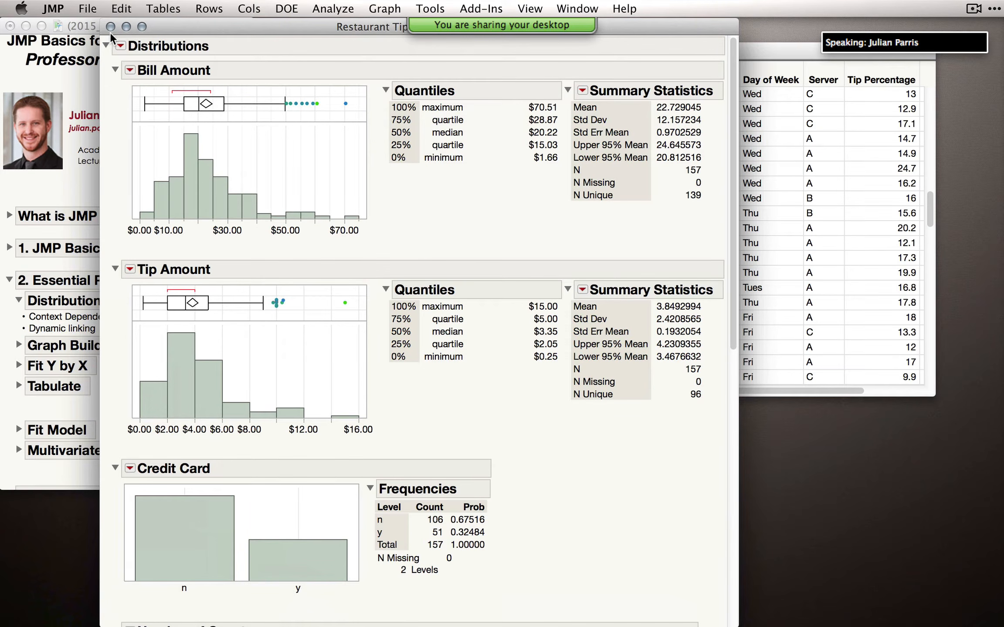
pyautogui.click(192, 552)
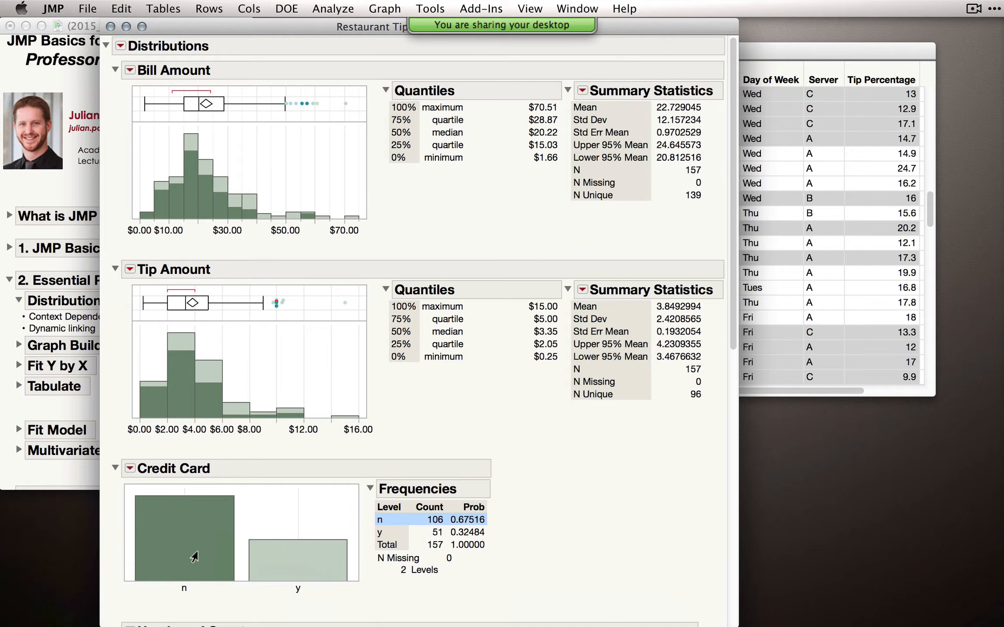
pyautogui.click(312, 561)
pyautogui.click(198, 544)
pyautogui.click(273, 160)
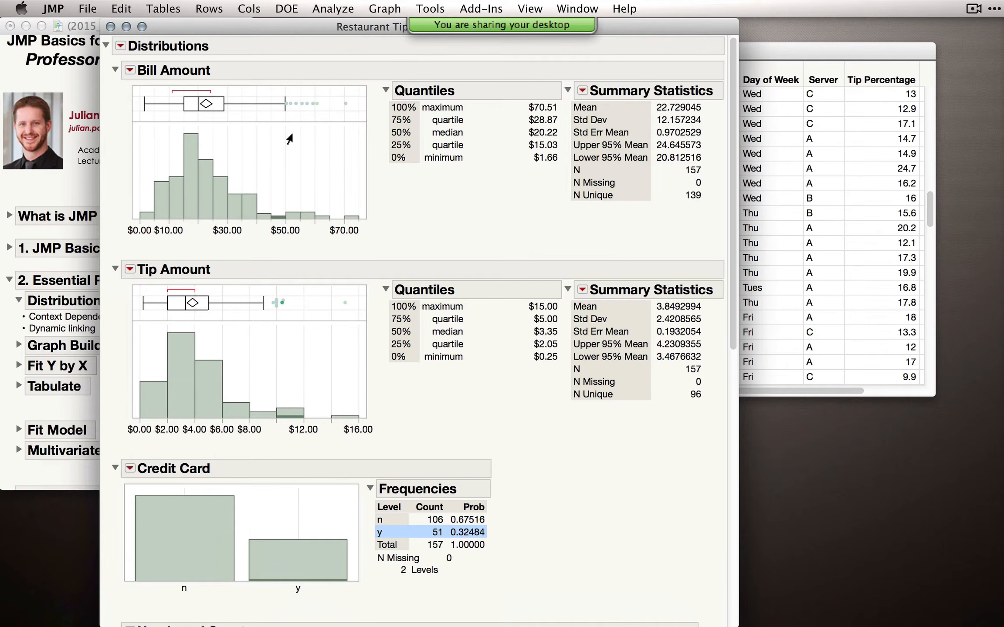
pyautogui.scroll(-10, 736, 234)
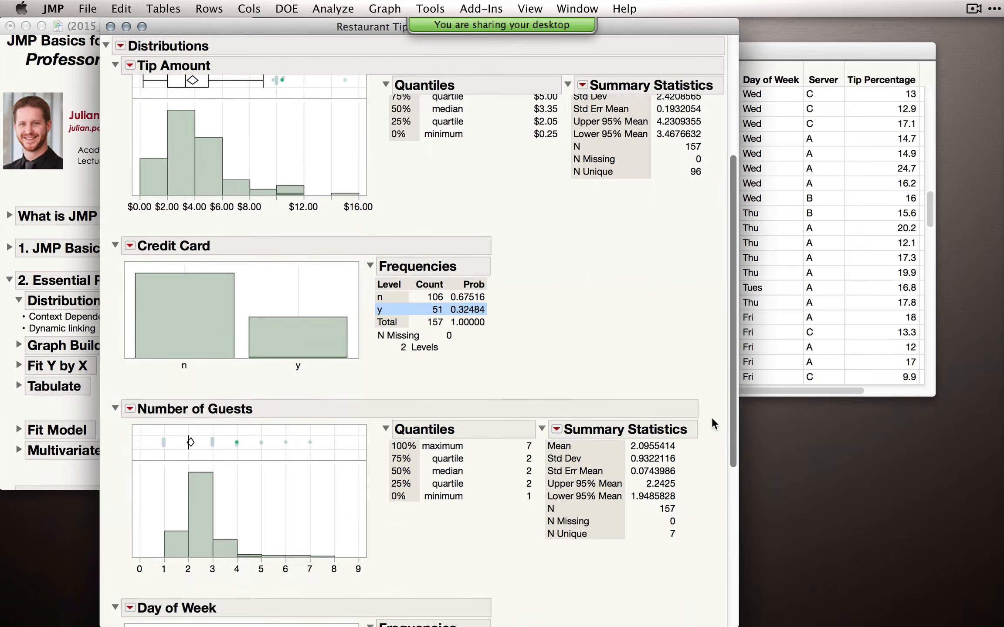
pyautogui.scroll(-5, 713, 423)
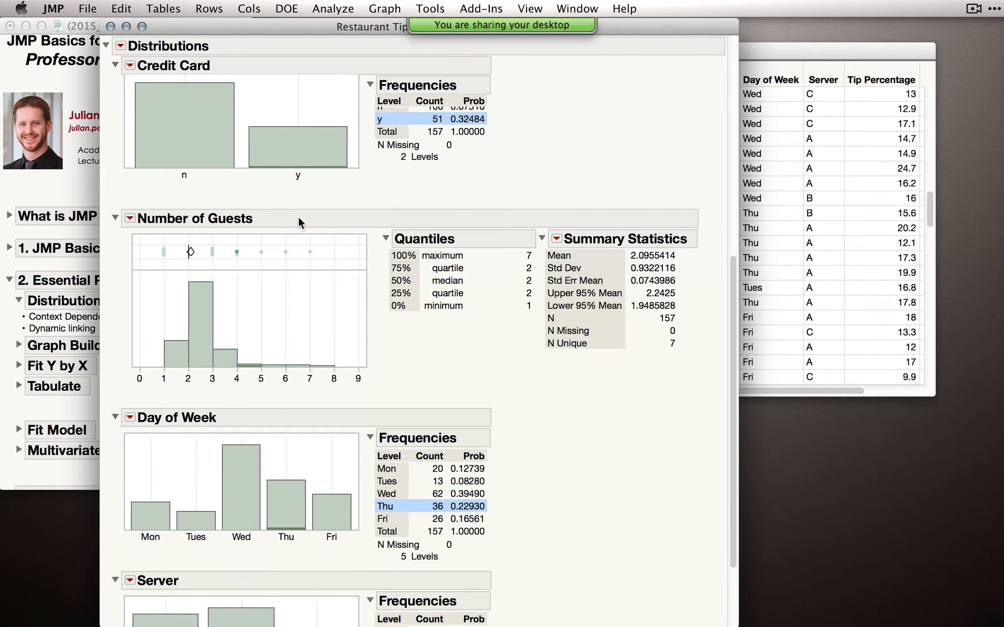
pyautogui.click(110, 27)
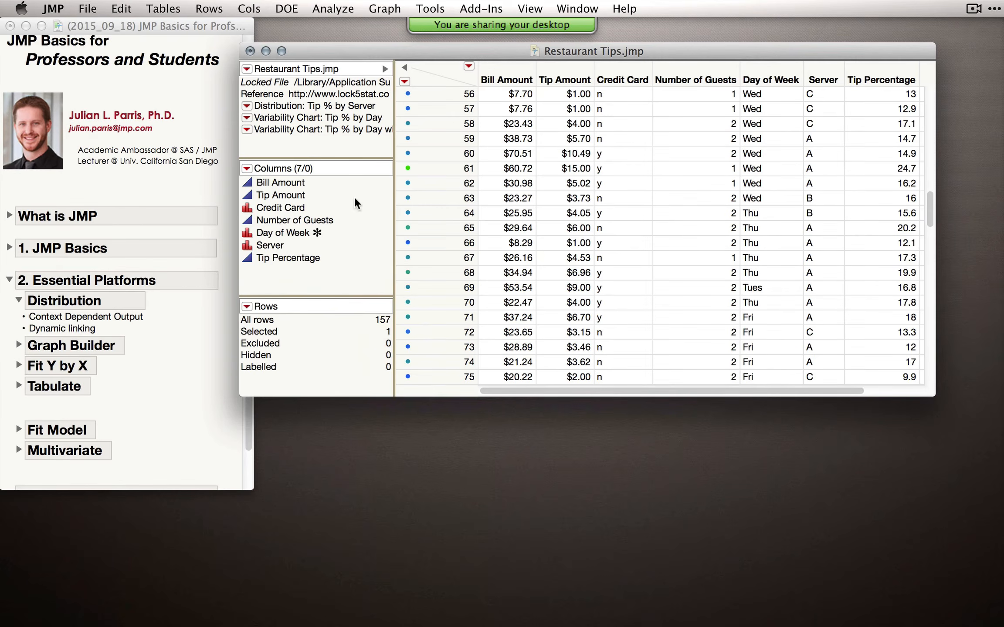
# Collapse the journal's Distribution section, expand its Graph Builder section, and bring the Restaurant Tips data table to the front
pyautogui.click(36, 315)
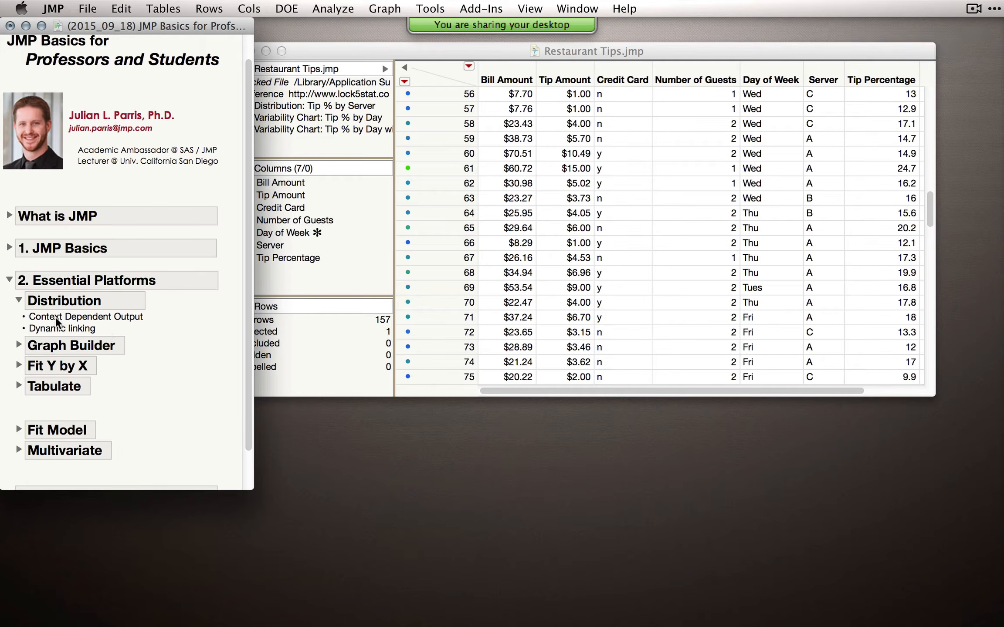
pyautogui.click(47, 329)
pyautogui.click(17, 301)
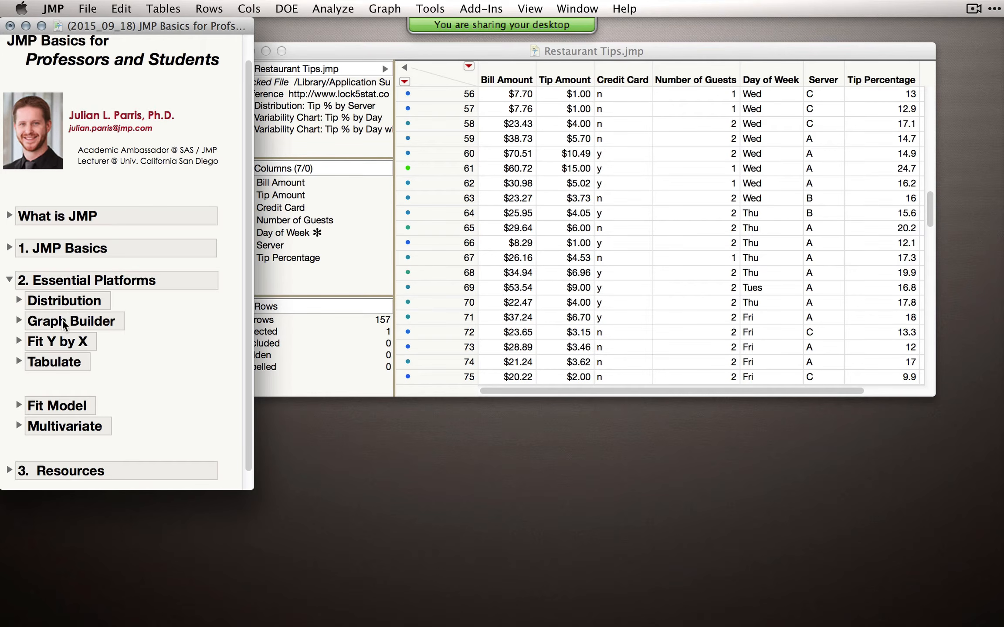
pyautogui.click(18, 320)
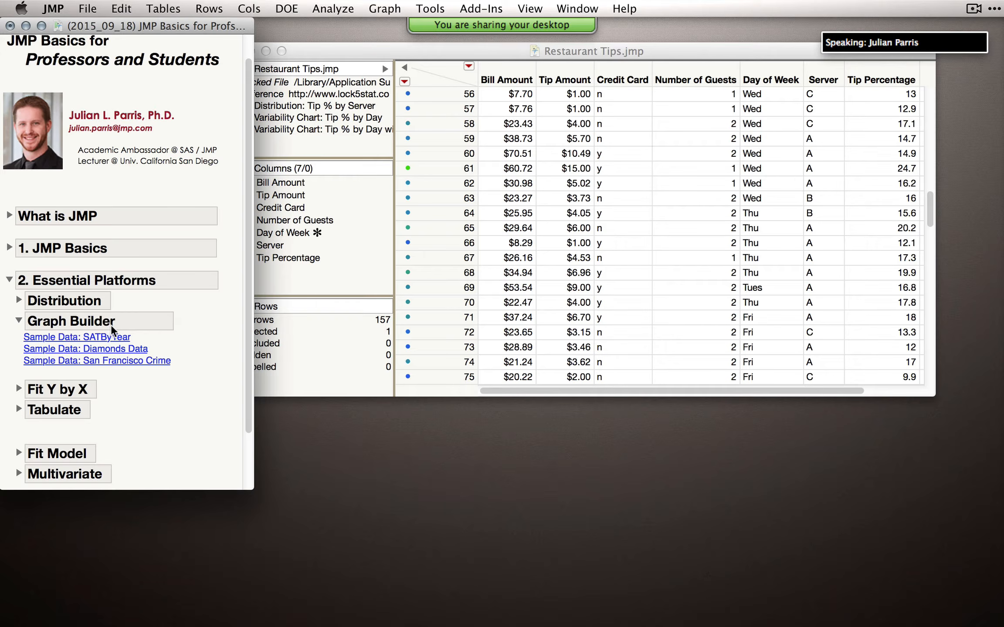
pyautogui.click(583, 54)
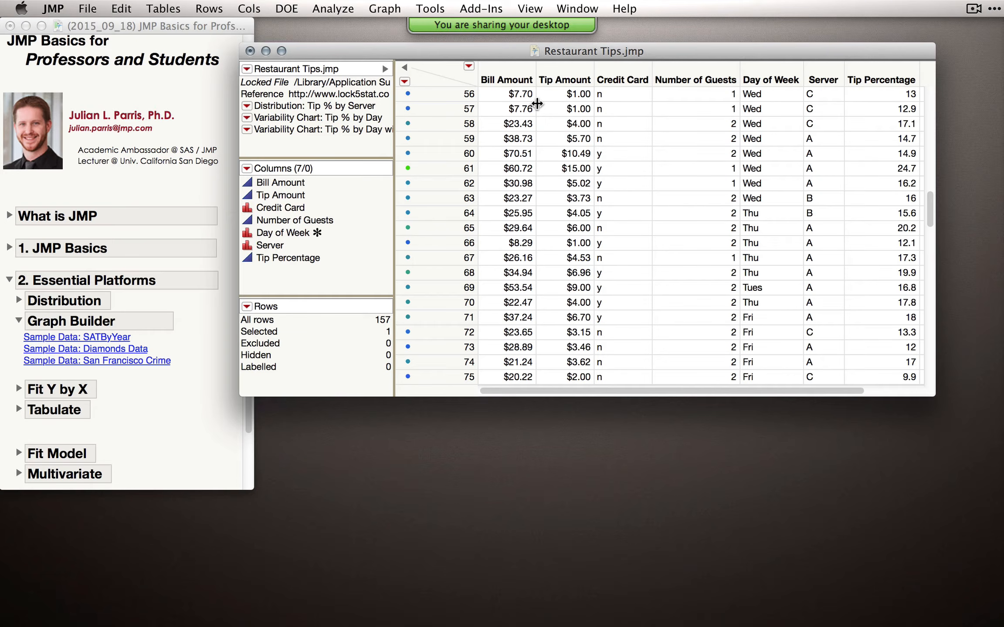
# Launch Graph Builder for the Restaurant Tips table and assign Tip Percentage to the Y axis
pyautogui.click(394, 9)
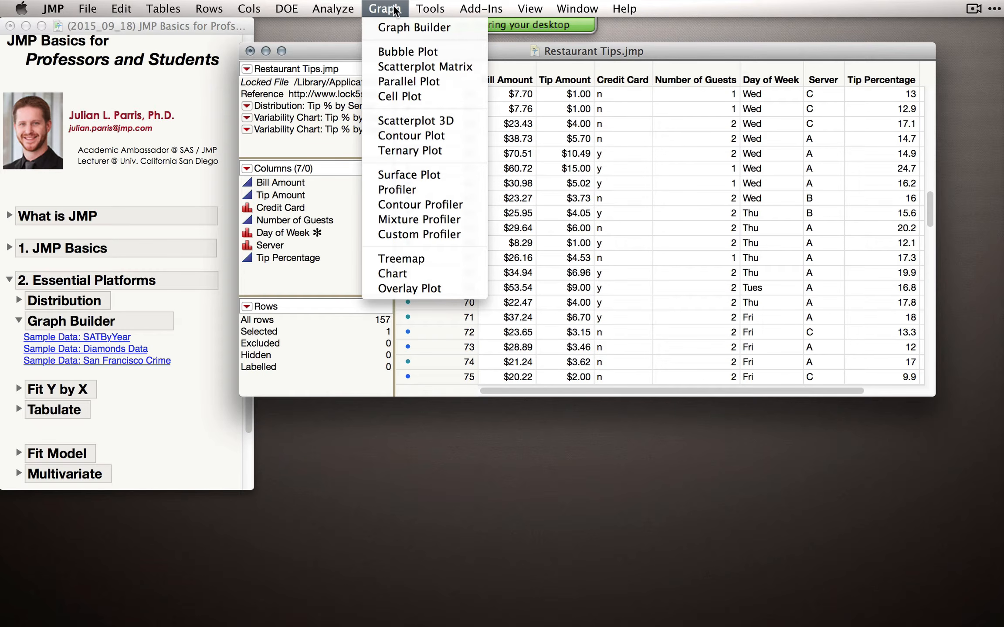
pyautogui.click(401, 27)
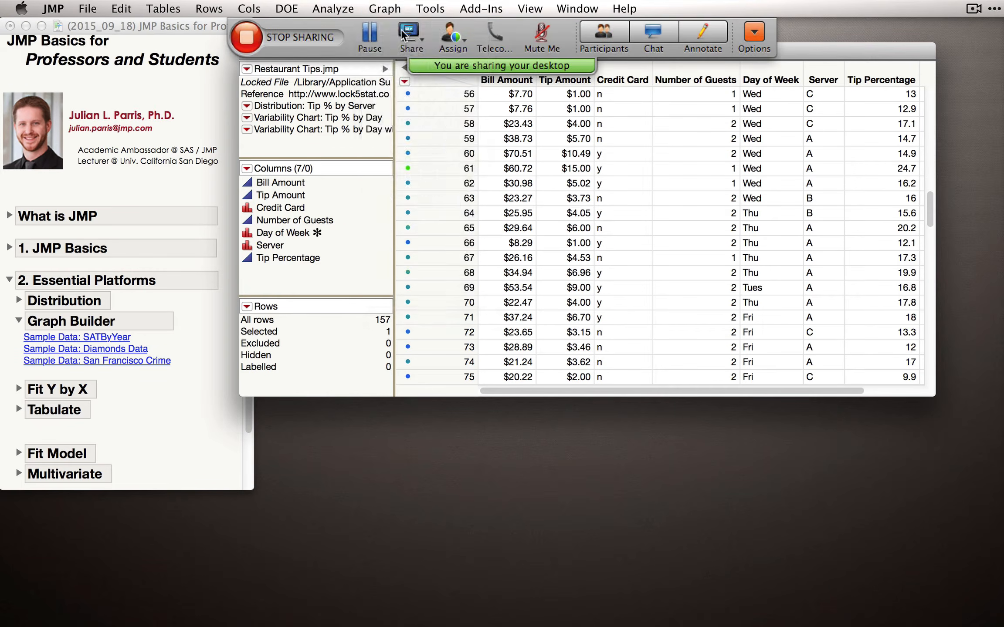
pyautogui.moveTo(145, 55); pyautogui.dragTo(272, 66)
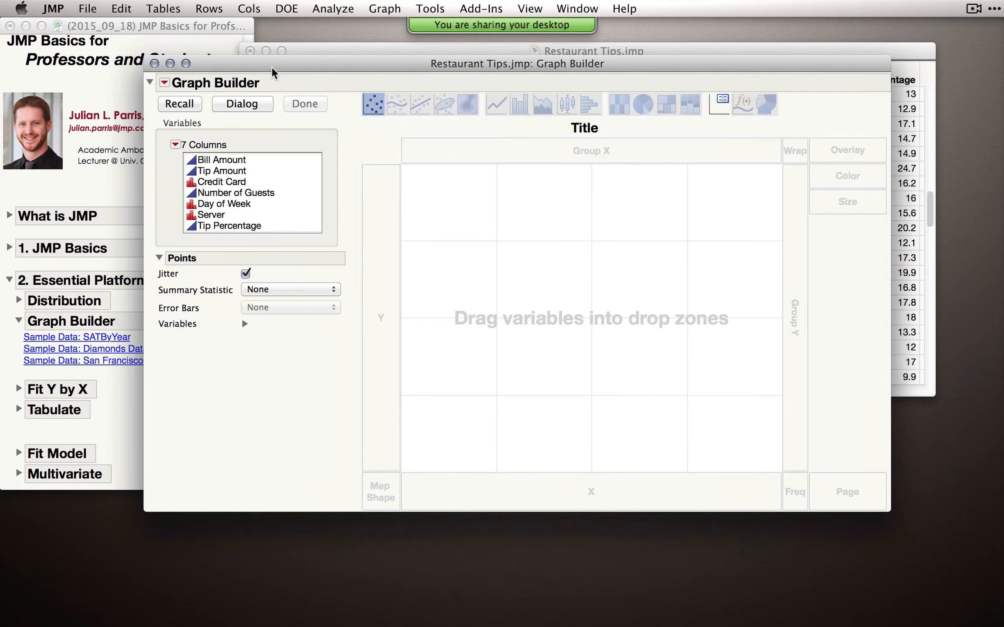
pyautogui.moveTo(271, 68); pyautogui.dragTo(252, 52)
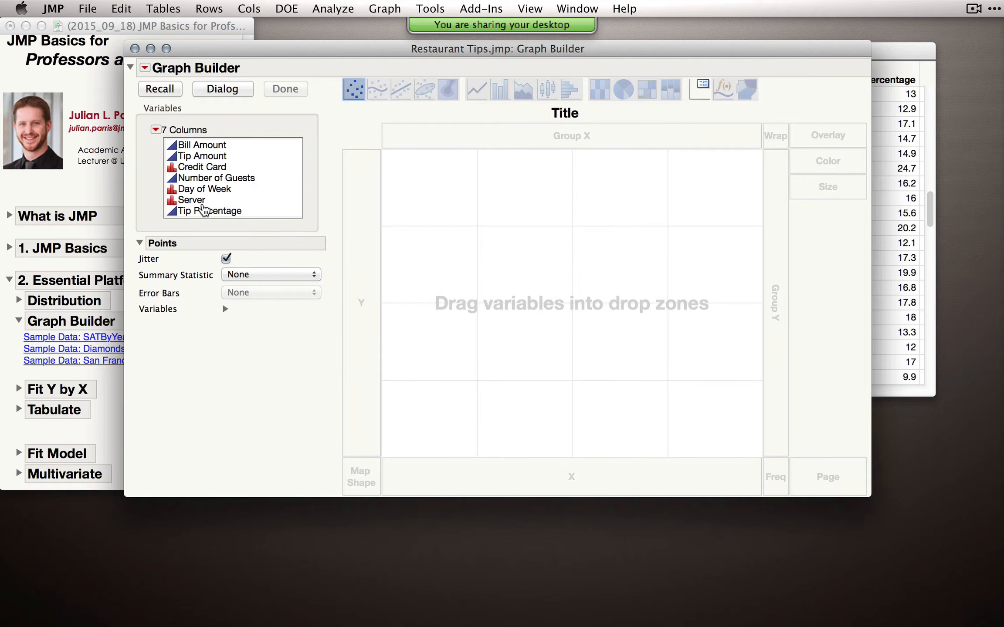
pyautogui.click(208, 212)
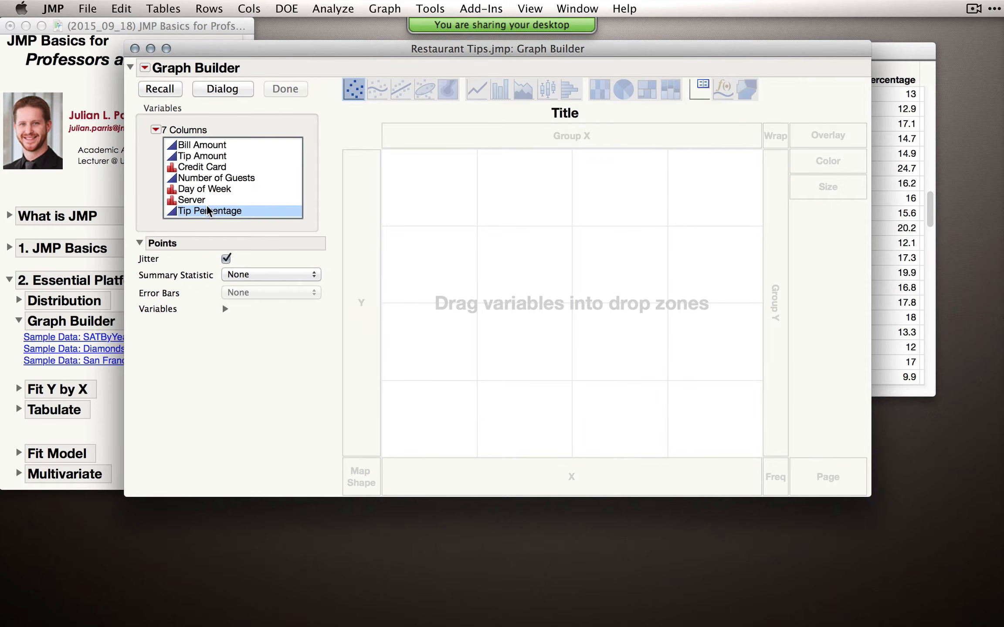
pyautogui.moveTo(204, 217); pyautogui.dragTo(359, 253)
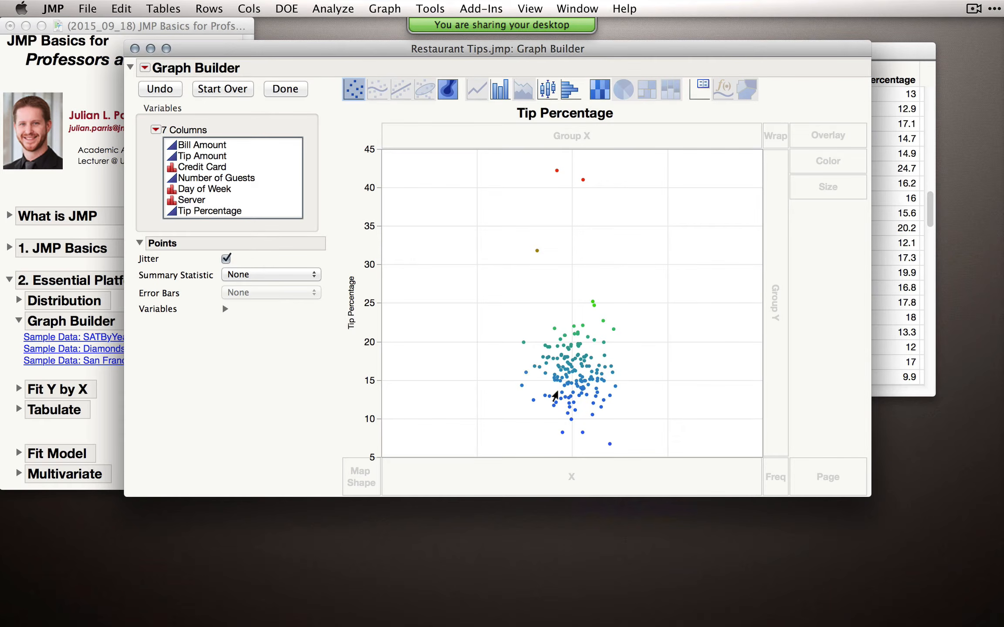
# Turn off jitter for the Tip Percentage points and turn it back on
pyautogui.moveTo(566, 393)
pyautogui.click(226, 260)
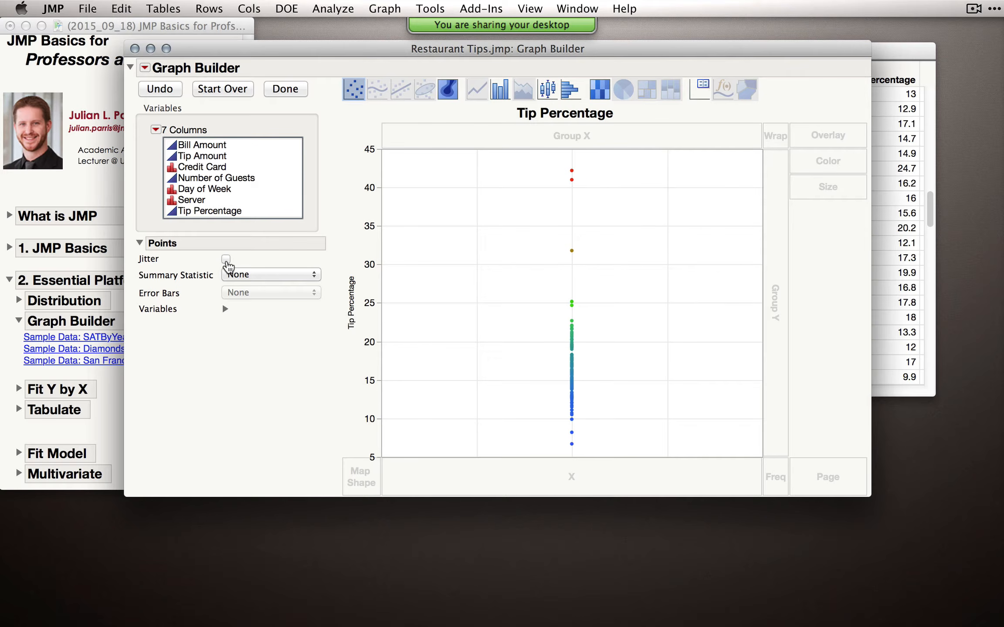
pyautogui.click(225, 260)
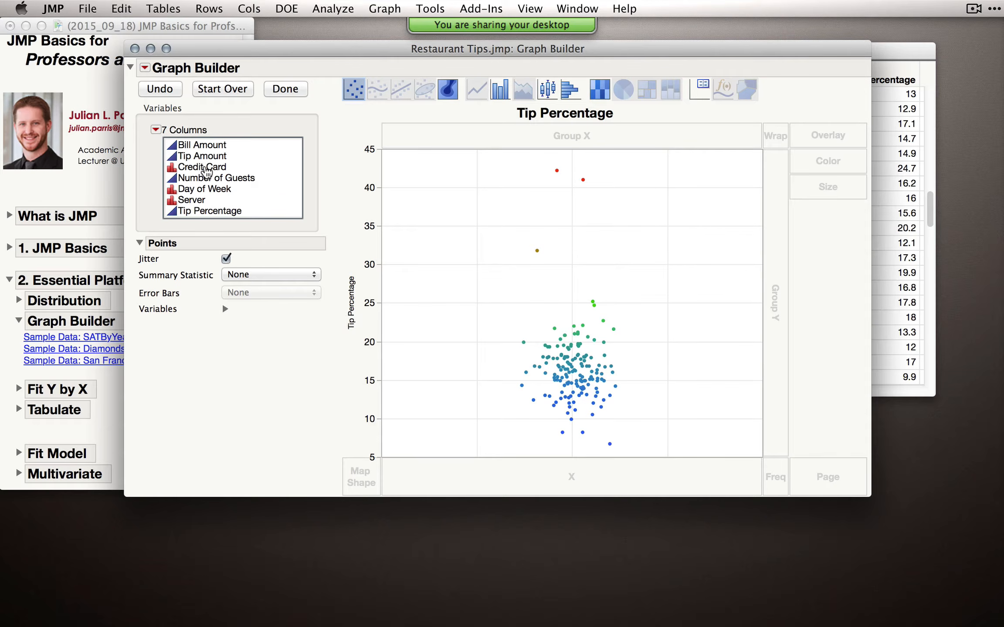
# Assign Credit Card to the X axis and show mean Tip Percentage as bars with Standard Error error bars
pyautogui.moveTo(206, 172); pyautogui.dragTo(449, 478)
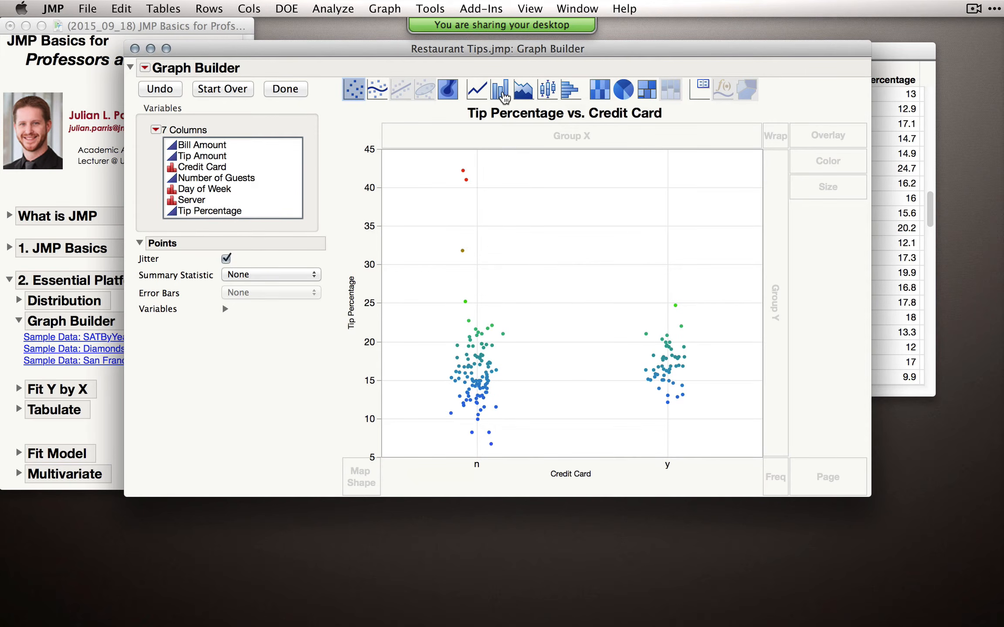
pyautogui.click(500, 90)
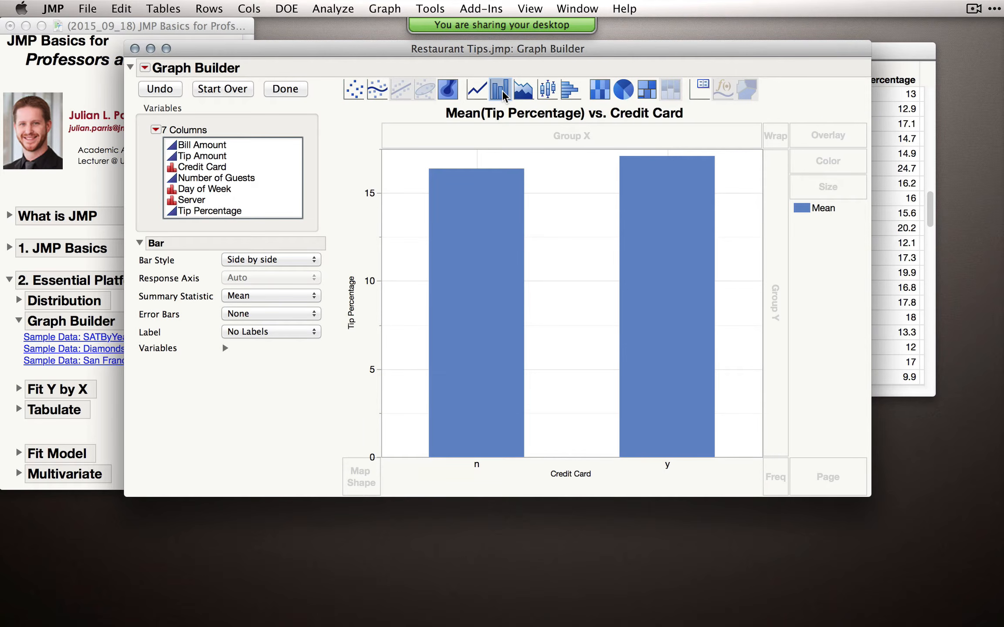
pyautogui.moveTo(481, 172)
pyautogui.click(259, 314)
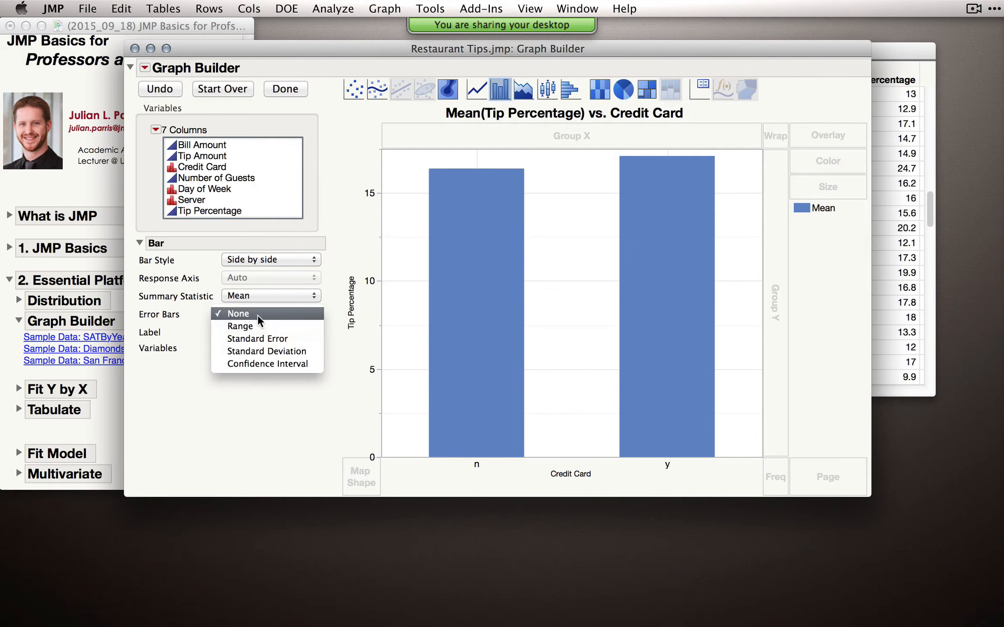
pyautogui.click(270, 339)
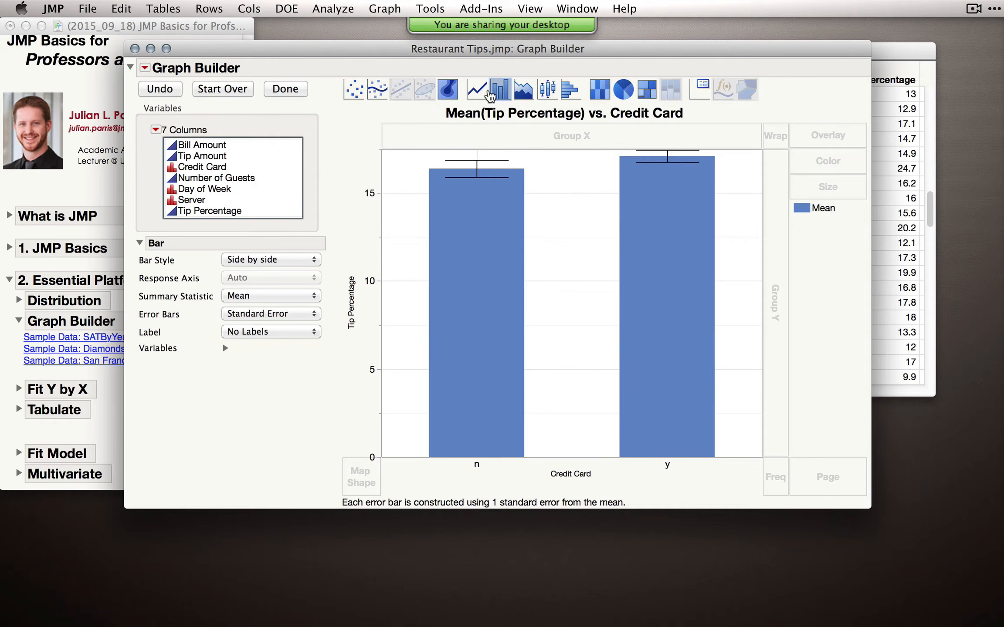
# Switch the graph to box plots, try Server as Group X, Group Y and Wrap, and place it in Overlay
pyautogui.click(549, 93)
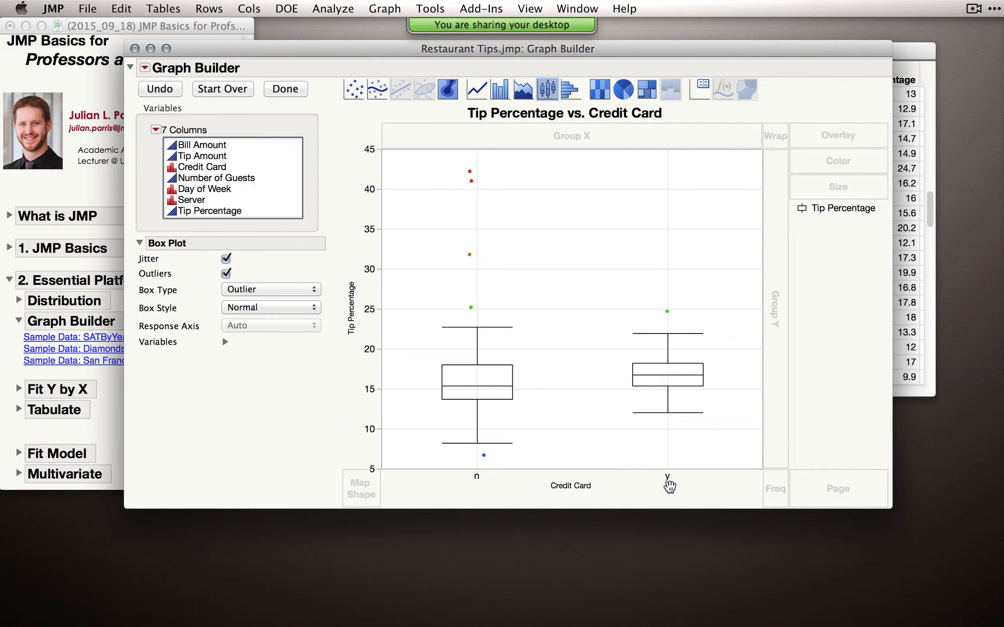
pyautogui.click(201, 200)
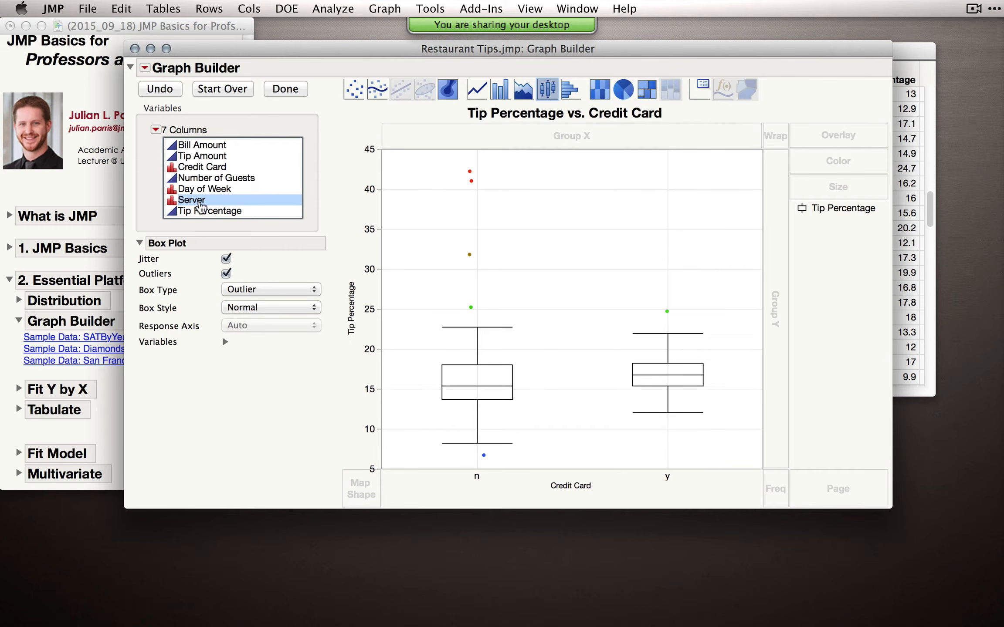
pyautogui.moveTo(200, 206); pyautogui.dragTo(485, 131)
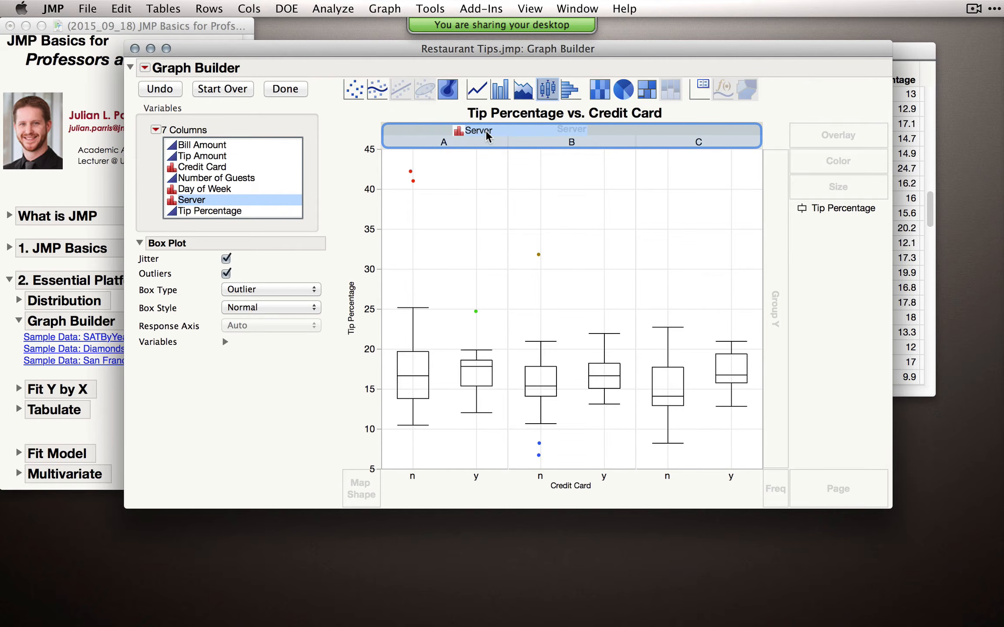
pyautogui.moveTo(486, 130); pyautogui.dragTo(488, 130)
pyautogui.moveTo(488, 130); pyautogui.dragTo(773, 186)
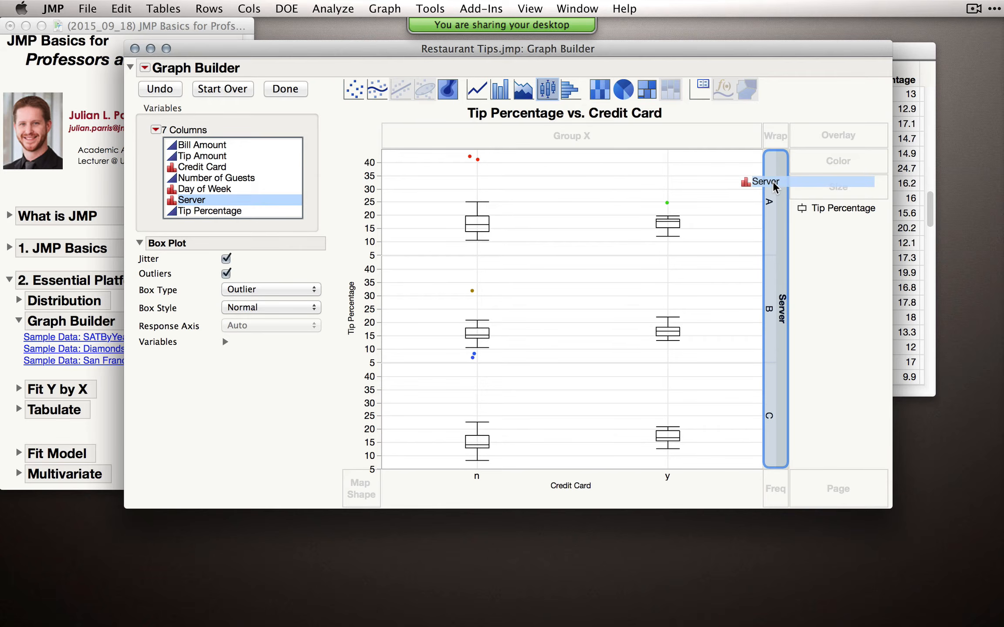
pyautogui.moveTo(773, 182); pyautogui.dragTo(774, 184)
pyautogui.moveTo(774, 184); pyautogui.dragTo(774, 136)
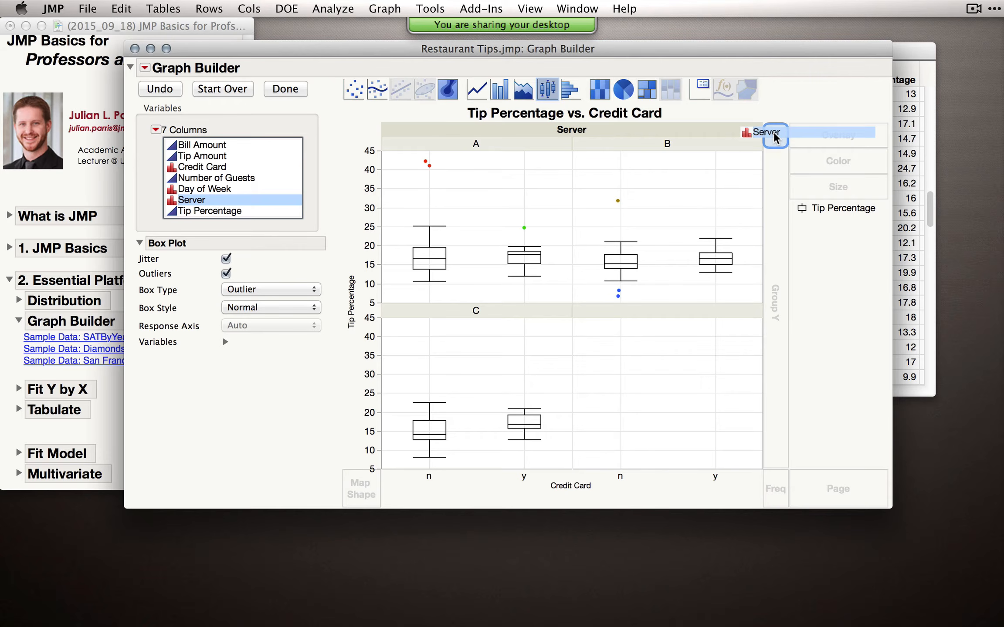
pyautogui.moveTo(774, 136); pyautogui.dragTo(846, 140)
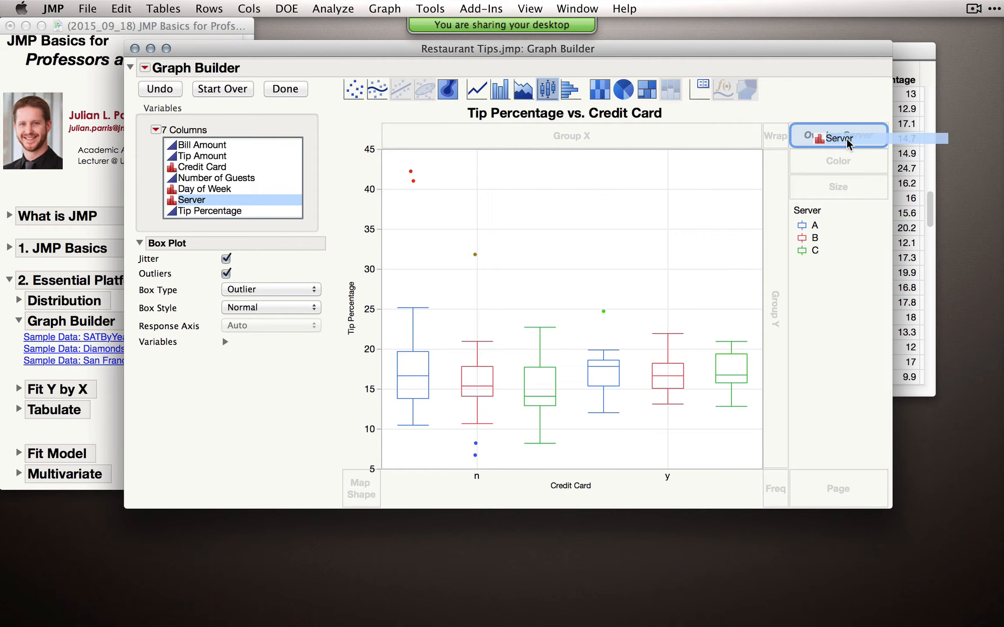
pyautogui.moveTo(847, 140); pyautogui.dragTo(847, 141)
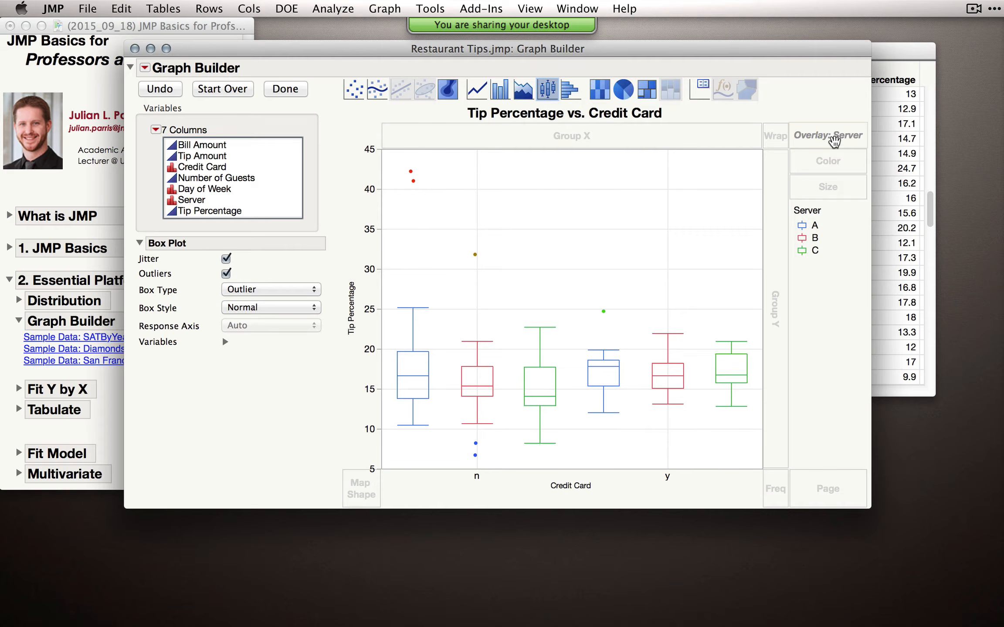
# Move Server from Overlay to Group X, back to Overlay, and again to Group X to compare the layouts
pyautogui.moveTo(833, 142); pyautogui.dragTo(565, 135)
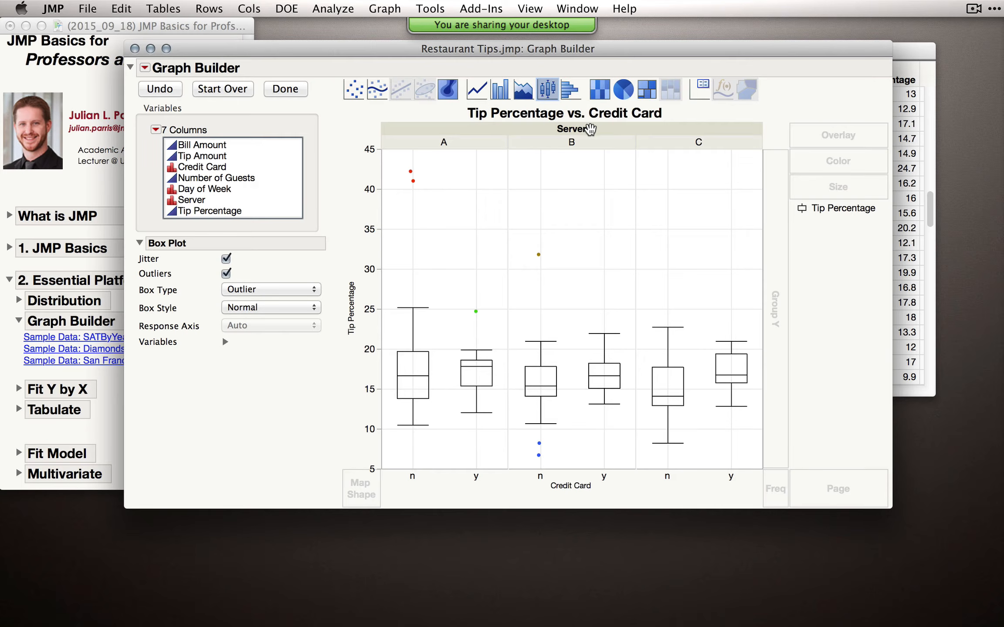
pyautogui.moveTo(592, 128); pyautogui.dragTo(817, 133)
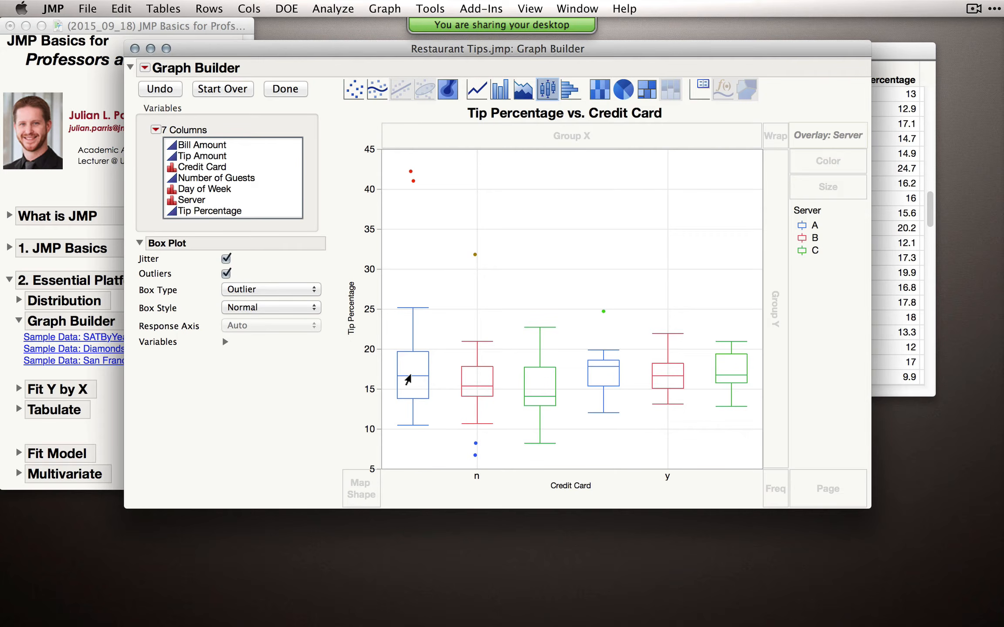
pyautogui.moveTo(811, 135); pyautogui.dragTo(687, 135)
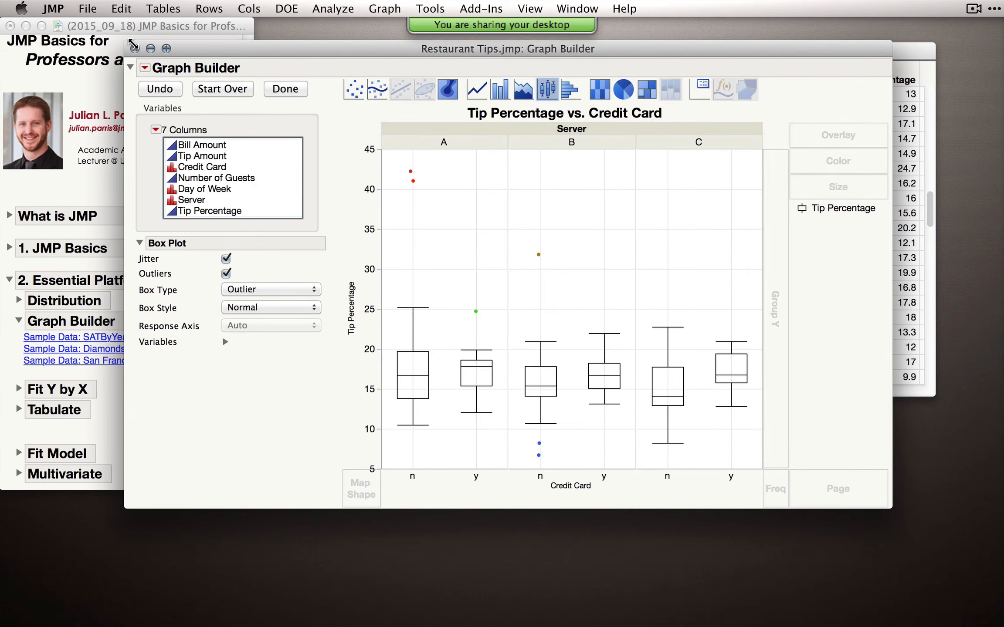
# Close the Restaurant Tips Graph Builder window and its data table
pyautogui.click(134, 49)
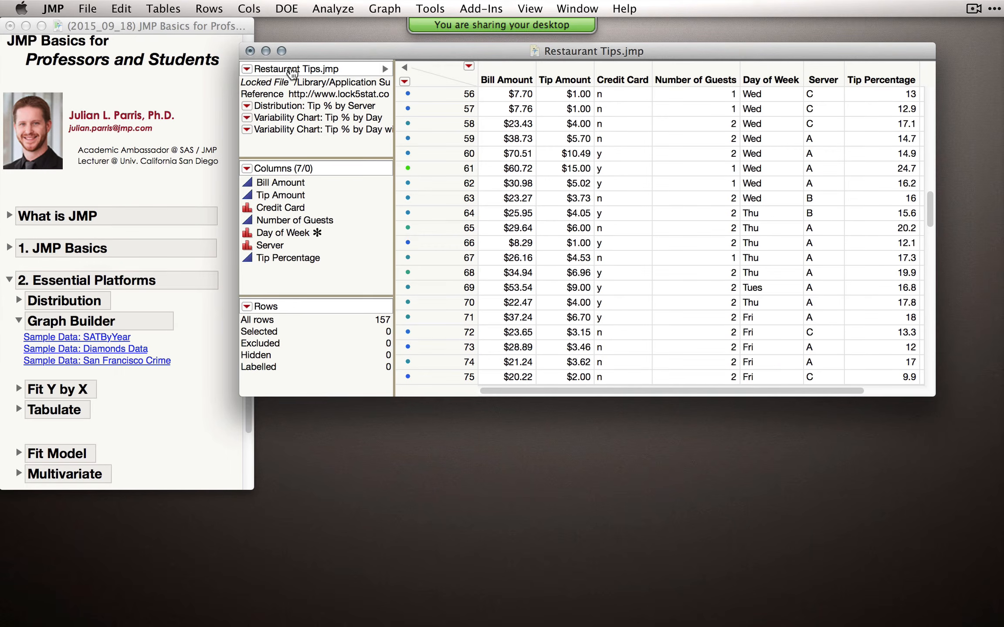
pyautogui.click(250, 51)
pyautogui.click(514, 138)
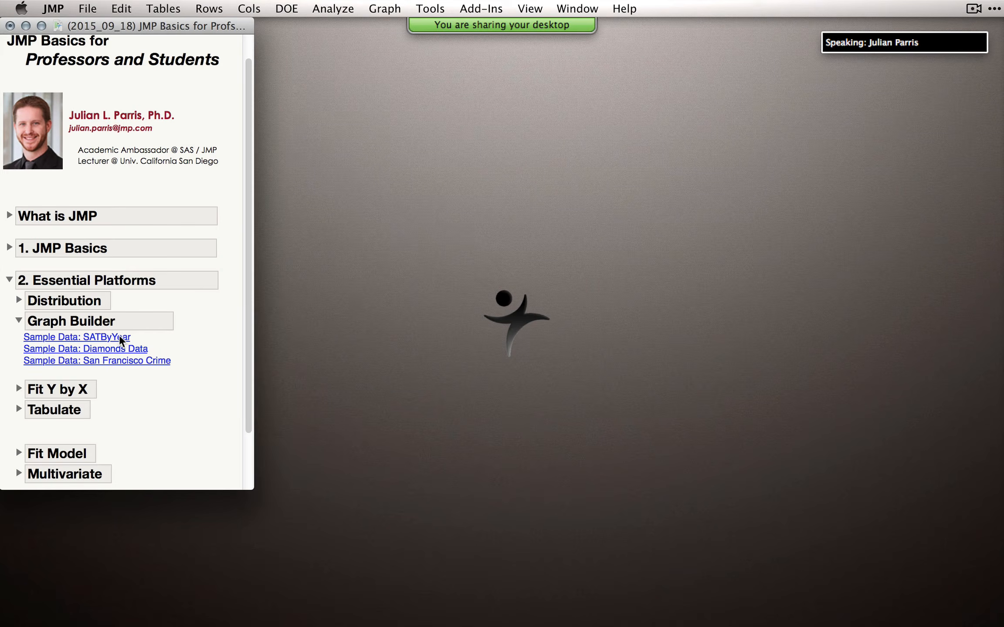
# Open the SATByYear sample data from the journal, widen its repositioned window, and view the columns through Region
pyautogui.click(112, 336)
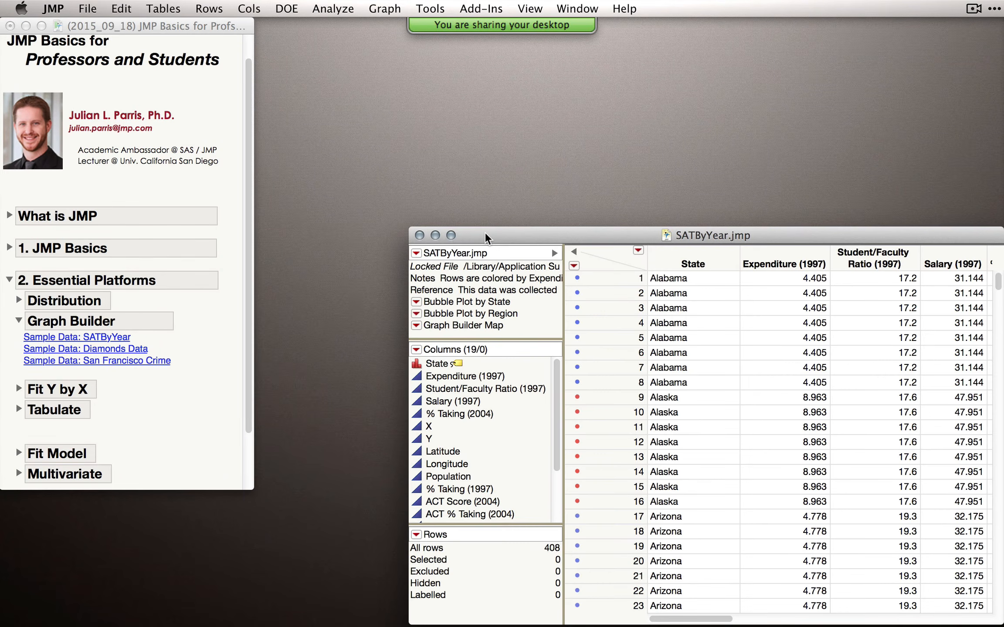
pyautogui.moveTo(485, 235); pyautogui.dragTo(265, 73)
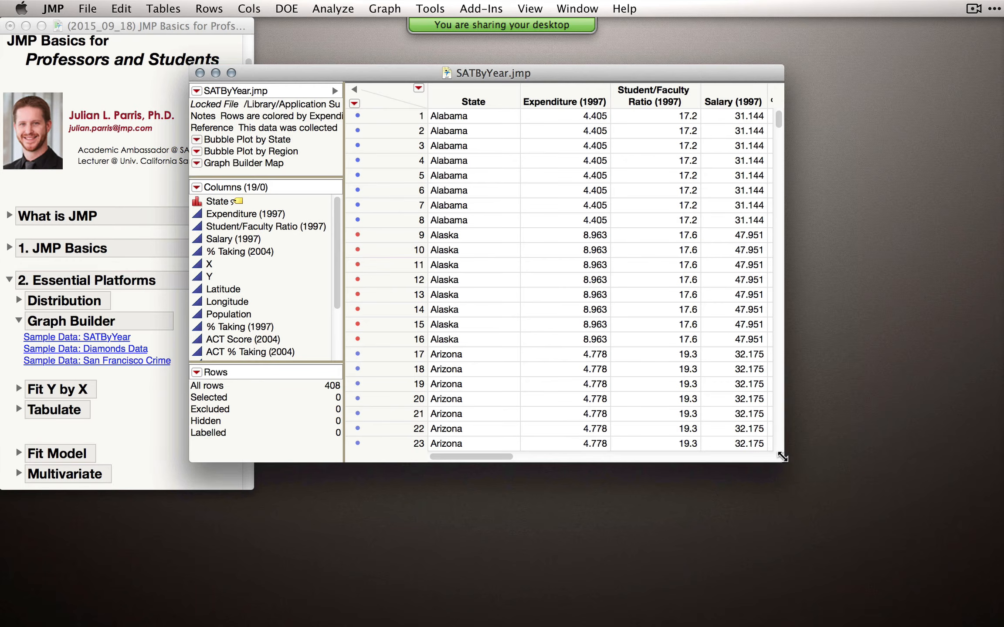
pyautogui.moveTo(782, 457); pyautogui.dragTo(915, 459)
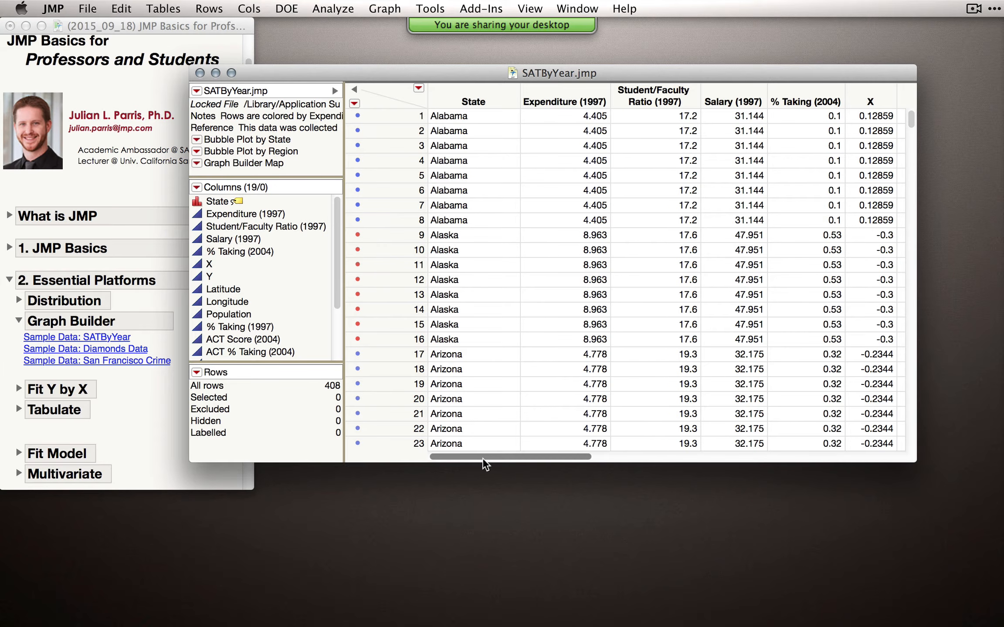
pyautogui.moveTo(483, 458); pyautogui.dragTo(839, 461)
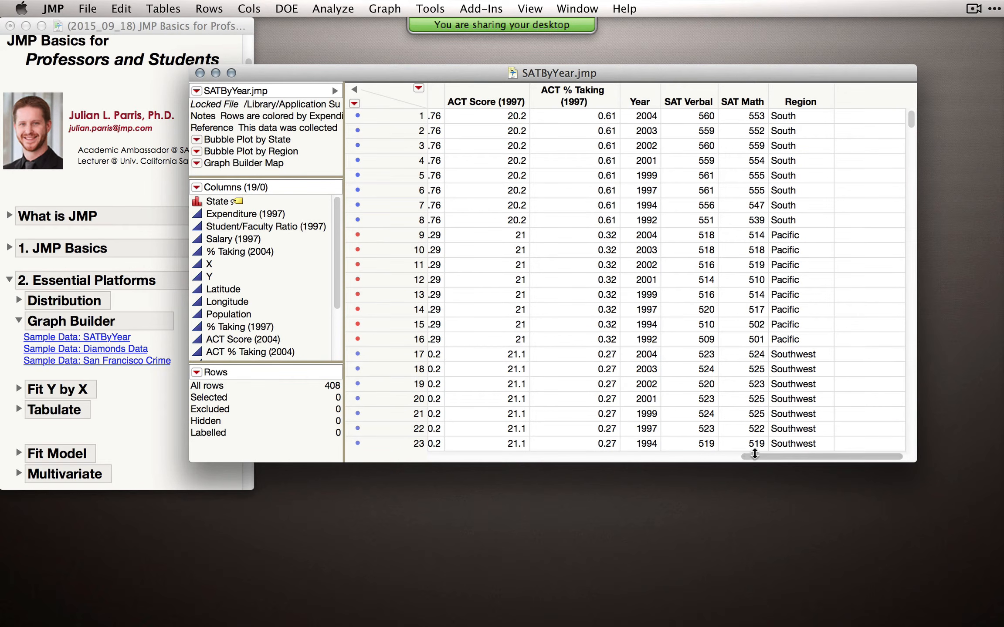
# Launch Graph Builder for the SATByYear table and reposition its window
pyautogui.click(392, 10)
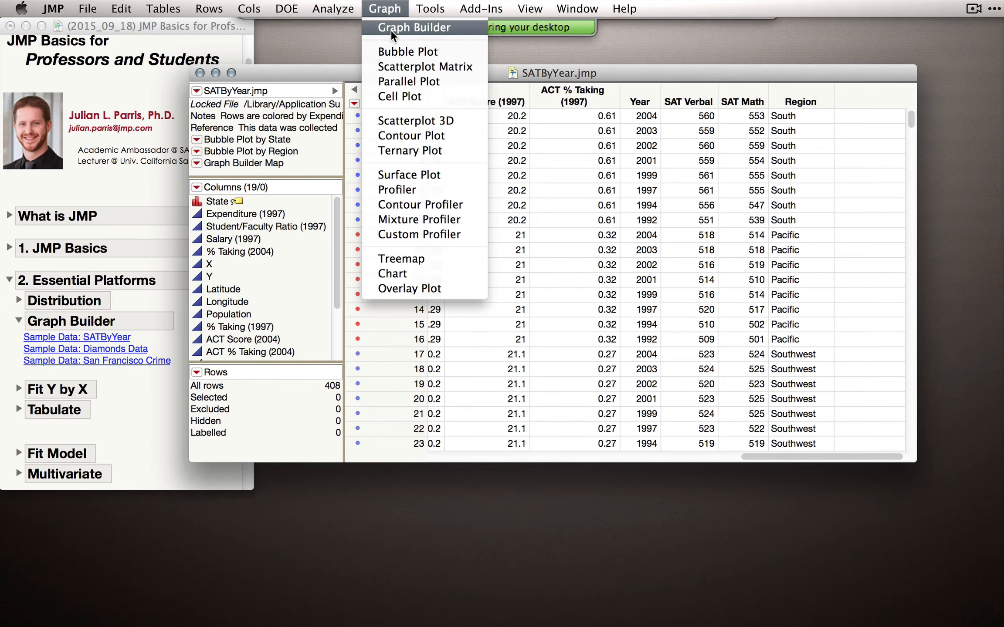
pyautogui.click(391, 28)
pyautogui.moveTo(378, 85); pyautogui.dragTo(438, 74)
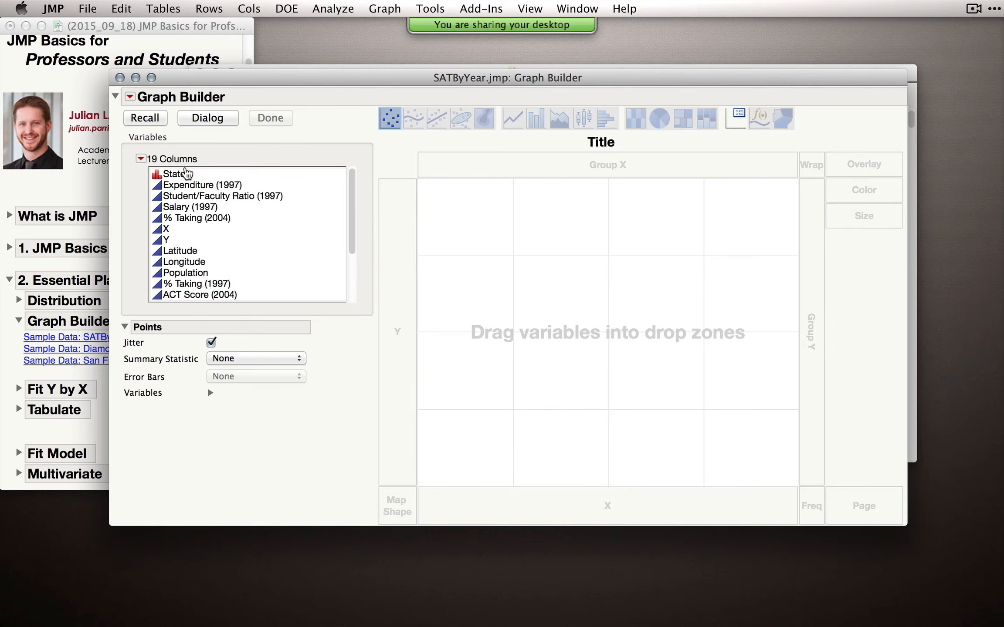
# Bring the SATByYear table forward to examine its State column, and return to Graph Builder
pyautogui.click(175, 177)
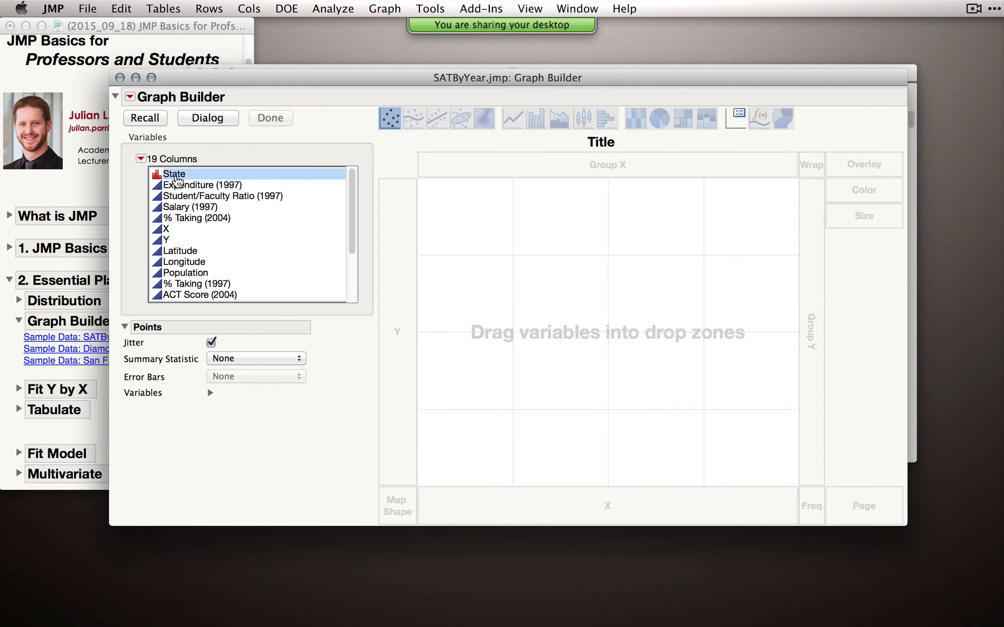
pyautogui.moveTo(270, 77); pyautogui.dragTo(270, 141)
pyautogui.moveTo(323, 70); pyautogui.dragTo(314, 48)
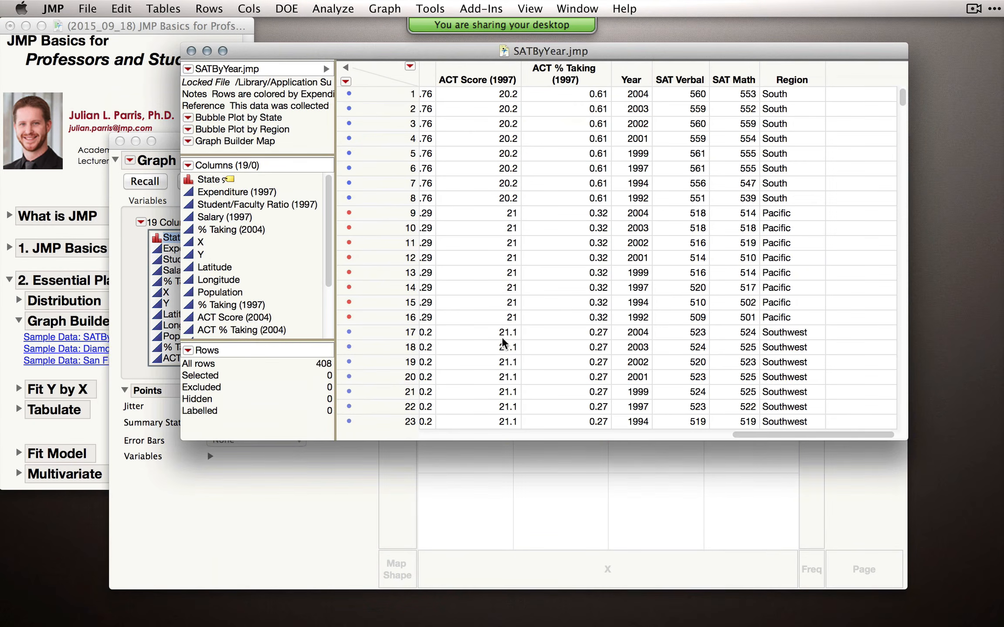
pyautogui.hscroll(-10, 770, 440)
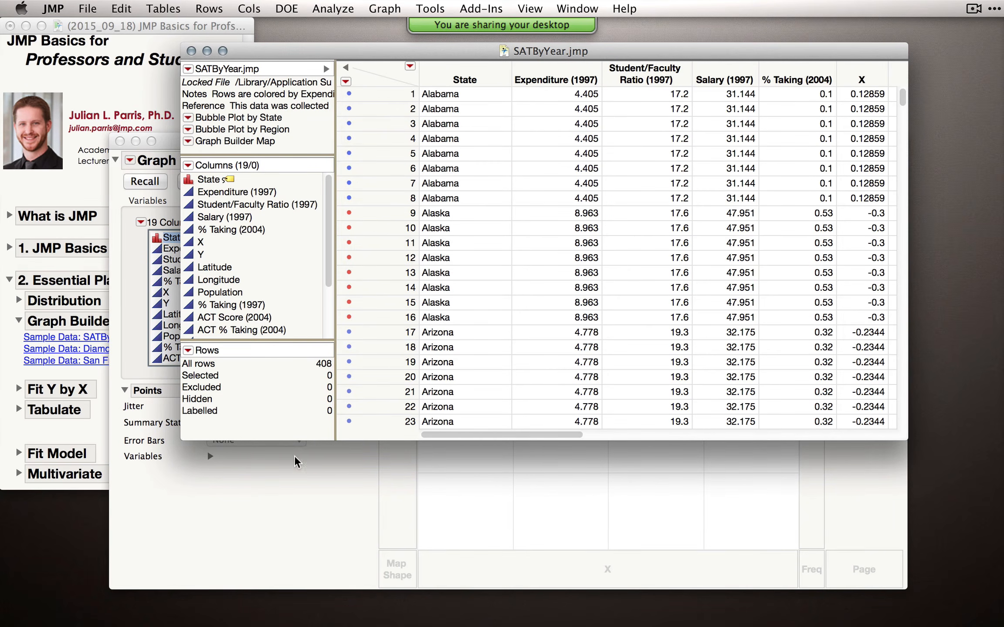
pyautogui.click(277, 499)
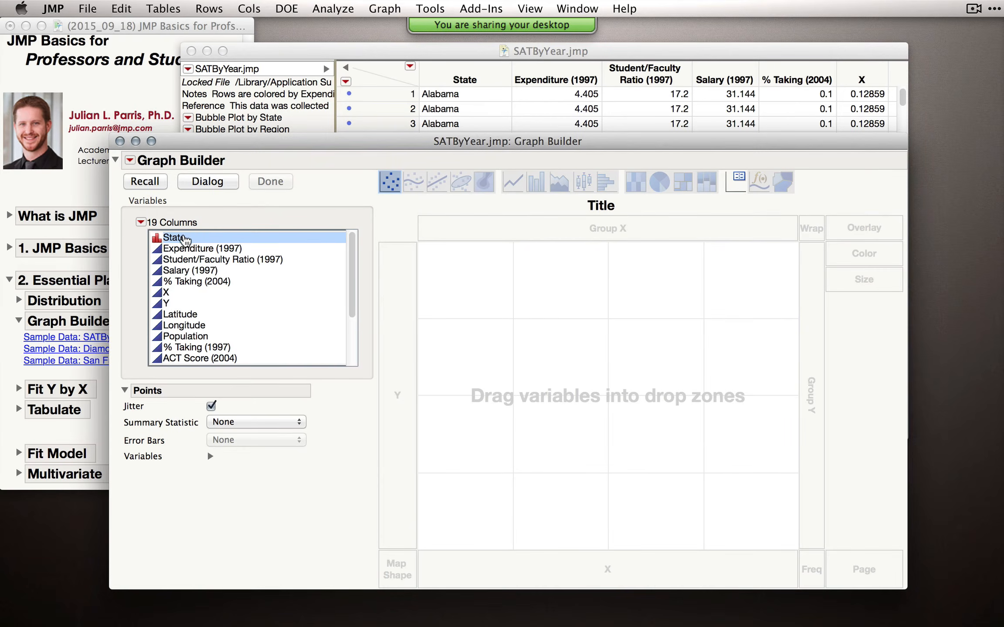
# Assign State to Map Shape to draw a map of the states, and move the graph window up
pyautogui.moveTo(188, 237); pyautogui.dragTo(392, 569)
pyautogui.moveTo(599, 143); pyautogui.dragTo(582, 83)
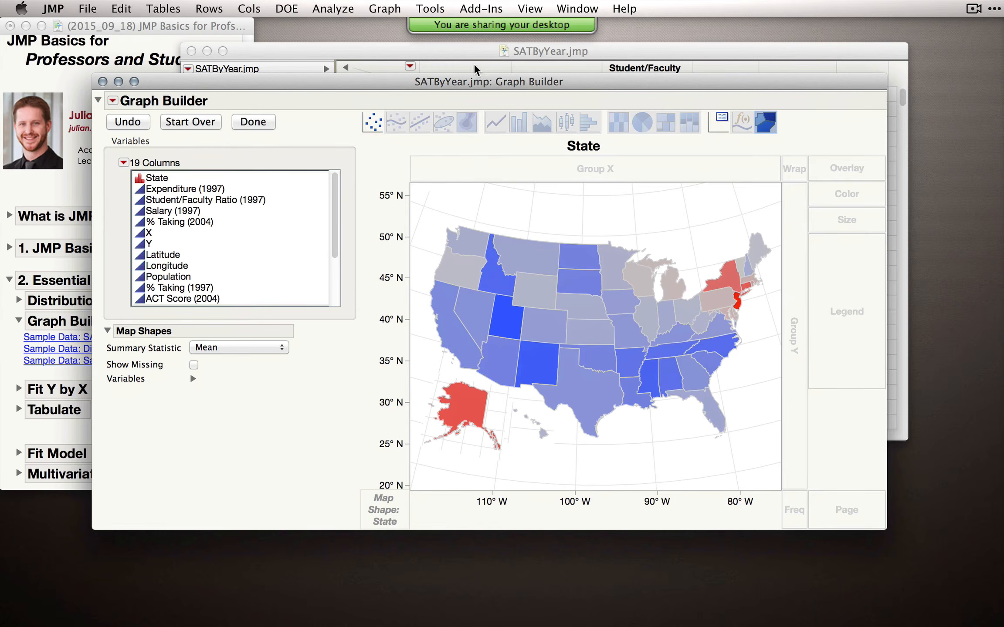
pyautogui.moveTo(473, 85)
pyautogui.mouseDown()
pyautogui.moveTo(491, 241)
pyautogui.moveTo(477, 84)
pyautogui.mouseUp()
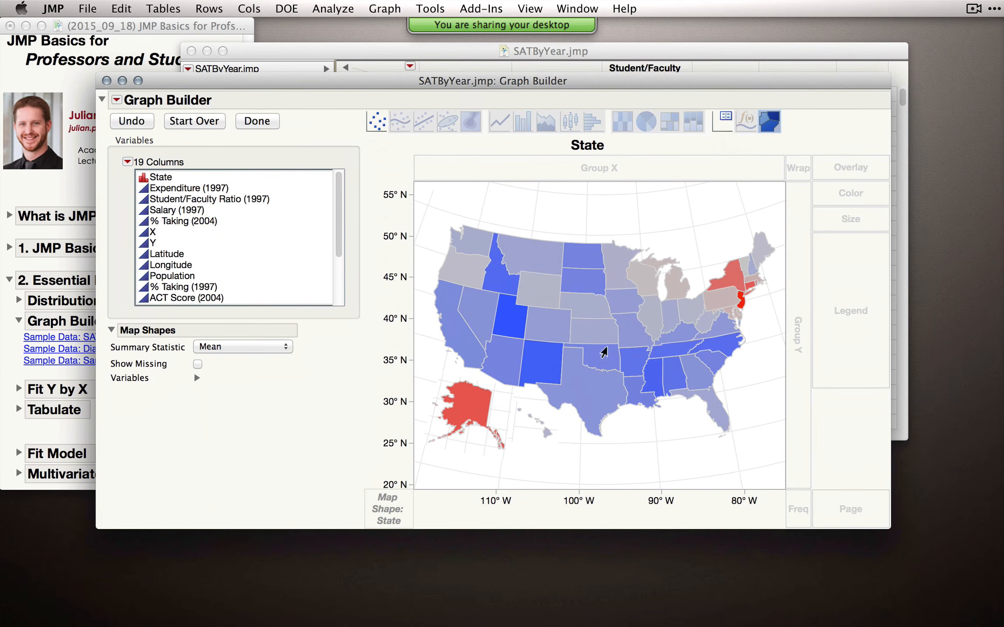
pyautogui.moveTo(364, 81); pyautogui.dragTo(351, 64)
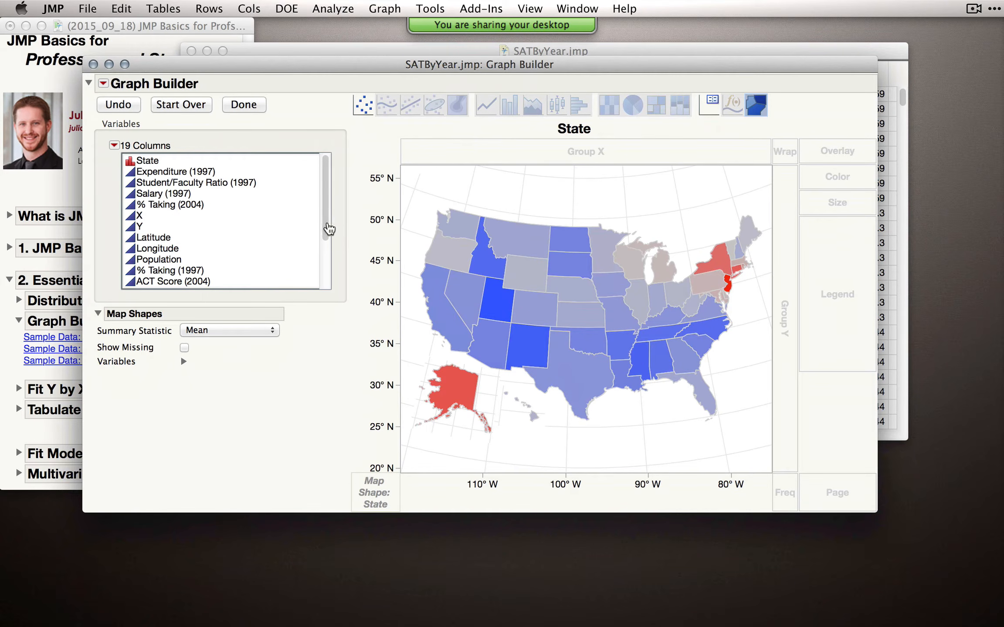
# Color the state map by SAT Verbal and split it into wrapped panels by Year
pyautogui.scroll(-5, 314, 258)
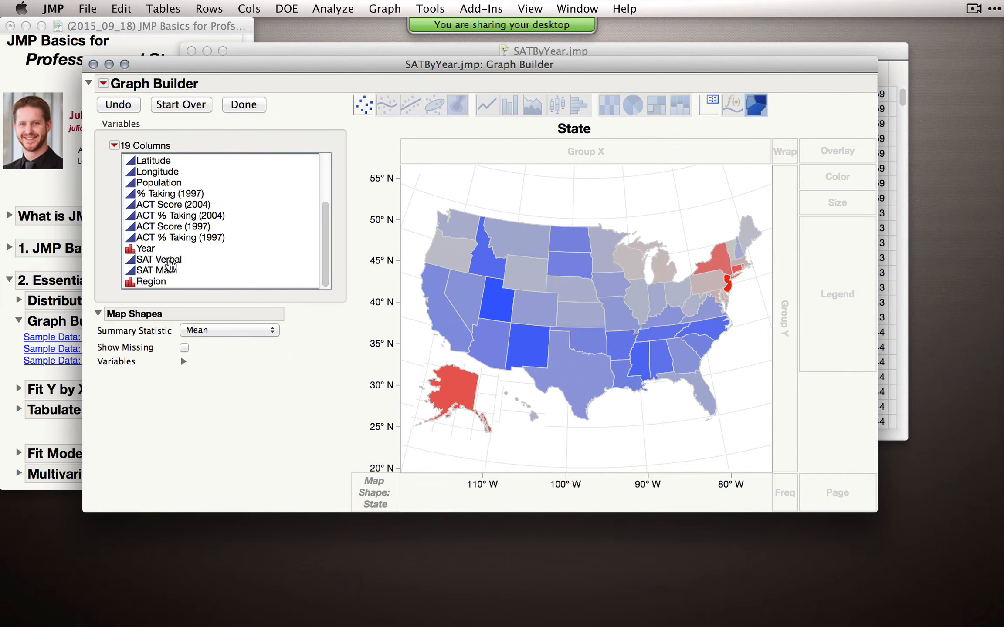
pyautogui.moveTo(169, 262); pyautogui.dragTo(570, 313)
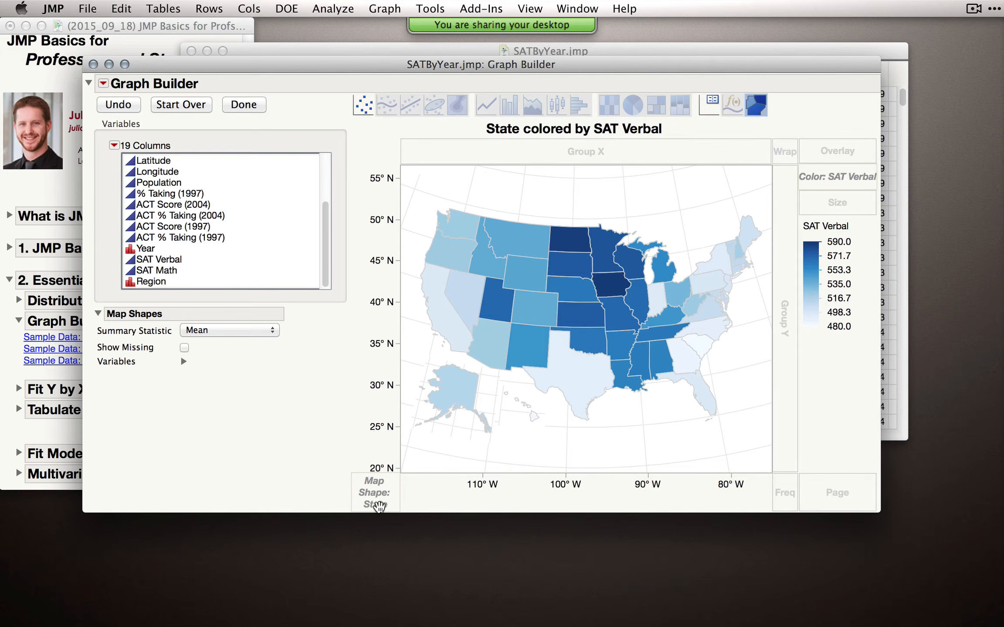
pyautogui.click(146, 250)
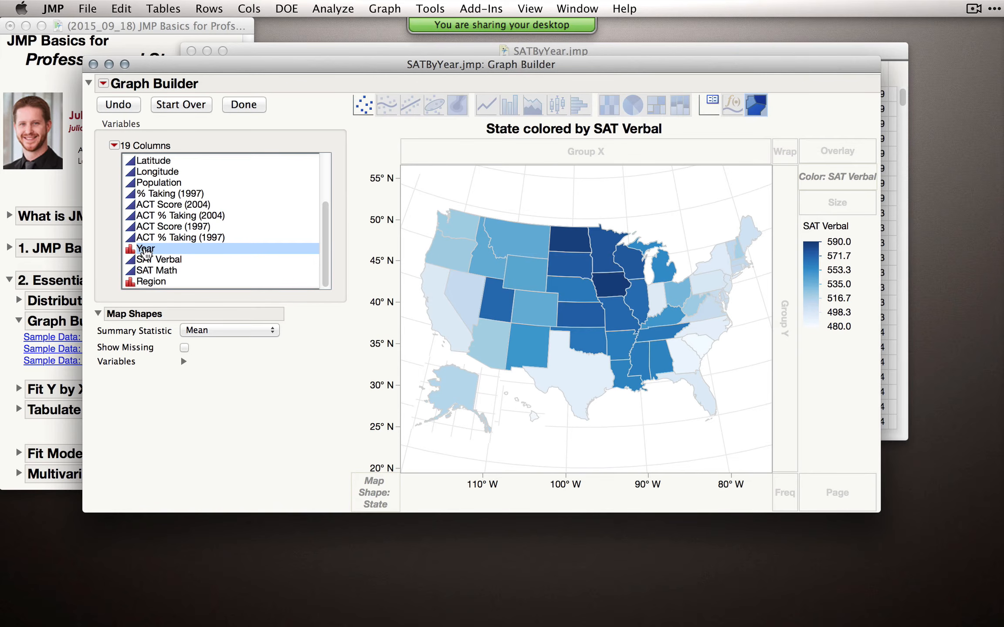
pyautogui.moveTo(146, 251); pyautogui.dragTo(784, 150)
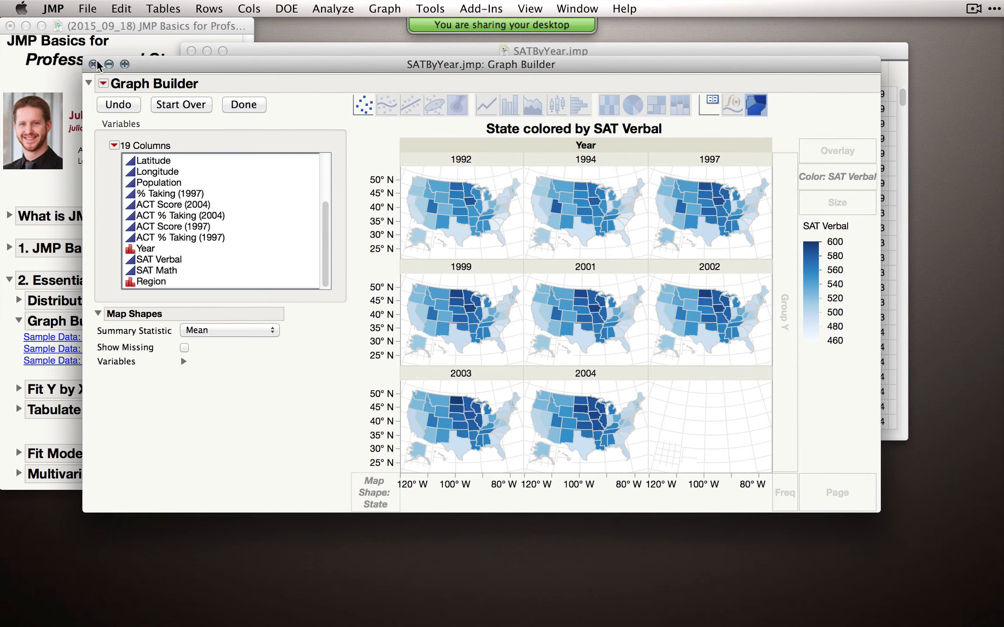
# Close the SATByYear Graph Builder window and its data table
pyautogui.press('super+w')
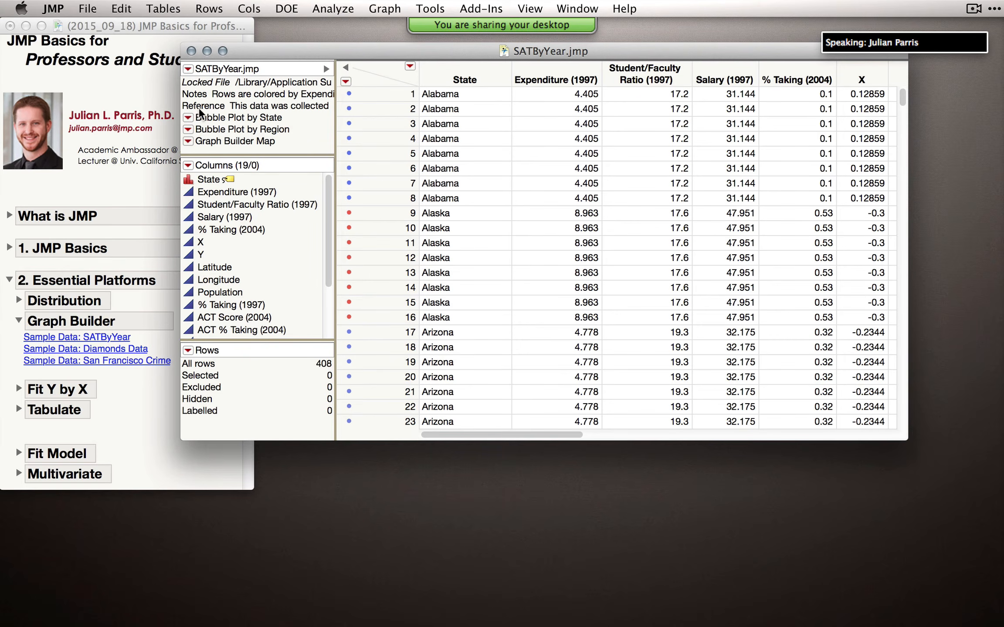
pyautogui.click(191, 51)
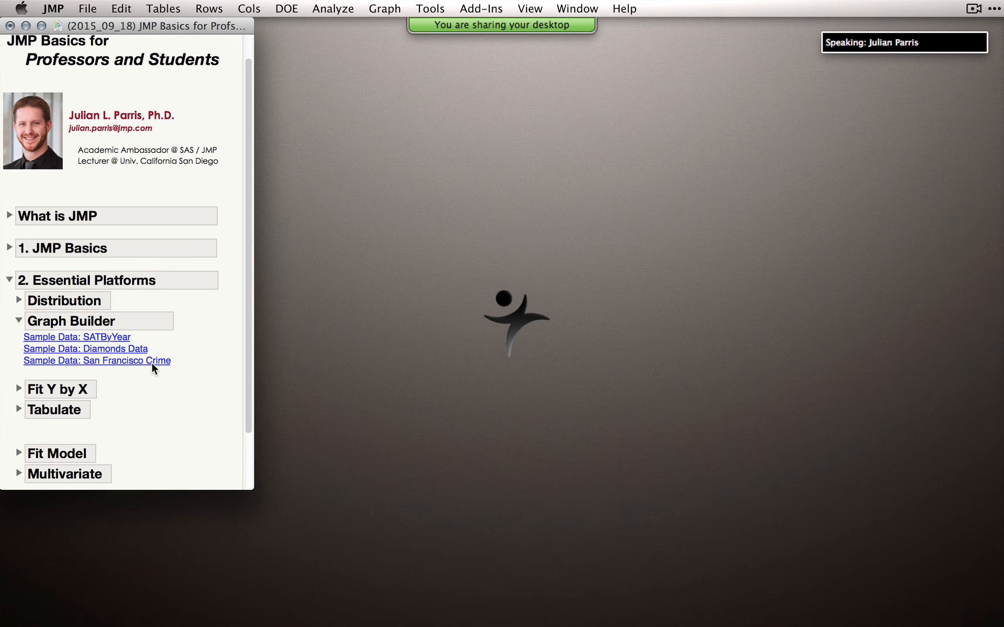
# Collapse the Graph Builder section of the journal and expand the Fit Y by X section to show its diagram
pyautogui.click(18, 321)
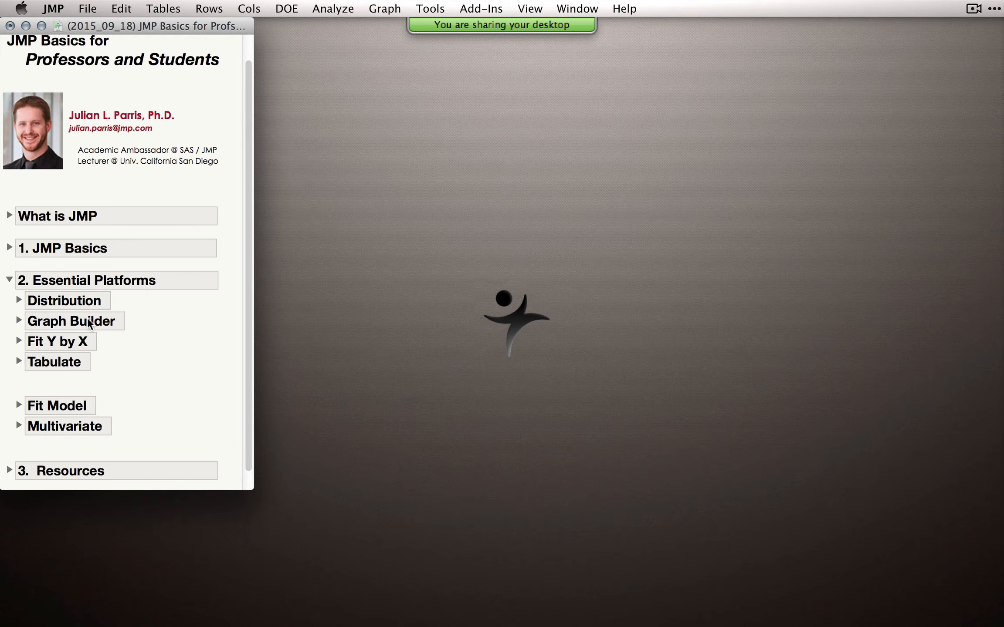
pyautogui.click(19, 342)
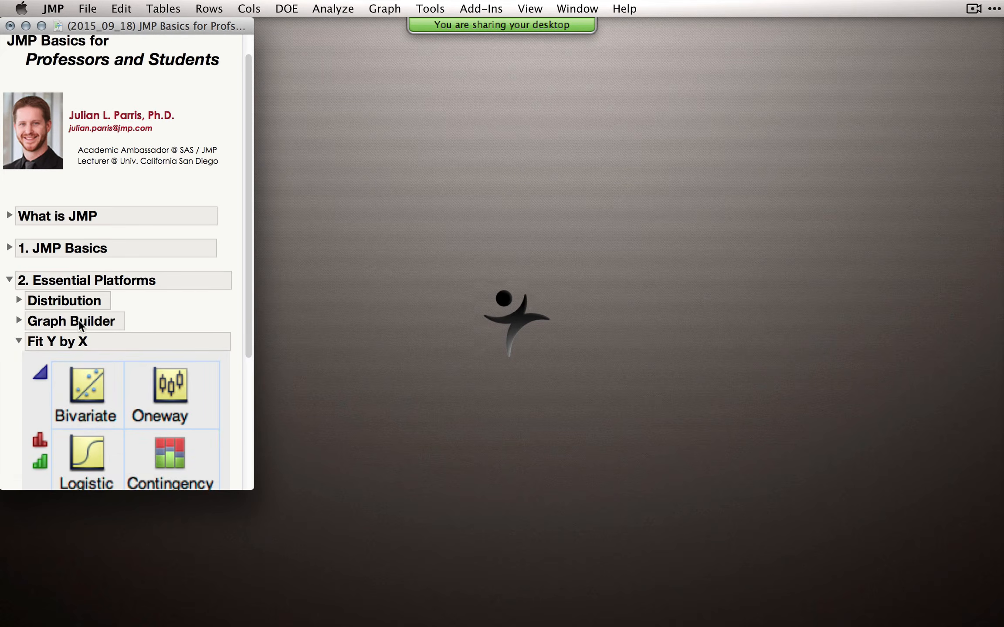
pyautogui.scroll(-3, 80, 322)
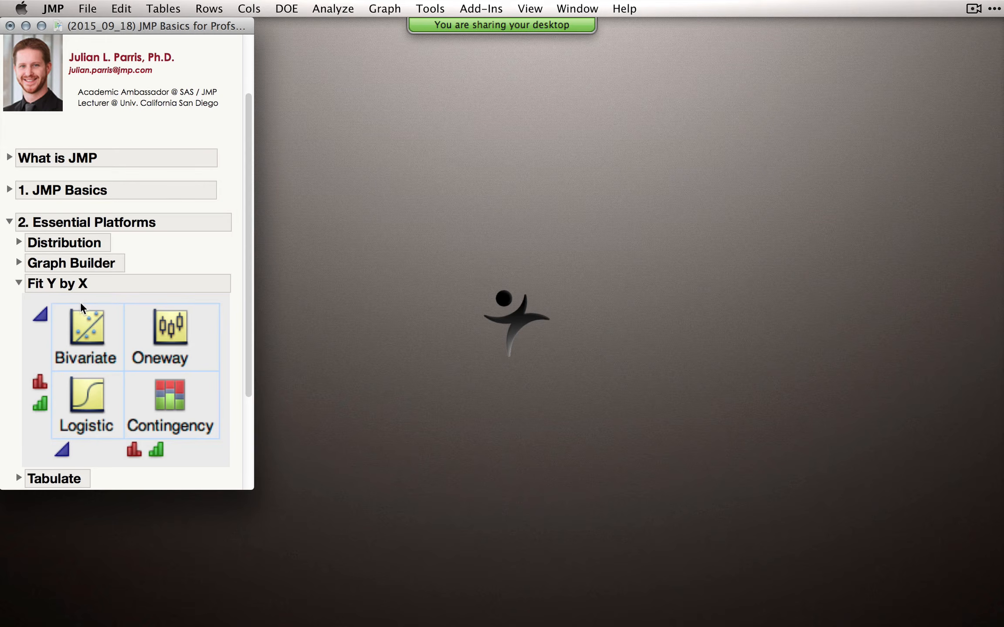
pyautogui.scroll(-1, 80, 302)
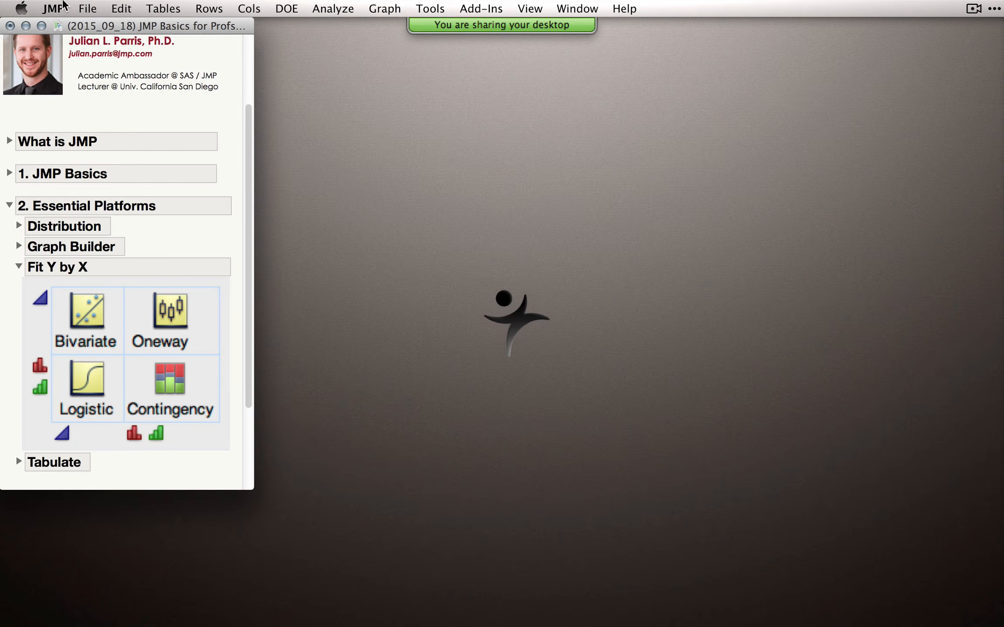
# Reopen the Restaurant Tips.jmp data table
pyautogui.click(89, 7)
pyautogui.moveTo(177, 59)
pyautogui.click(277, 71)
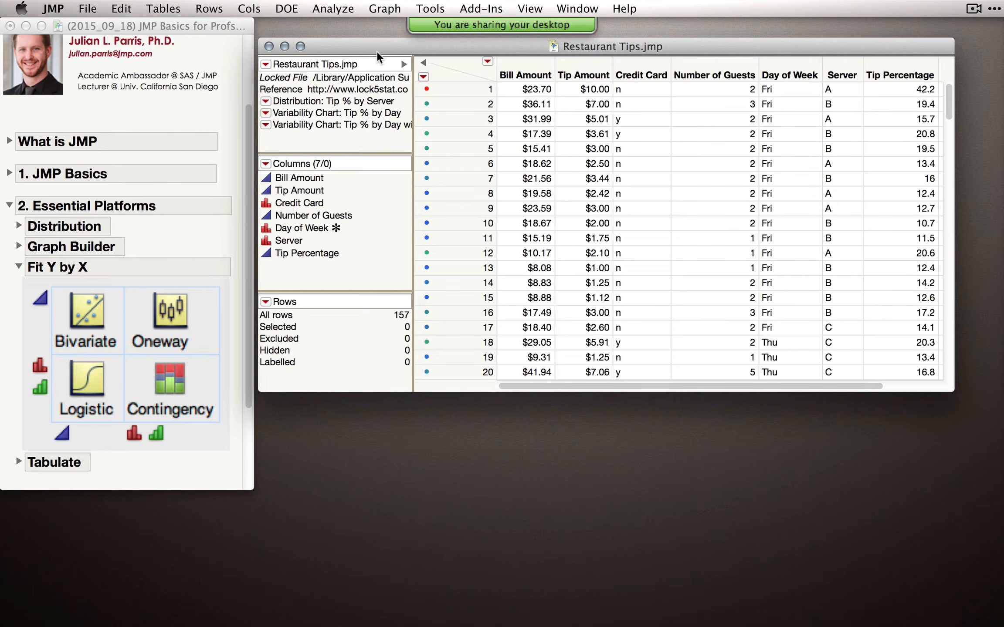
# Run Fit Y by X with Tip Percentage as Y, Response and Credit Card as X, Factor, and move the report up
pyautogui.click(339, 9)
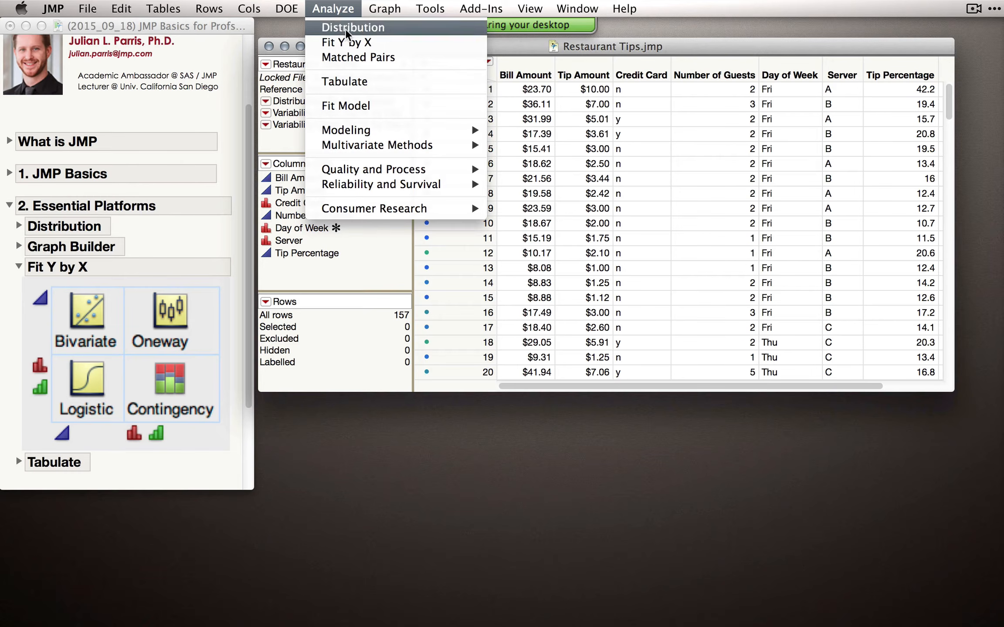
pyautogui.click(371, 45)
pyautogui.moveTo(501, 109); pyautogui.dragTo(497, 158)
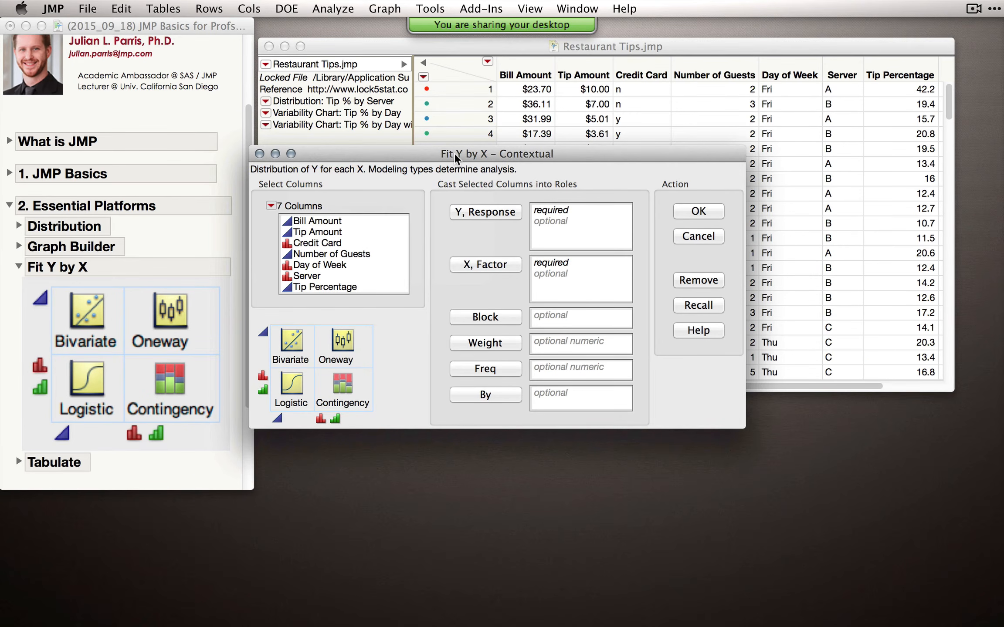
pyautogui.moveTo(454, 154); pyautogui.dragTo(534, 218)
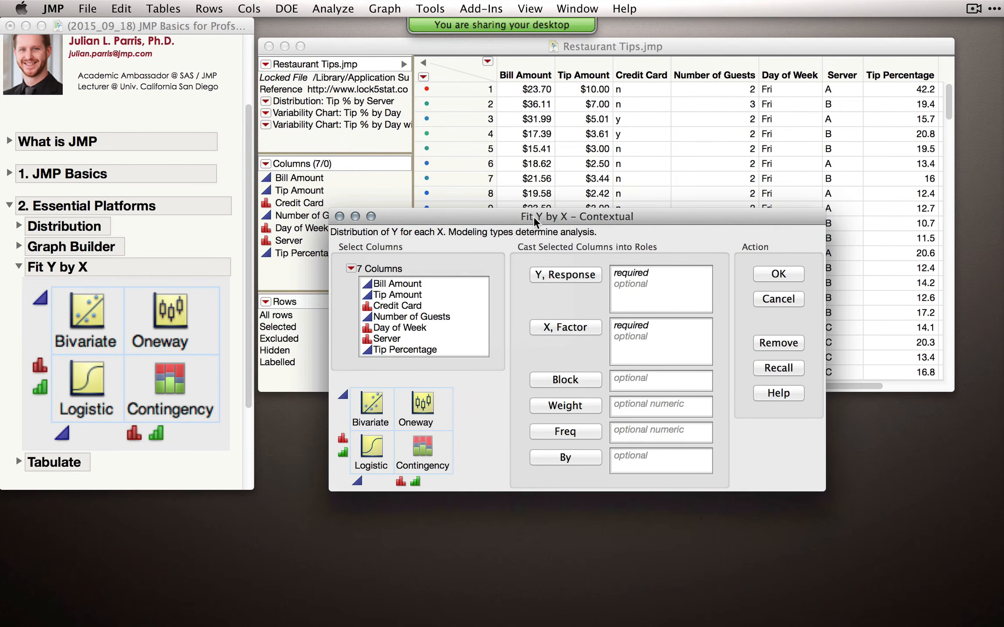
pyautogui.moveTo(531, 216); pyautogui.dragTo(520, 208)
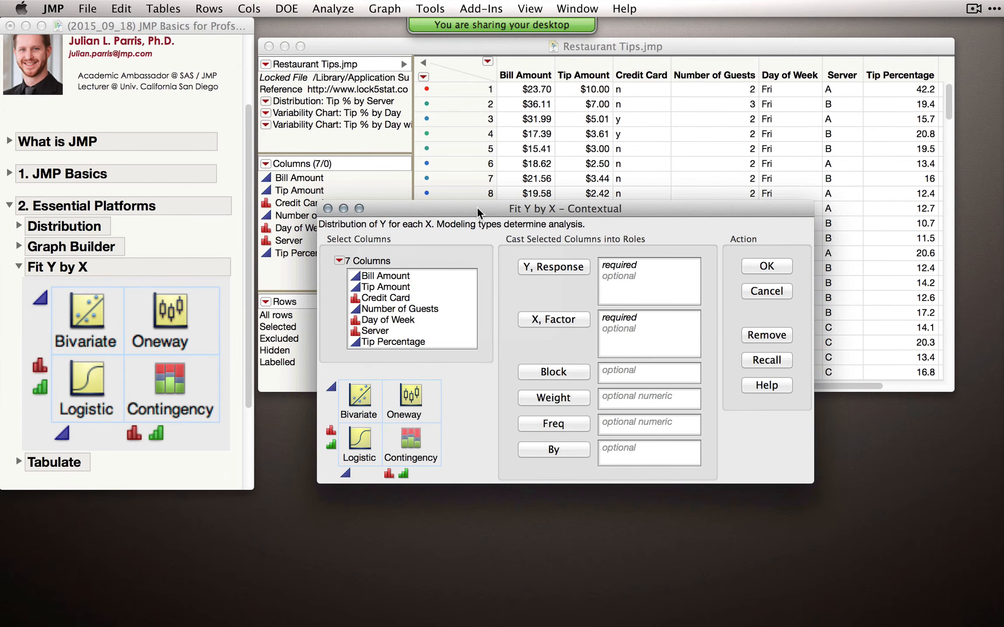
pyautogui.moveTo(476, 207); pyautogui.dragTo(444, 204)
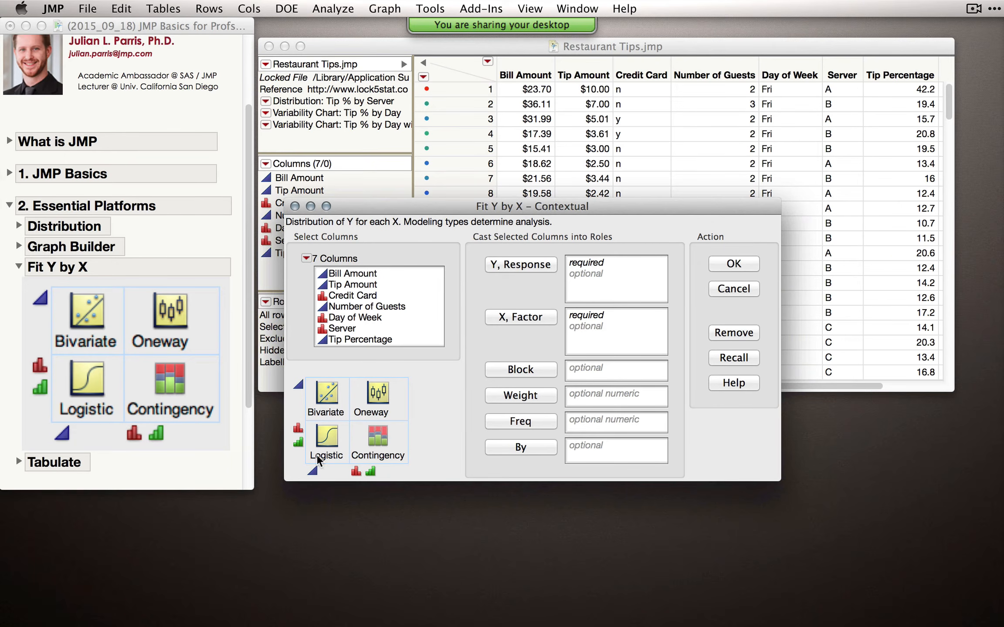
pyautogui.click(344, 340)
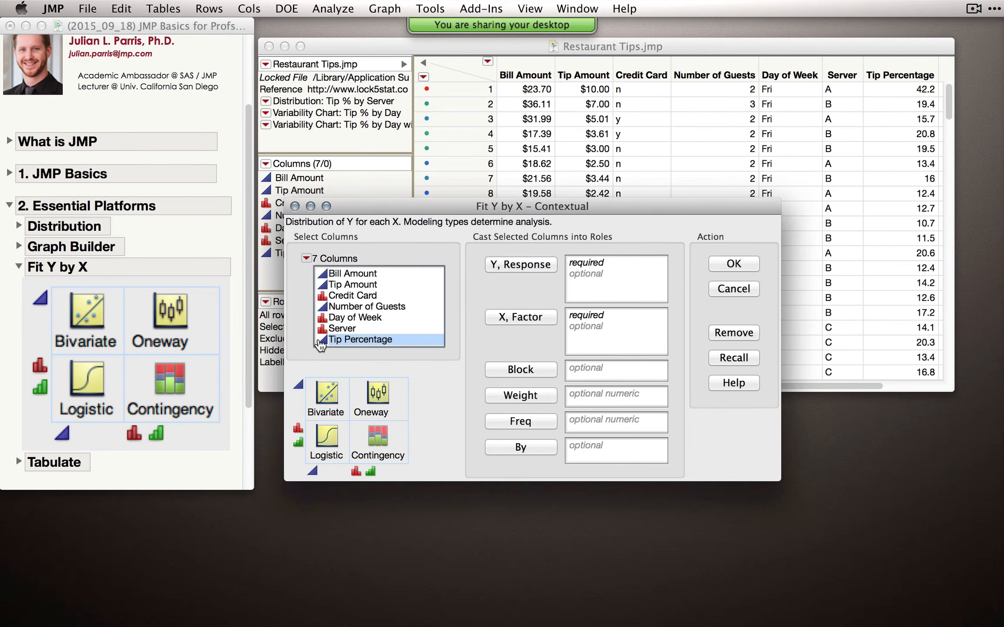
pyautogui.click(519, 265)
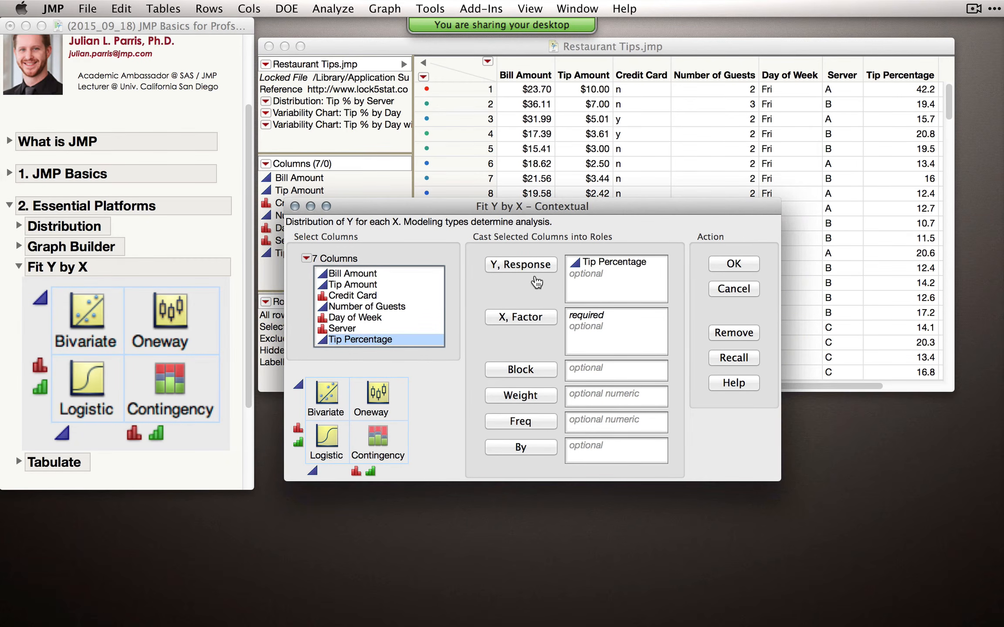
pyautogui.click(349, 296)
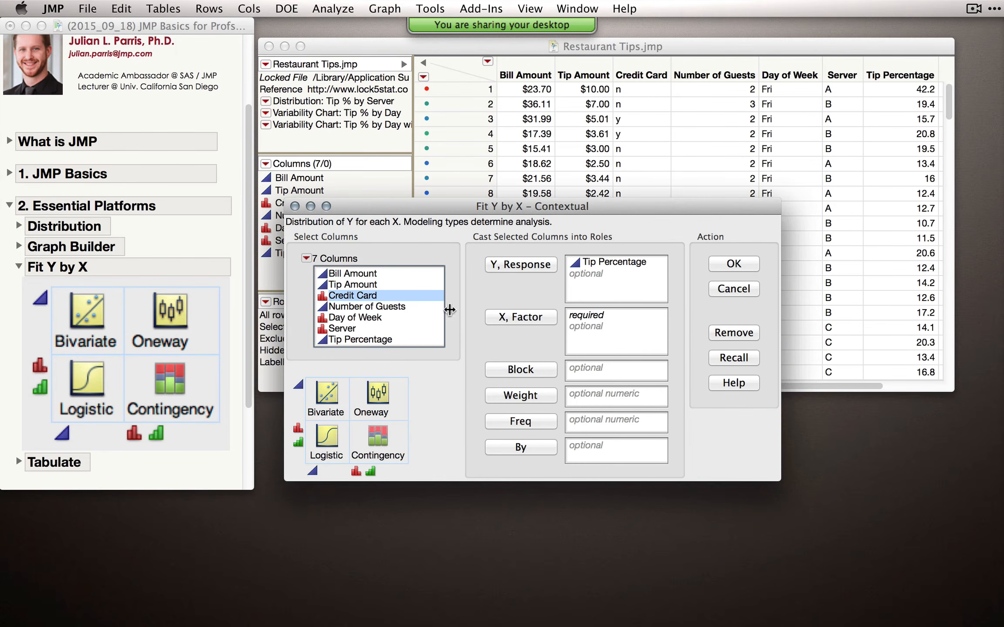
pyautogui.click(550, 324)
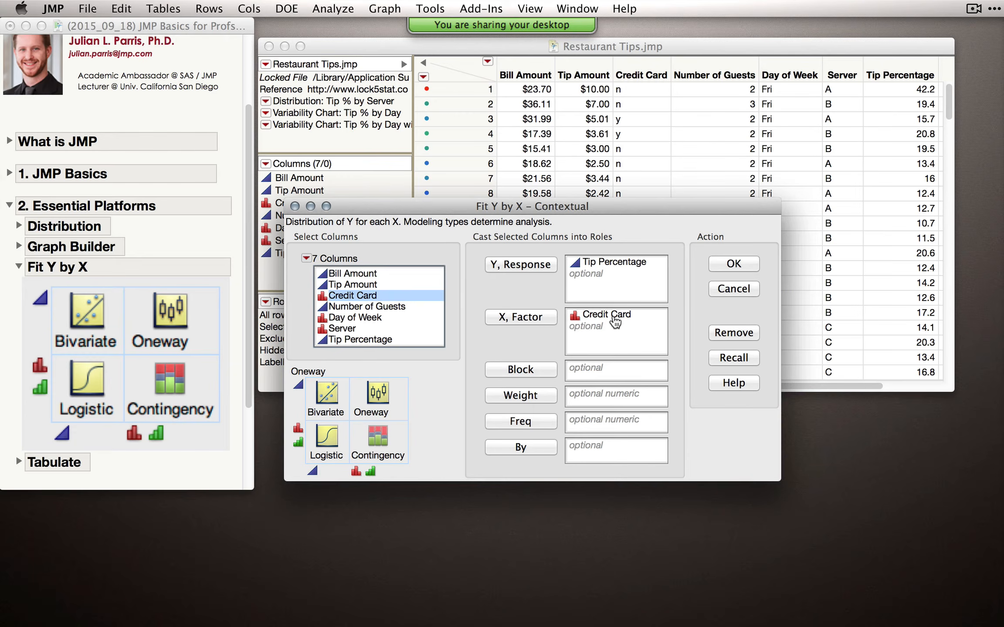
pyautogui.click(723, 271)
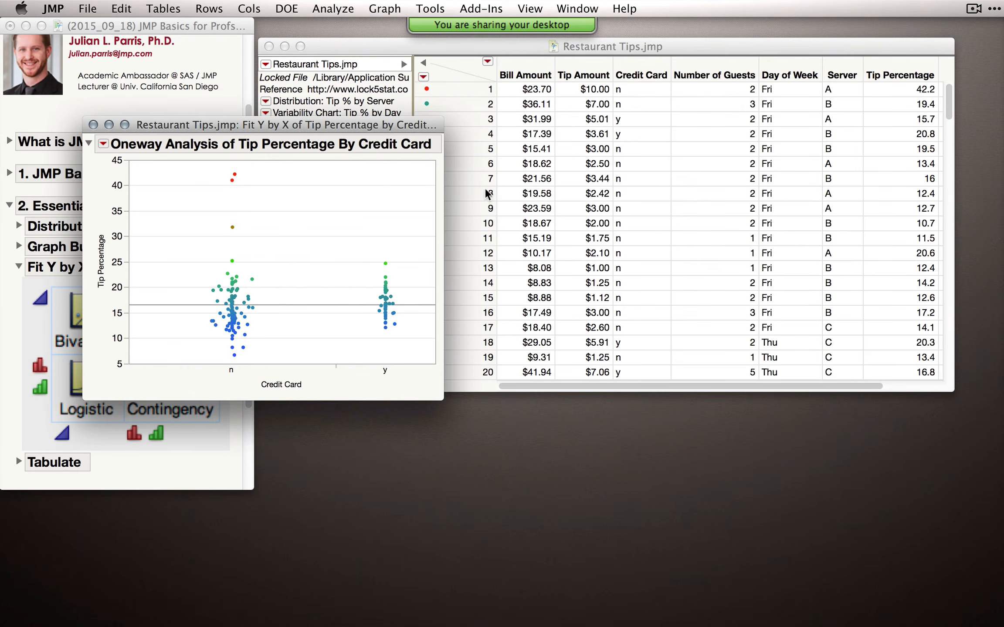
pyautogui.moveTo(358, 126); pyautogui.dragTo(377, 42)
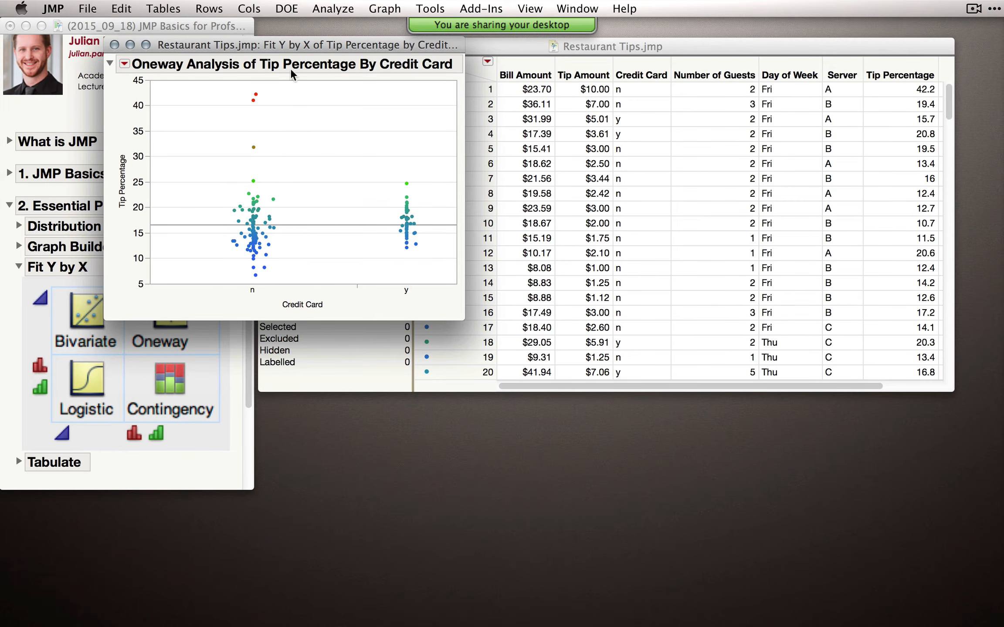
# Start another Fit Y by X with the recalled roles, replacing Credit Card with Bill Amount as X, Factor
pyautogui.click(337, 9)
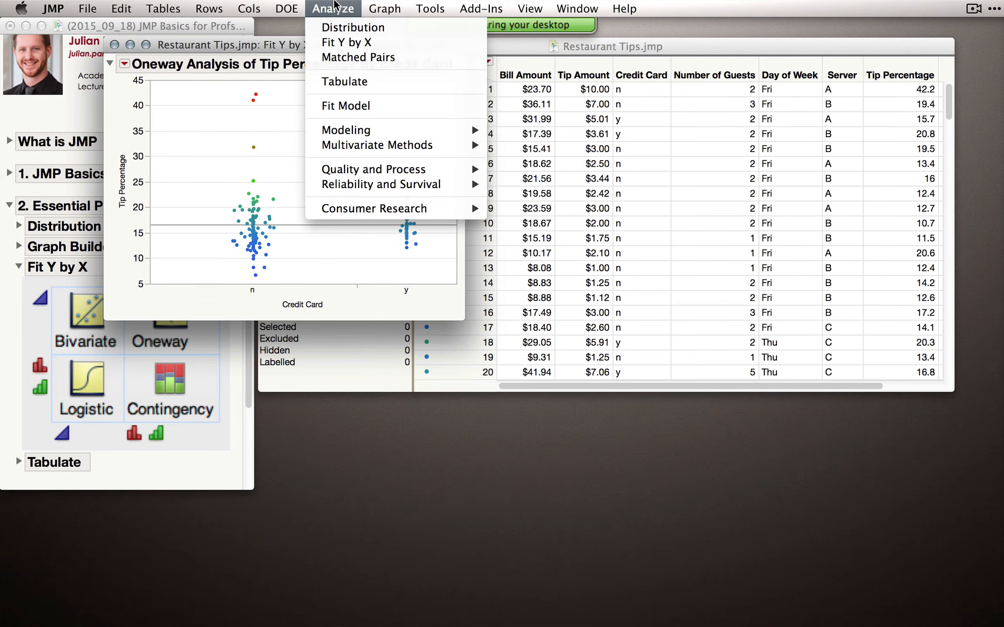
pyautogui.click(346, 43)
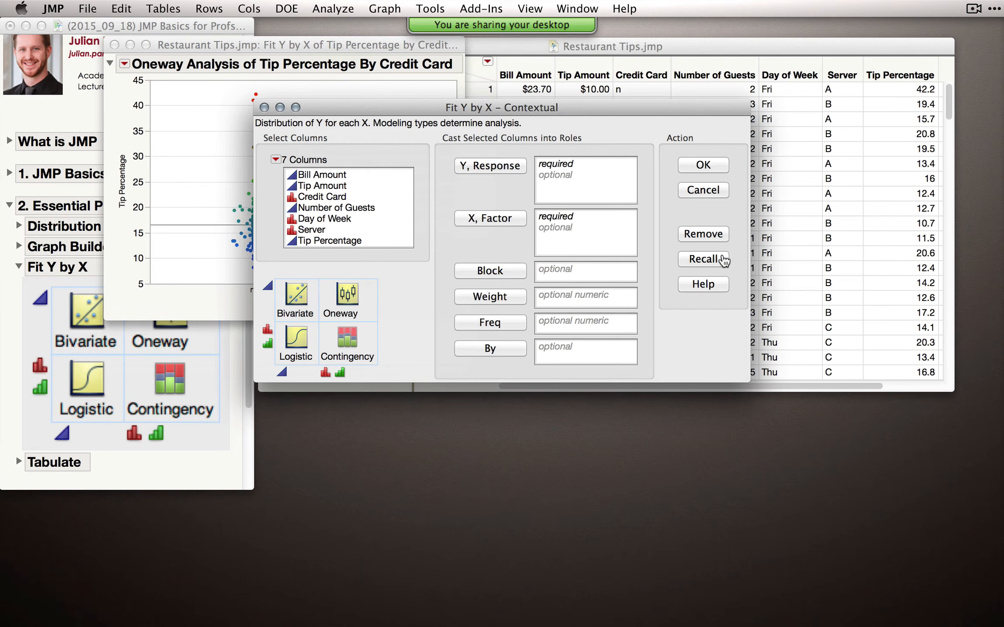
pyautogui.click(723, 269)
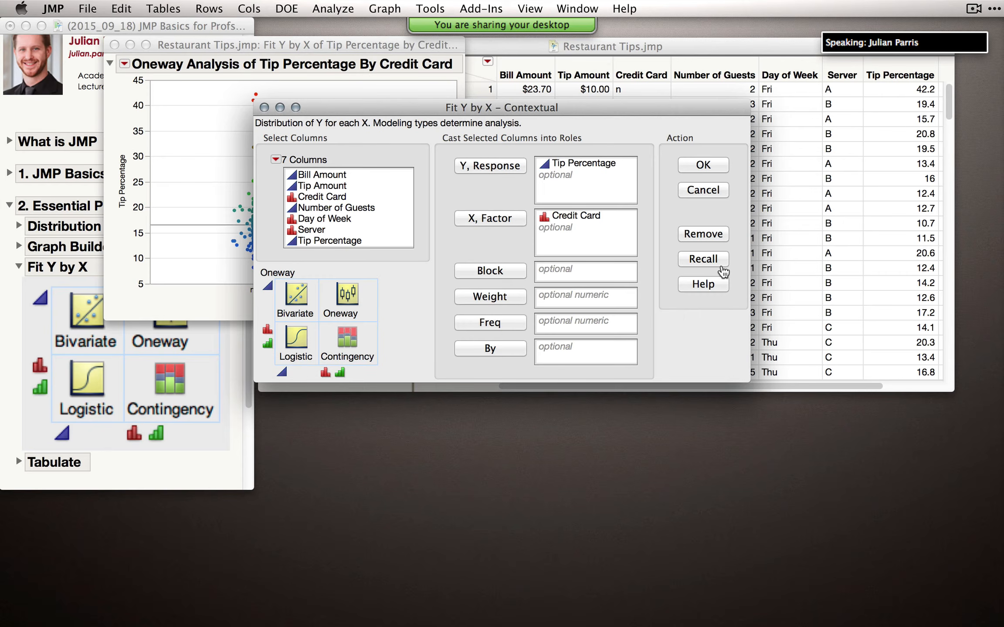
pyautogui.click(571, 216)
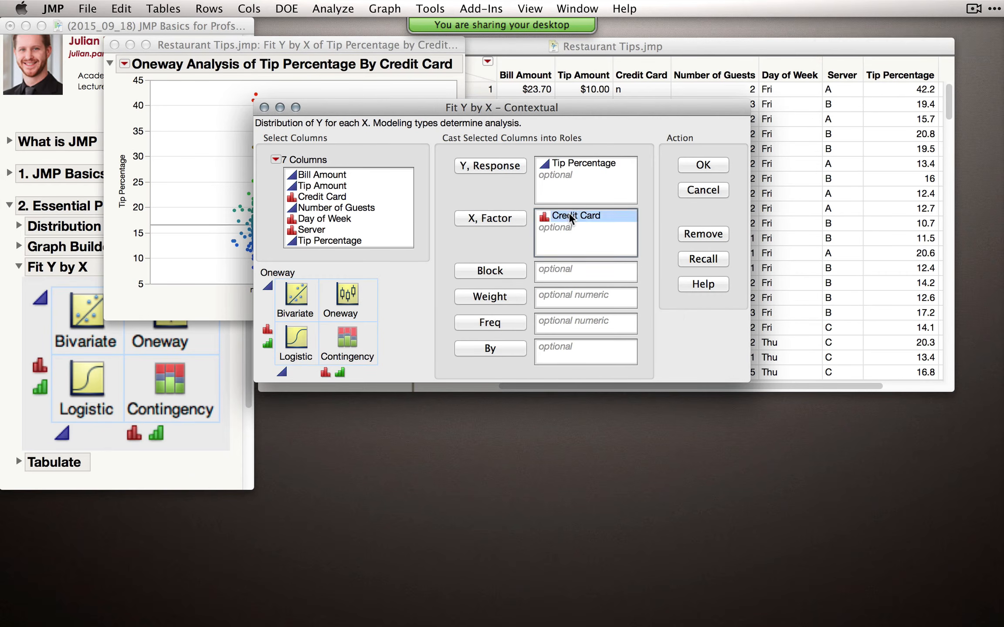
pyautogui.doubleClick(571, 216)
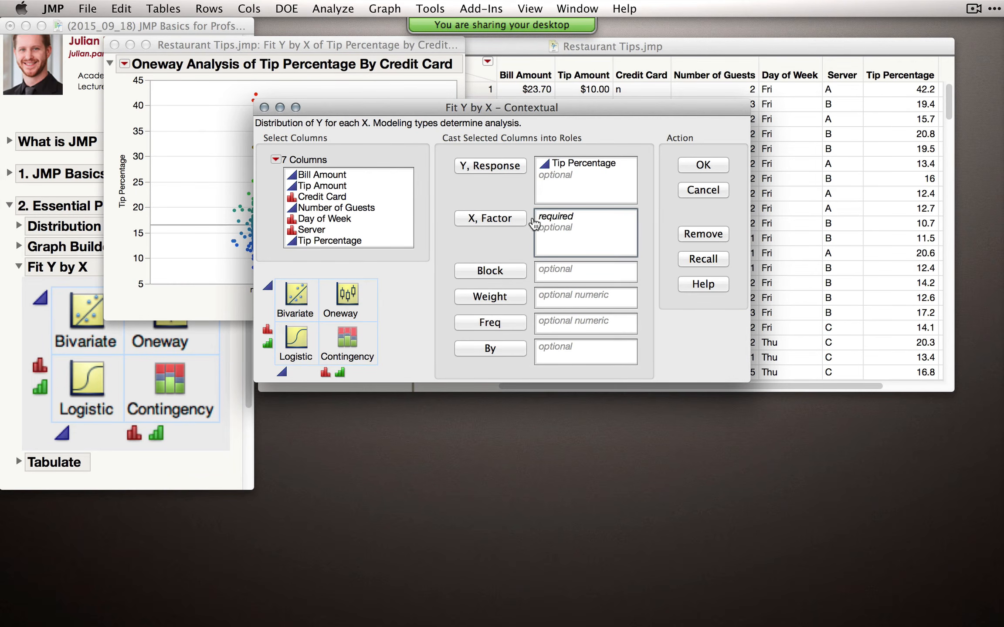
pyautogui.click(316, 175)
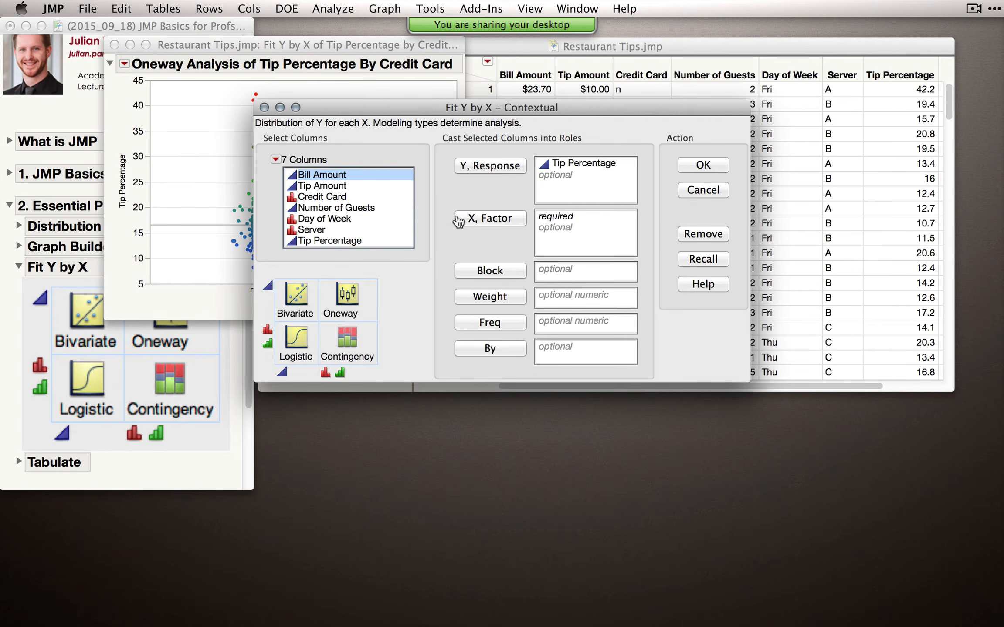
pyautogui.click(507, 218)
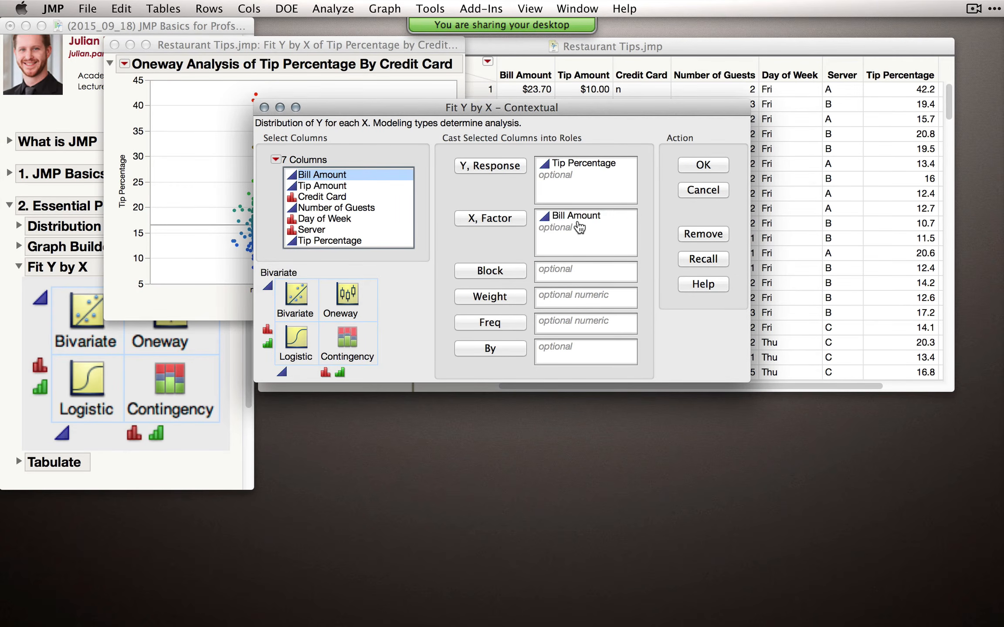
# Run the bivariate fit of Tip Percentage by Bill Amount and place its report beside the oneway report
pyautogui.moveTo(418, 112); pyautogui.dragTo(562, 159)
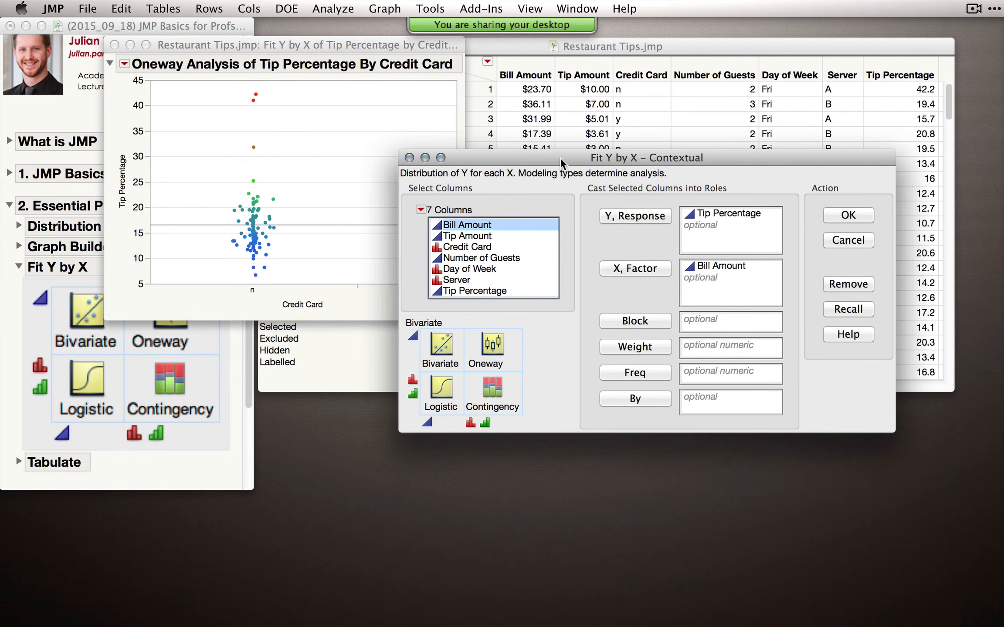
pyautogui.click(848, 215)
pyautogui.moveTo(312, 142); pyautogui.dragTo(668, 45)
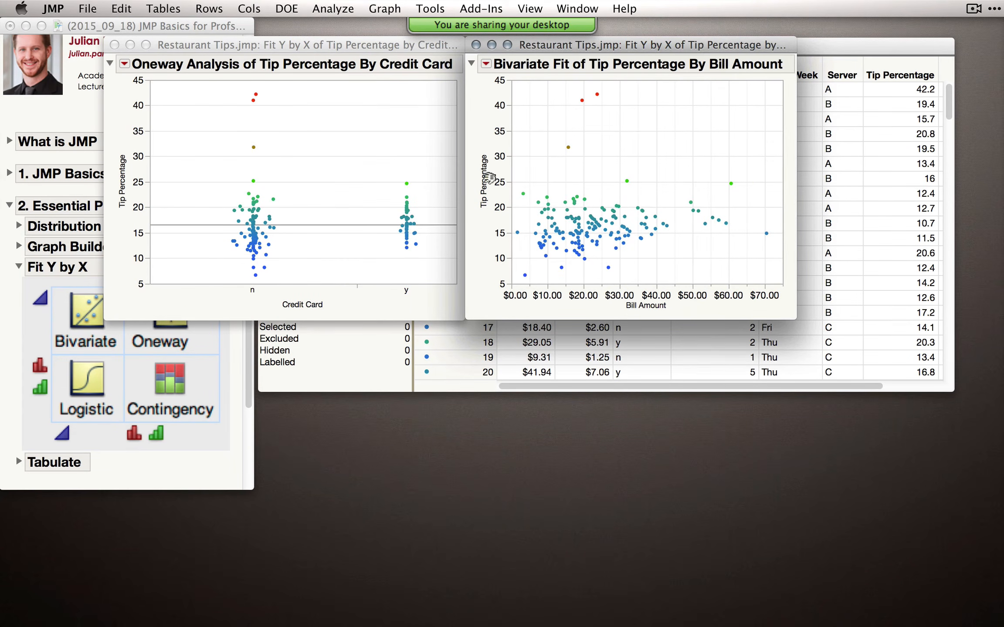
# Bring the oneway and bivariate reports forward in turn to compare their plots, ending on the oneway report
pyautogui.click(364, 178)
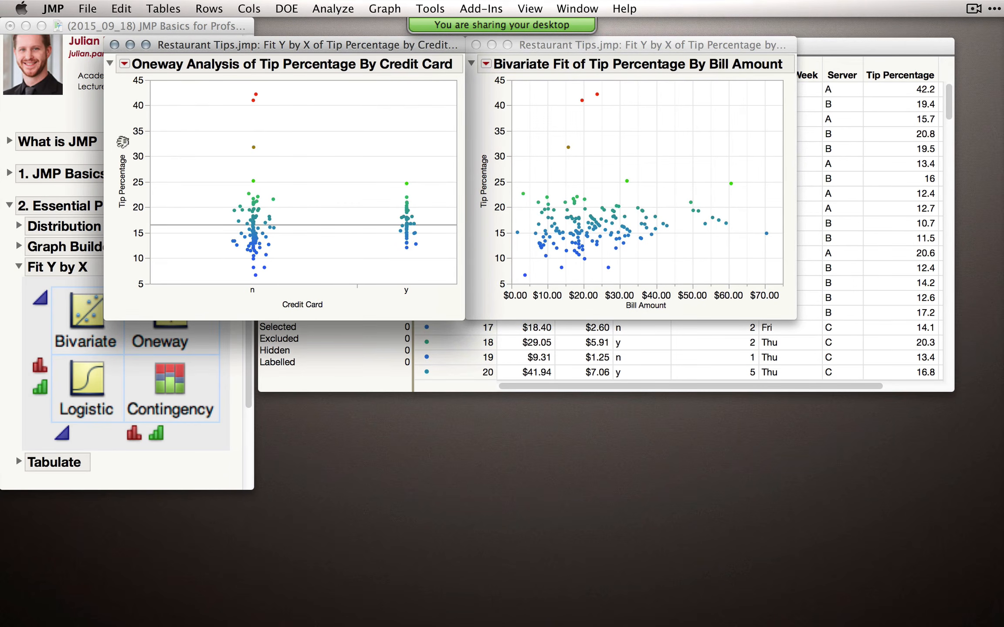
pyautogui.click(615, 164)
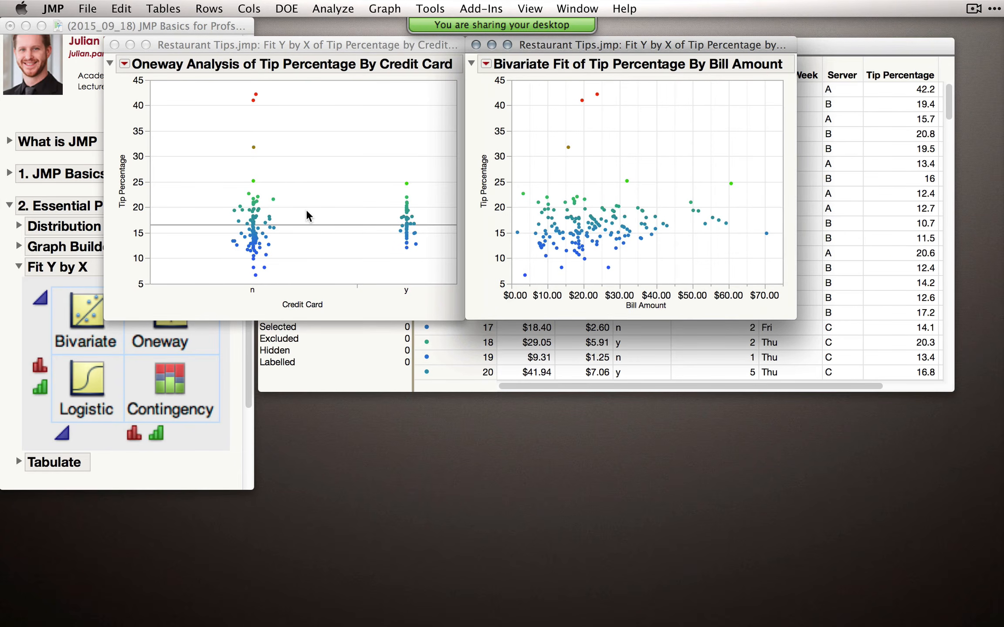
pyautogui.moveTo(589, 195)
pyautogui.click(339, 6)
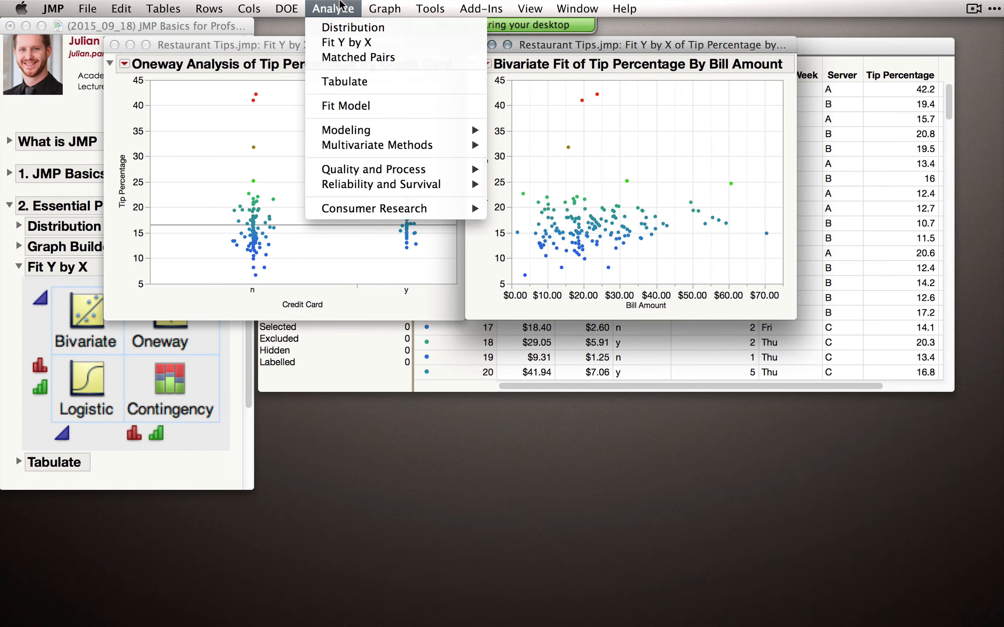
pyautogui.click(340, 6)
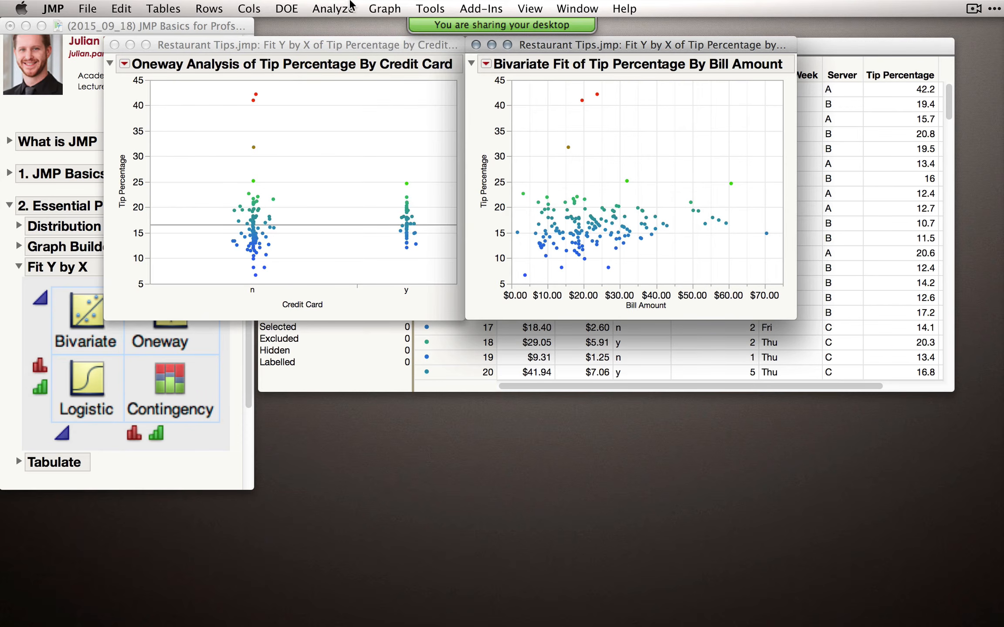
pyautogui.click(359, 136)
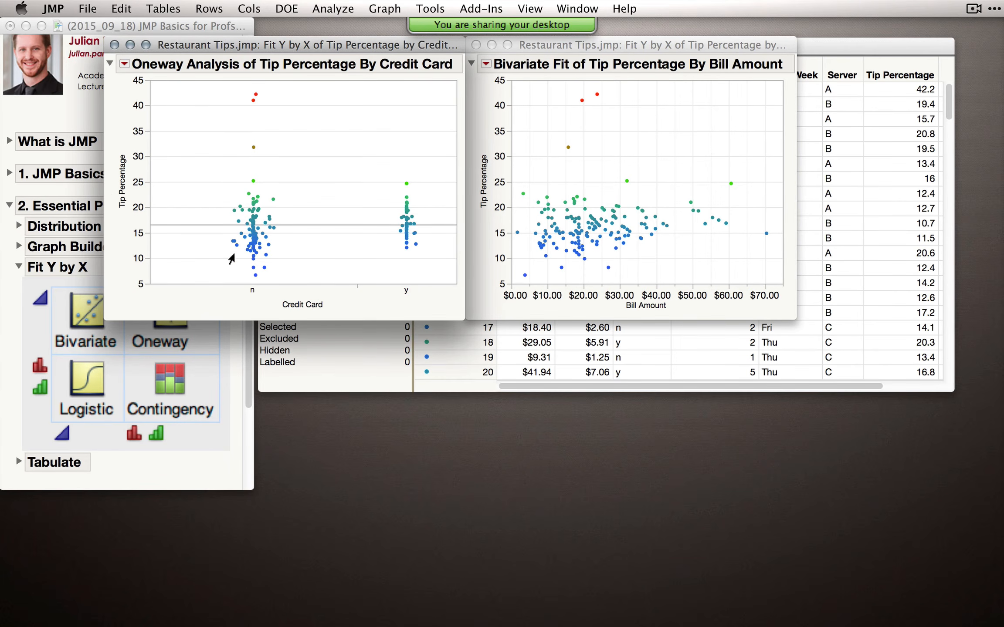
# Review the test options for the oneway analysis of Tip Percentage by Credit Card and add the Means/Anova/Pooled t report
pyautogui.moveTo(291, 264)
pyautogui.click(124, 64)
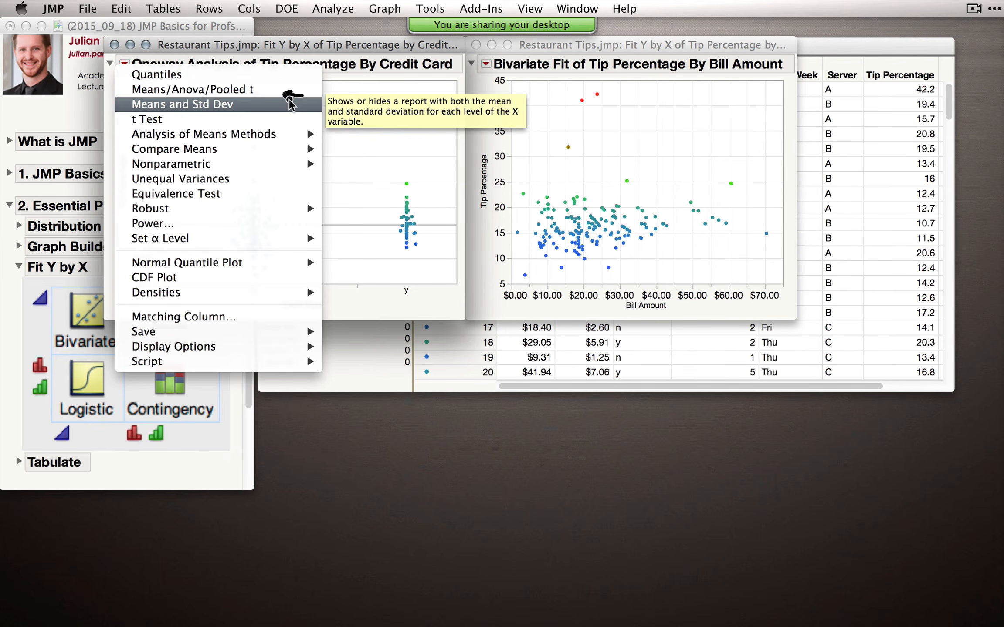
pyautogui.moveTo(301, 118); pyautogui.dragTo(276, 119)
pyautogui.moveTo(283, 165)
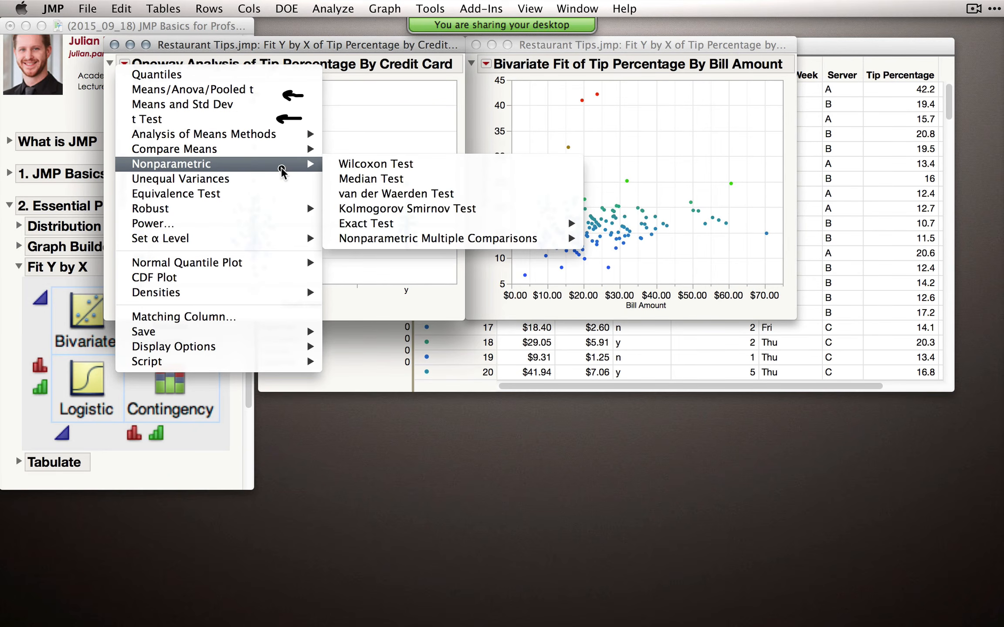
pyautogui.moveTo(283, 164)
pyautogui.mouseDown()
pyautogui.moveTo(261, 164)
pyautogui.moveTo(270, 172)
pyautogui.mouseUp()
pyautogui.moveTo(291, 192); pyautogui.dragTo(263, 192)
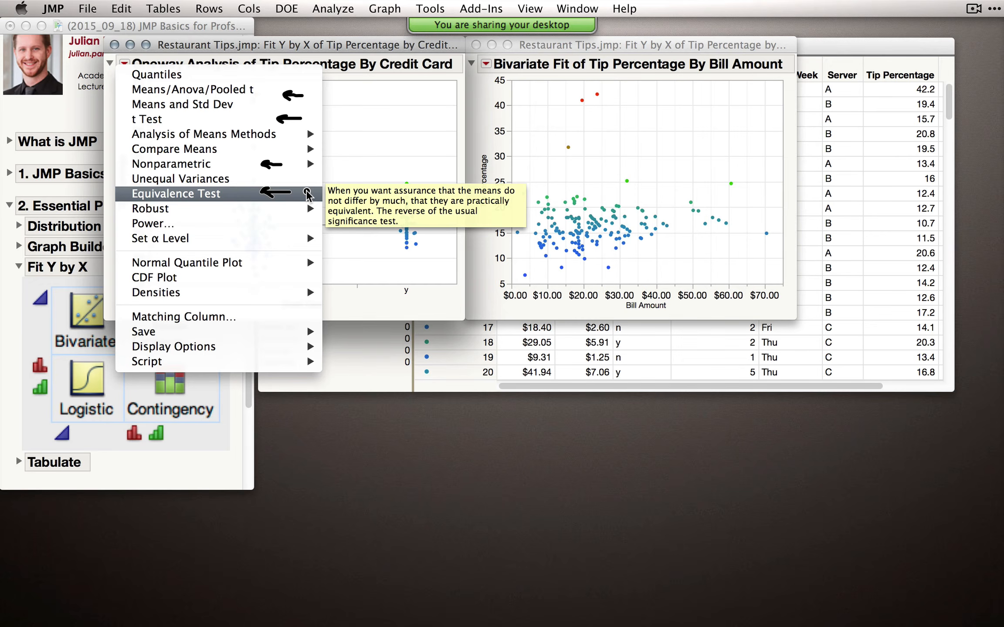
pyautogui.press('Escape')
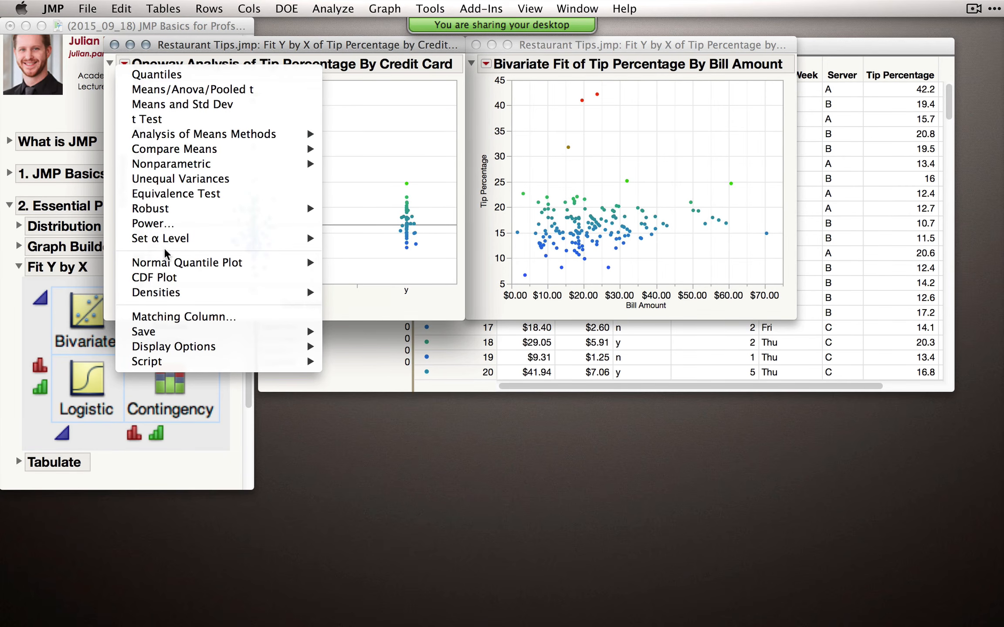
pyautogui.click(222, 89)
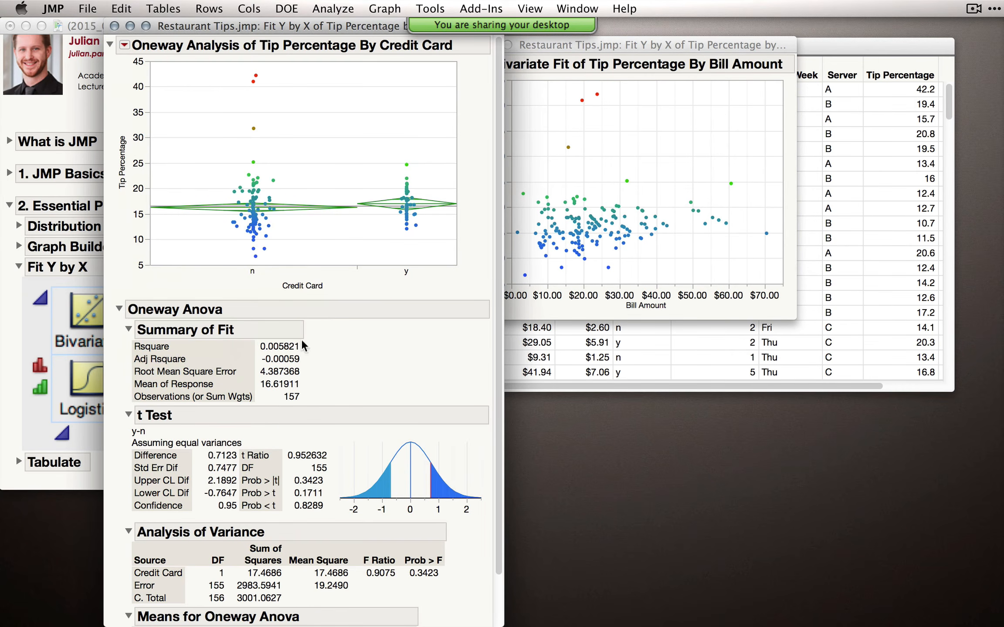
# Review the oneway analysis options and examine the Anova, t test and means reports for Tip Percentage by Credit Card
pyautogui.click(124, 46)
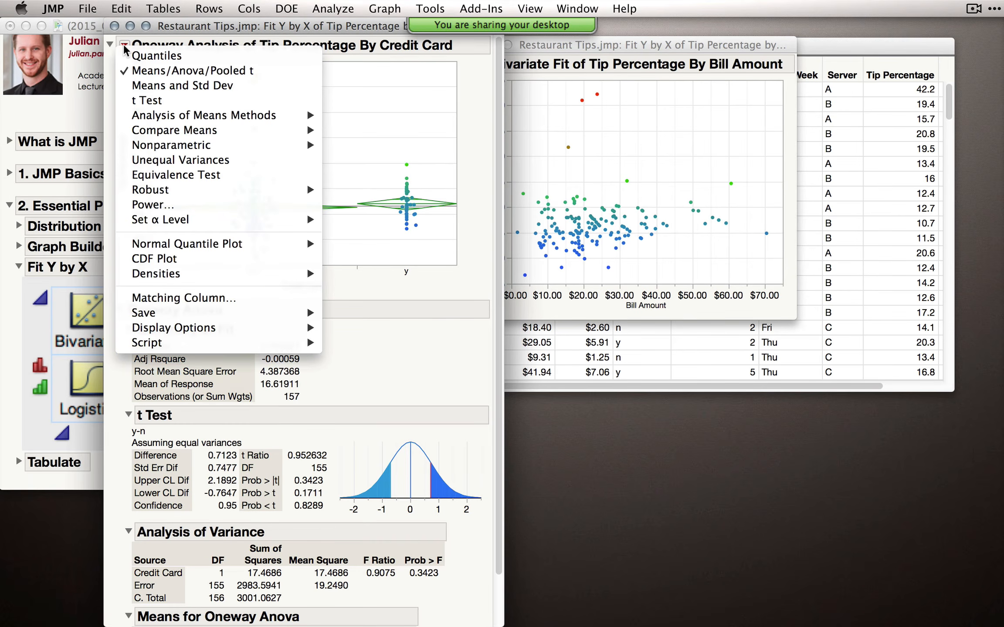
pyautogui.moveTo(224, 145)
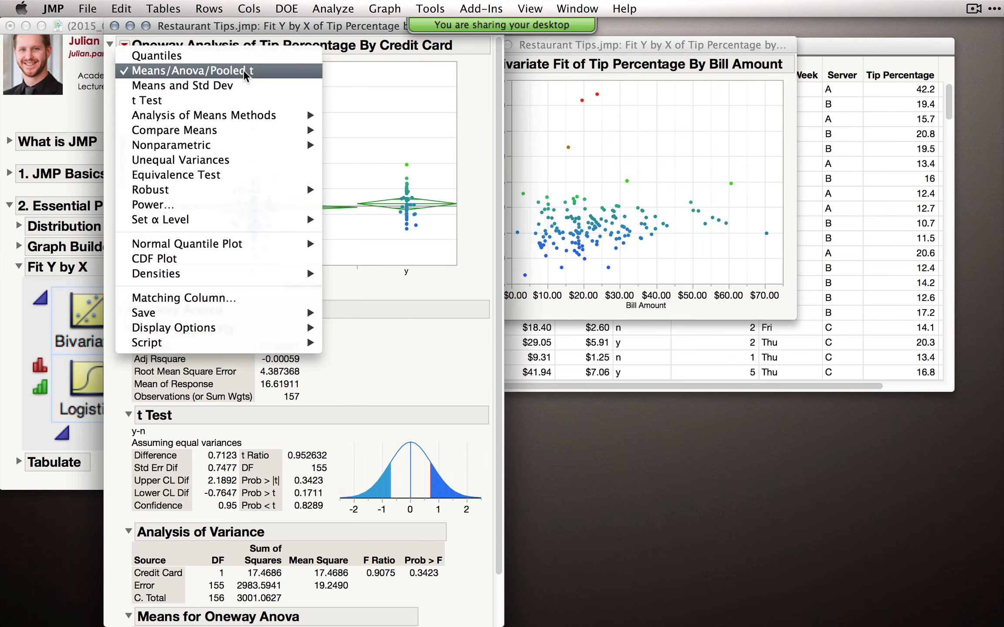
pyautogui.click(384, 359)
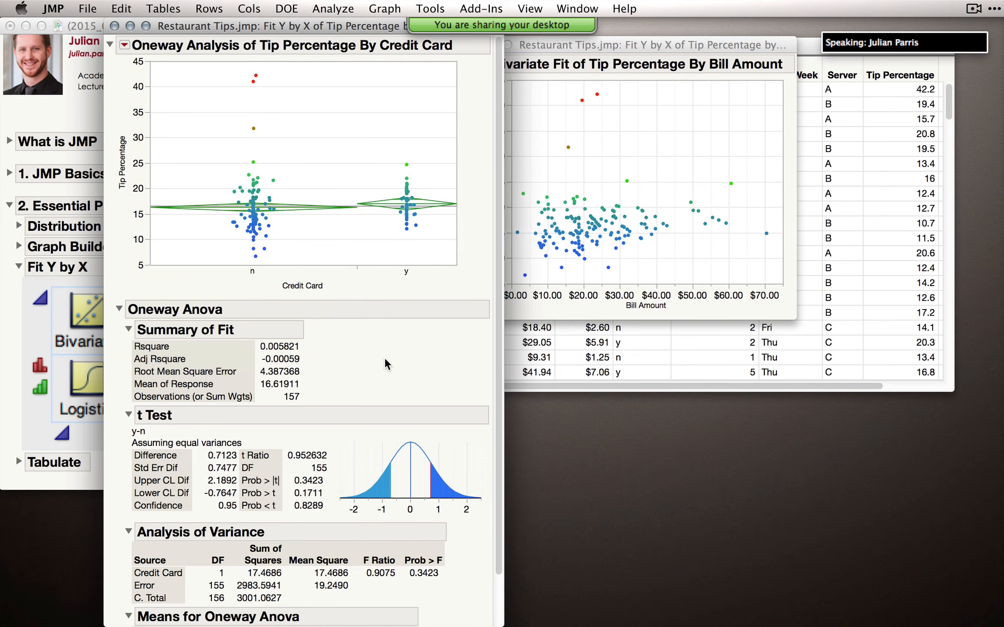
pyautogui.scroll(-3, 397, 436)
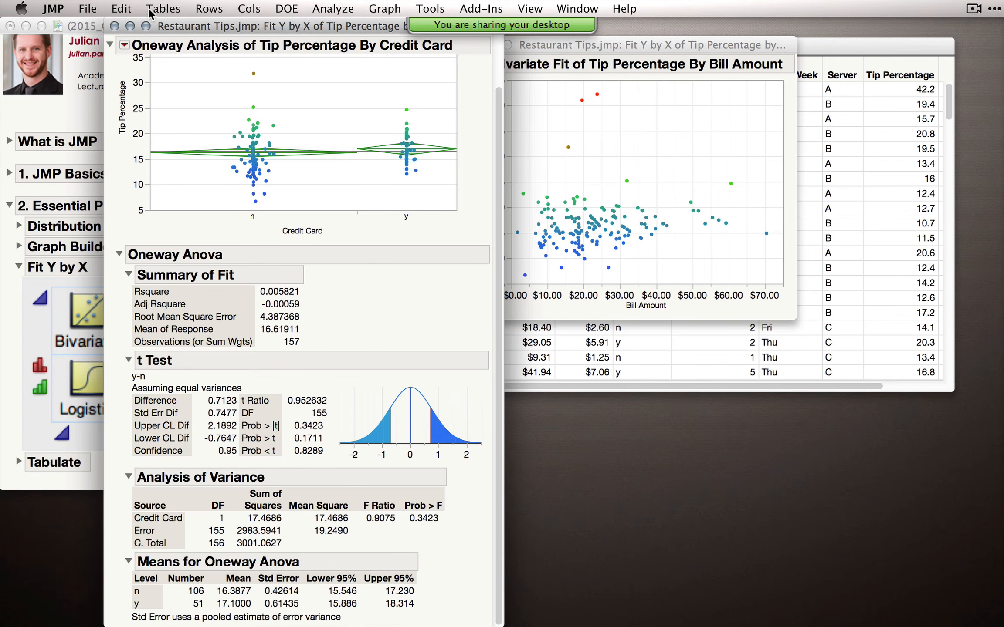
pyautogui.scroll(3, 171, 125)
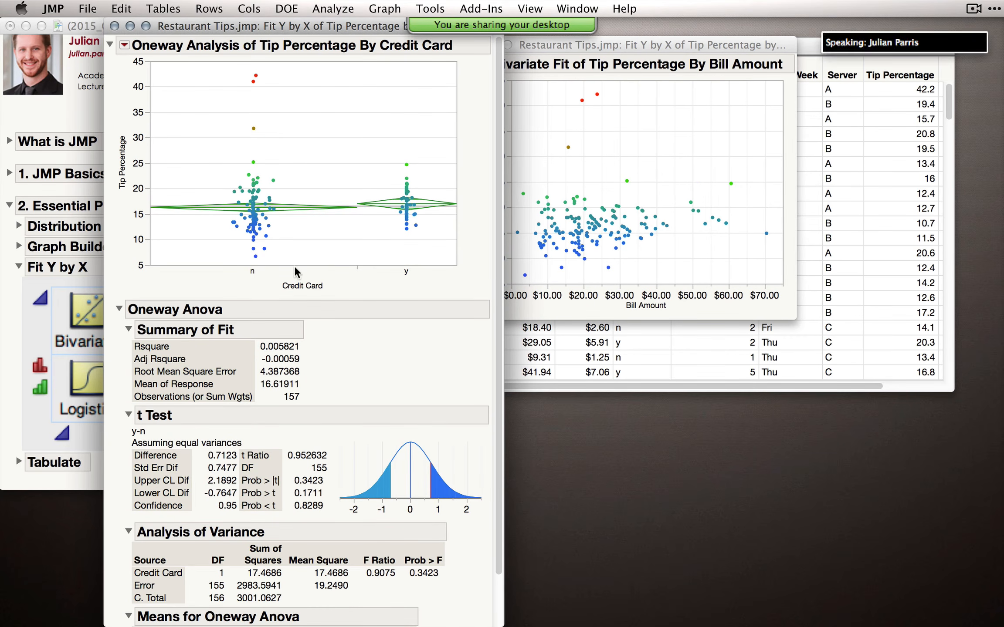
# Add histogram borders and a fitted line to the bivariate plot of Tip Percentage by Bill Amount
pyautogui.click(676, 135)
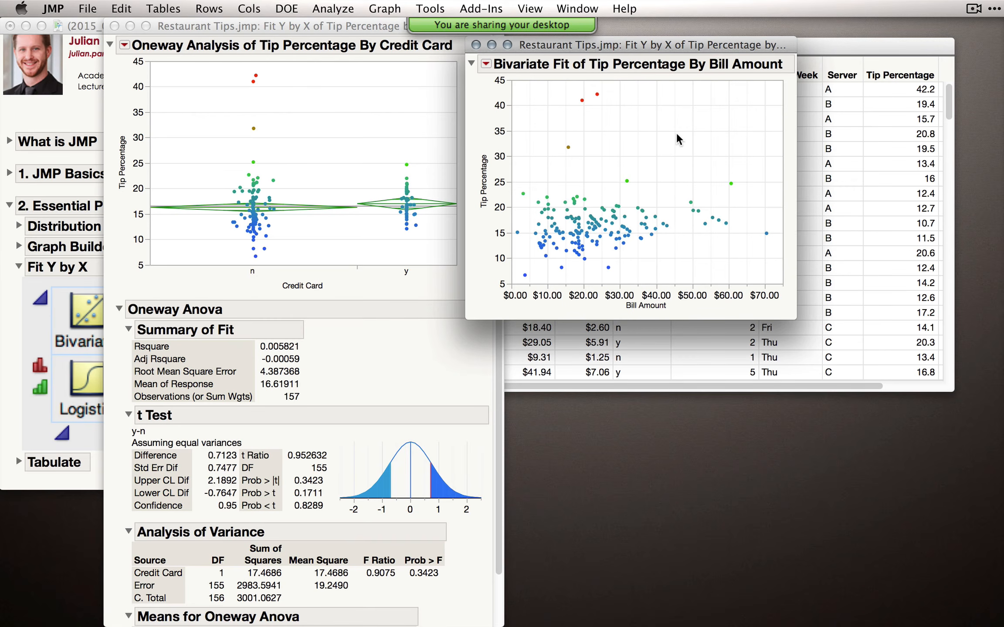
pyautogui.click(486, 64)
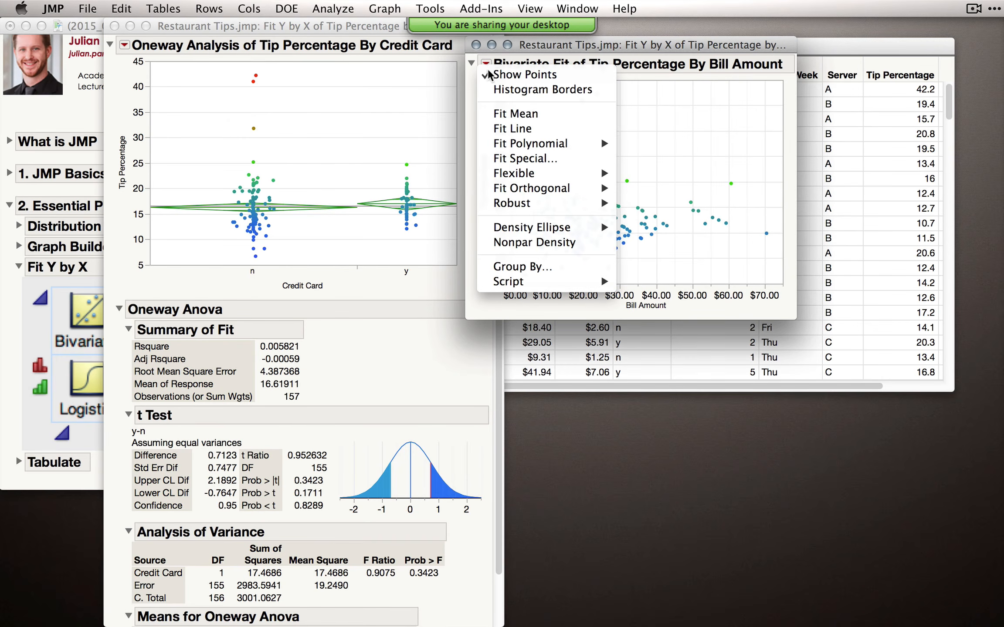
pyautogui.click(498, 88)
pyautogui.click(486, 64)
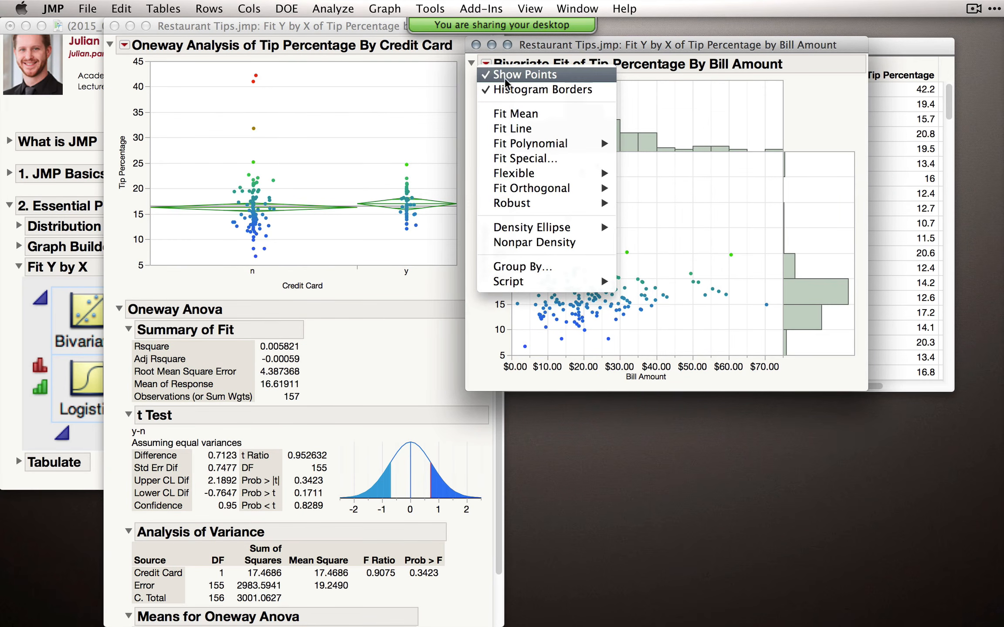
pyautogui.moveTo(564, 141)
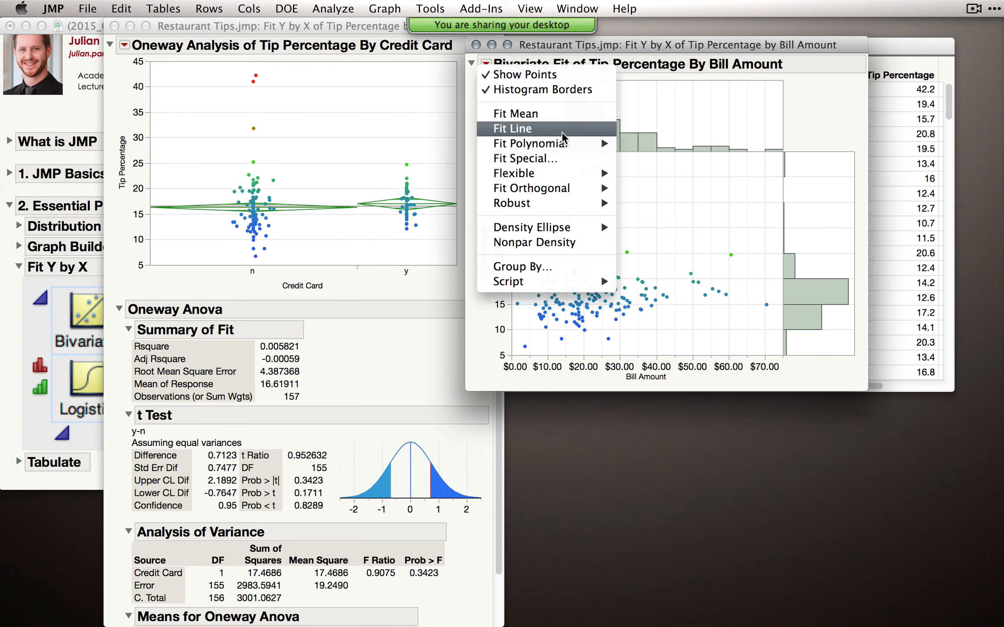
pyautogui.click(562, 131)
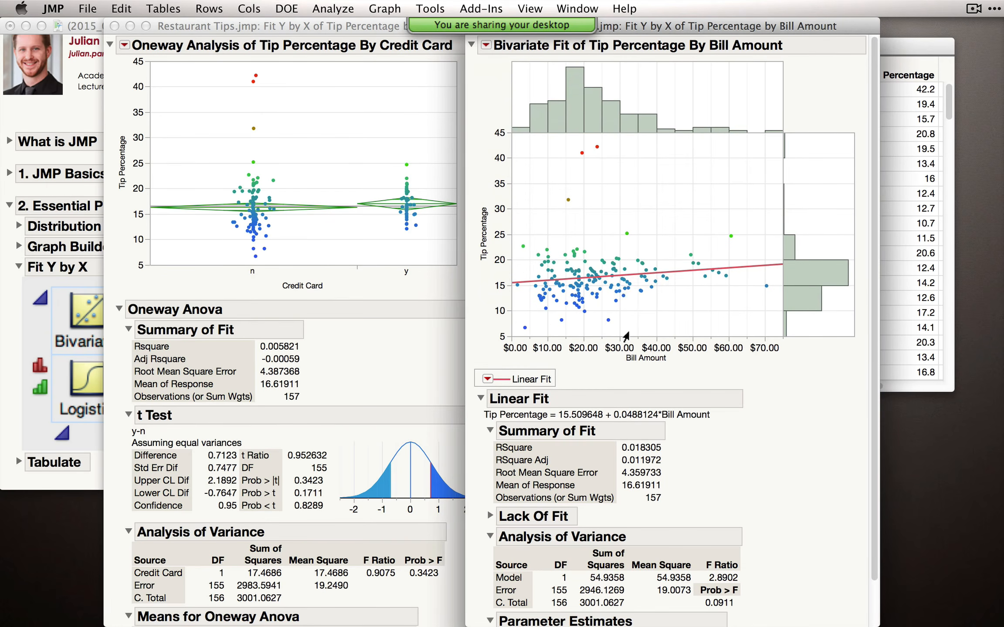
# Add confidence curves for the fit and residual plots to the linear fit of Tip Percentage by Bill Amount
pyautogui.scroll(-3, 790, 436)
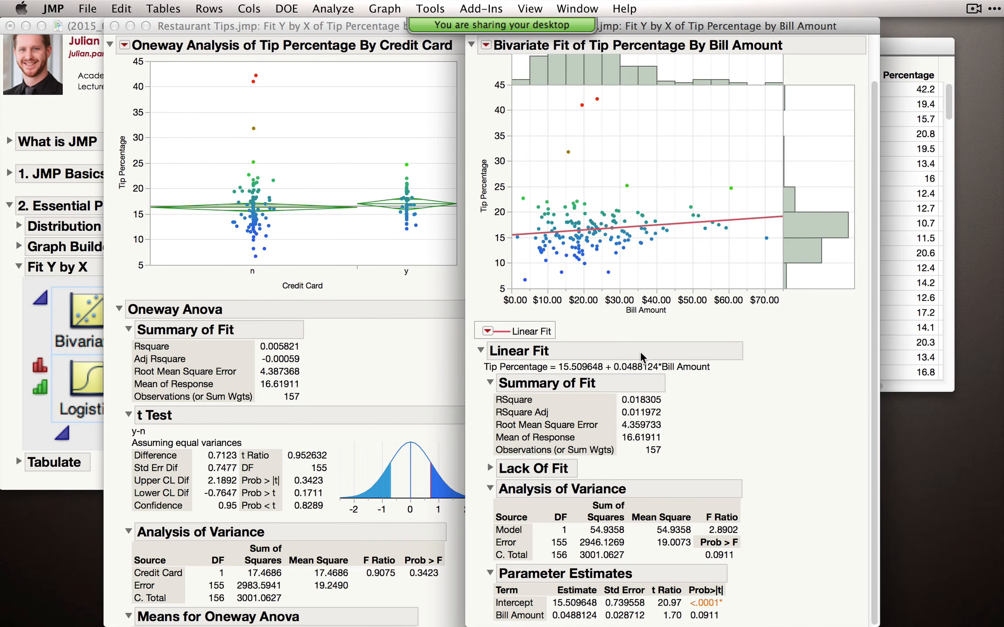
pyautogui.click(488, 331)
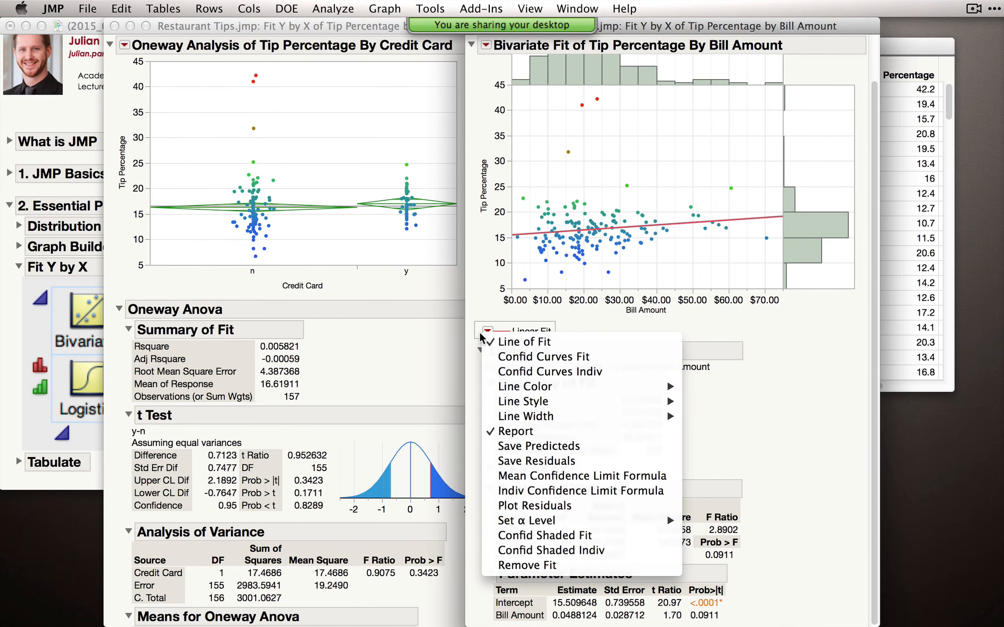
pyautogui.click(588, 357)
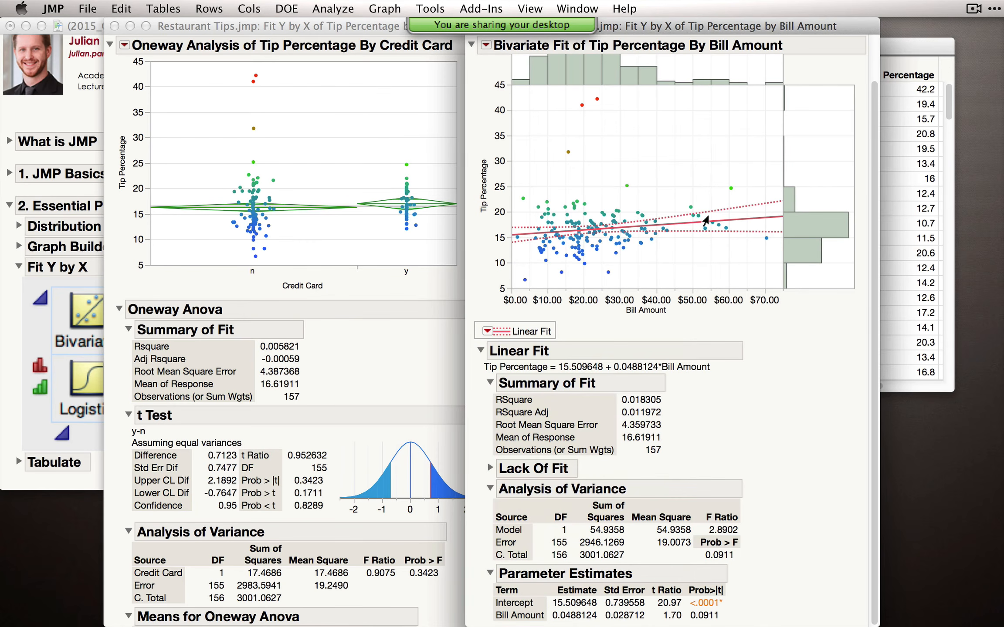
pyautogui.click(487, 332)
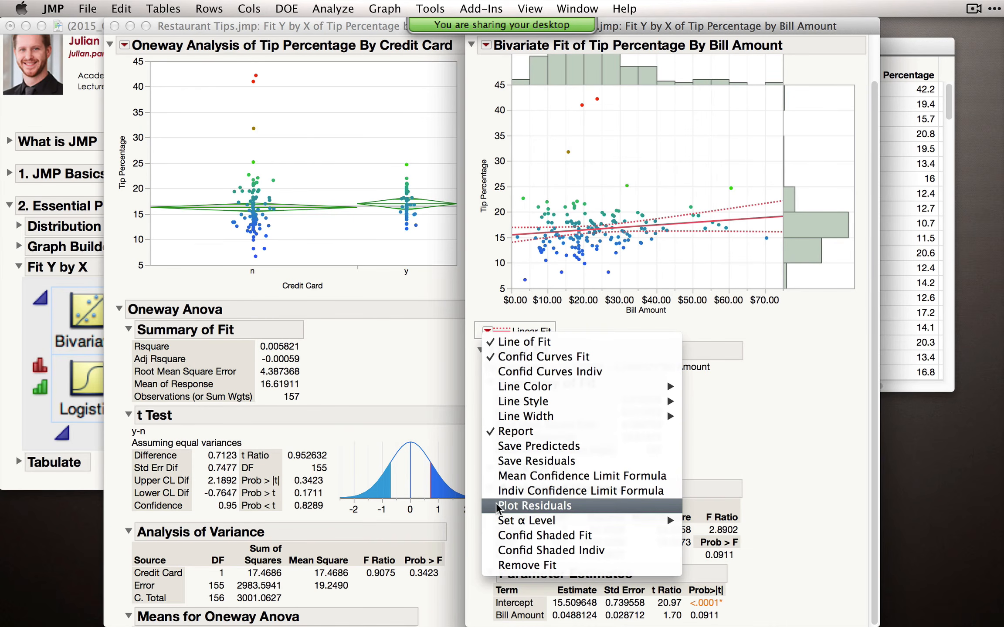
pyautogui.click(534, 506)
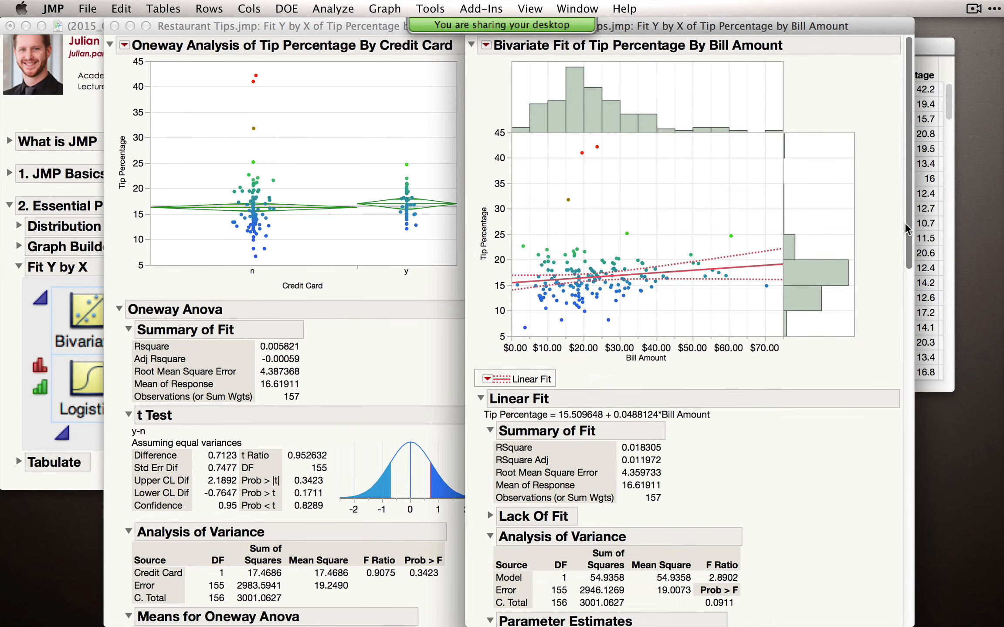
pyautogui.moveTo(915, 262); pyautogui.dragTo(647, 314)
# Review the options available for the linear fit, the bivariate report and the oneway report
pyautogui.click(487, 358)
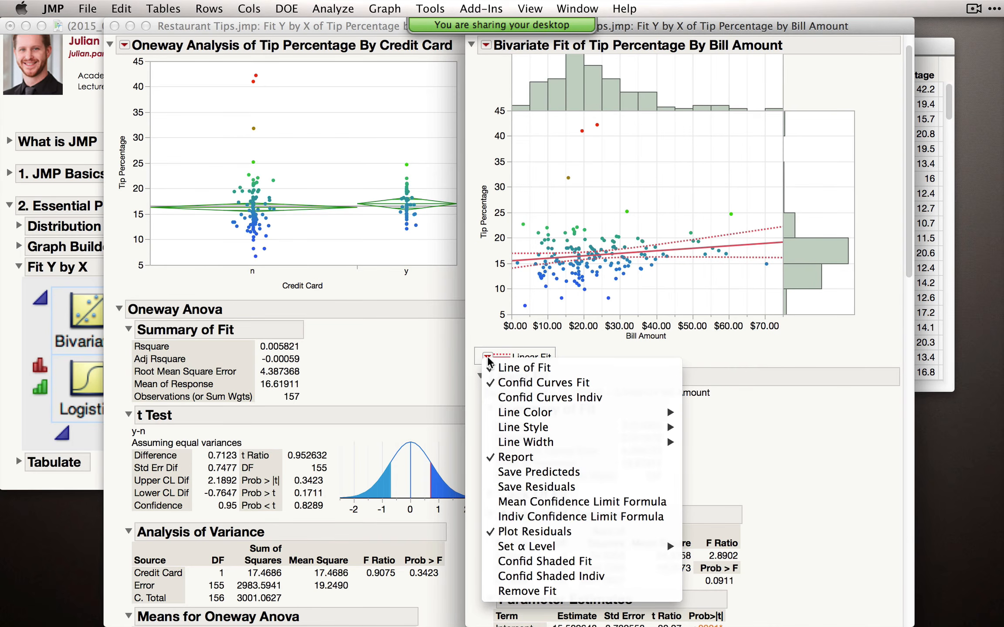
pyautogui.click(586, 346)
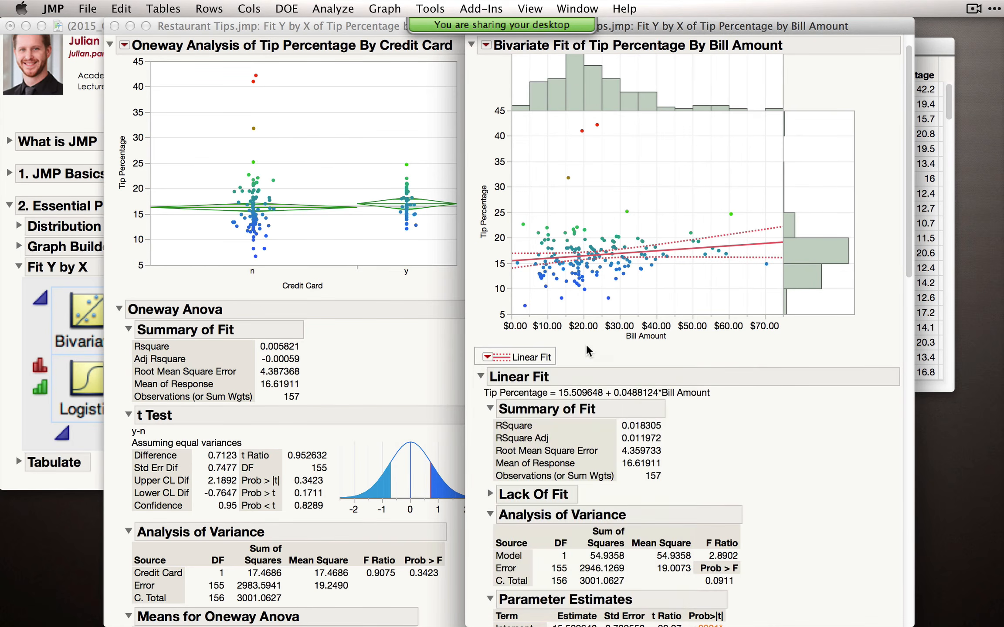
pyautogui.scroll(2, 609, 270)
pyautogui.click(486, 45)
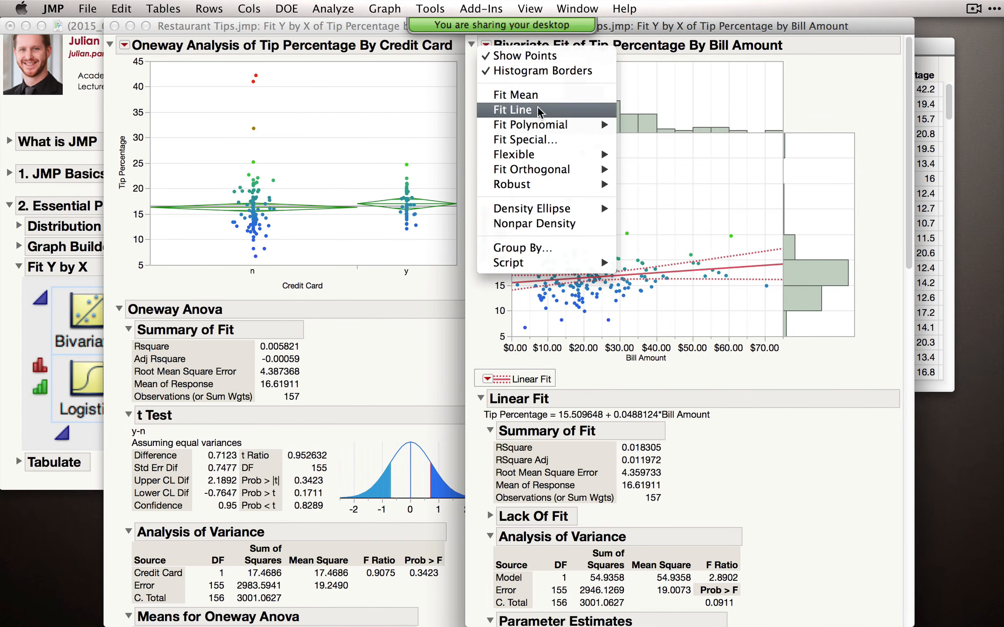
pyautogui.click(396, 367)
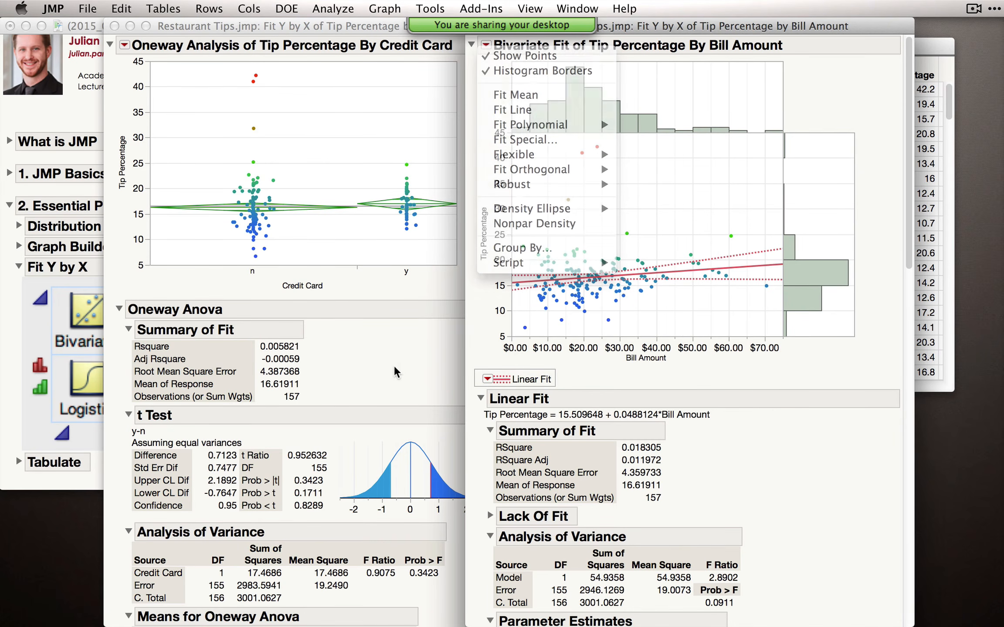
pyautogui.click(121, 66)
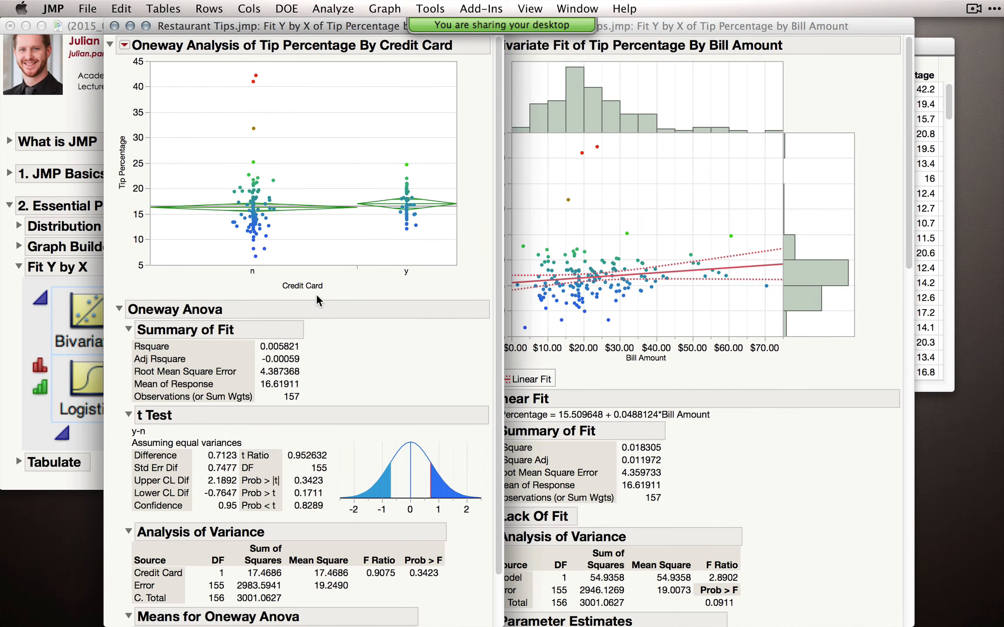
pyautogui.click(125, 45)
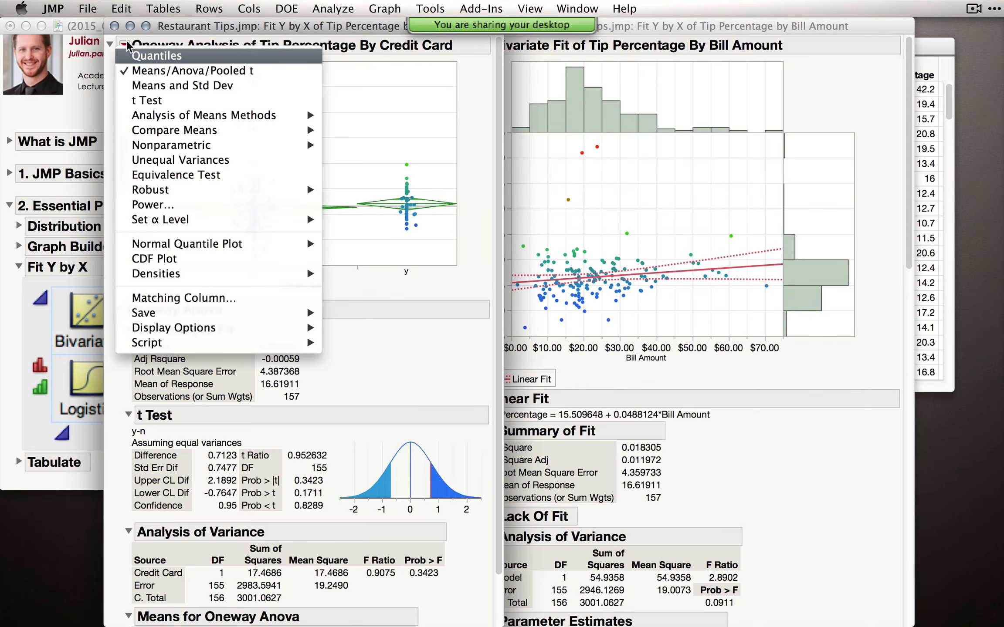
pyautogui.click(370, 145)
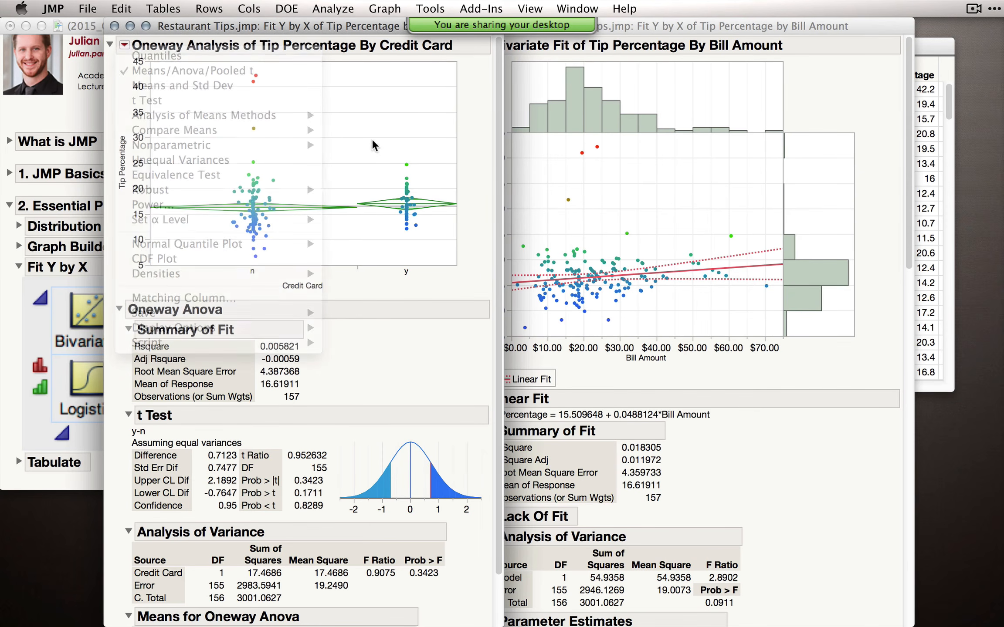
# Close the oneway and bivariate reports for Restaurant Tips
pyautogui.click(114, 27)
pyautogui.moveTo(657, 28); pyautogui.dragTo(657, 52)
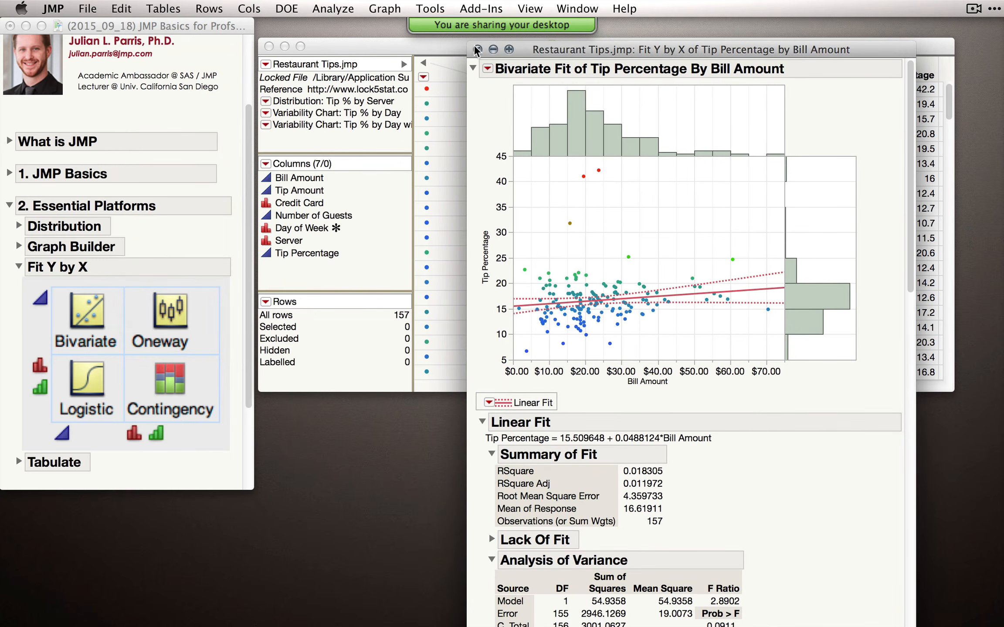
pyautogui.click(477, 49)
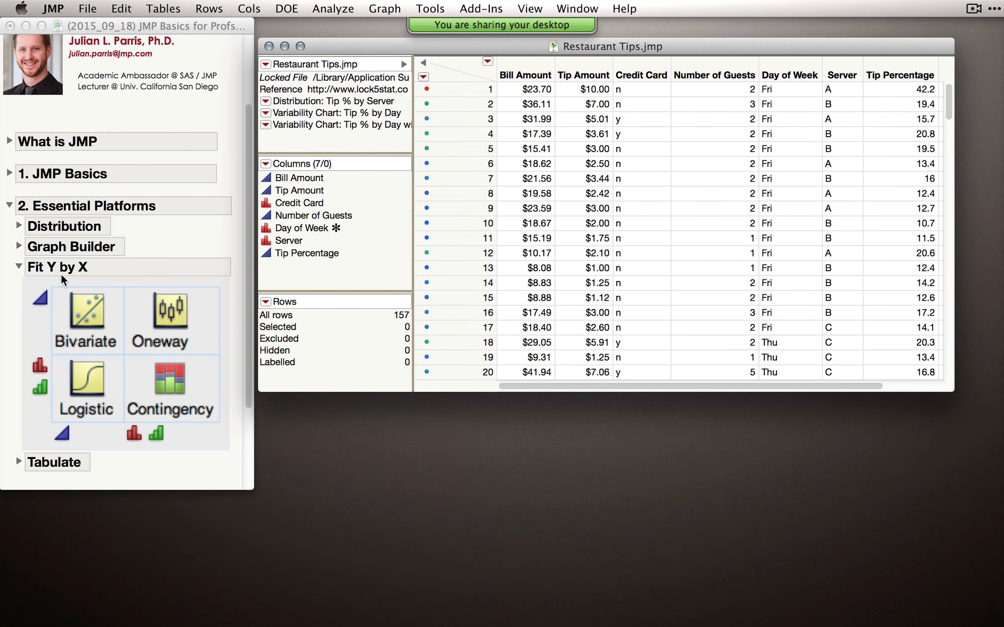
# Collapse the Fit Y by X section of the JMP Basics outline and expand its Tabulate section
pyautogui.click(24, 269)
pyautogui.click(23, 269)
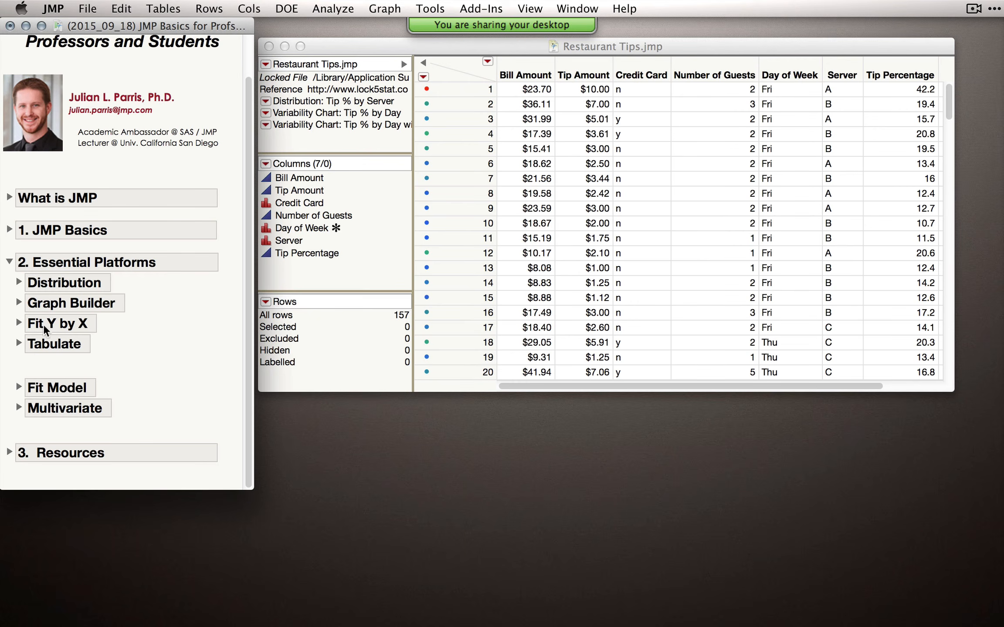
pyautogui.click(25, 327)
pyautogui.scroll(-2, 143, 414)
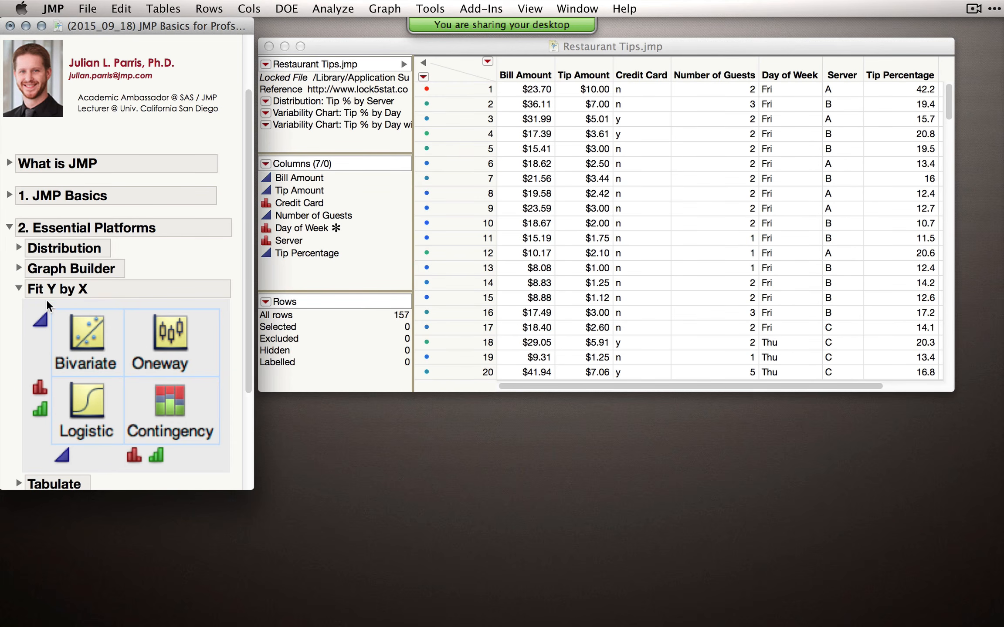
pyautogui.click(18, 288)
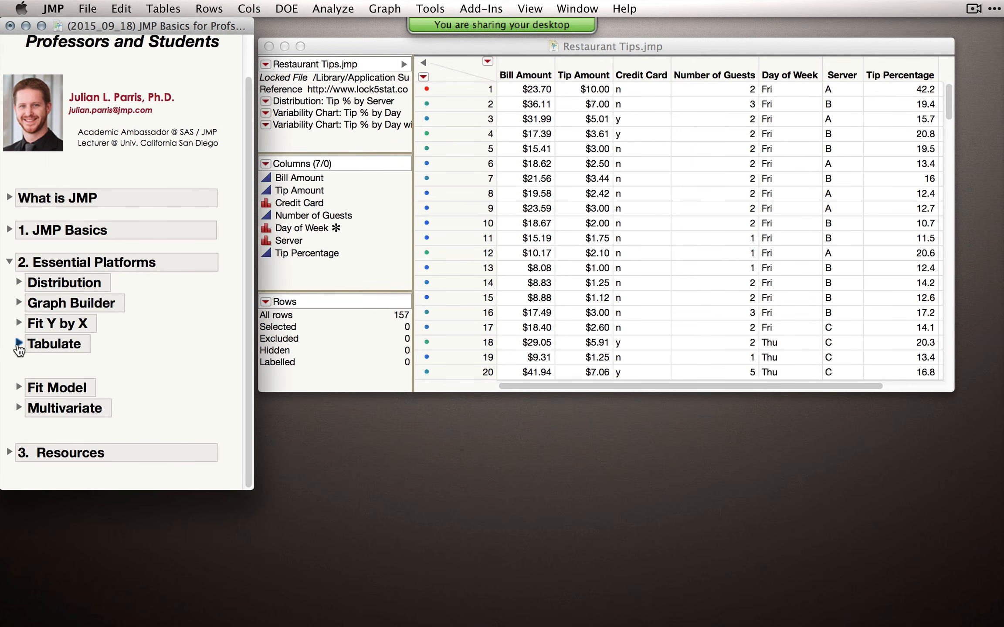
pyautogui.click(18, 344)
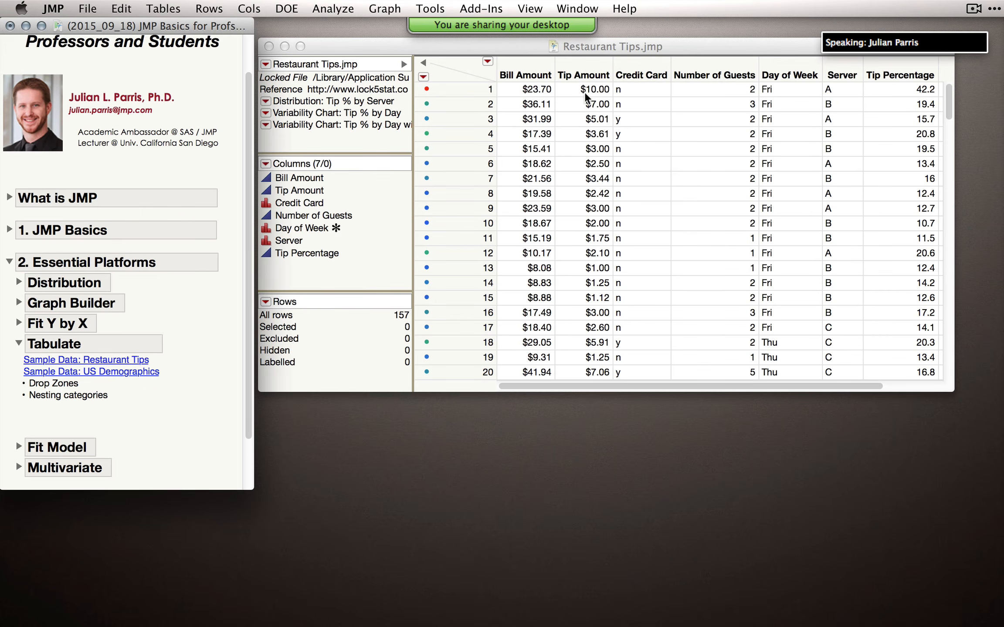
# Launch Tabulate on the Restaurant Tips table and position its window over the data table
pyautogui.moveTo(501, 46); pyautogui.dragTo(485, 52)
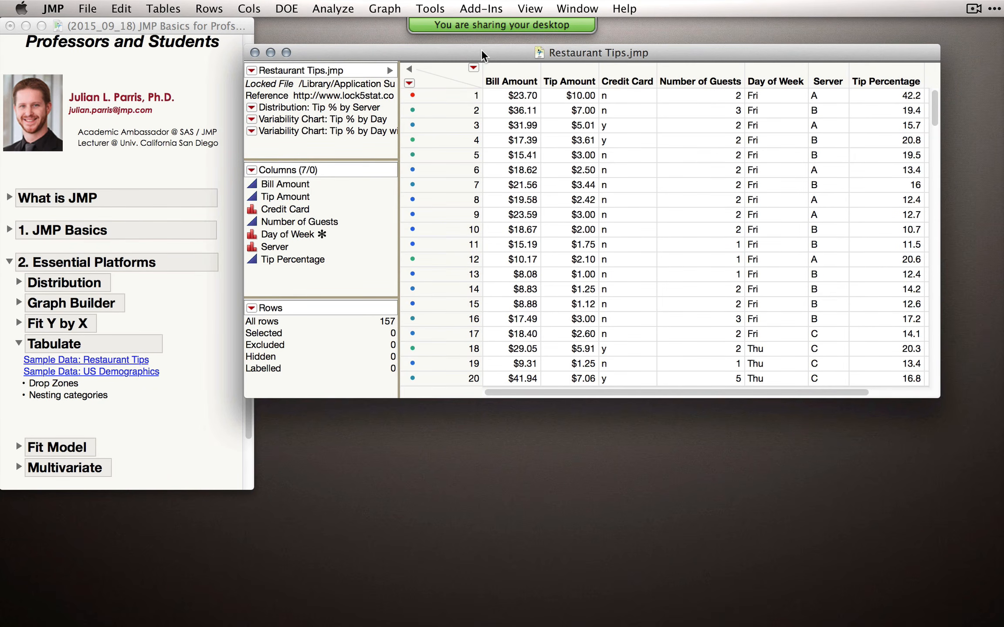
pyautogui.click(339, 10)
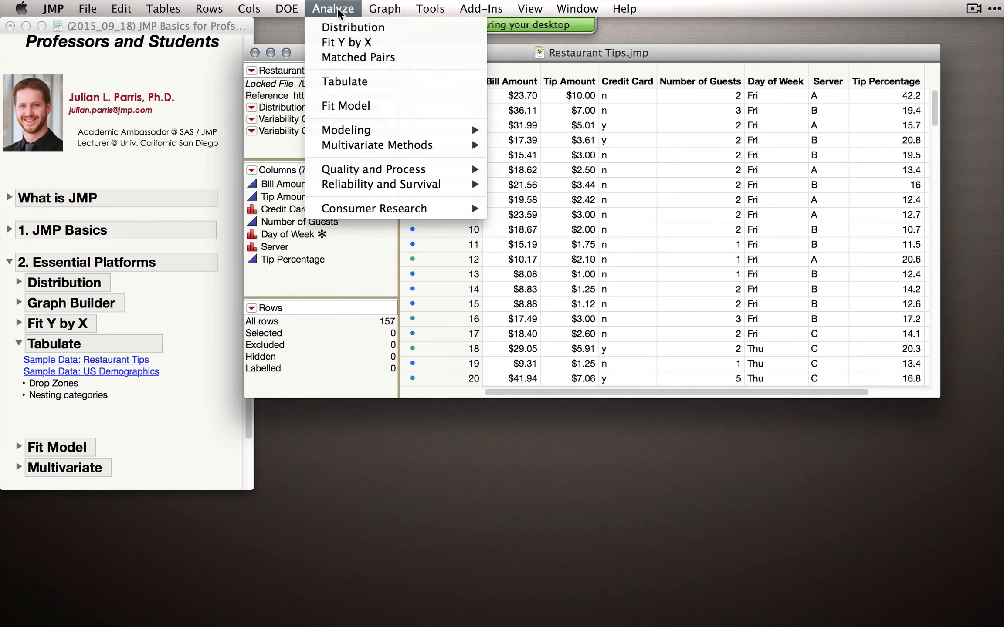
pyautogui.click(343, 82)
pyautogui.moveTo(324, 162); pyautogui.dragTo(420, 106)
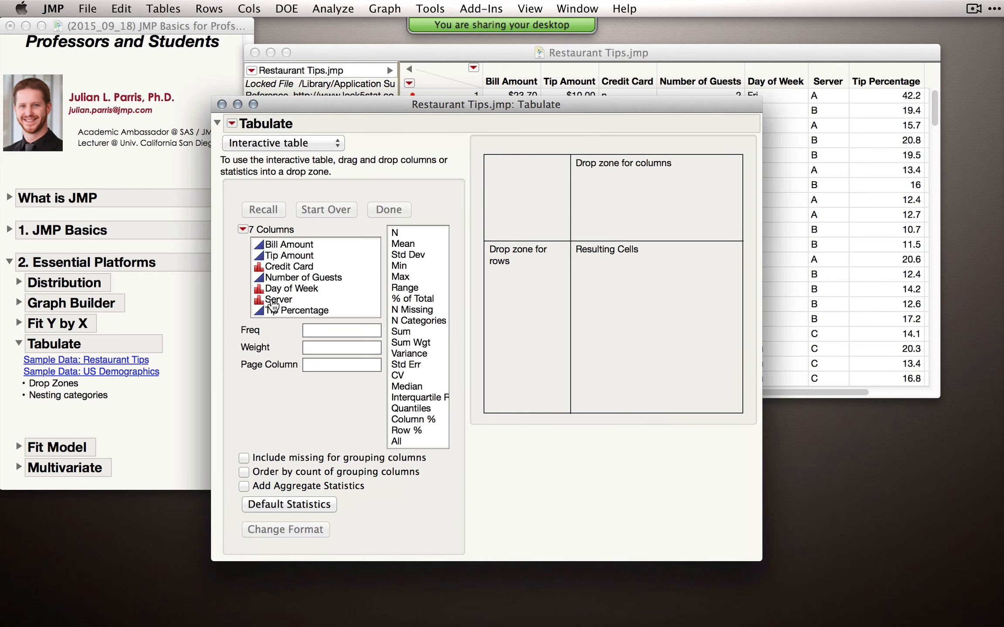
# Build a summary table with Server as rows and the sum of Bill Amount in place of the N column
pyautogui.moveTo(273, 301); pyautogui.dragTo(514, 288)
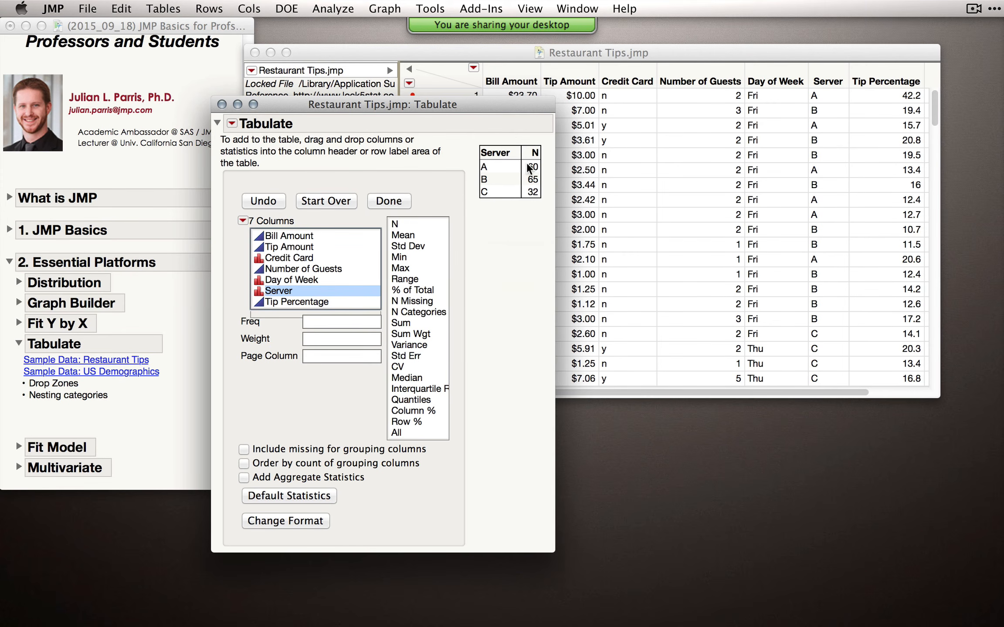
pyautogui.click(282, 238)
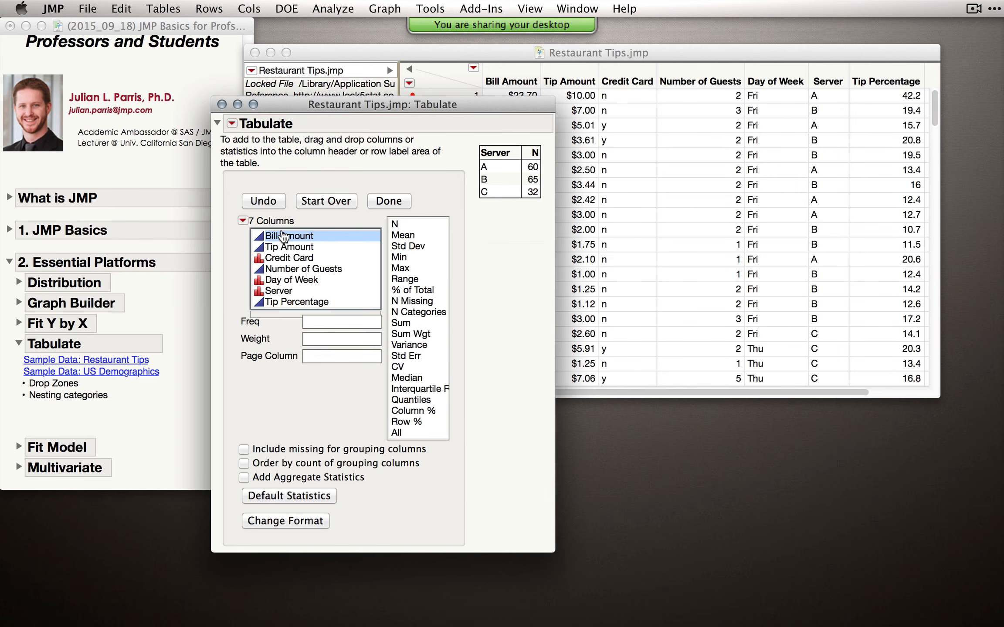
pyautogui.moveTo(282, 236); pyautogui.dragTo(532, 172)
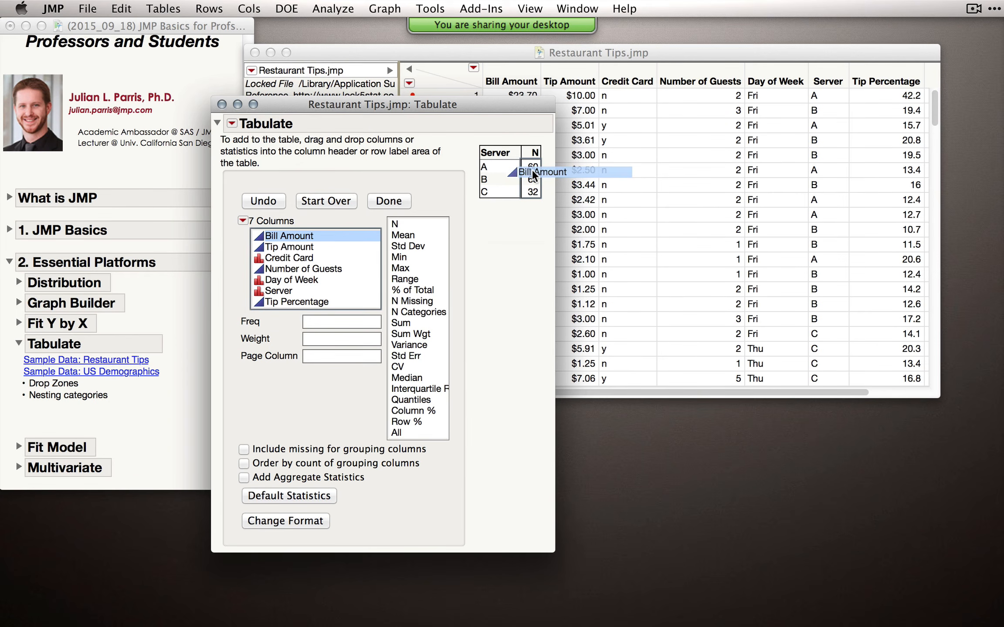
pyautogui.moveTo(532, 169); pyautogui.dragTo(531, 170)
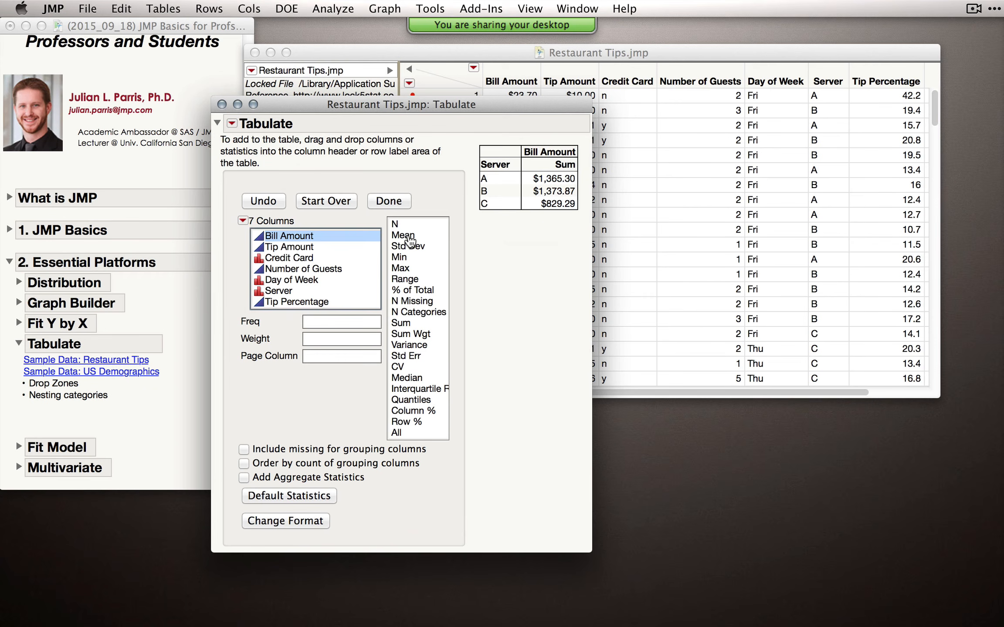
# Replace the Sum statistic with Mean in the summary table and add Std Dev beside it under Bill Amount
pyautogui.moveTo(410, 240); pyautogui.dragTo(545, 161)
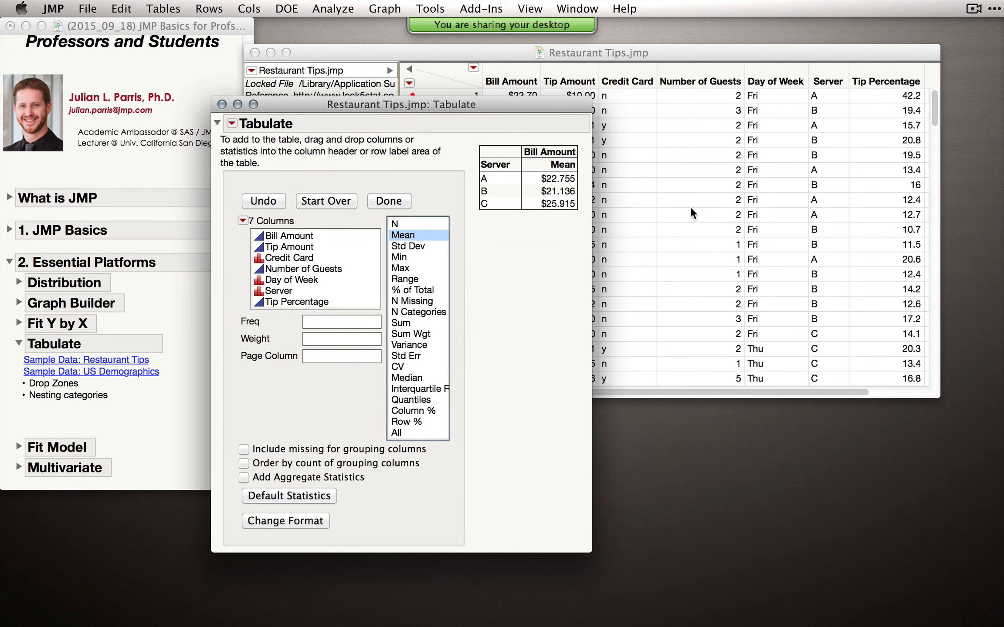
pyautogui.click(409, 248)
pyautogui.moveTo(405, 252); pyautogui.dragTo(544, 165)
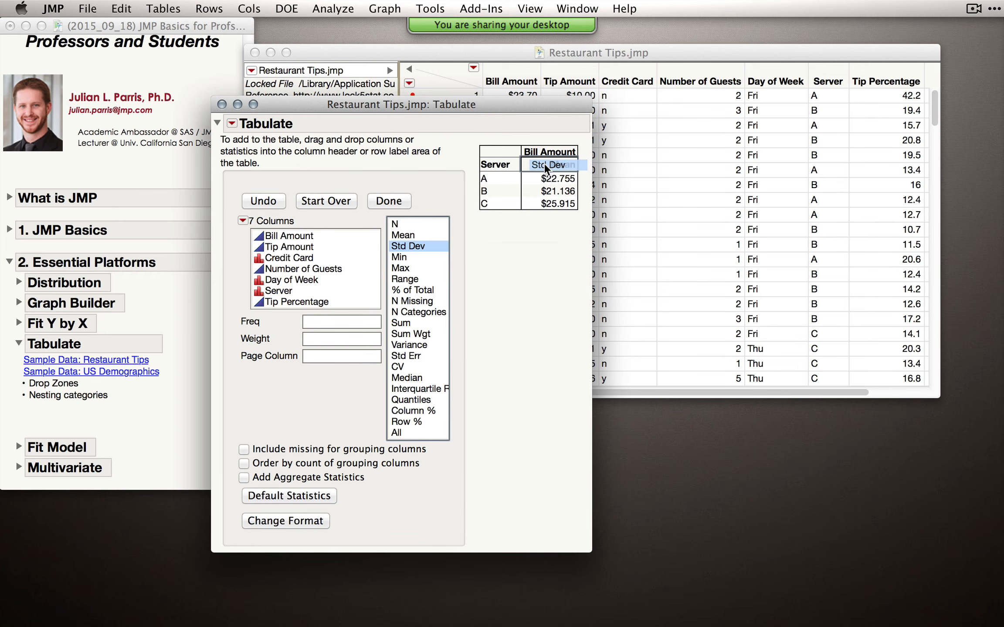
pyautogui.moveTo(544, 165); pyautogui.dragTo(572, 168)
pyautogui.moveTo(571, 168)
pyautogui.mouseDown()
pyautogui.moveTo(523, 166)
pyautogui.moveTo(572, 163)
pyautogui.mouseUp()
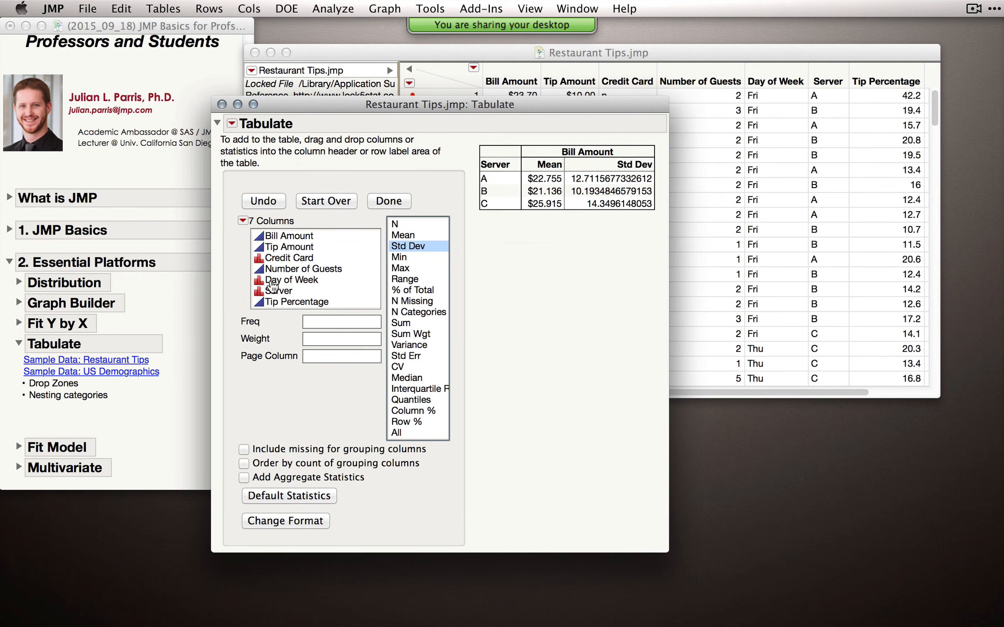
# Try replacing Server with Credit Card as the row grouping, and undo the replacement
pyautogui.click(278, 258)
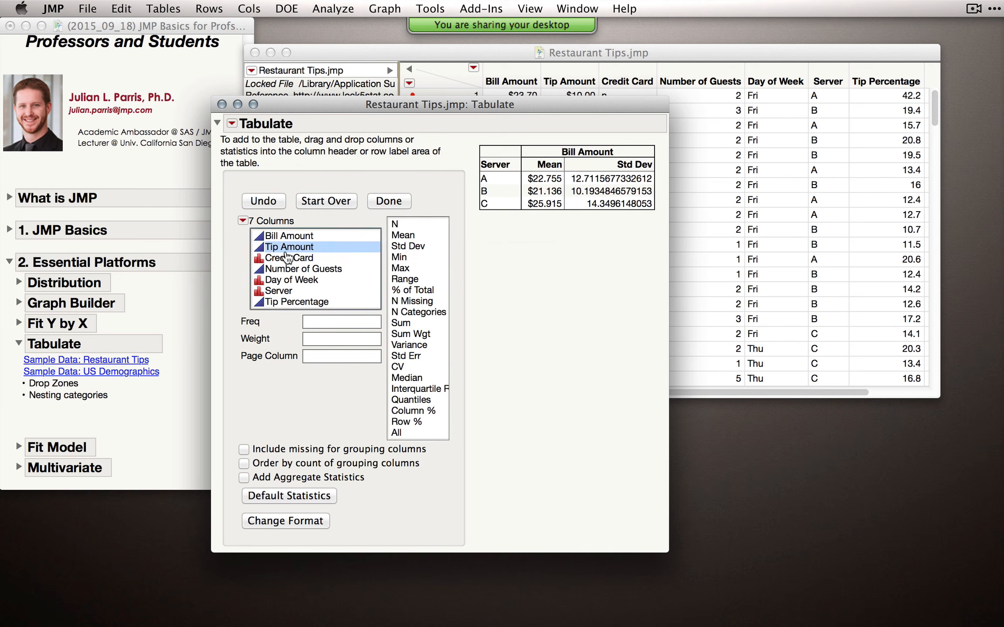
pyautogui.moveTo(278, 263); pyautogui.dragTo(492, 165)
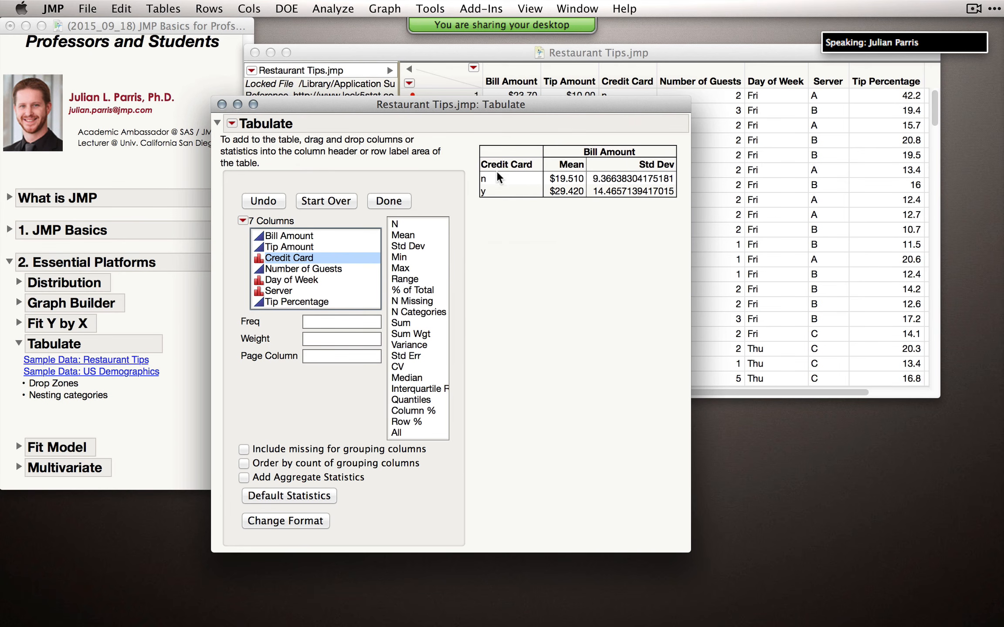
pyautogui.click(269, 206)
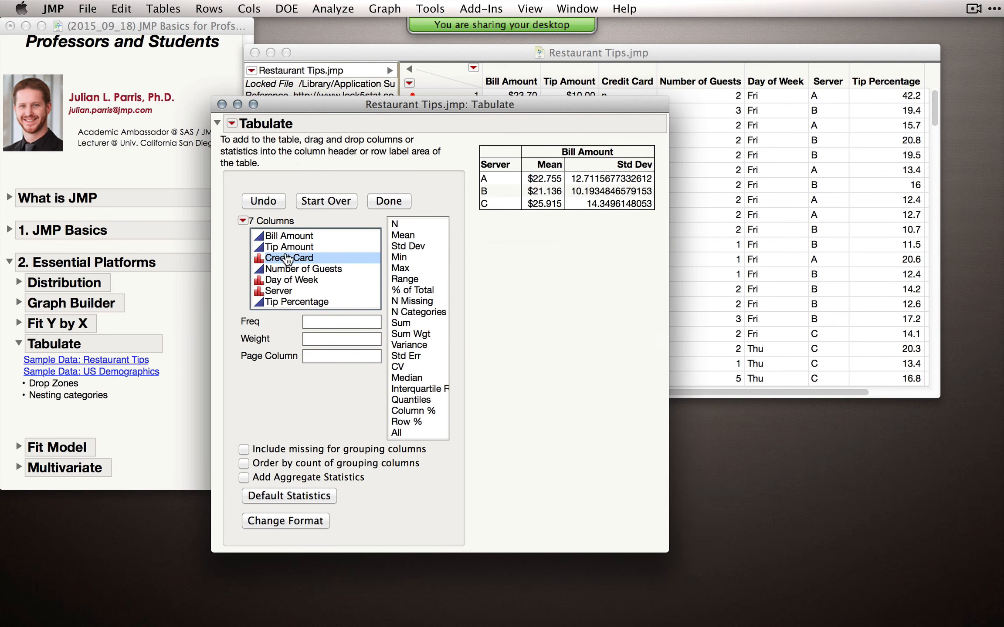
# Nest Credit Card with Server in the rows, make Credit Card the outer grouping, and finish the table
pyautogui.moveTo(291, 261); pyautogui.dragTo(516, 167)
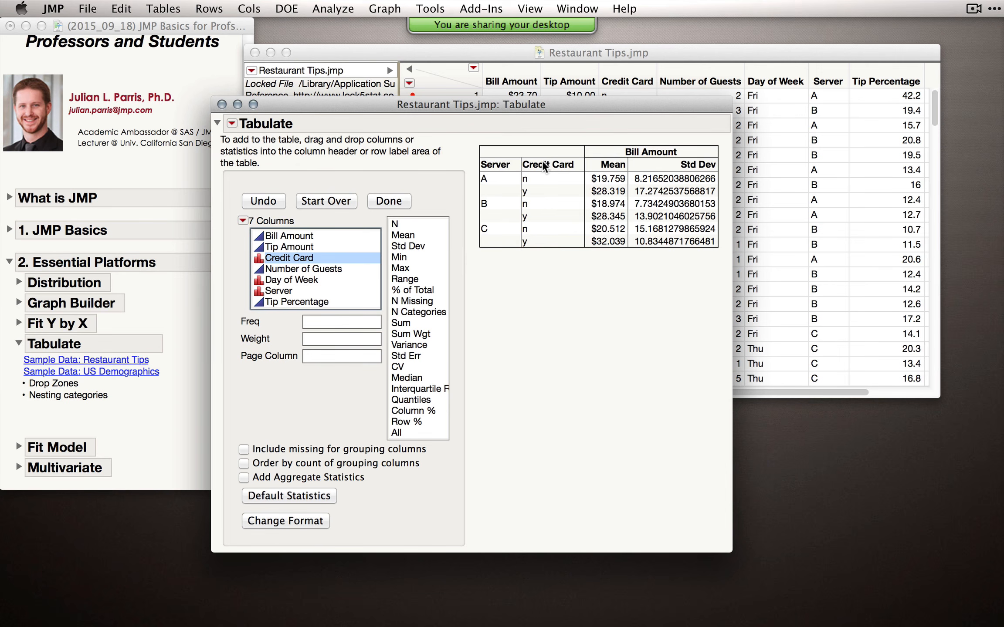
pyautogui.moveTo(543, 161); pyautogui.dragTo(481, 164)
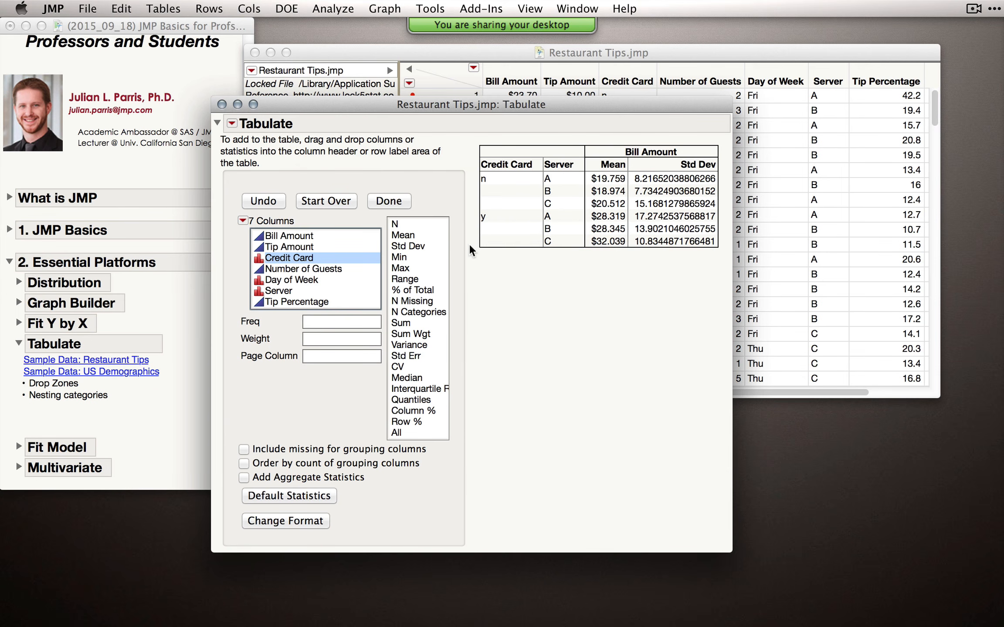
pyautogui.click(389, 201)
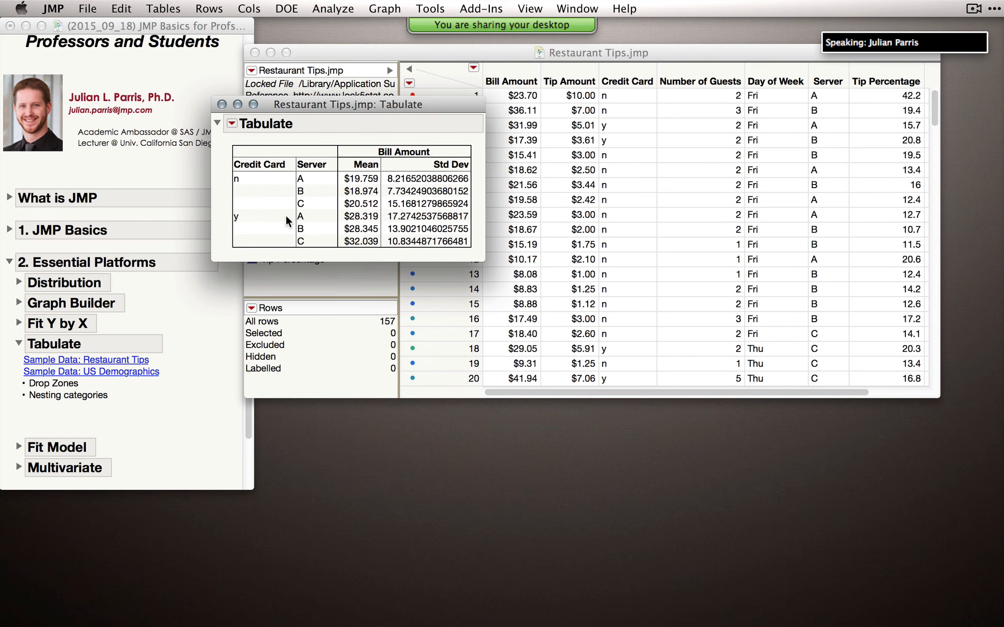
# Move the finished Tabulate report lower over the data table and make its summary into a new data table
pyautogui.moveTo(412, 108); pyautogui.dragTo(465, 204)
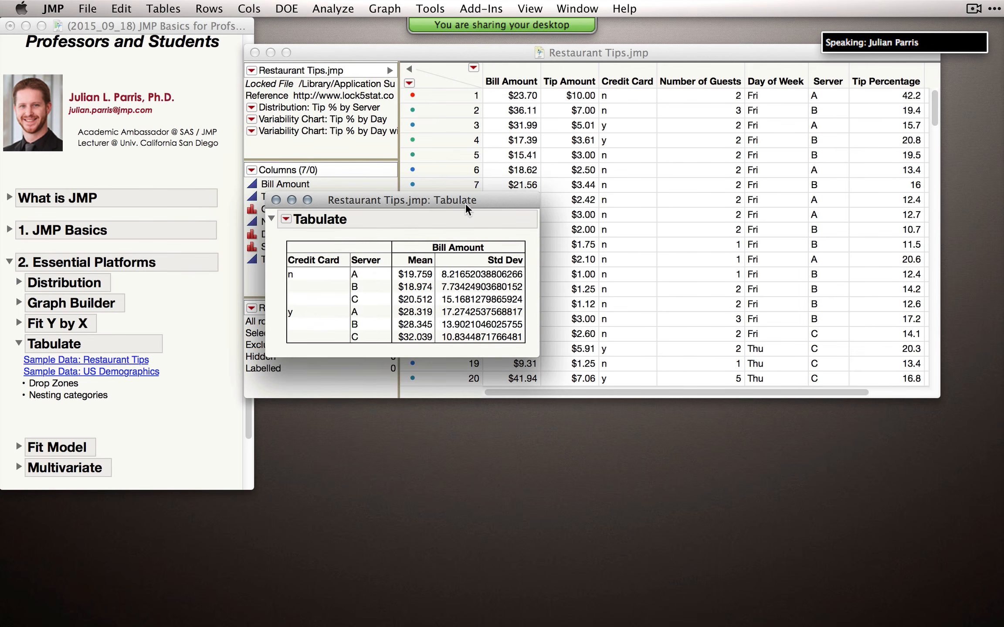
pyautogui.click(286, 219)
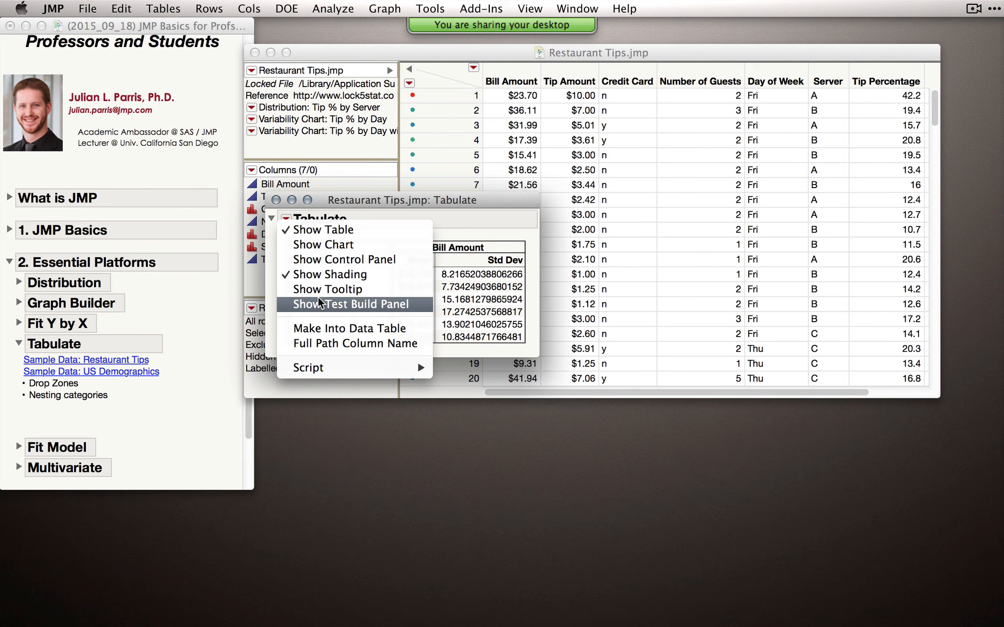
pyautogui.click(484, 201)
pyautogui.moveTo(483, 202); pyautogui.dragTo(620, 284)
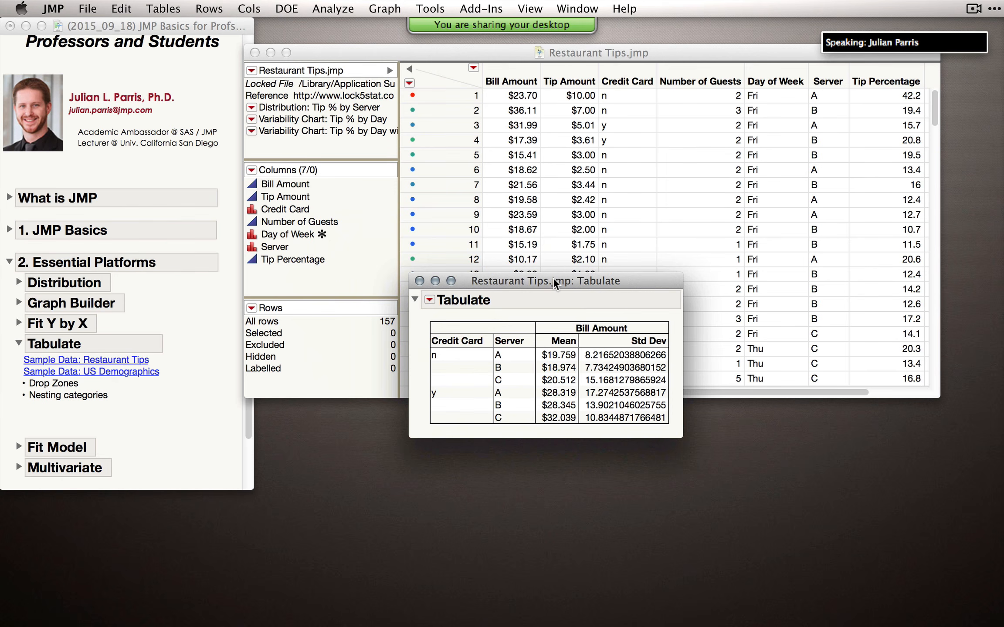
pyautogui.moveTo(552, 278); pyautogui.dragTo(532, 281)
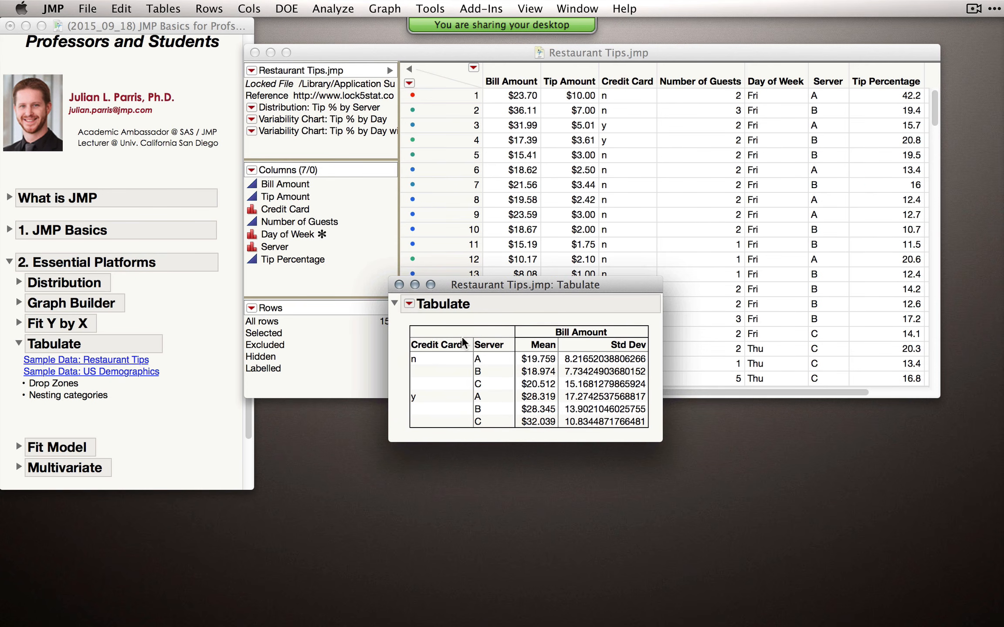
pyautogui.click(409, 305)
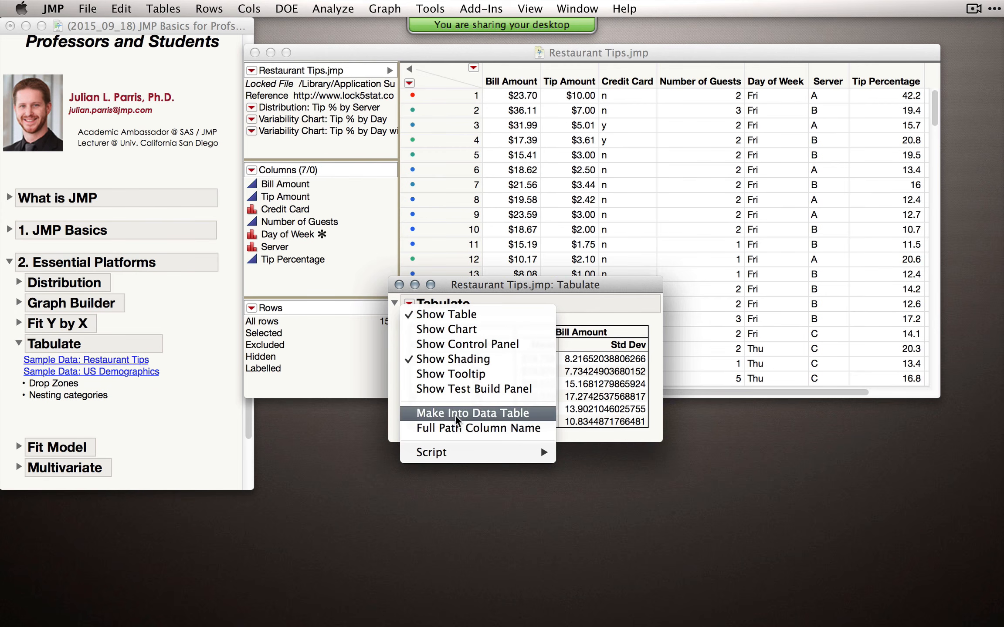
pyautogui.click(491, 413)
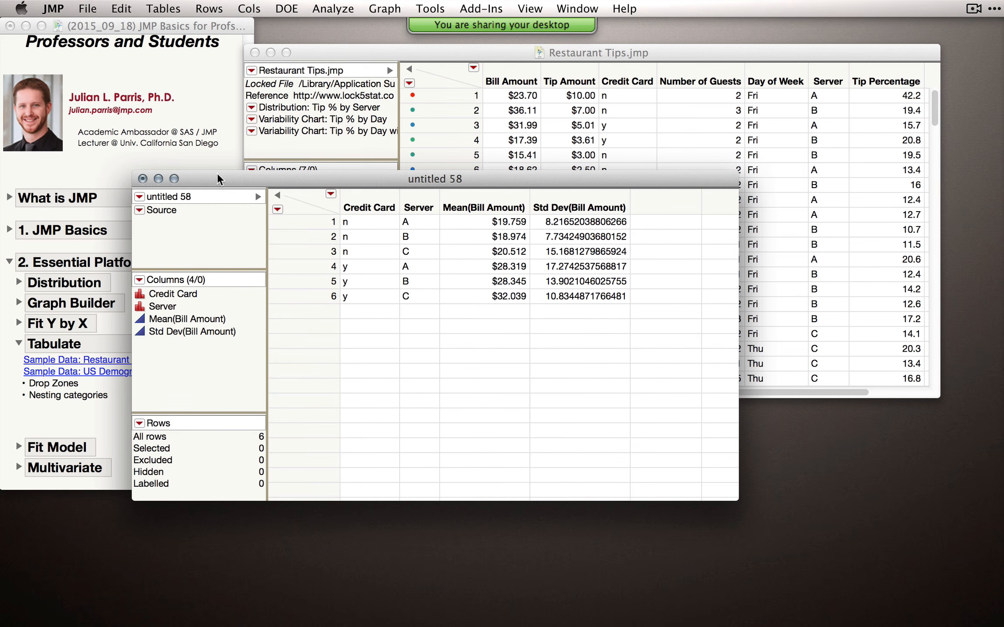
# Close the new summary data table and the Tabulate report, and collapse the outline's Tabulate section
pyautogui.click(142, 178)
pyautogui.click(384, 265)
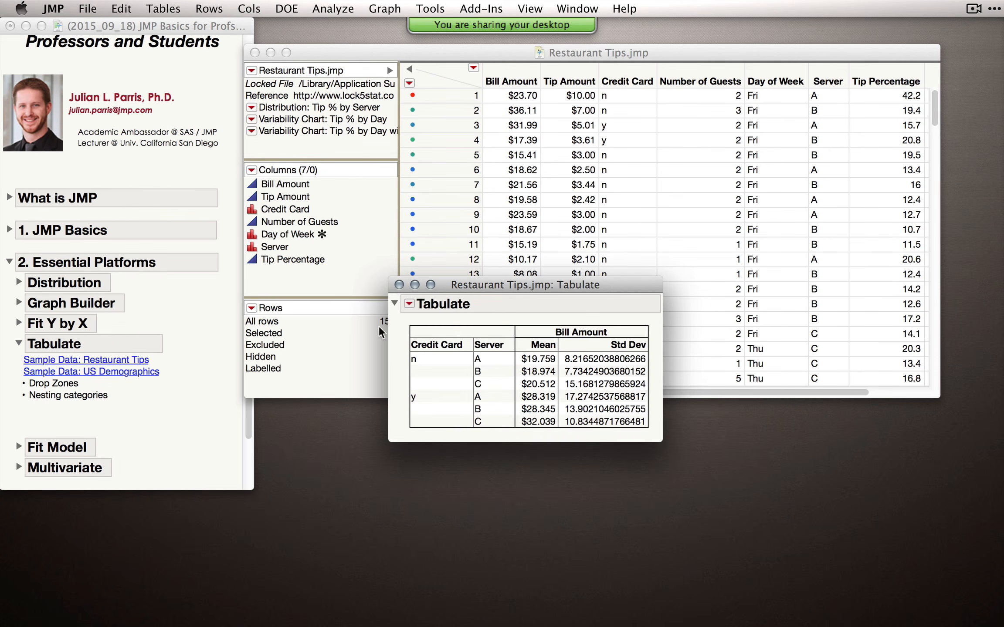
pyautogui.click(398, 285)
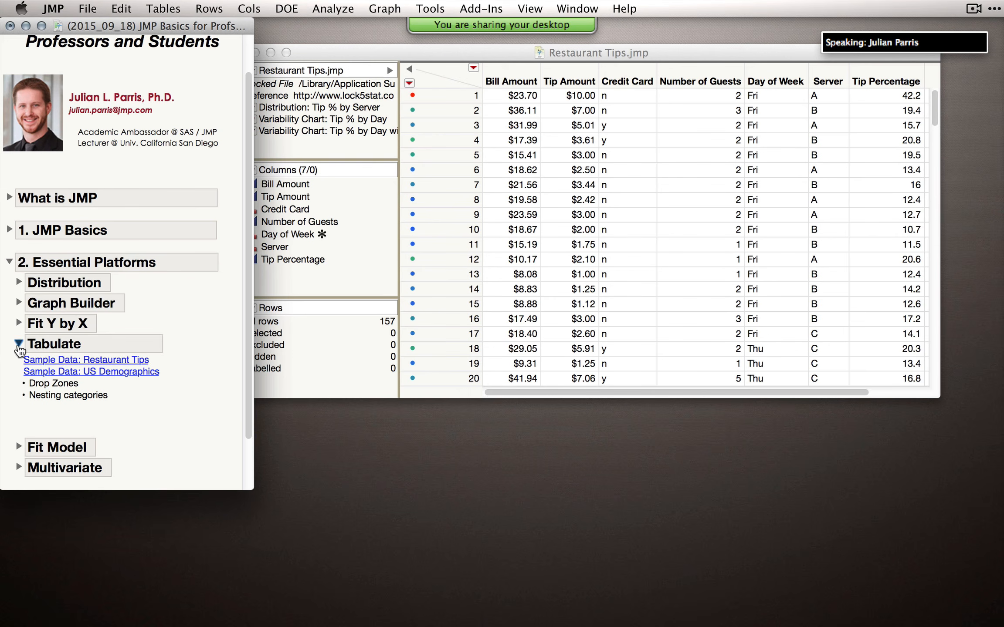
pyautogui.click(18, 344)
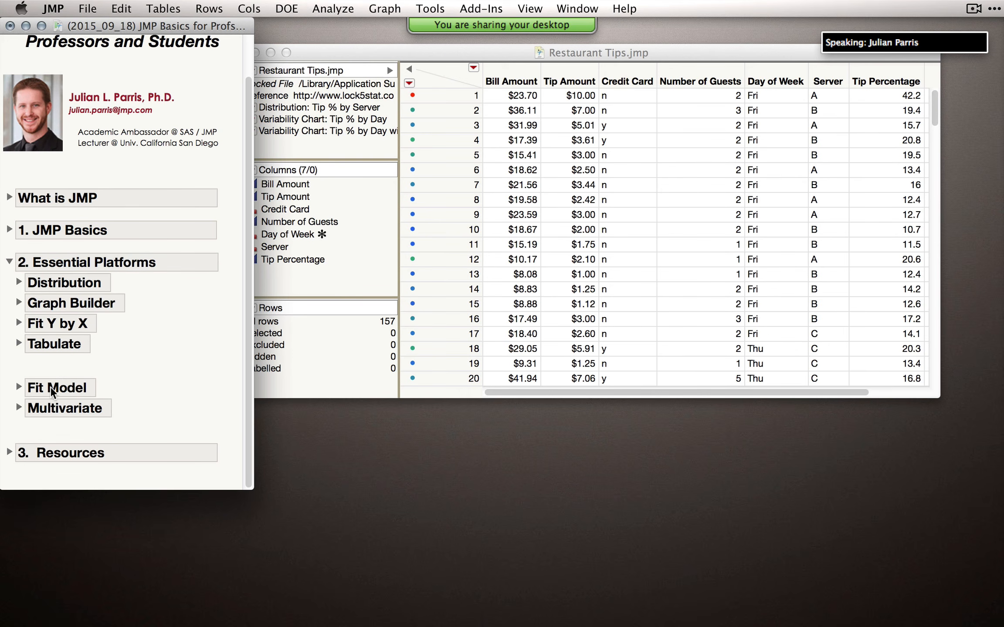
# Launch Fit Model on Restaurant Tips, review the available model personalities, and close the dialog without running it
pyautogui.click(333, 9)
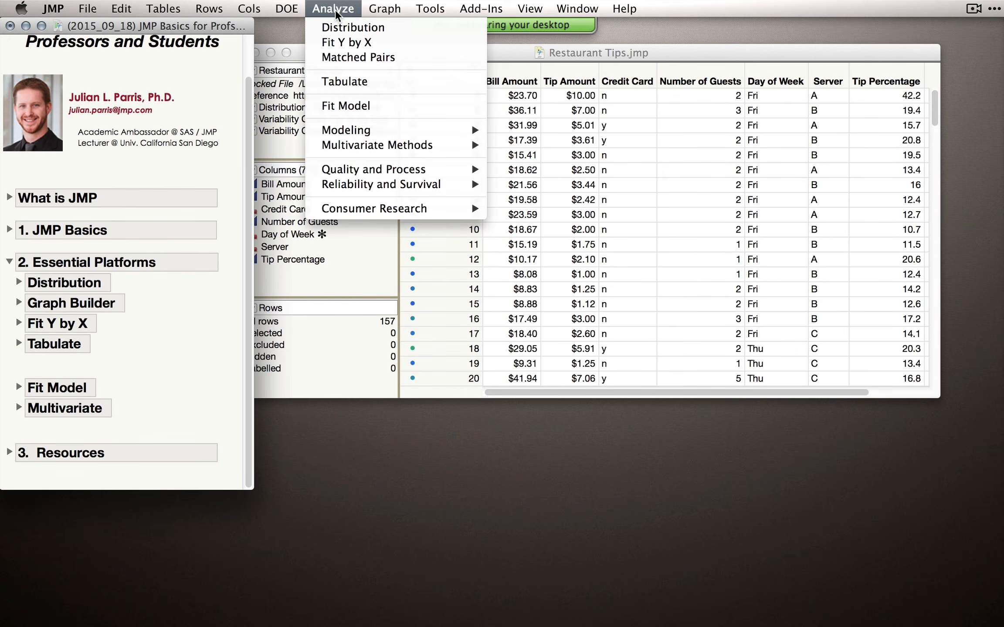
pyautogui.click(365, 107)
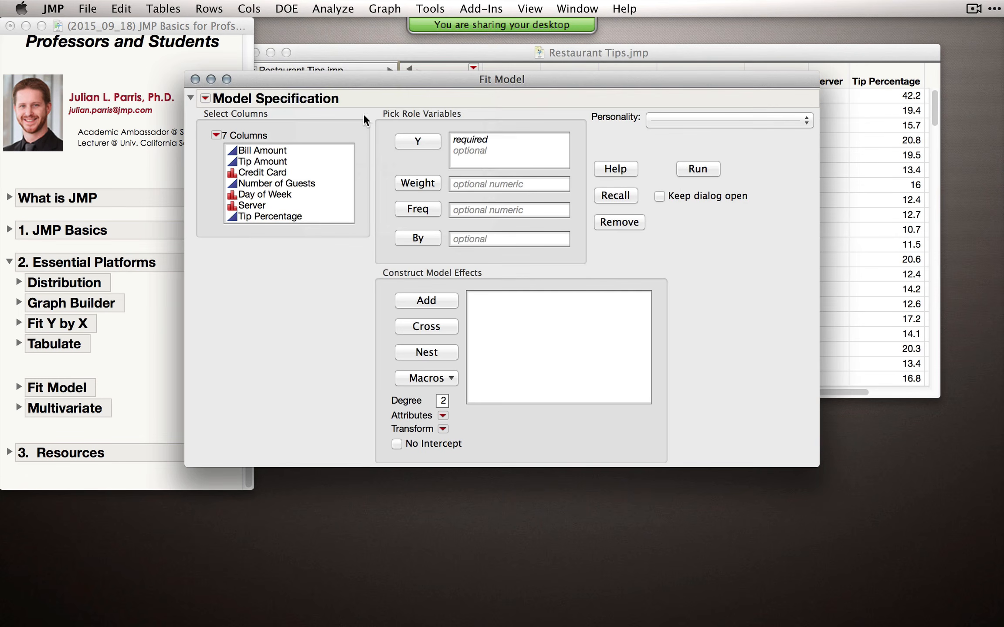
pyautogui.click(724, 127)
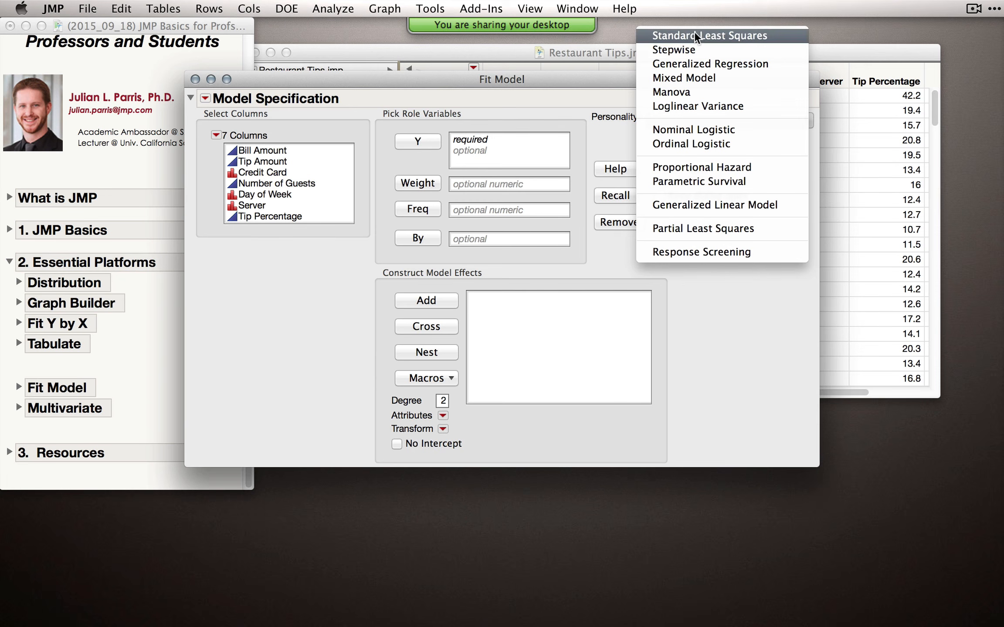
pyautogui.click(480, 83)
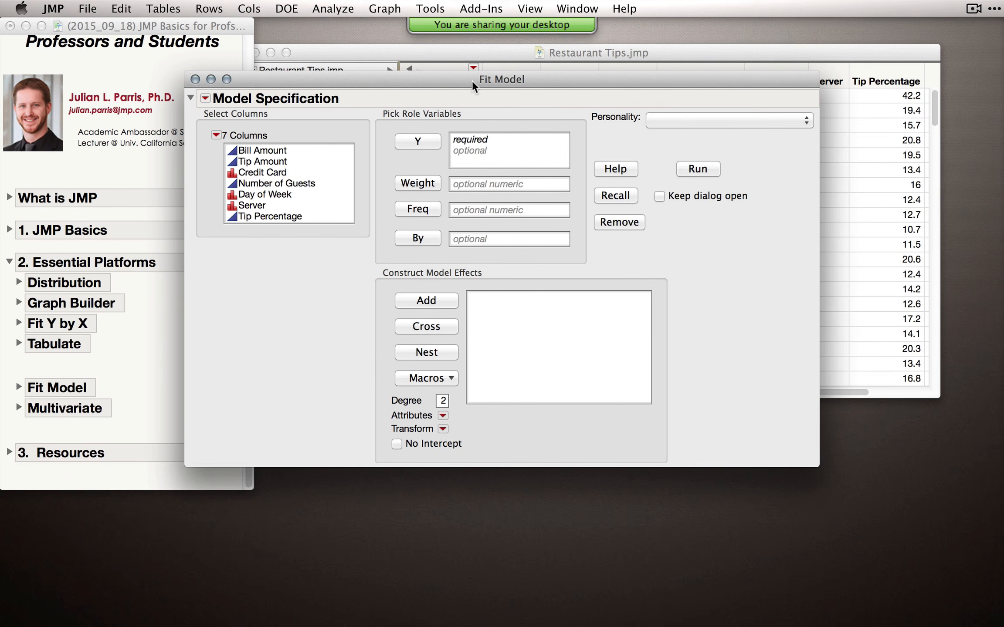
pyautogui.click(195, 79)
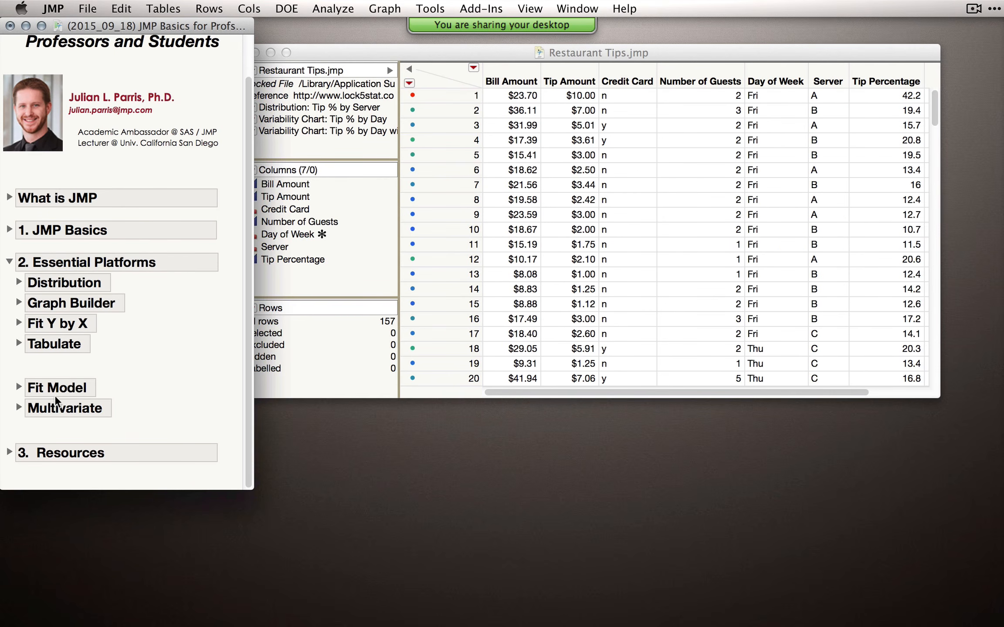
# View the platforms available under Multivariate Methods, including the description of Multivariate, without launching any
pyautogui.click(340, 13)
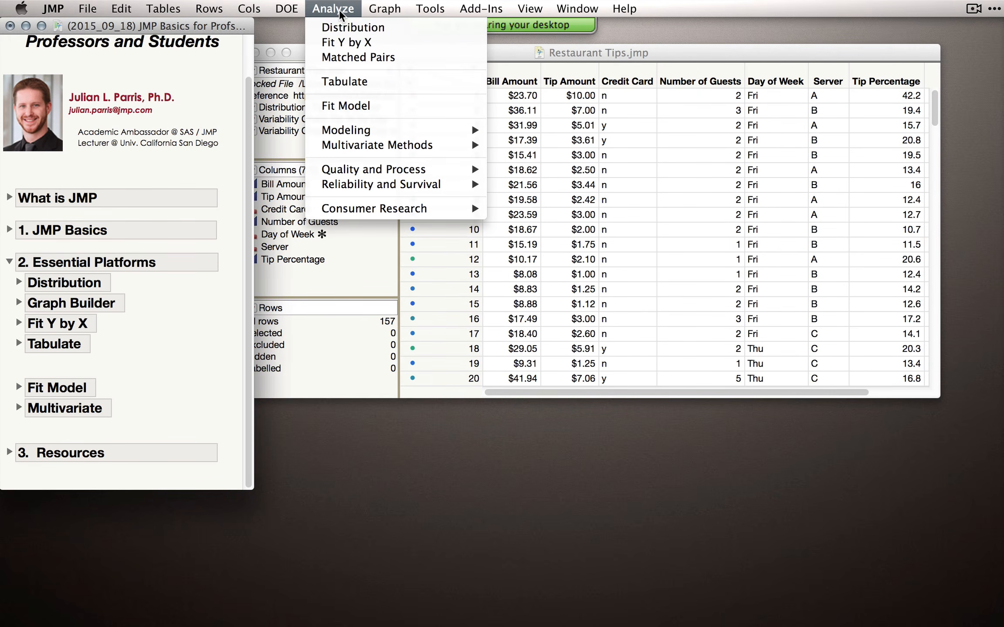
pyautogui.moveTo(360, 145)
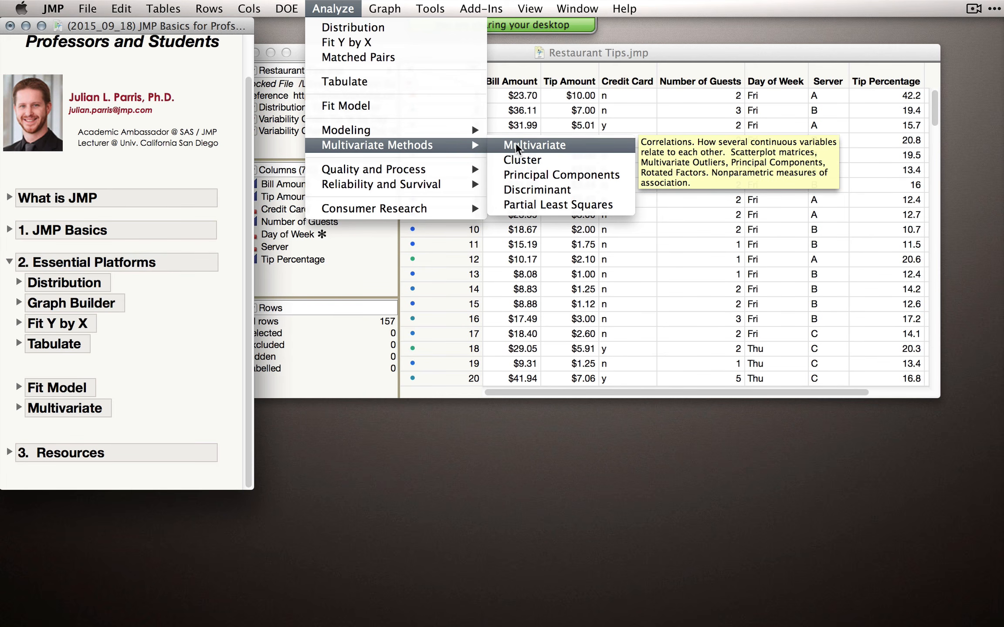
pyautogui.click(200, 352)
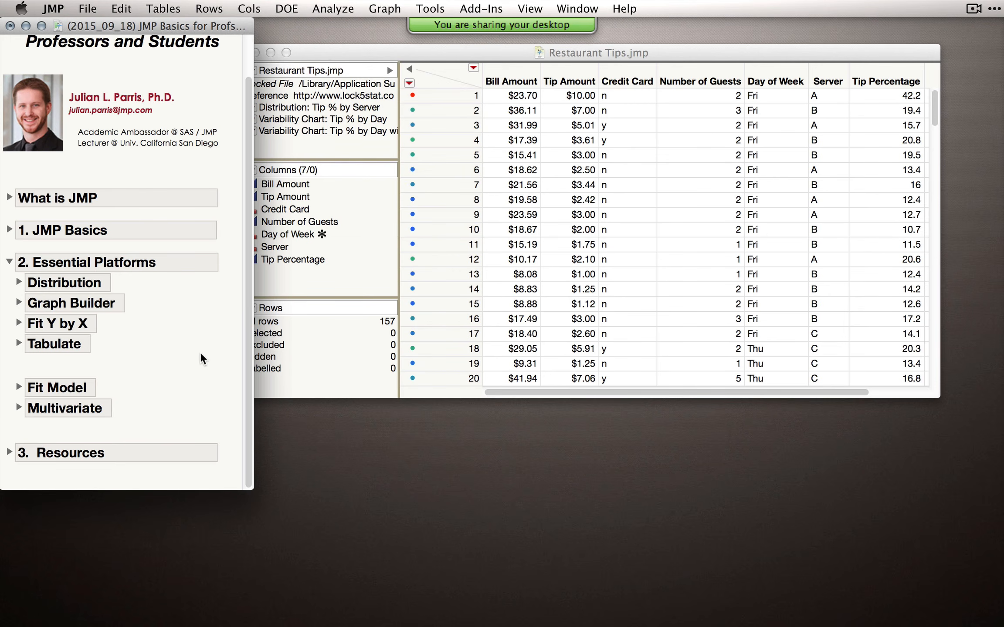
# Collapse the outline's Essential Platforms section and expand Resources with its Concept Discovery Modules
pyautogui.click(8, 262)
pyautogui.click(8, 338)
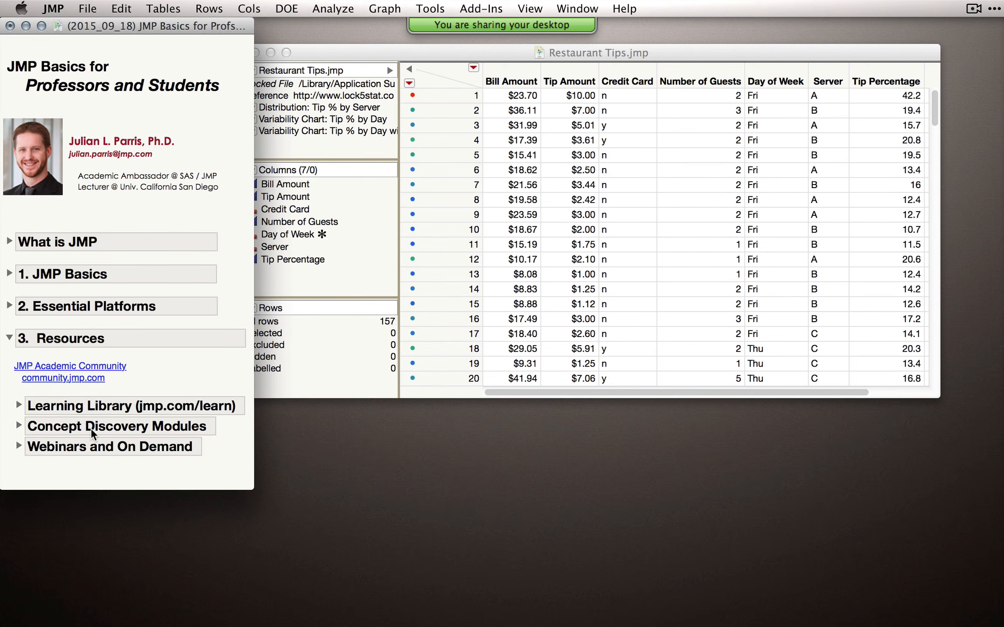
pyautogui.click(17, 435)
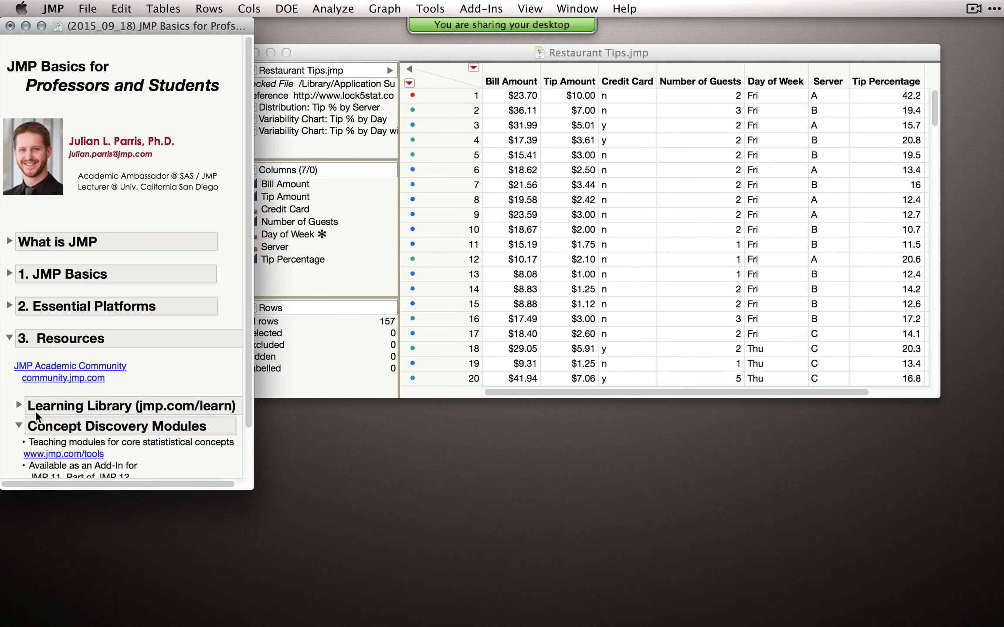
pyautogui.scroll(-3, 39, 409)
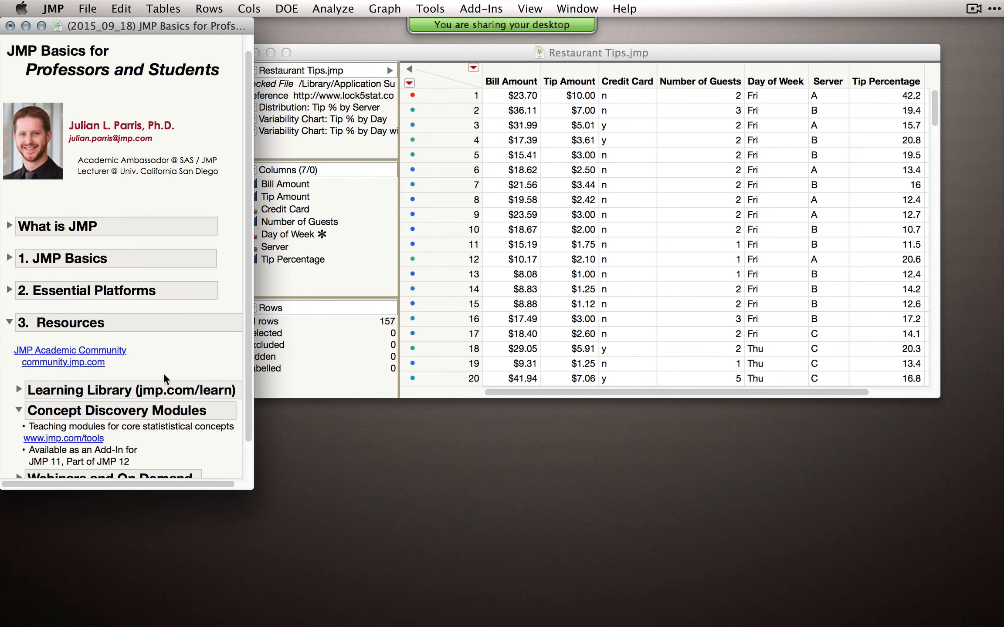
# Open the Sample Data index, view the categories under Teaching Scripts, and close the index
pyautogui.click(623, 9)
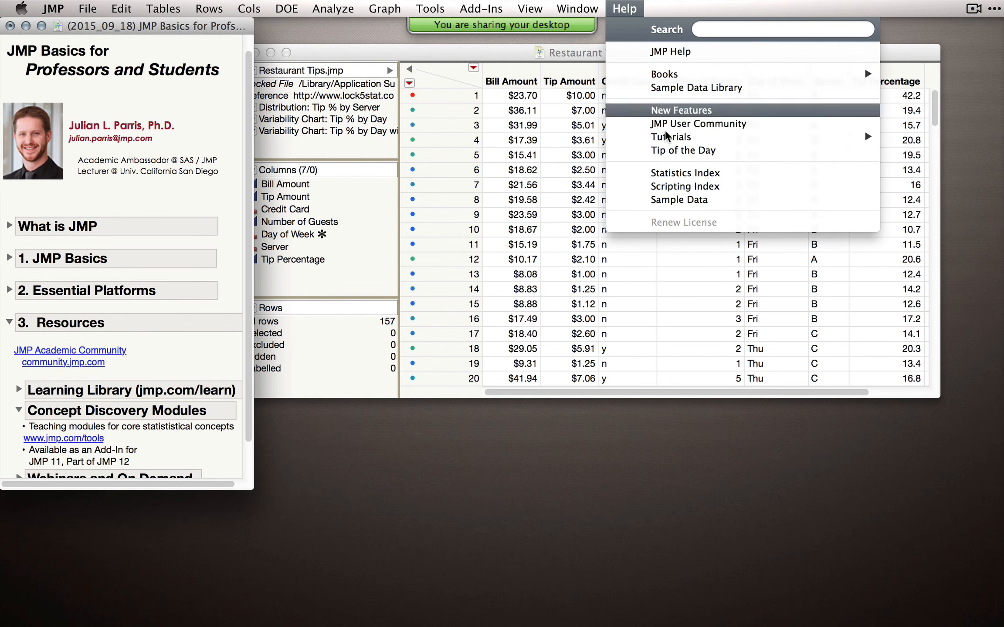
pyautogui.click(682, 199)
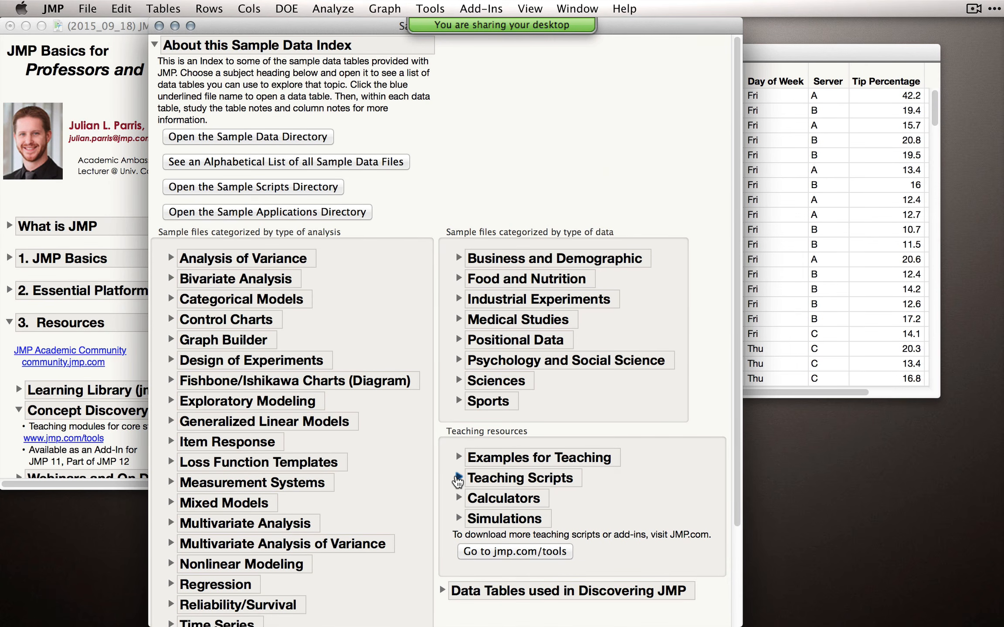
pyautogui.click(458, 478)
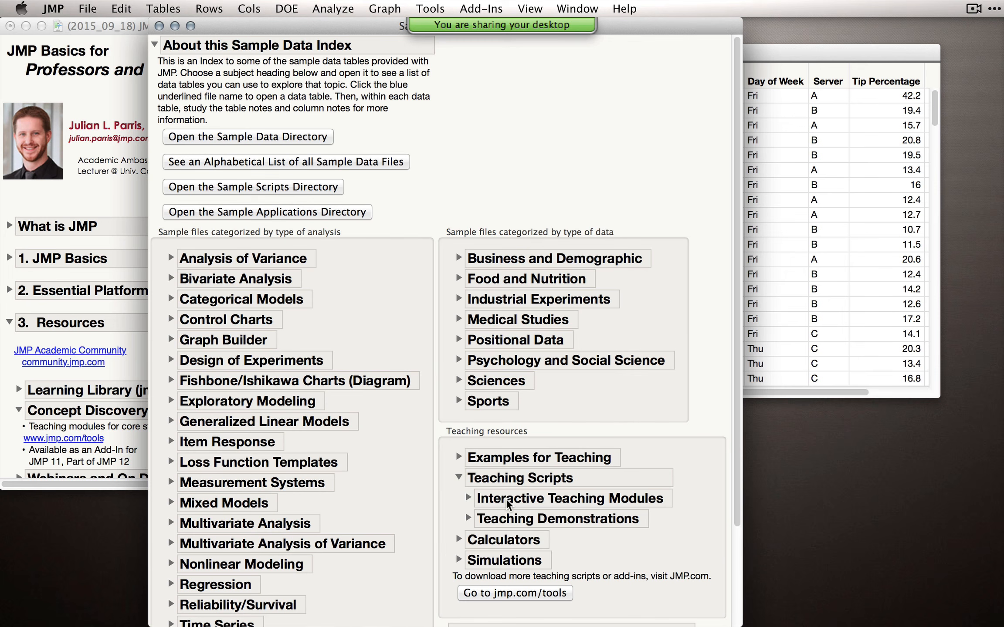
pyautogui.click(159, 26)
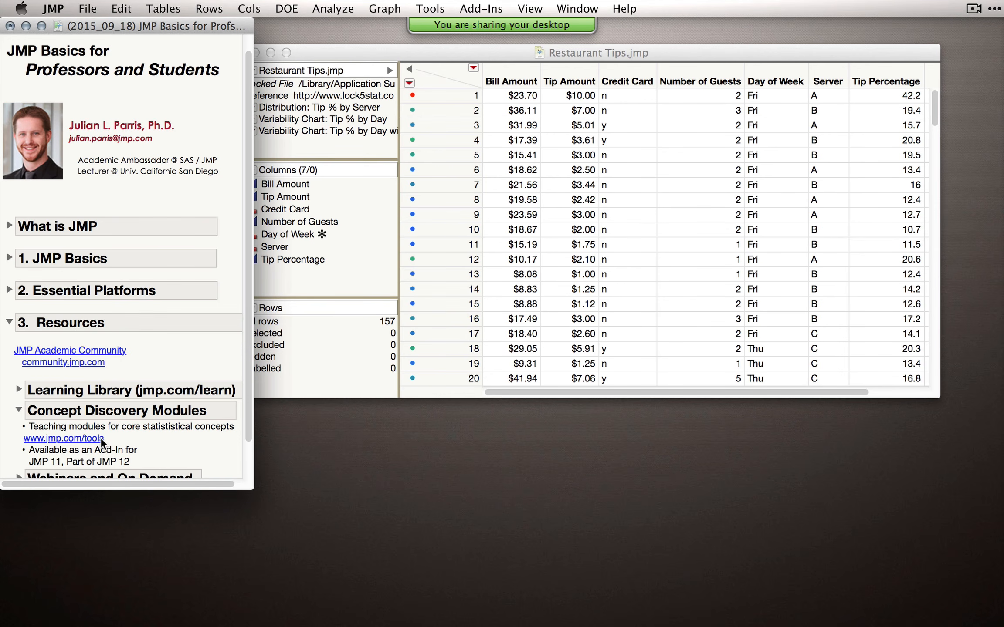
# Expand the Webinars and On Demand section under Resources and collapse Concept Discovery Modules
pyautogui.scroll(-2, 100, 437)
pyautogui.click(16, 453)
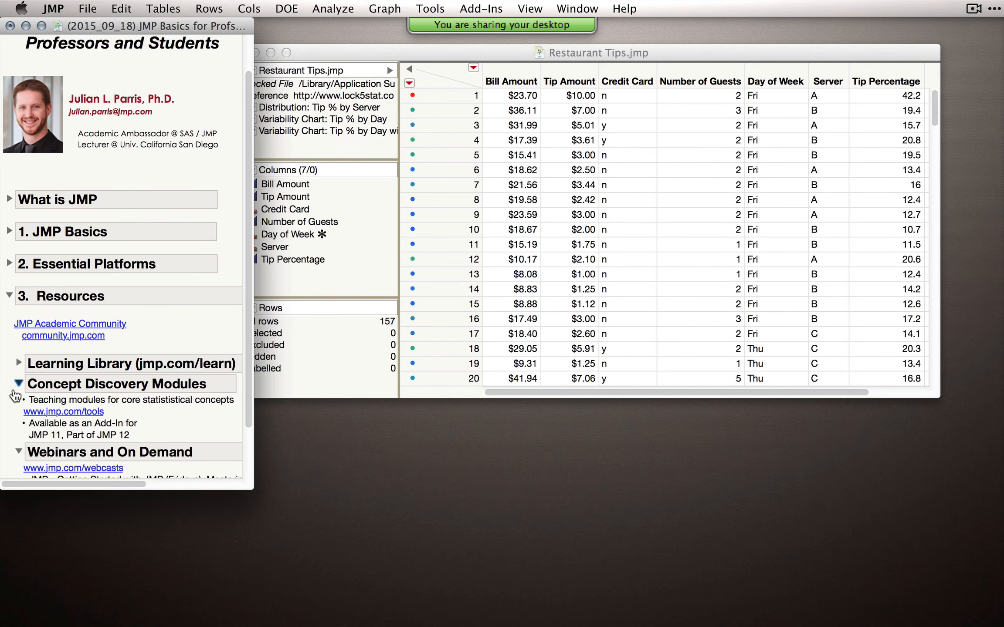
pyautogui.click(18, 383)
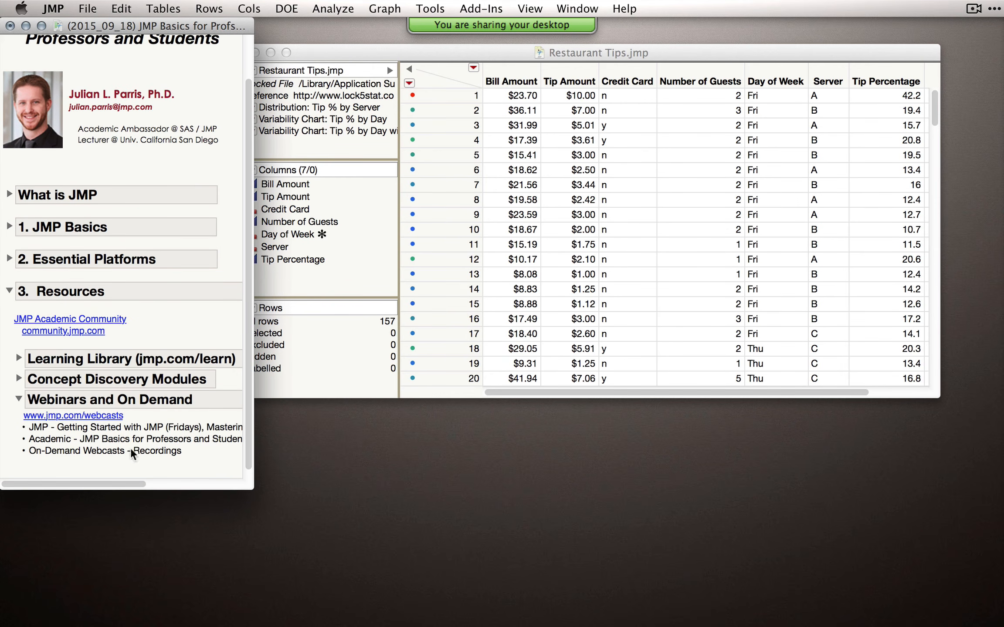
# Collapse the outline's Resources section and shorten the outline window to fit the collapsed section headings
pyautogui.moveTo(254, 488); pyautogui.dragTo(274, 478)
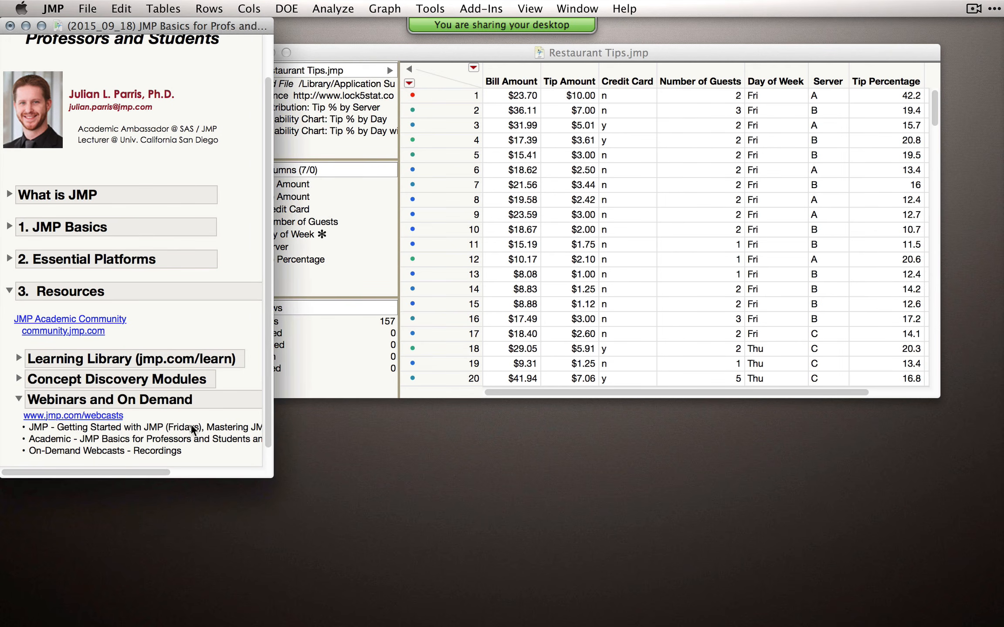
pyautogui.moveTo(138, 471); pyautogui.dragTo(131, 493)
pyautogui.click(8, 291)
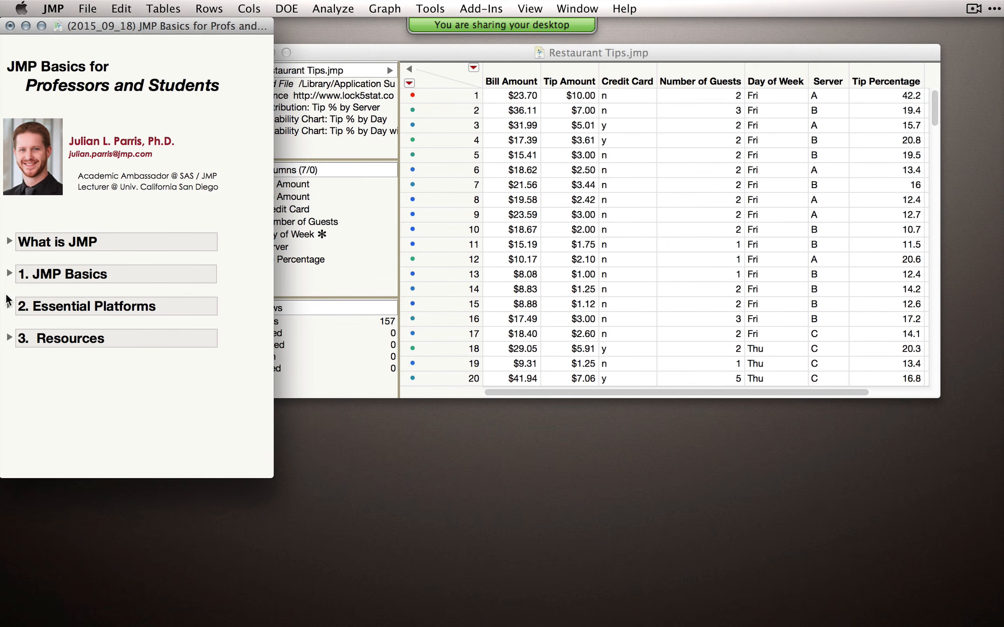
pyautogui.moveTo(232, 478); pyautogui.dragTo(243, 378)
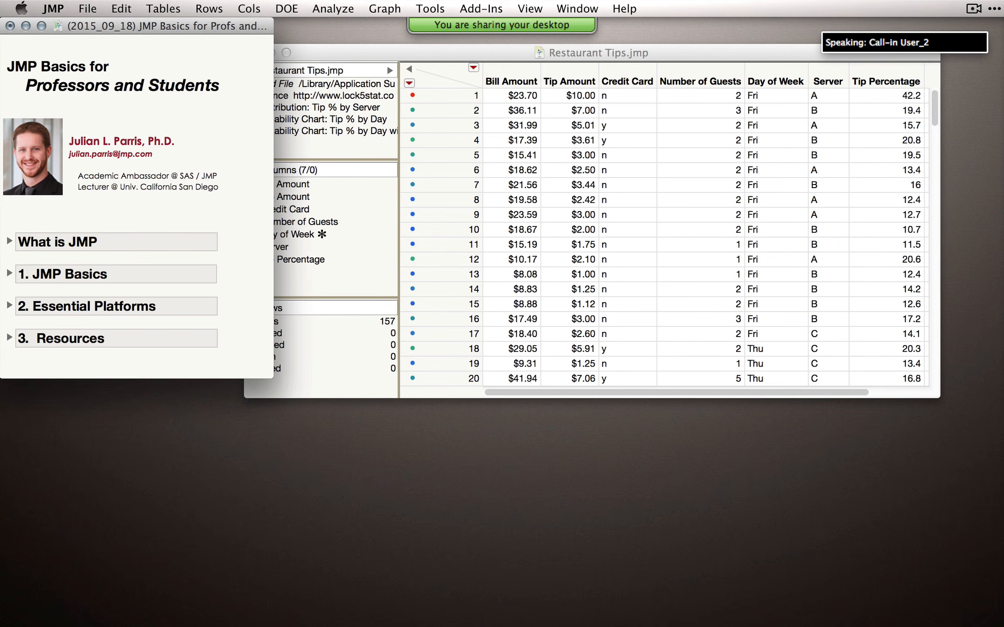
# Place the Restaurant Tips data table beside the outline window so the two no longer overlap
pyautogui.press('super+Tab')
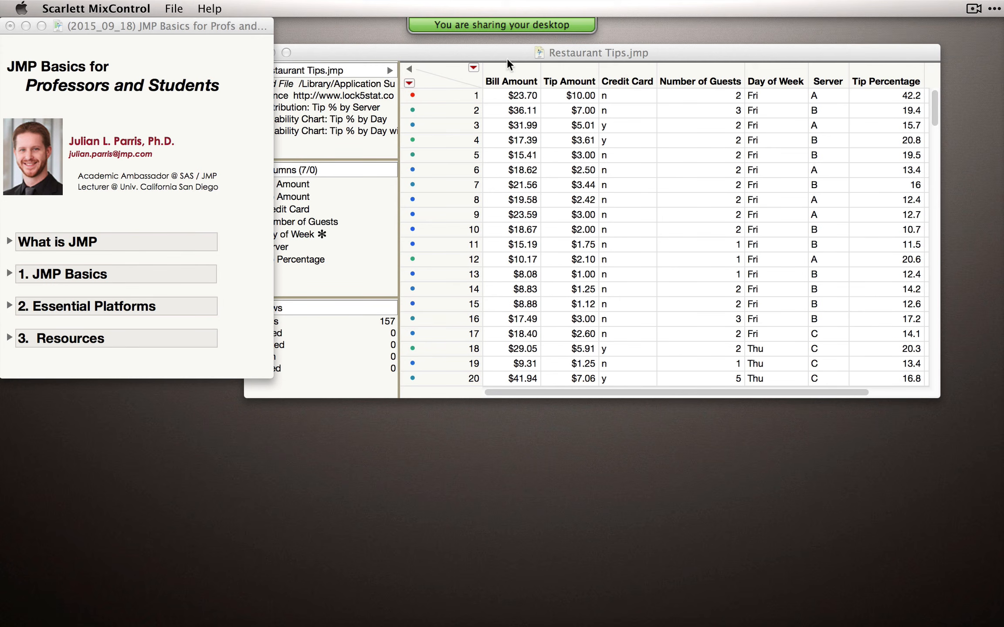
pyautogui.moveTo(330, 51); pyautogui.dragTo(364, 24)
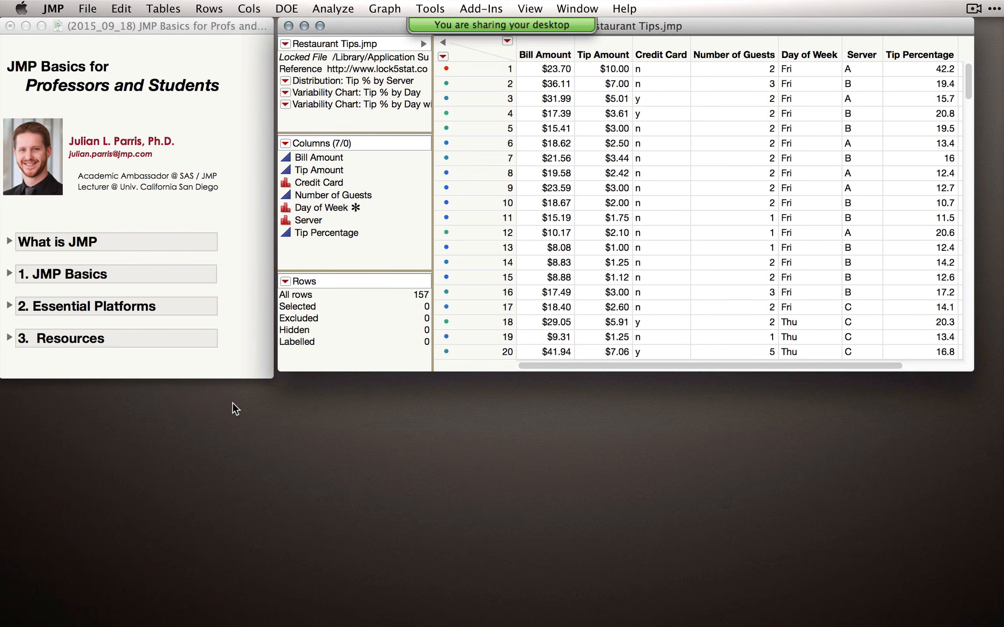
pyautogui.click(235, 365)
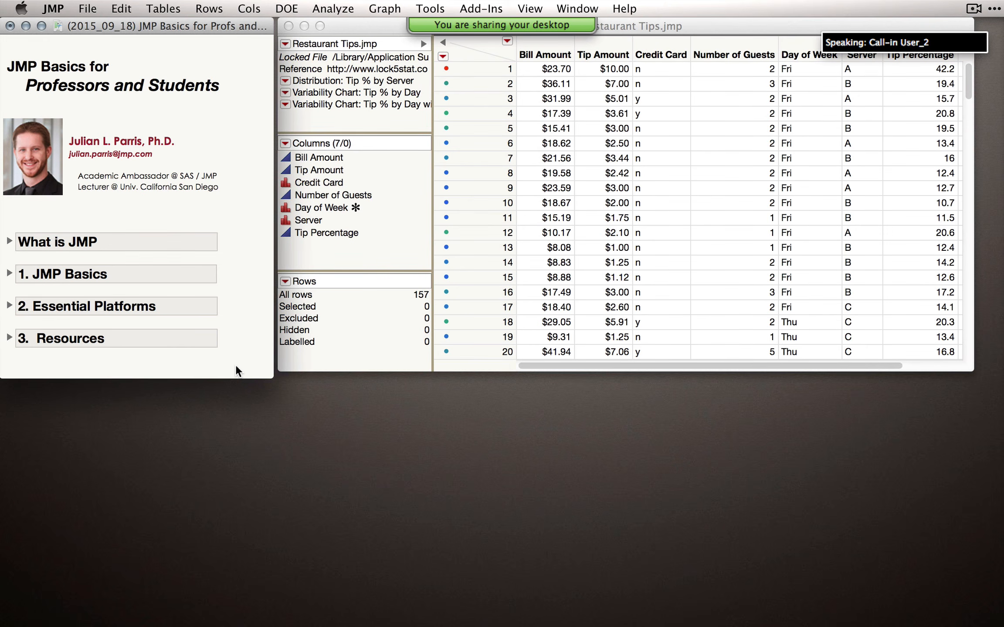
# Create a Distribution report for Tip Amount and move it over the data table
pyautogui.click(333, 9)
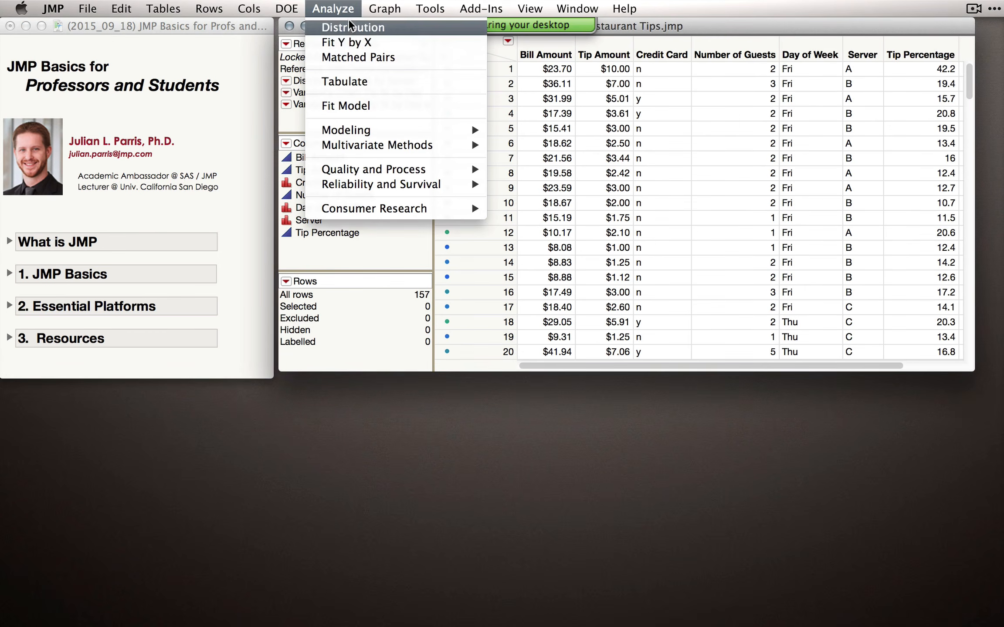
pyautogui.click(345, 27)
pyautogui.click(344, 203)
pyautogui.moveTo(344, 203); pyautogui.dragTo(547, 189)
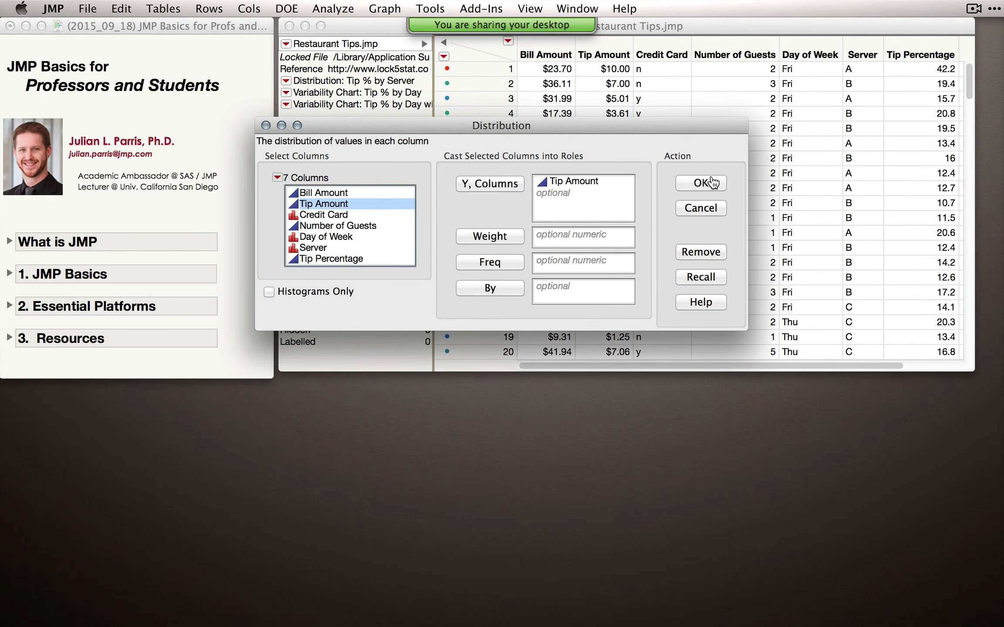
pyautogui.click(703, 183)
pyautogui.moveTo(334, 40); pyautogui.dragTo(494, 59)
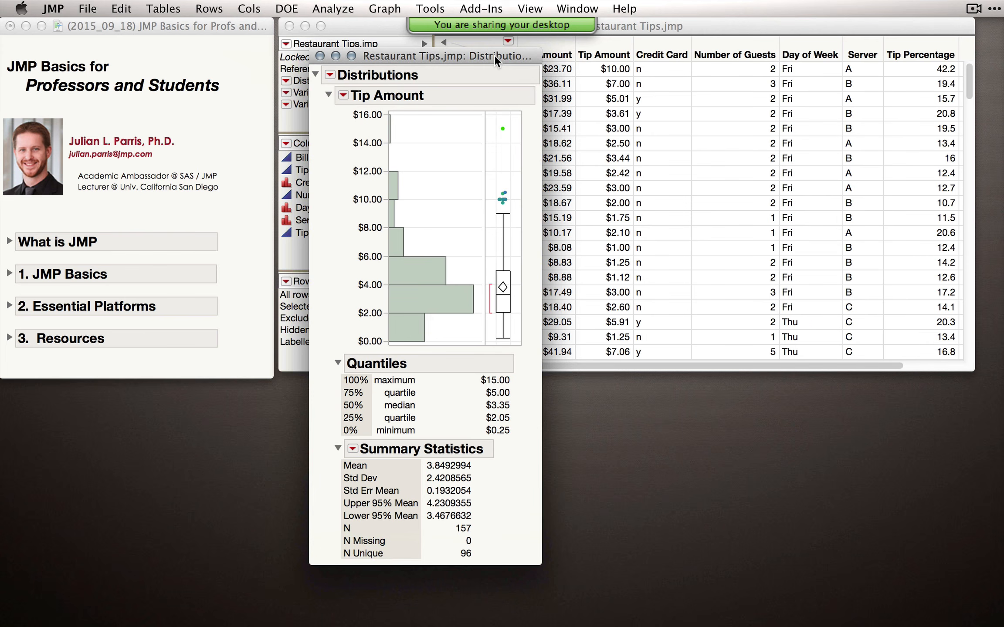
# Run Fit Y by X with Tip Amount as the Y response and Tip Percentage as the X factor
pyautogui.click(332, 9)
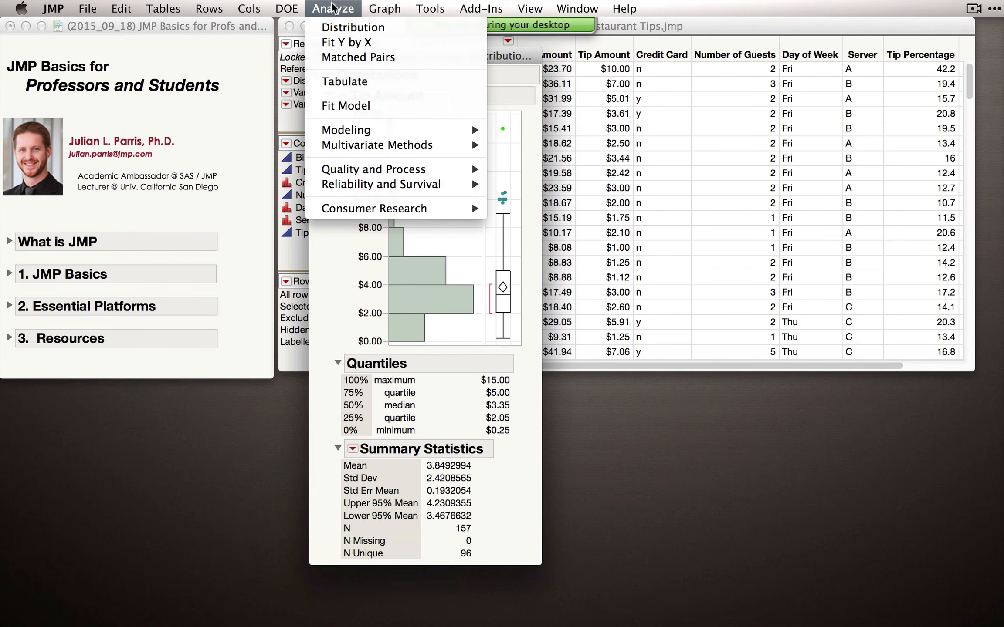
pyautogui.click(339, 43)
pyautogui.click(322, 186)
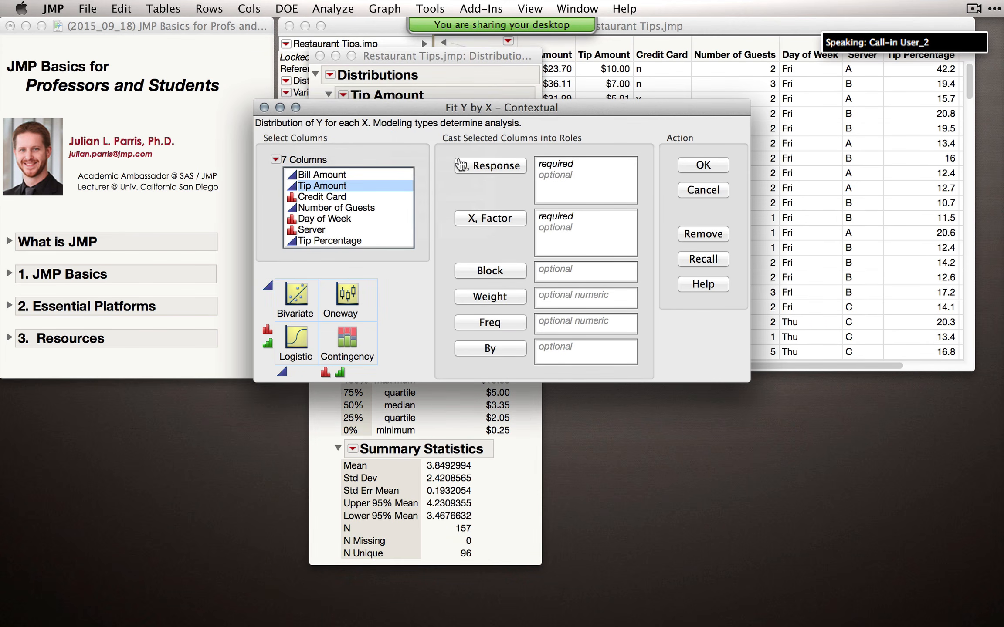
pyautogui.click(460, 165)
pyautogui.click(335, 240)
pyautogui.click(483, 219)
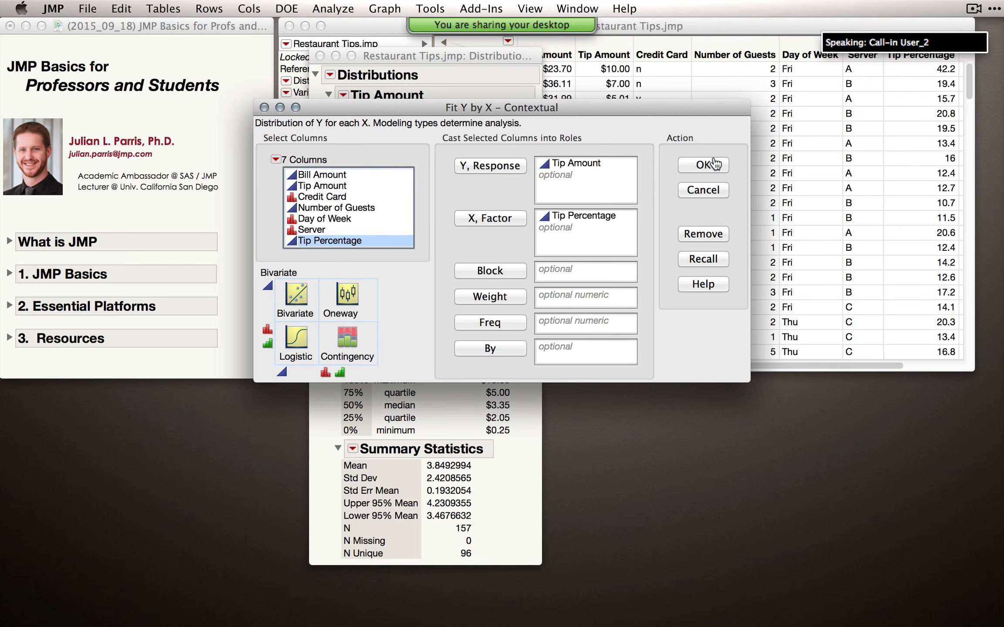
pyautogui.click(706, 165)
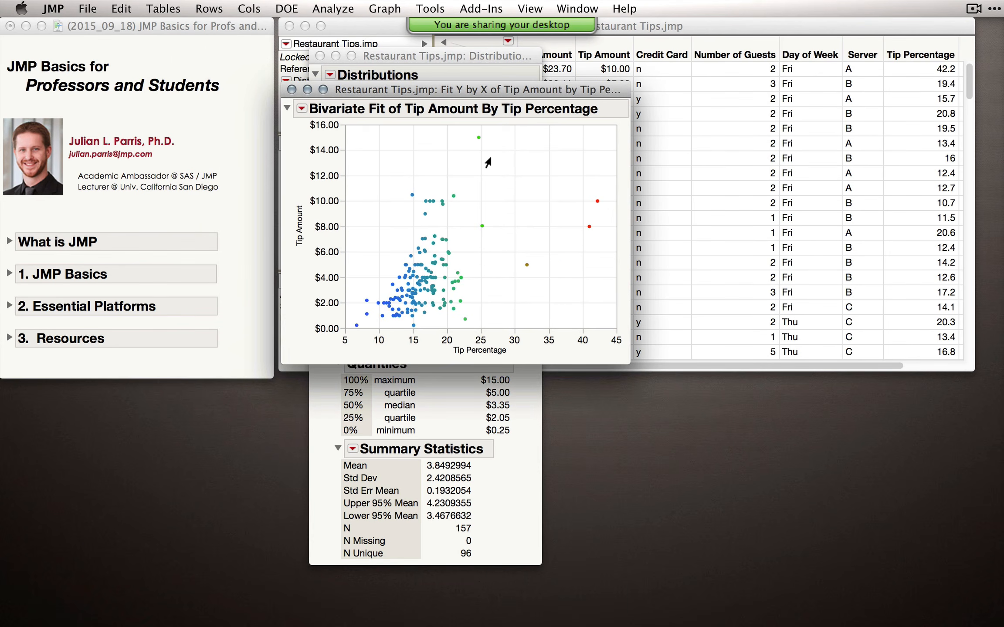
pyautogui.rightClick(482, 147)
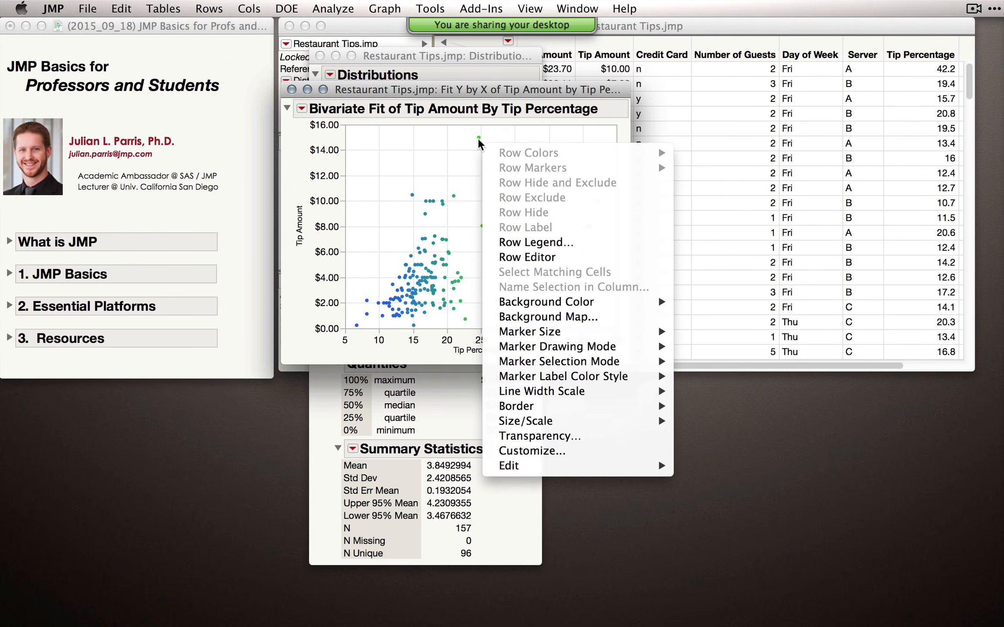
pyautogui.rightClick(479, 138)
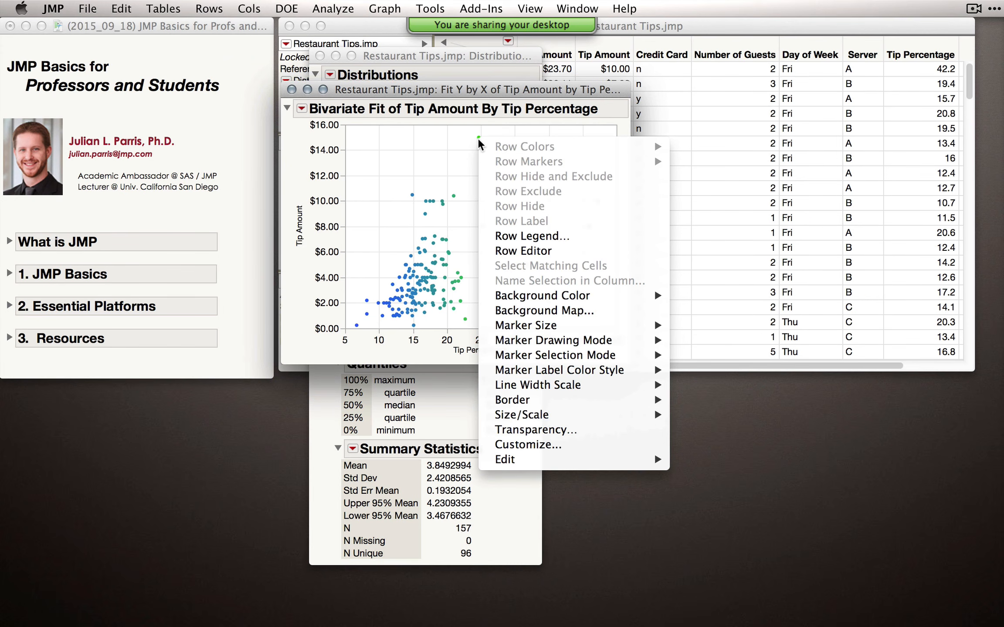
pyautogui.click(465, 134)
pyautogui.moveTo(459, 130); pyautogui.dragTo(487, 154)
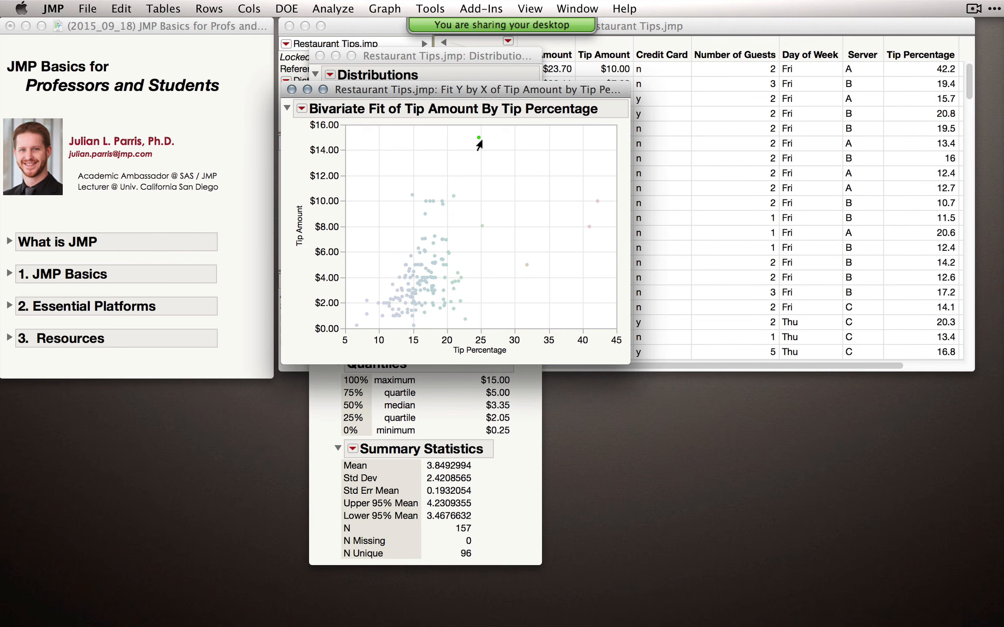
pyautogui.rightClick(476, 138)
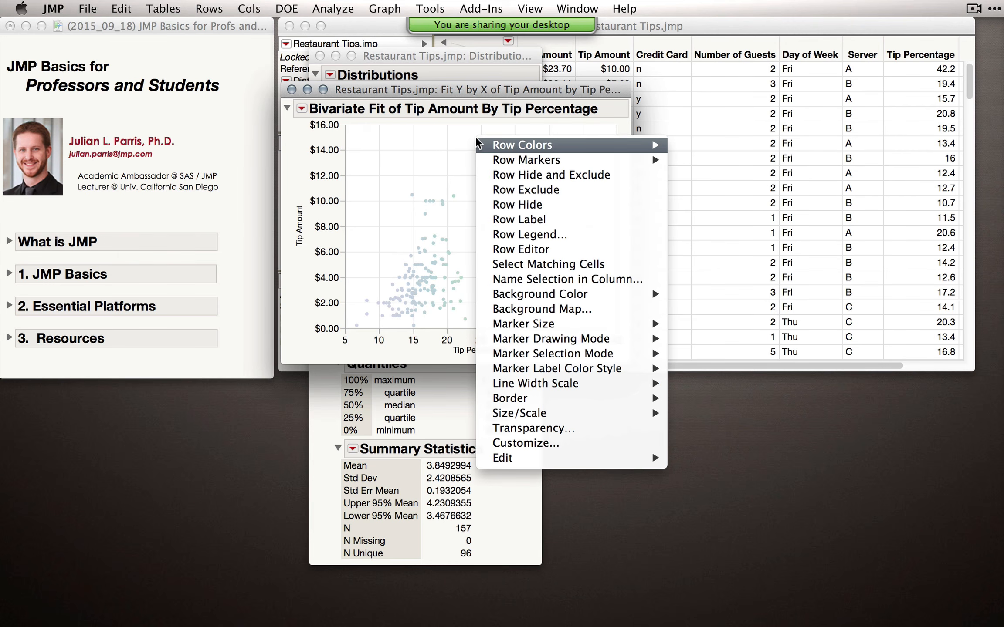
pyautogui.click(462, 158)
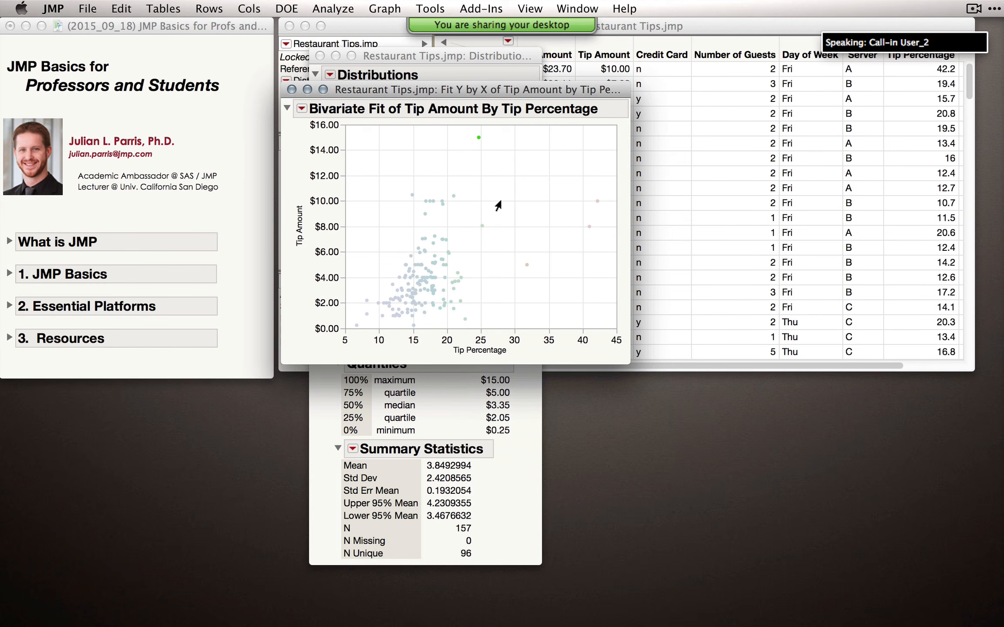
pyautogui.click(482, 150)
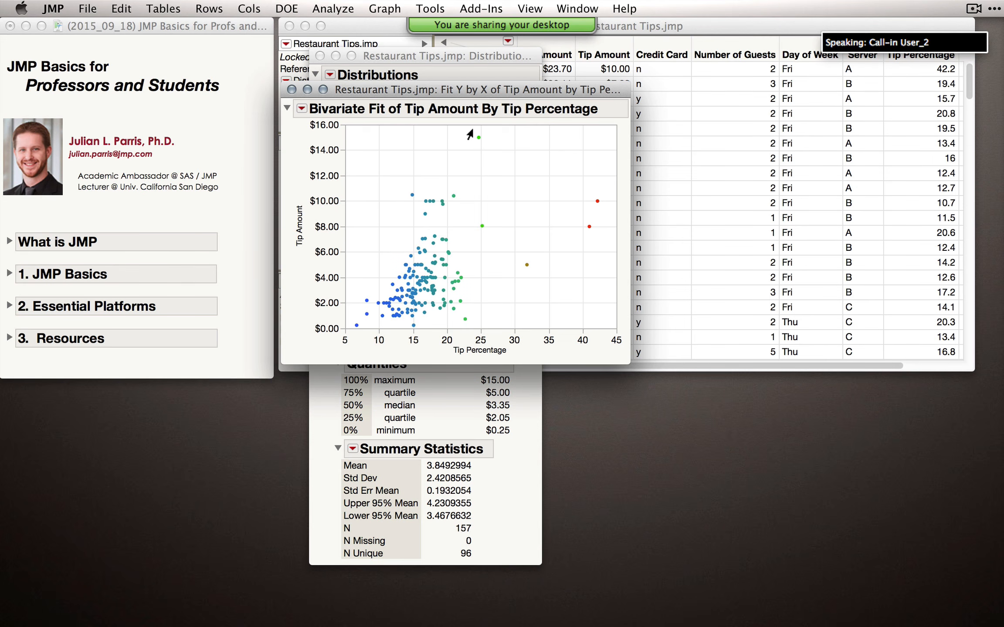
# Change the row marker of the highest Tip Amount point in the bivariate plot to an asterisk
pyautogui.click(478, 139)
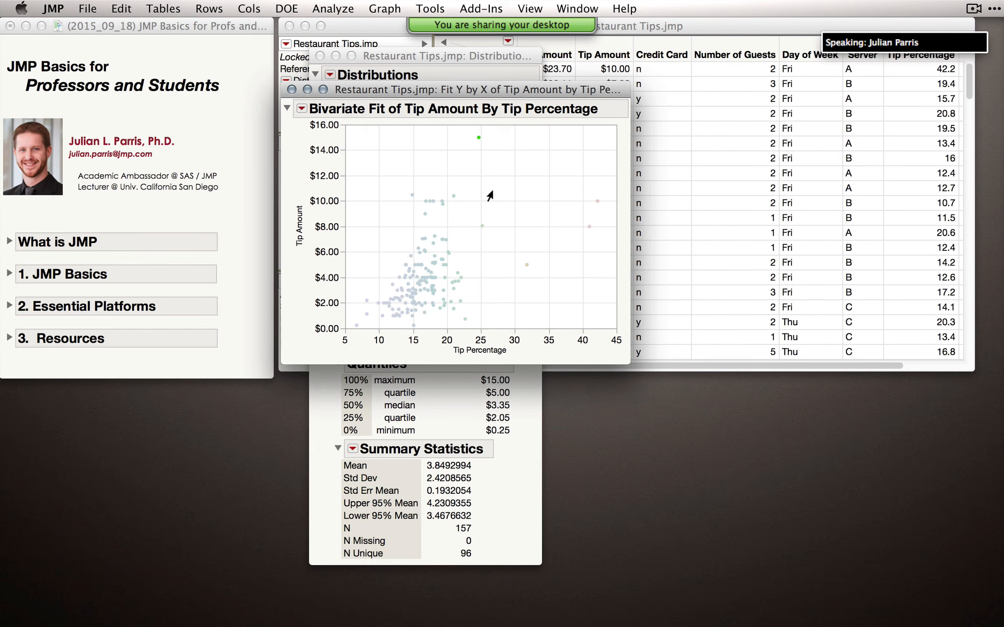
pyautogui.rightClick(478, 141)
pyautogui.moveTo(522, 162)
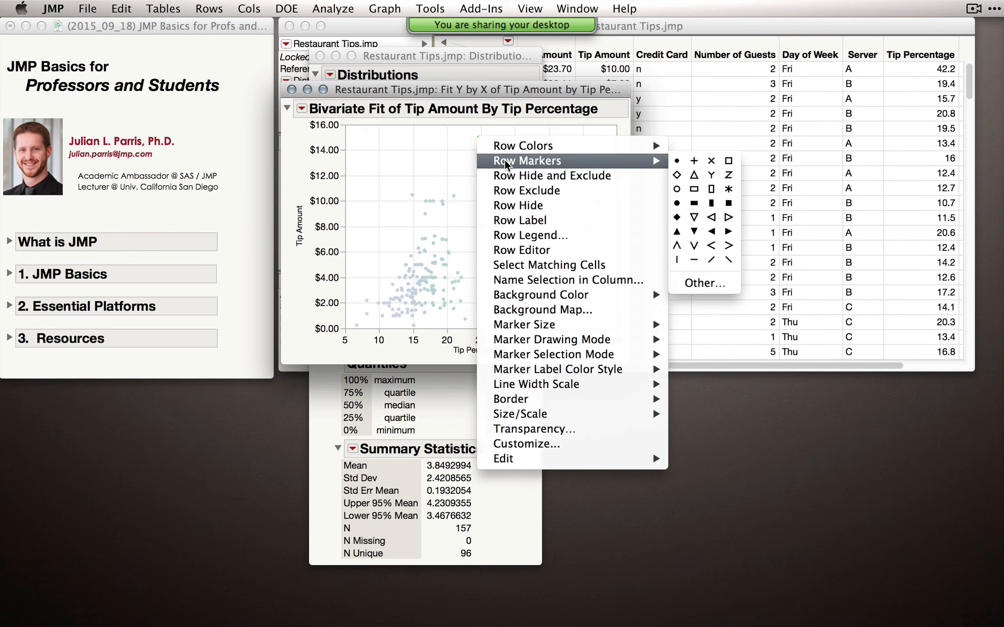
pyautogui.click(728, 190)
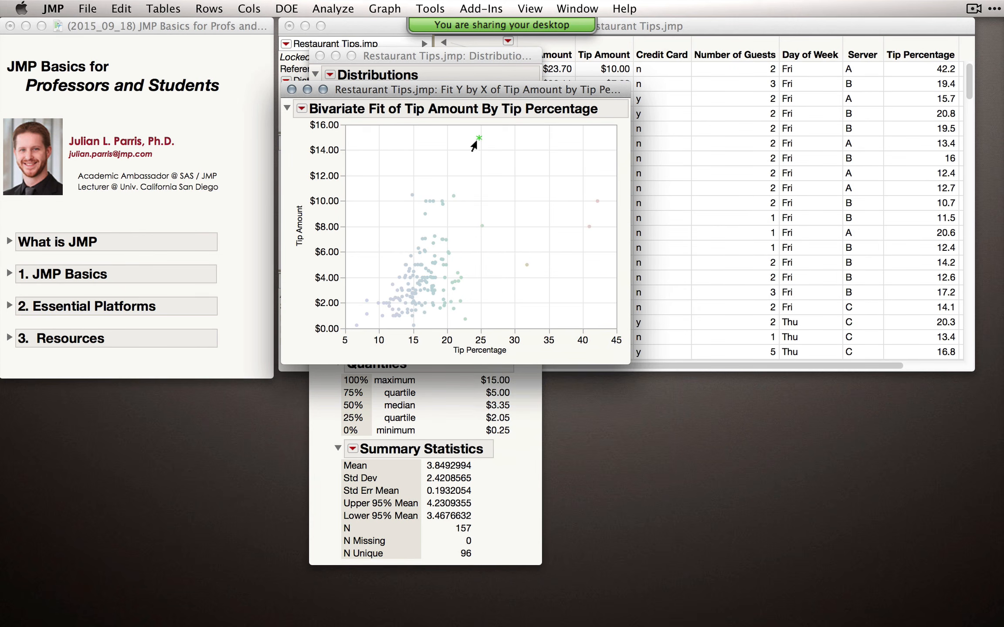
# Identify the asterisk-marked point's row and find that row in the Restaurant Tips data table
pyautogui.moveTo(479, 136)
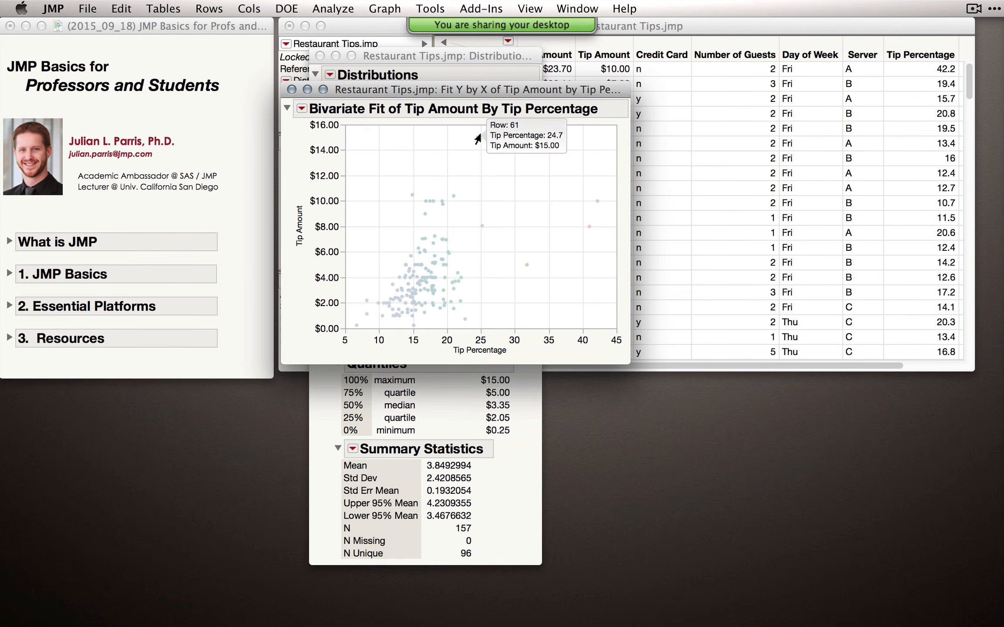
pyautogui.click(697, 26)
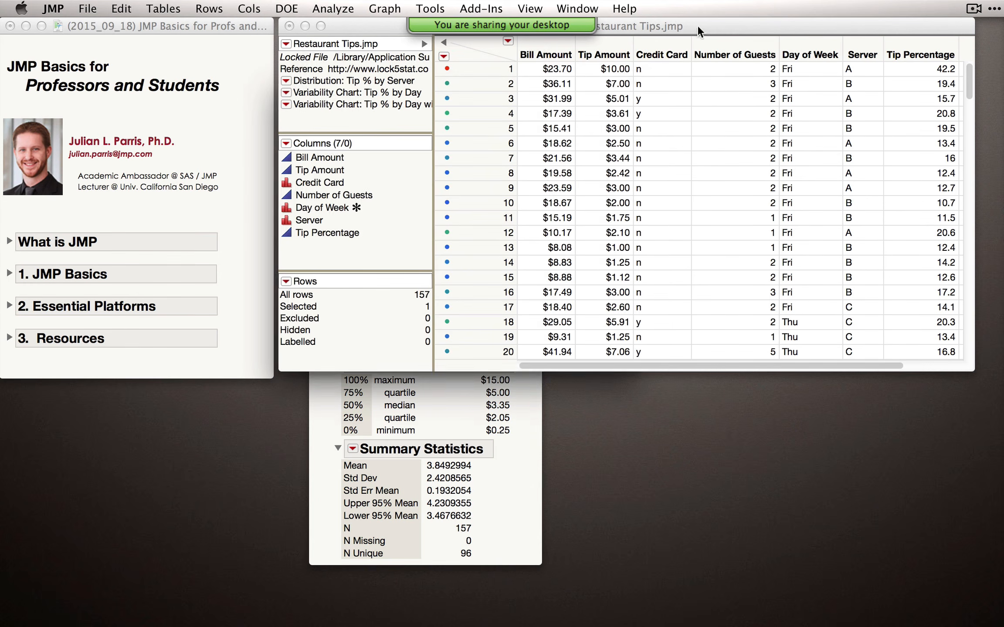
pyautogui.scroll(-10, 957, 197)
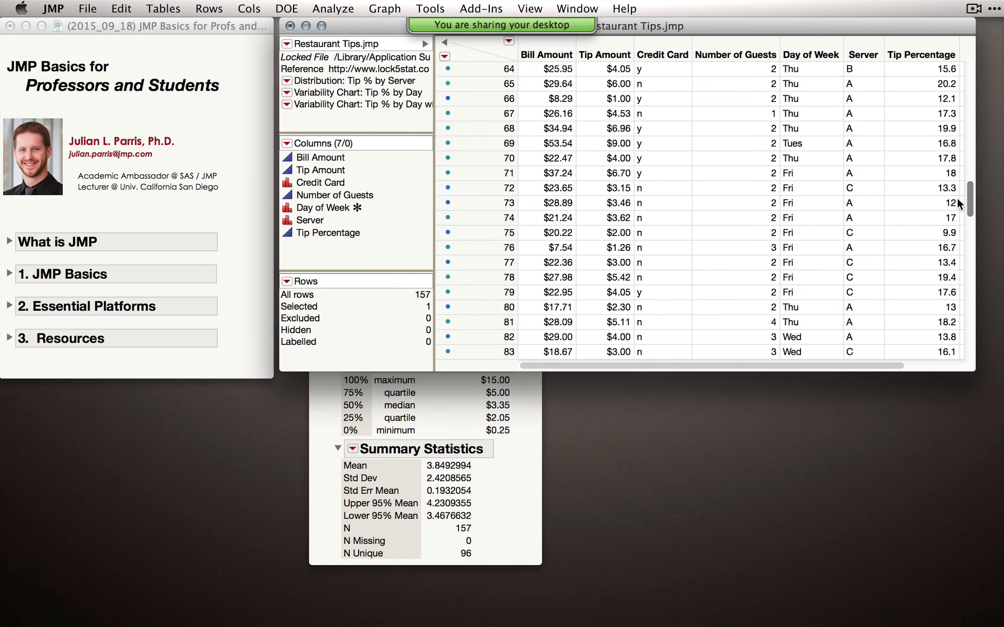
pyautogui.scroll(2, 956, 191)
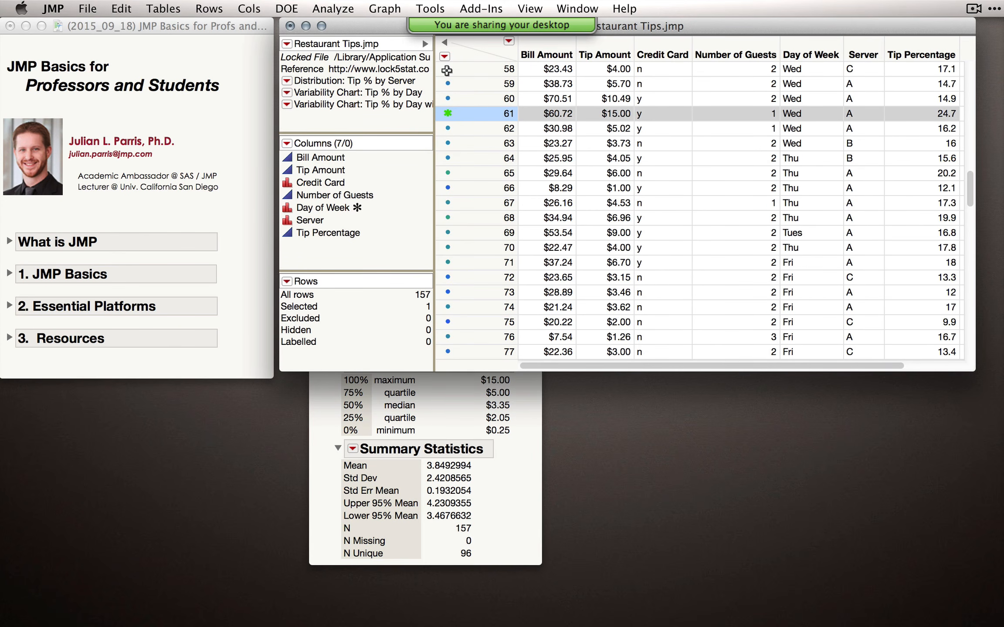
# Select the cluster of points with tips of about $9 to $10.50 and name the selection in column Label, with selected 1 and unselected 0
pyautogui.moveTo(337, 25); pyautogui.dragTo(349, 100)
pyautogui.moveTo(410, 86); pyautogui.dragTo(411, 66)
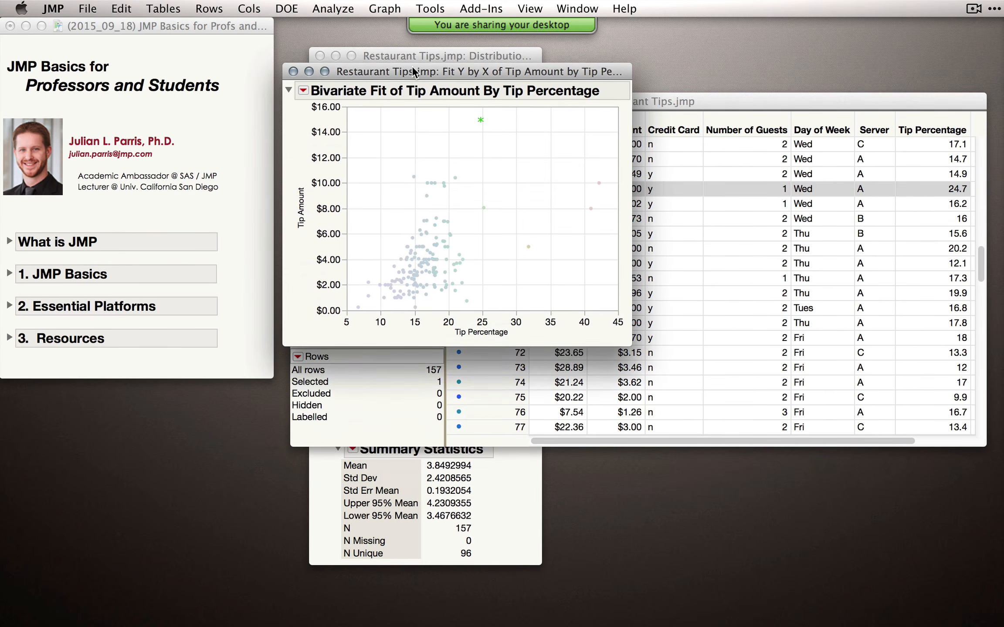
pyautogui.click(392, 166)
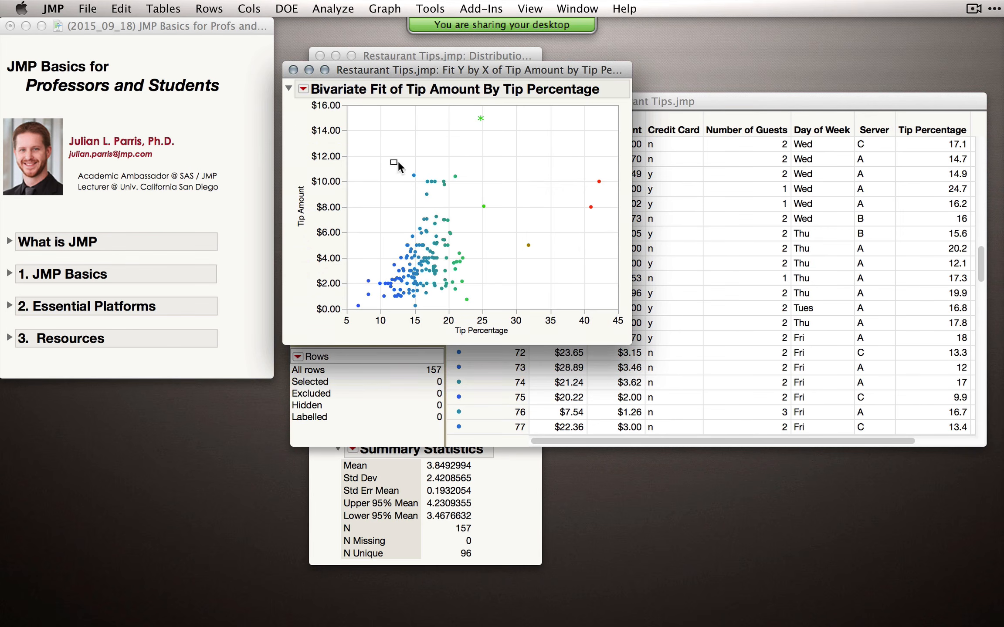
pyautogui.moveTo(391, 161); pyautogui.dragTo(465, 198)
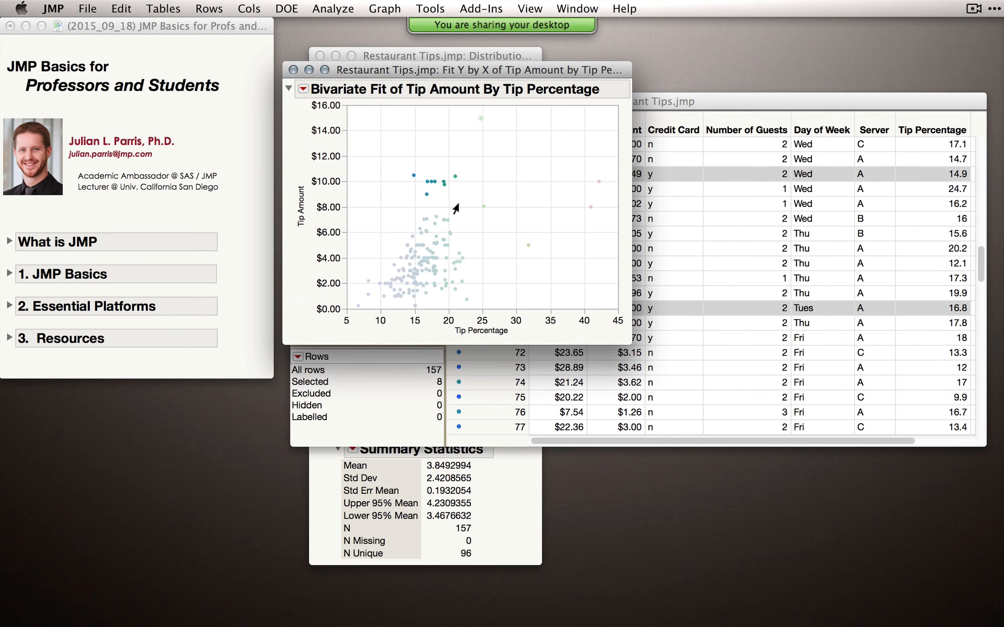
pyautogui.moveTo(441, 184)
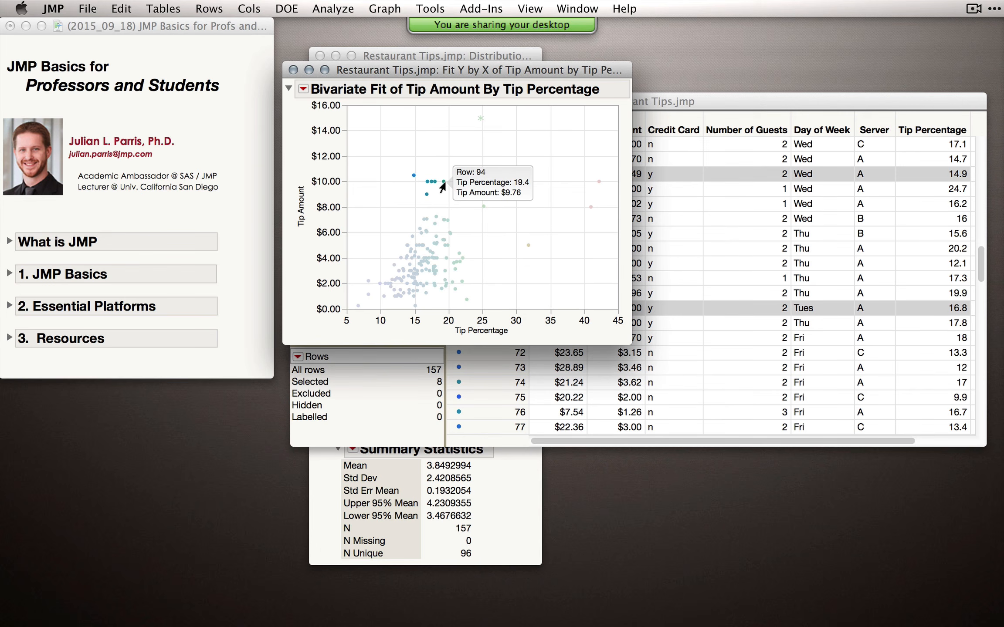
pyautogui.rightClick(443, 185)
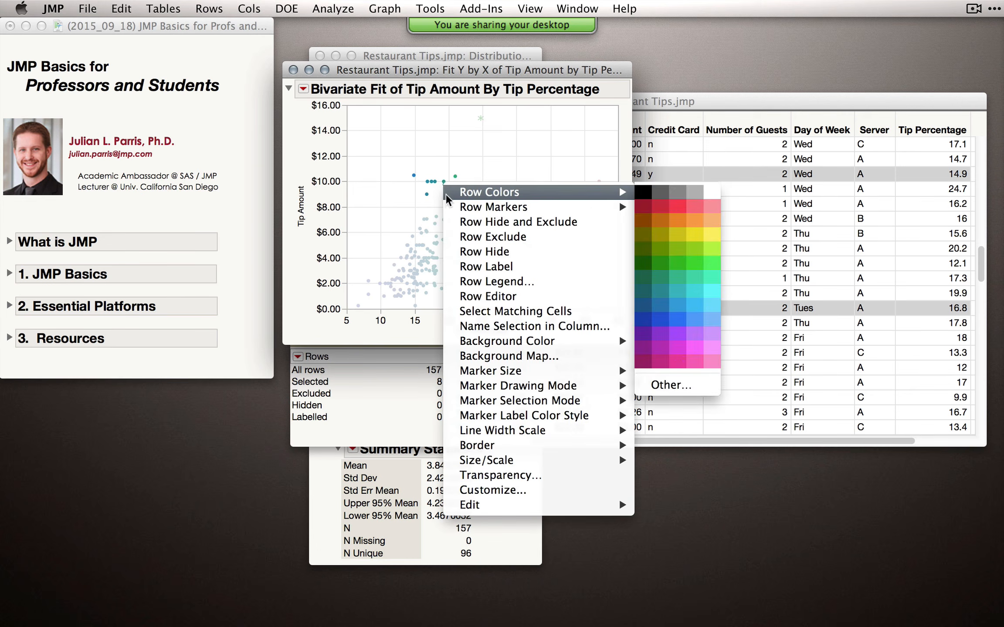
pyautogui.click(571, 326)
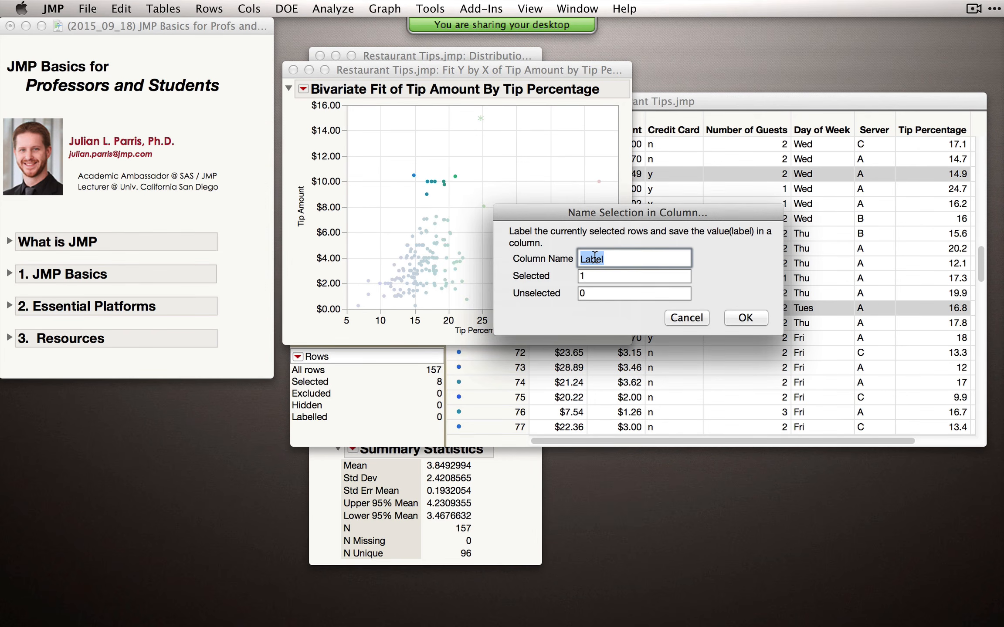
pyautogui.click(745, 317)
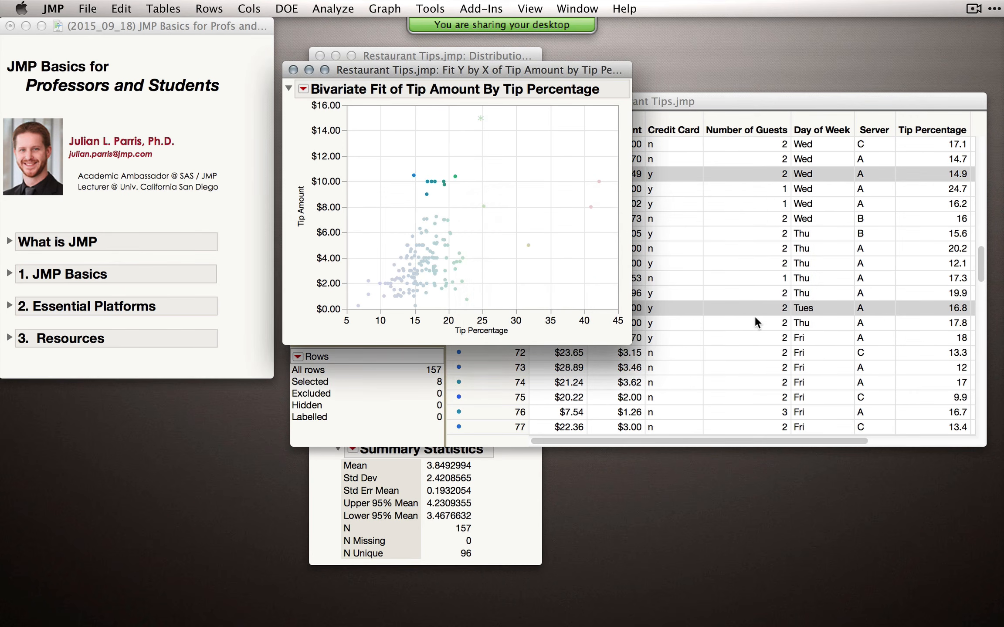
# Examine the Label column's values for the selected rows in the Restaurant Tips table
pyautogui.click(856, 436)
pyautogui.moveTo(855, 437); pyautogui.dragTo(947, 420)
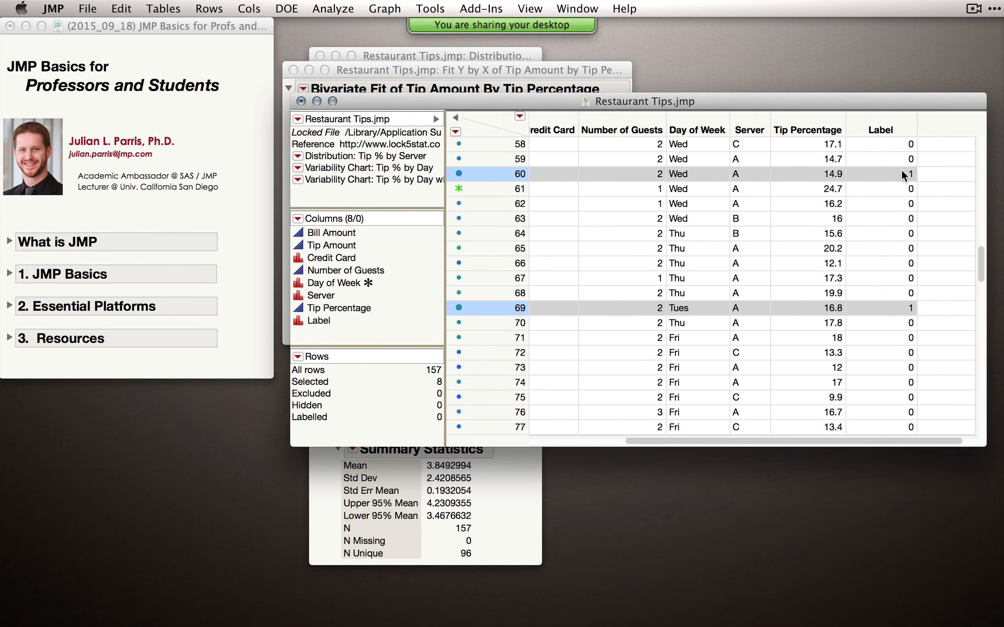
pyautogui.moveTo(980, 269); pyautogui.dragTo(976, 302)
pyautogui.moveTo(628, 103); pyautogui.dragTo(623, 179)
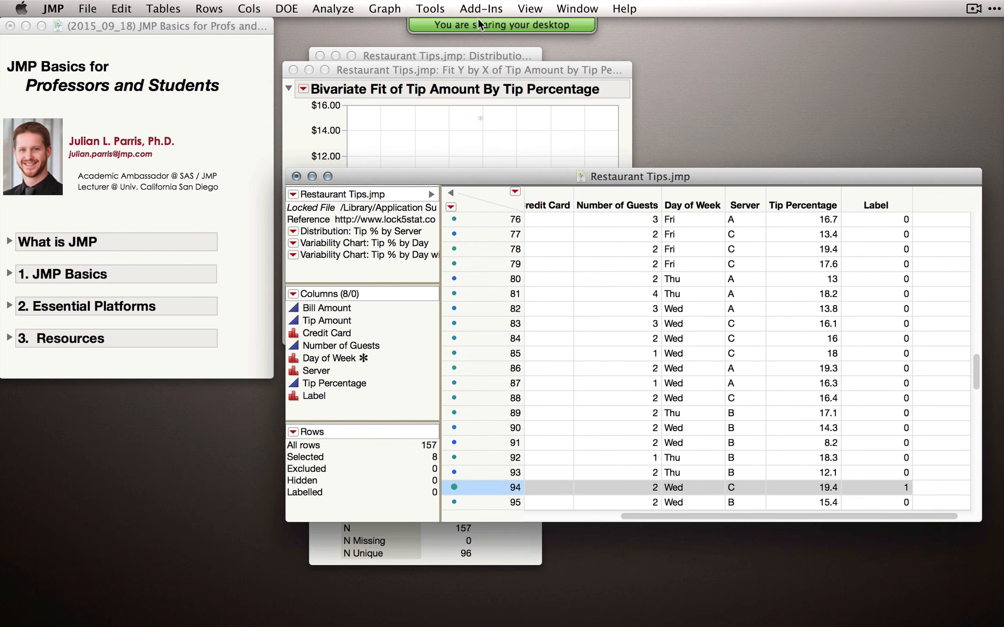
# Reselect the cluster of points with tips of about $9 to $10.50 in the bivariate plot and locate the Name Selection in Column command
pyautogui.click(480, 65)
pyautogui.moveTo(388, 148); pyautogui.dragTo(453, 198)
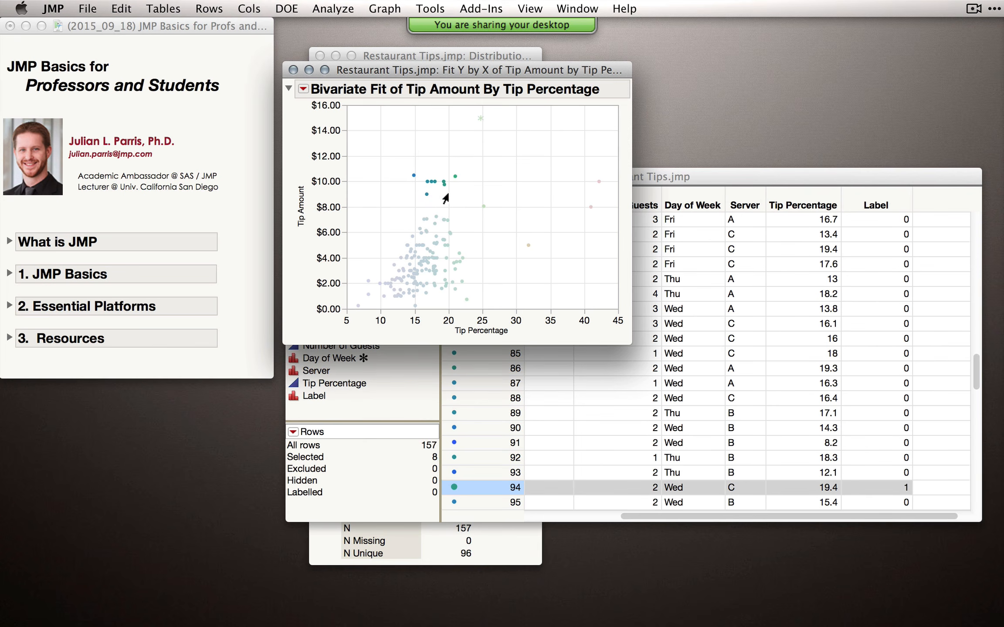
pyautogui.rightClick(429, 183)
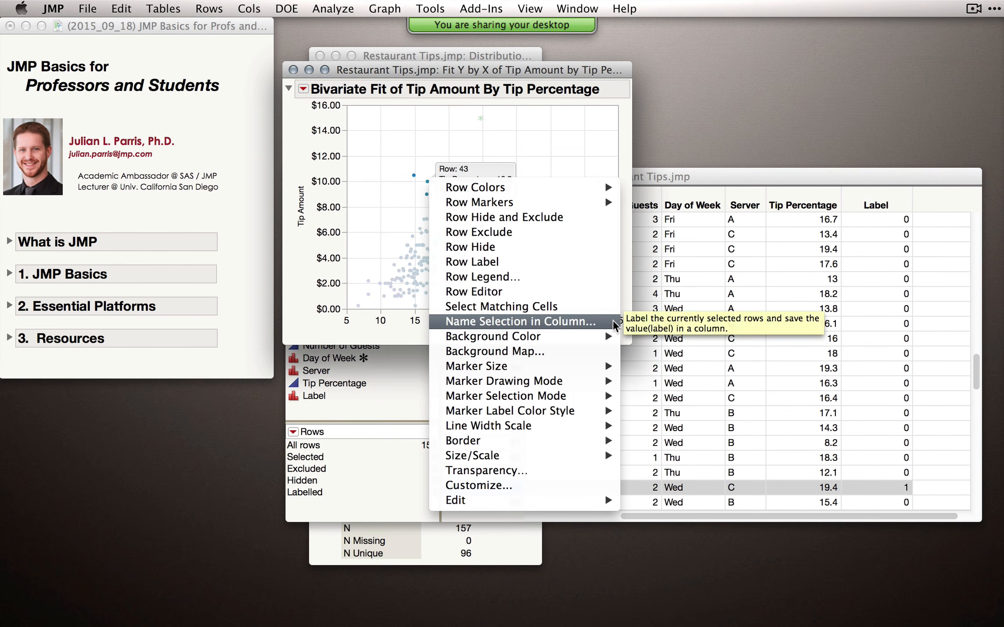
pyautogui.click(380, 127)
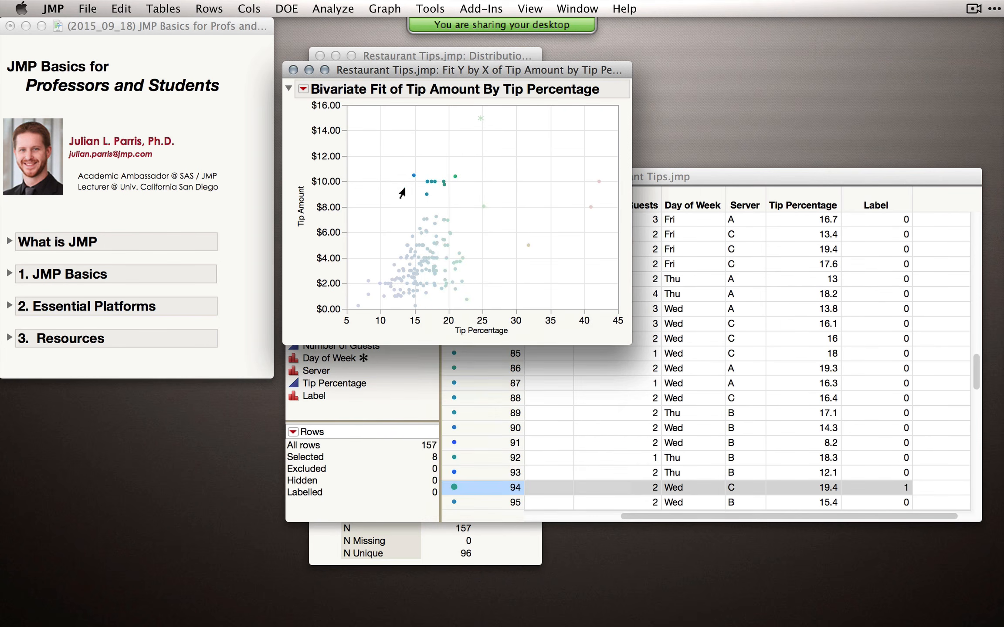
# Review the axis settings available for the Tip Percentage axis and leave them without making changes
pyautogui.rightClick(480, 320)
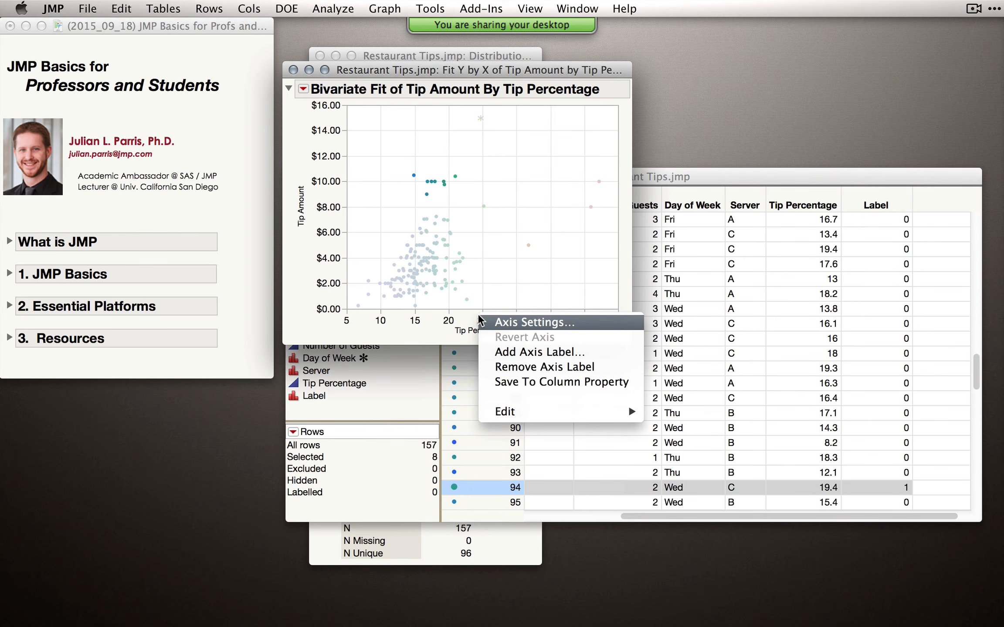
pyautogui.click(587, 323)
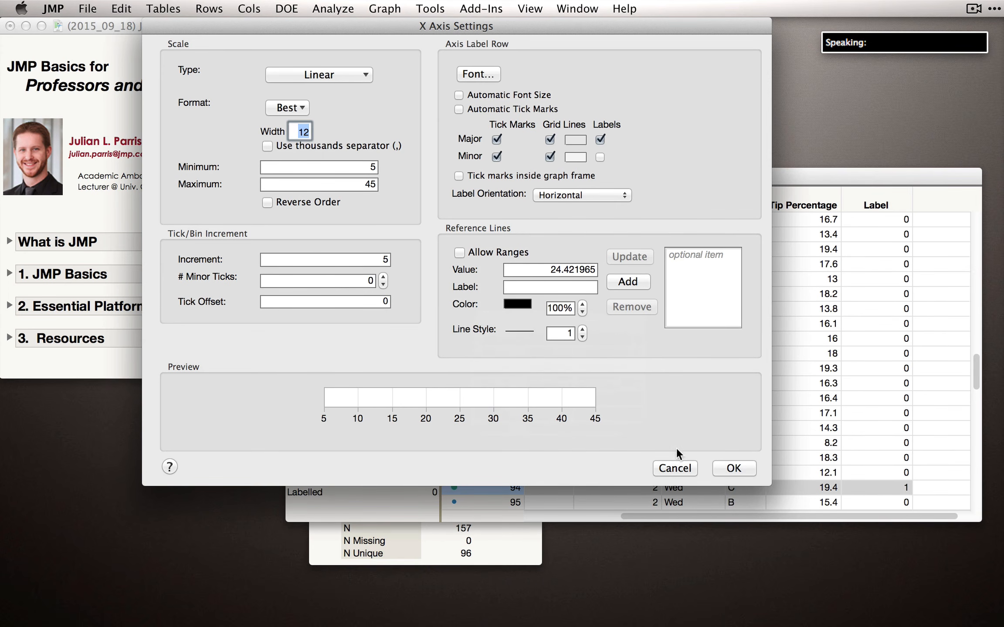
pyautogui.click(678, 468)
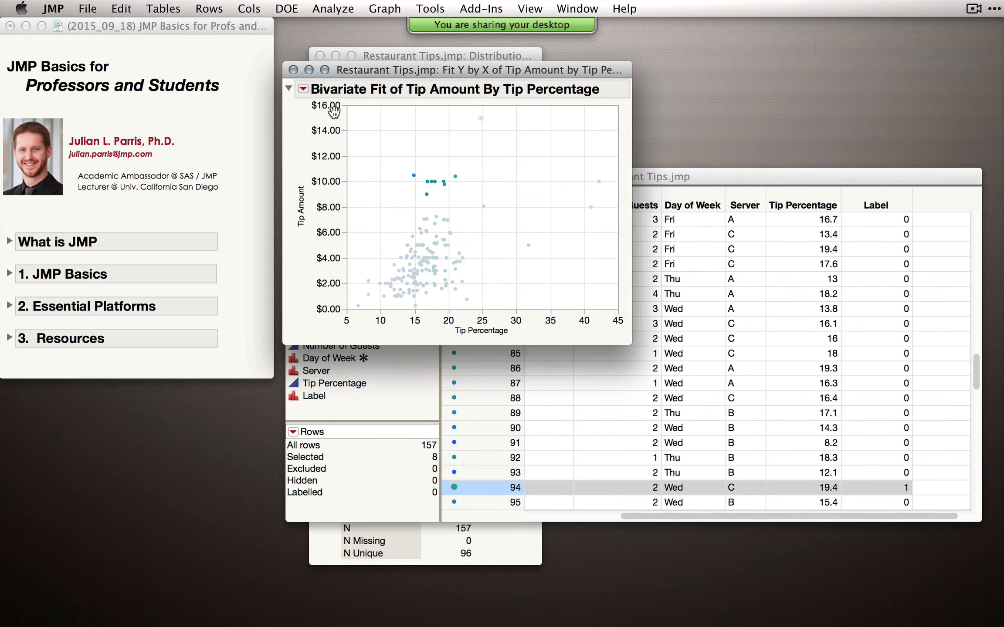
# Show the Tip Amount axis in whole dollars with labels every $5, and clear the point selection in the plot
pyautogui.moveTo(334, 112)
pyautogui.mouseDown()
pyautogui.moveTo(347, 229)
pyautogui.moveTo(349, 111)
pyautogui.mouseUp()
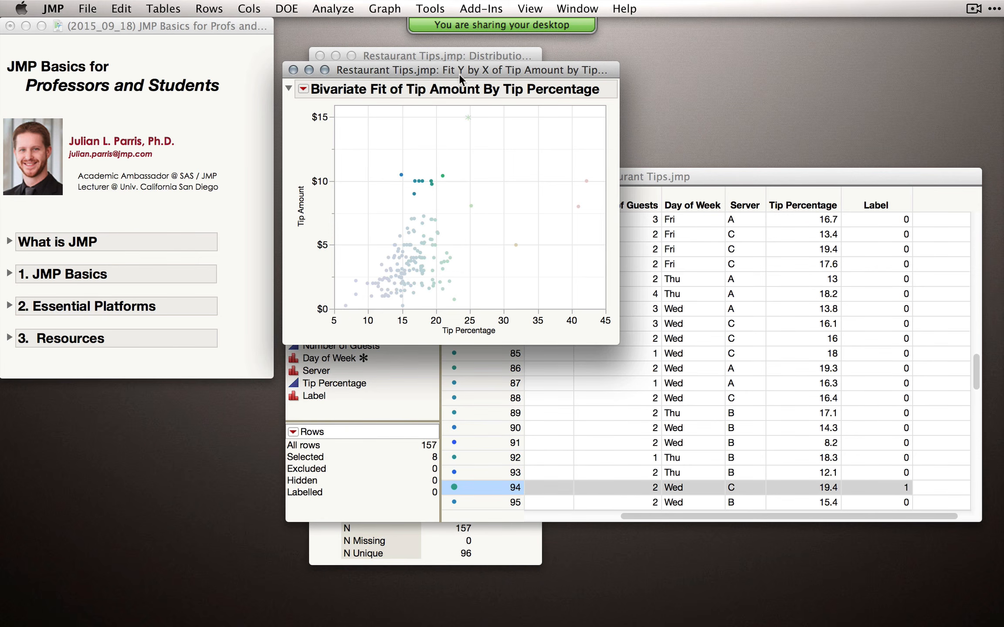
pyautogui.click(361, 155)
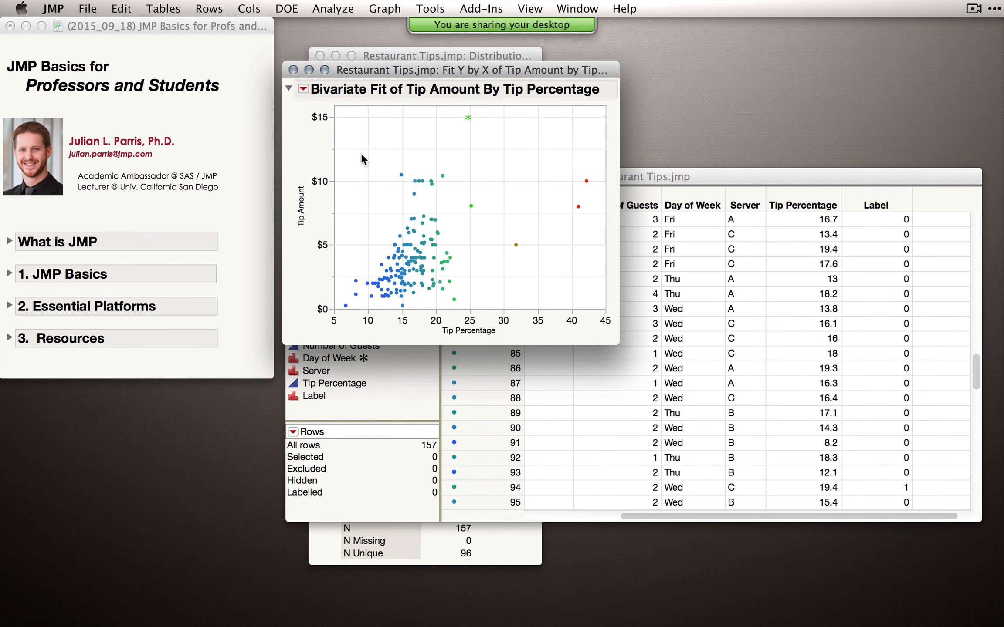